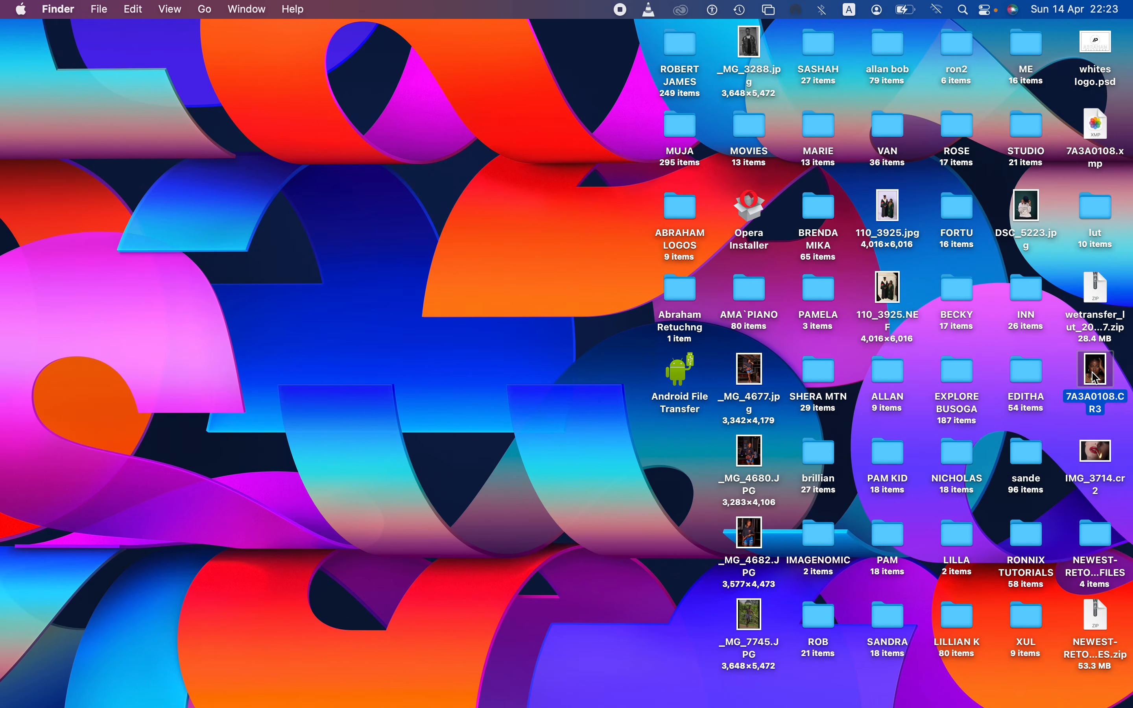
Step: Open the raw photo 7A3A0108.CR3 from the desktop in Photoshop's Camera Raw and reset its settings to default
drag(1101, 380, 581, 453)
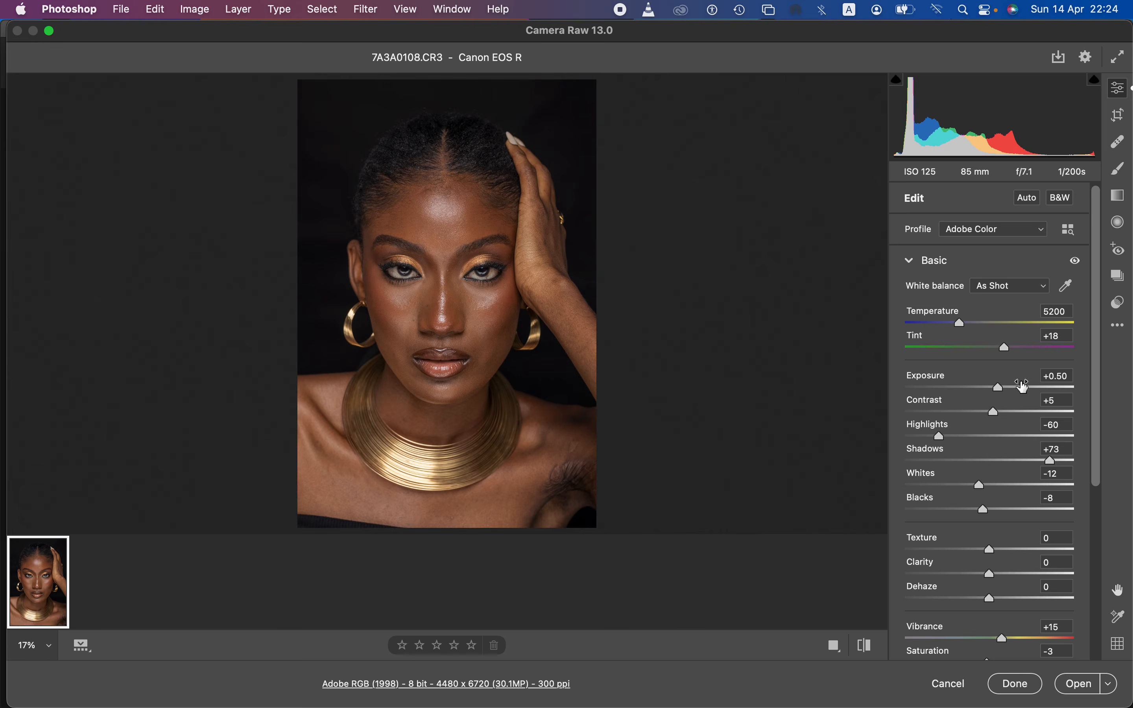
click(1118, 326)
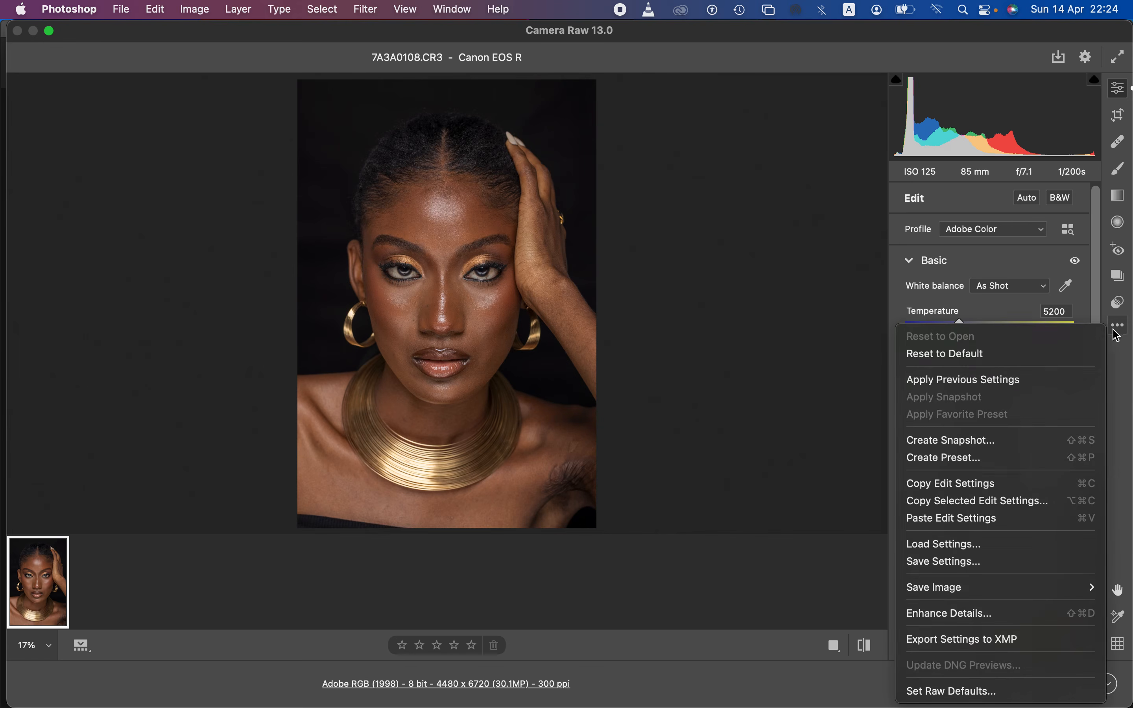
click(1051, 354)
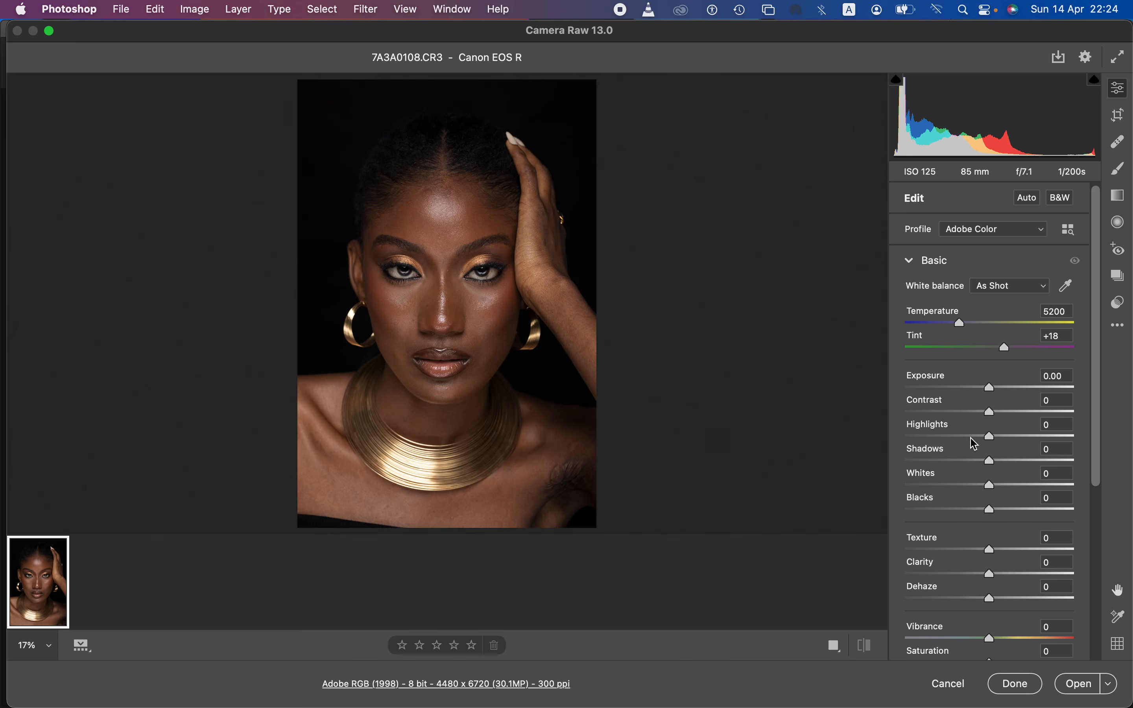
Step: Set the photo's exposure to +0.40, contrast to +10, highlights to -25, shadows to +25, whites to -19 and blacks to -6
mouse_move(972, 443)
mouse_down()
mouse_move(954, 438)
mouse_move(971, 445)
mouse_up()
drag(989, 487, 1014, 468)
drag(991, 418, 998, 393)
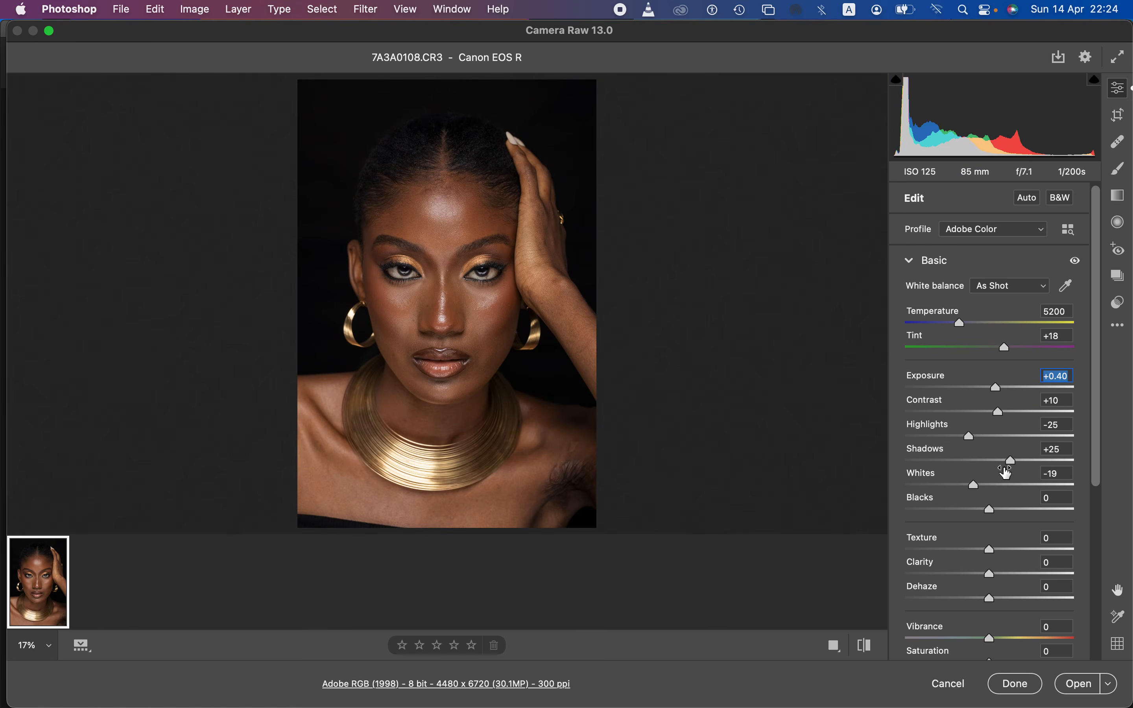
drag(995, 510, 985, 511)
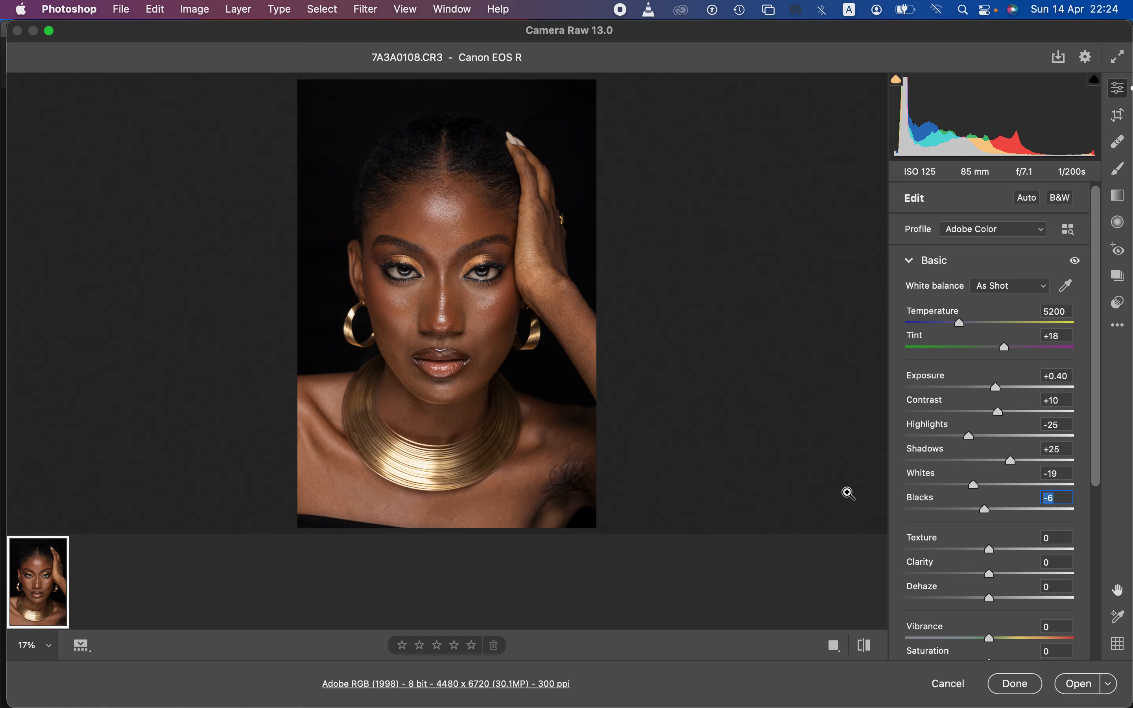
Step: Compare the photo with its unedited version, then lower the highlights to -50 and set the temperature to 5400
click(867, 642)
click(869, 641)
click(954, 438)
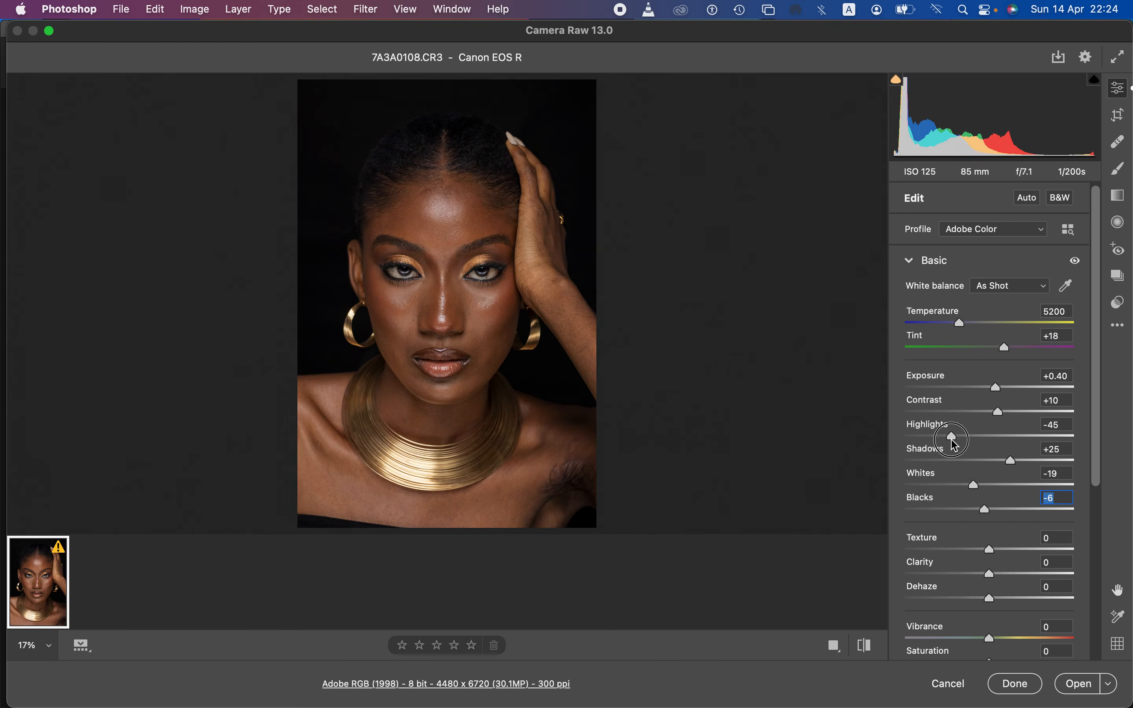
drag(951, 439, 946, 440)
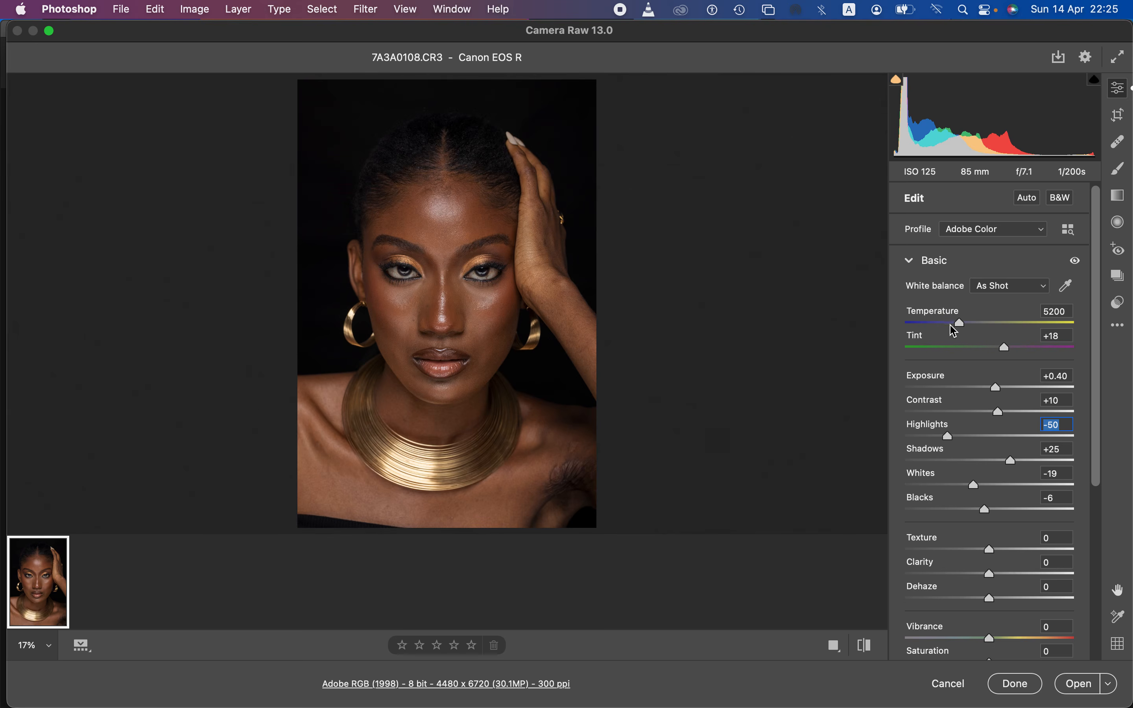
mouse_move(963, 329)
mouse_down()
mouse_move(977, 331)
mouse_move(945, 324)
mouse_move(963, 330)
mouse_up()
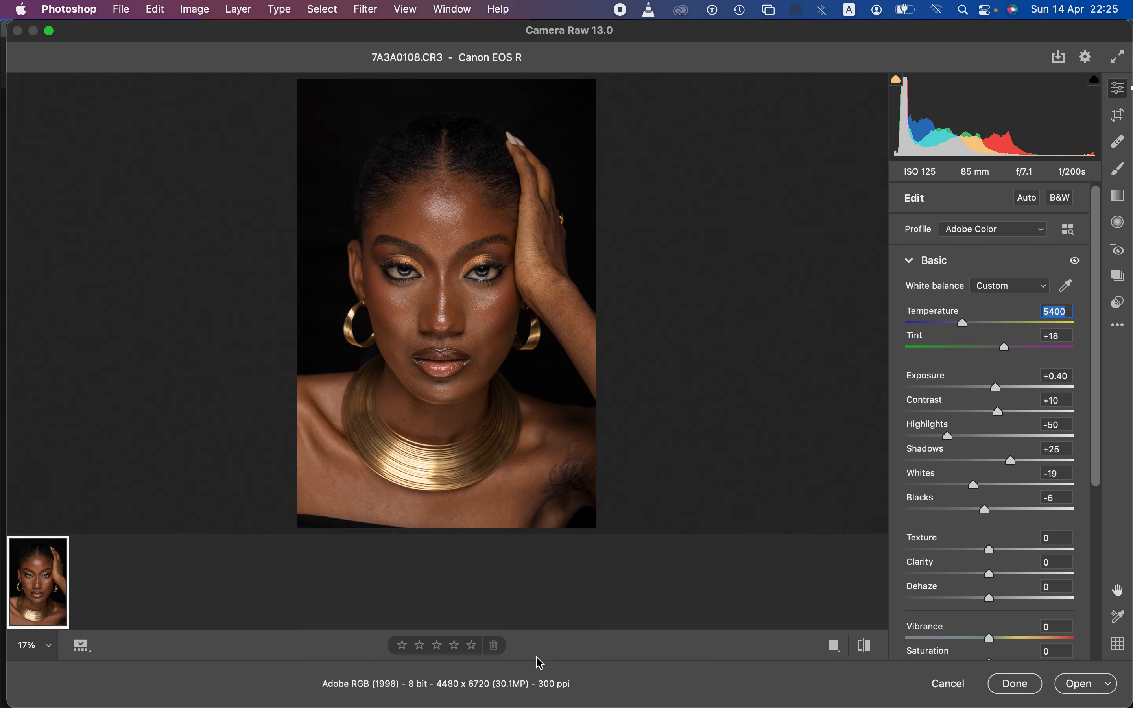
Step: Set the raw workflow output to 16 Bits/Channel and enable output sharpening for Screen with the Standard amount
click(509, 692)
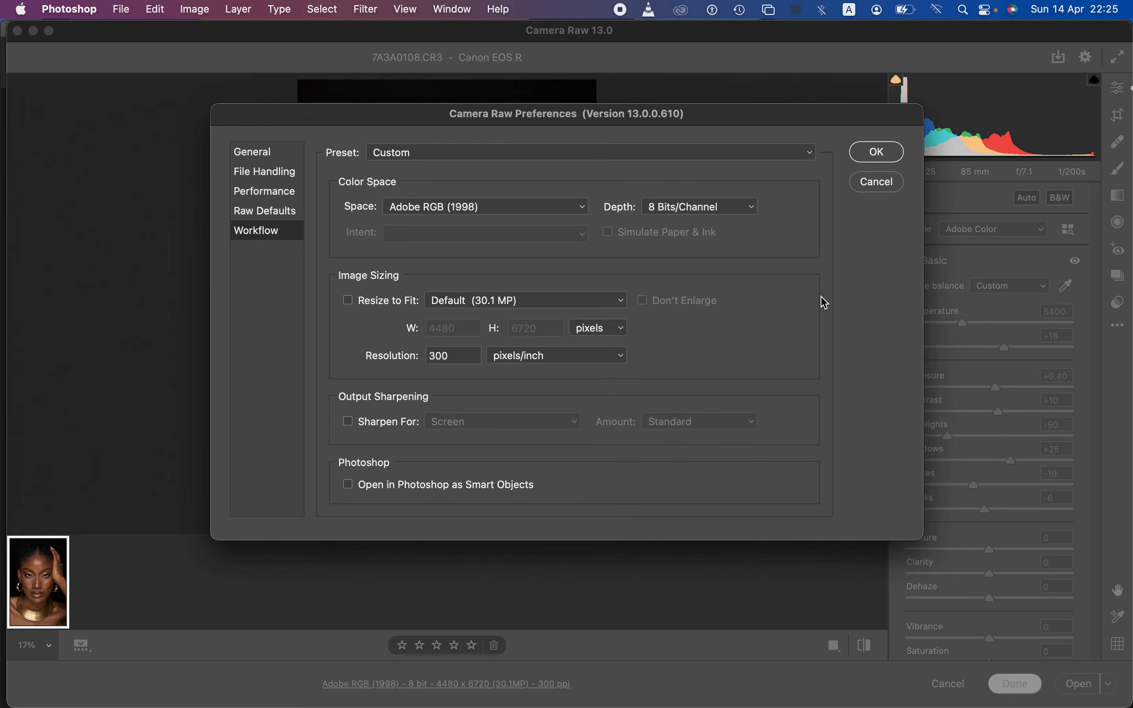
click(877, 183)
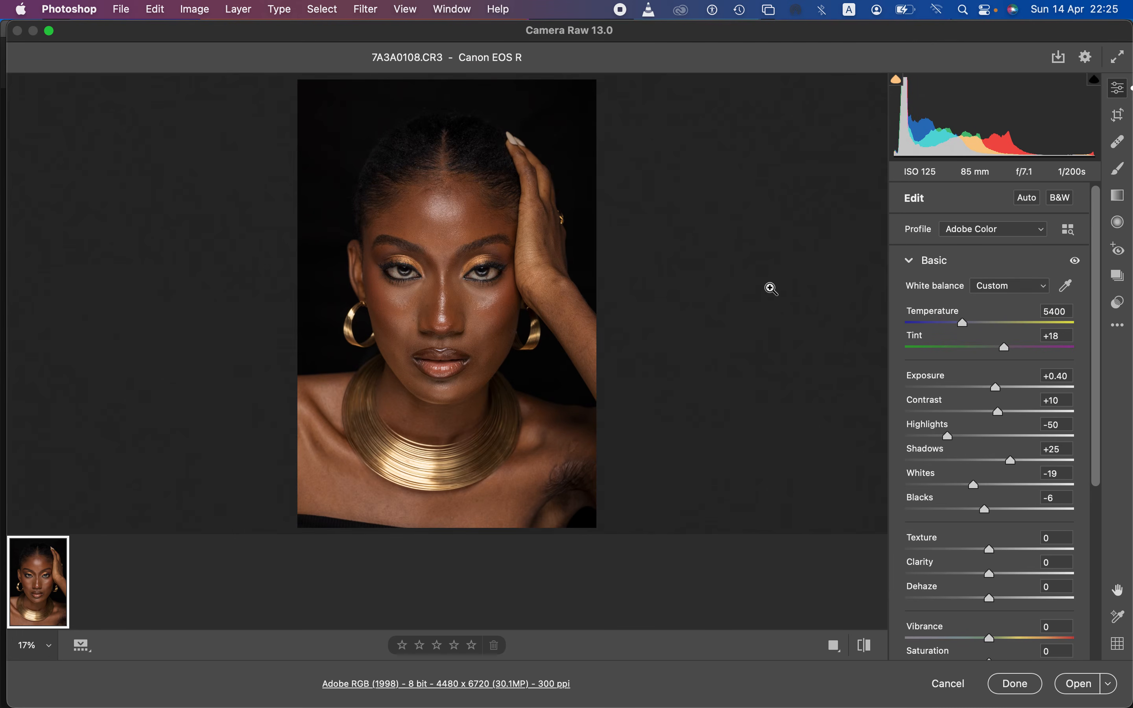
click(513, 688)
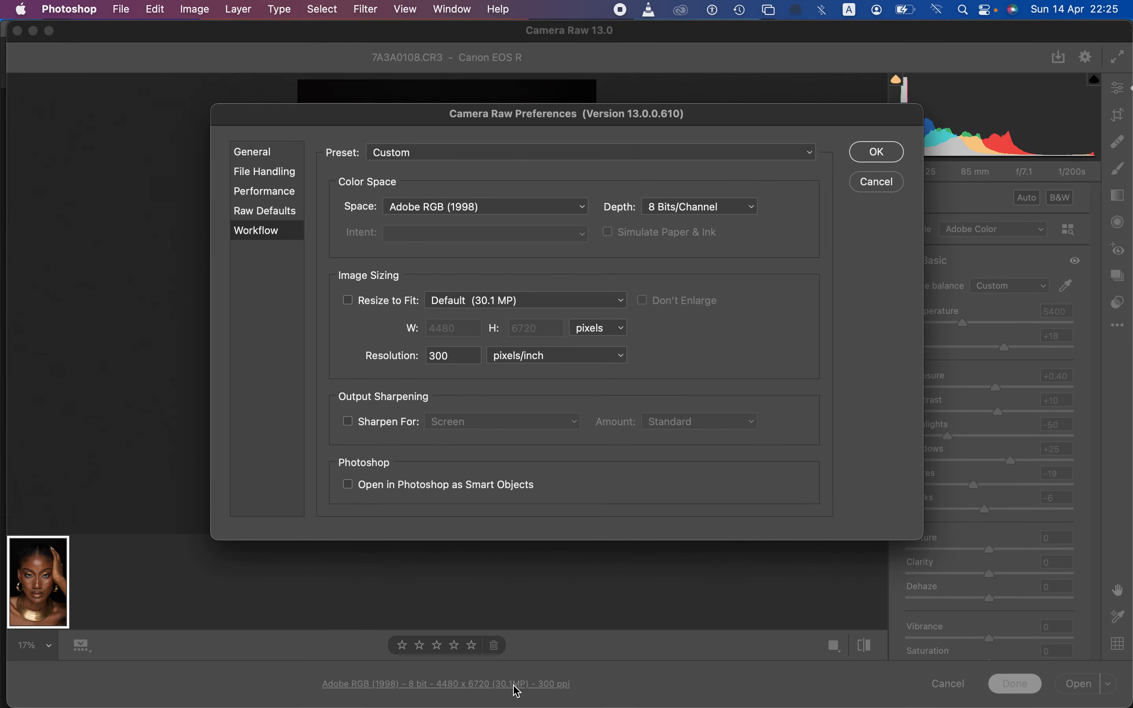
click(686, 213)
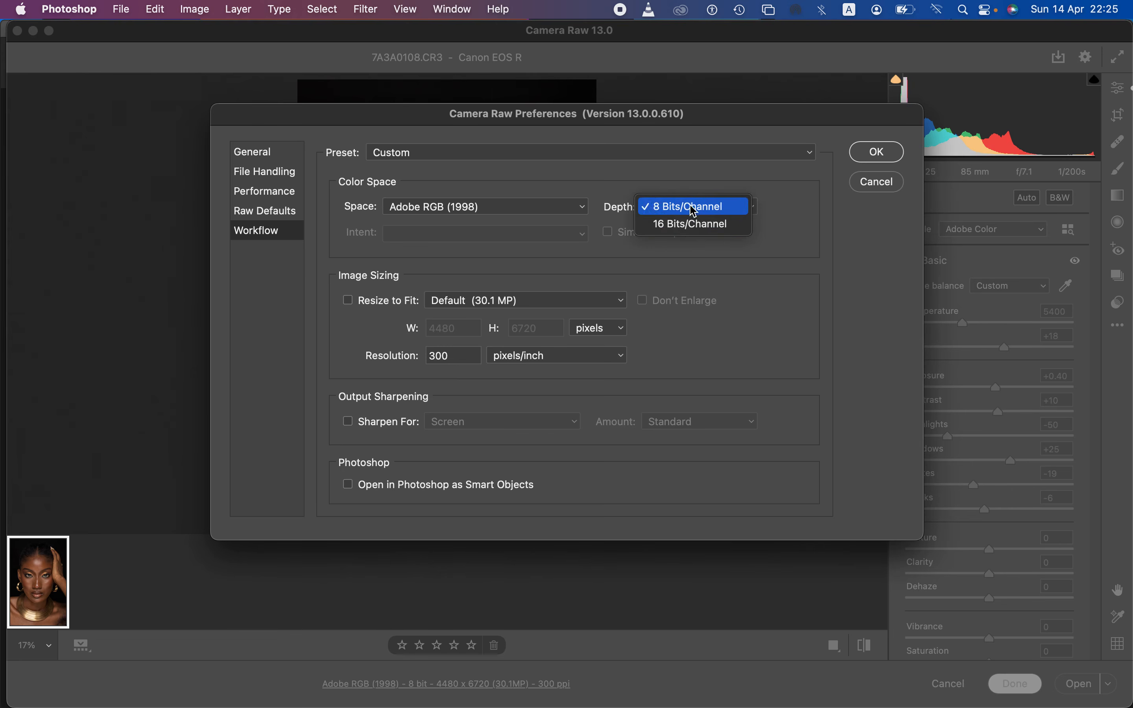
click(688, 223)
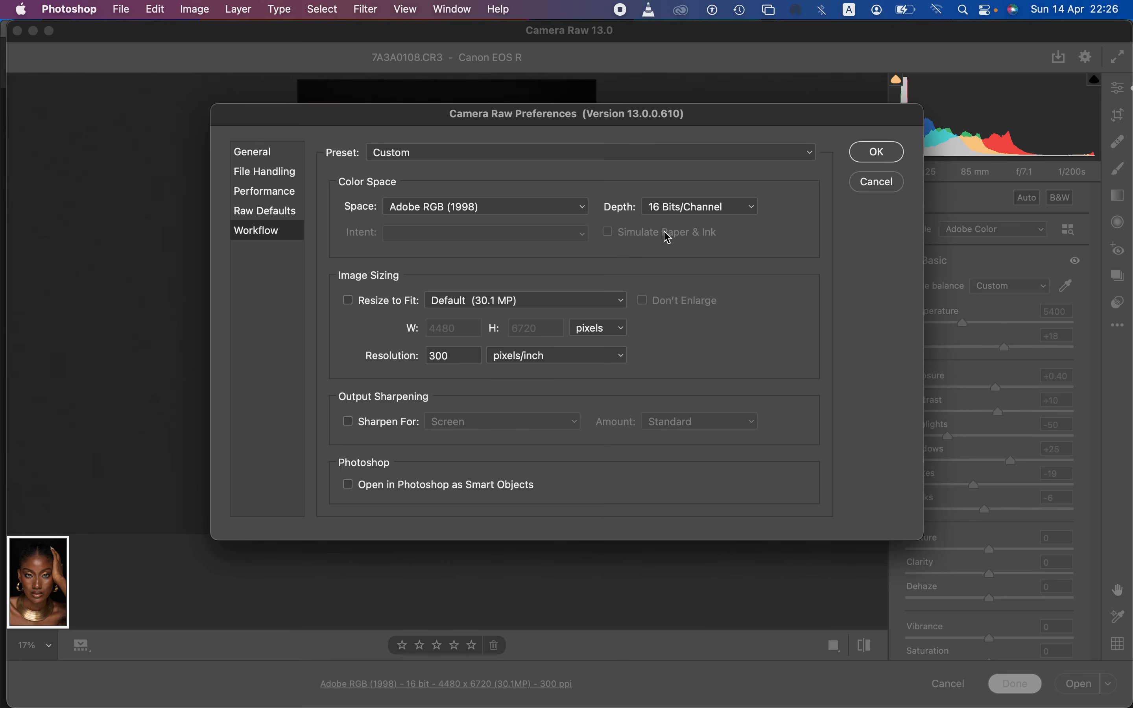
click(349, 421)
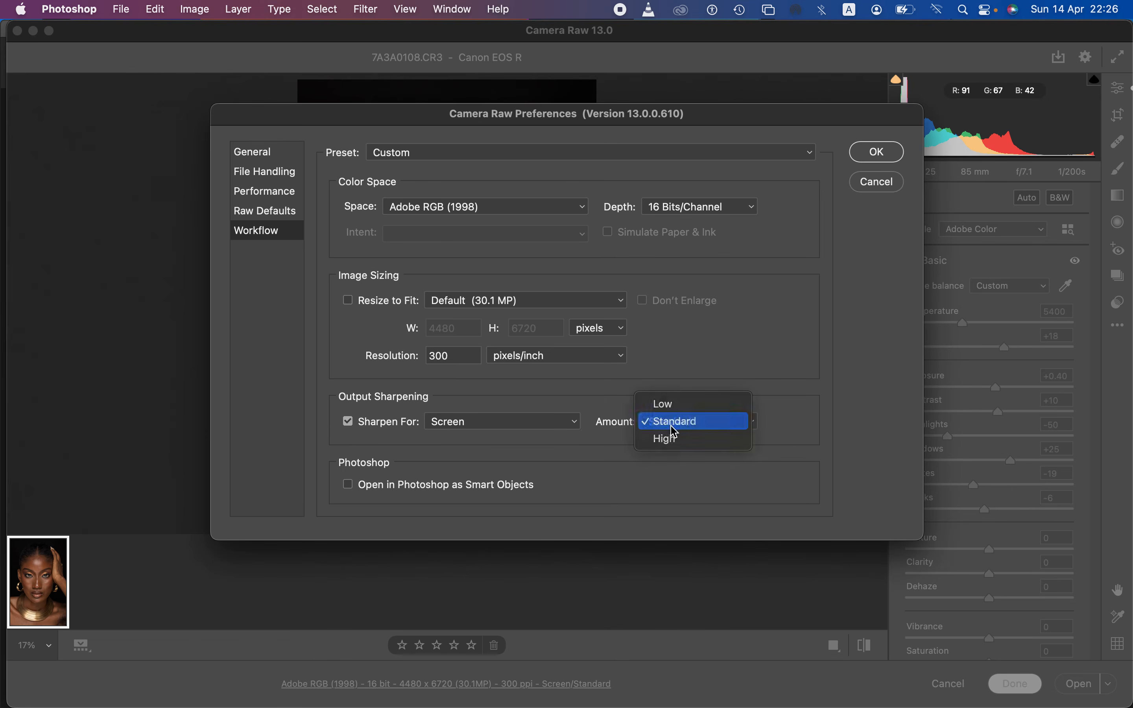
click(678, 426)
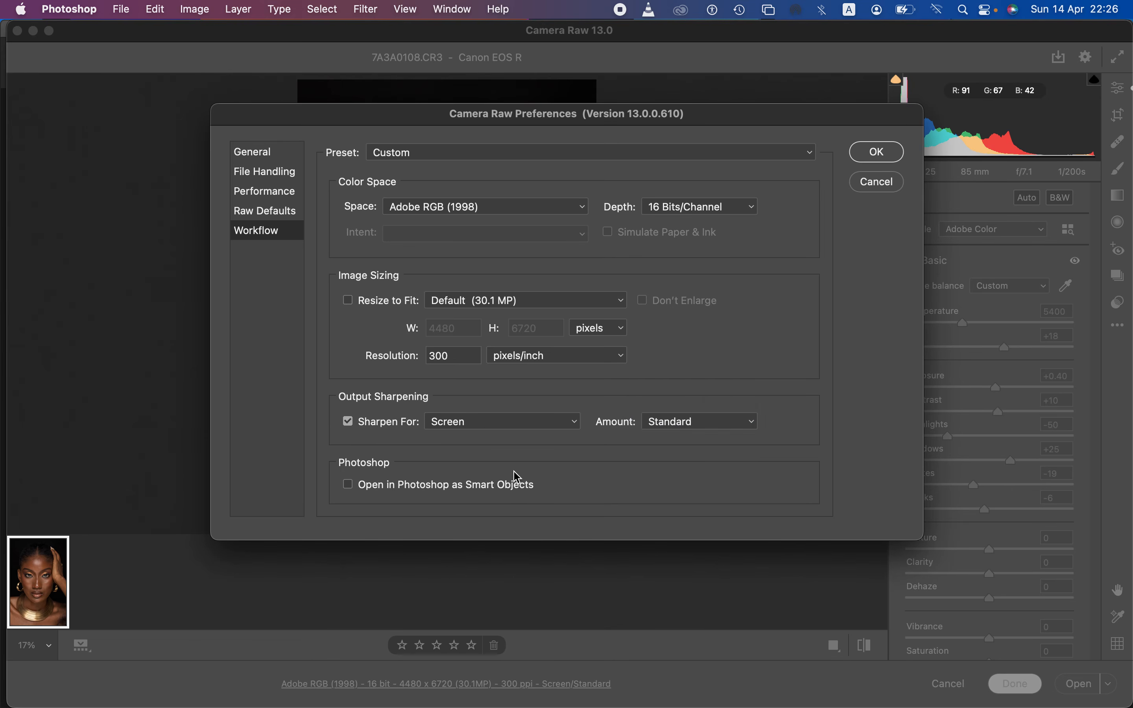
click(871, 152)
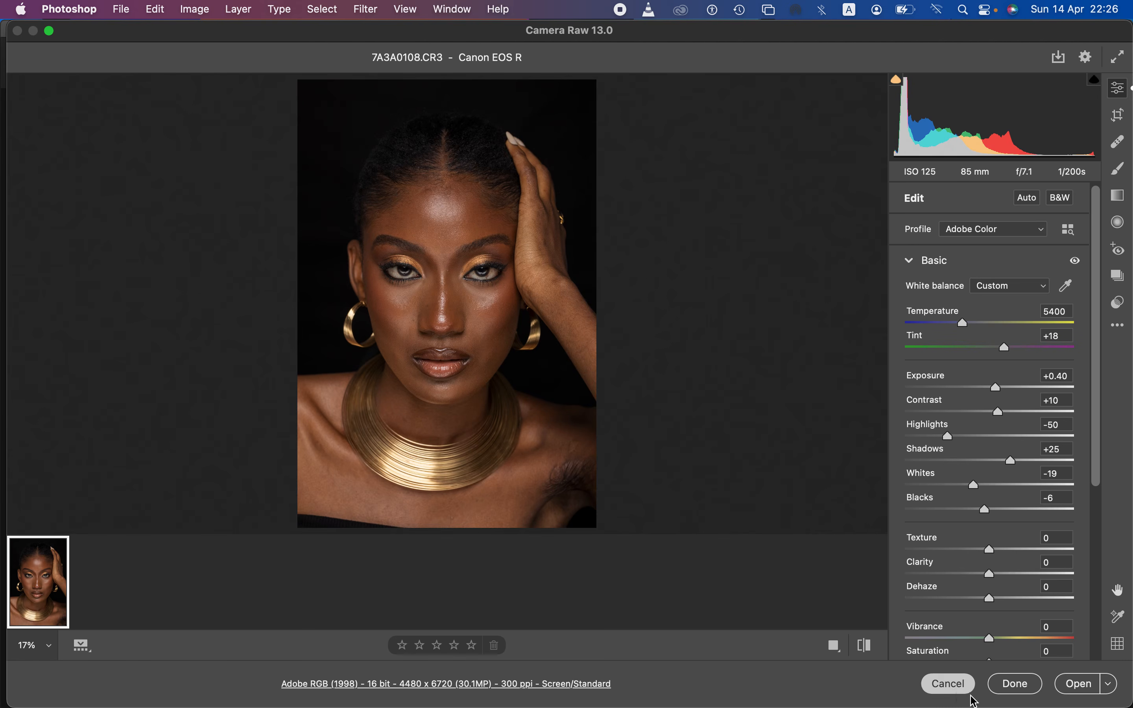
Step: Open the adjusted photo for editing in the main Photoshop workspace and check its colour mode and bit depth
click(1074, 684)
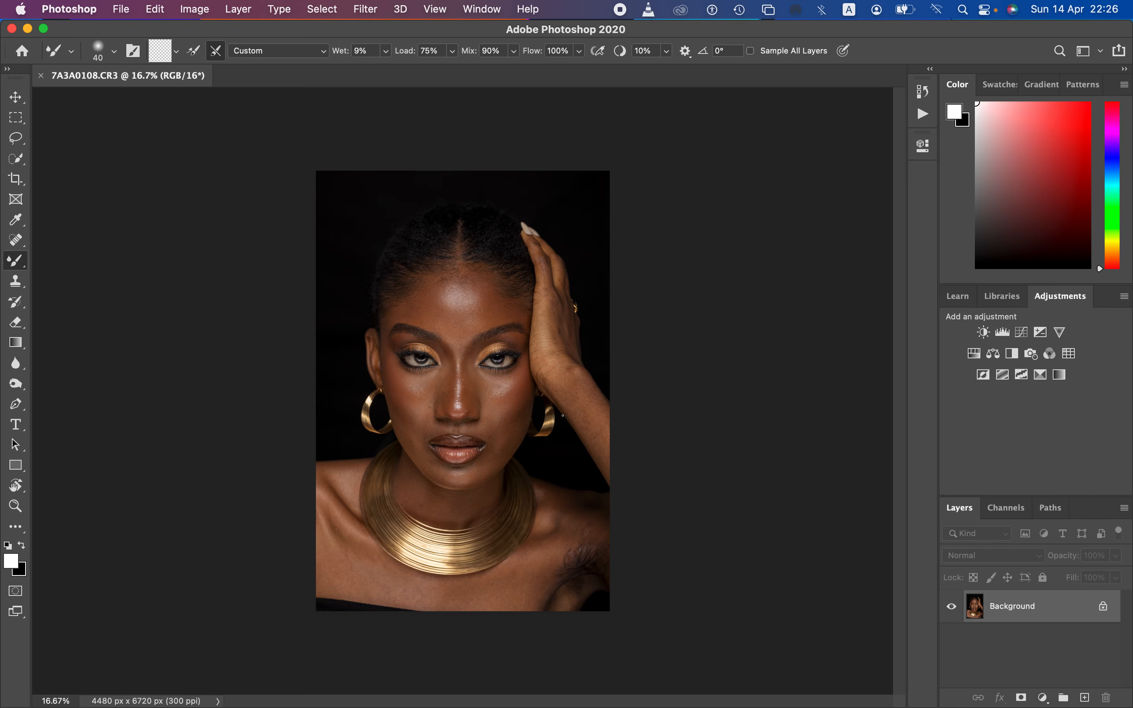
click(15, 138)
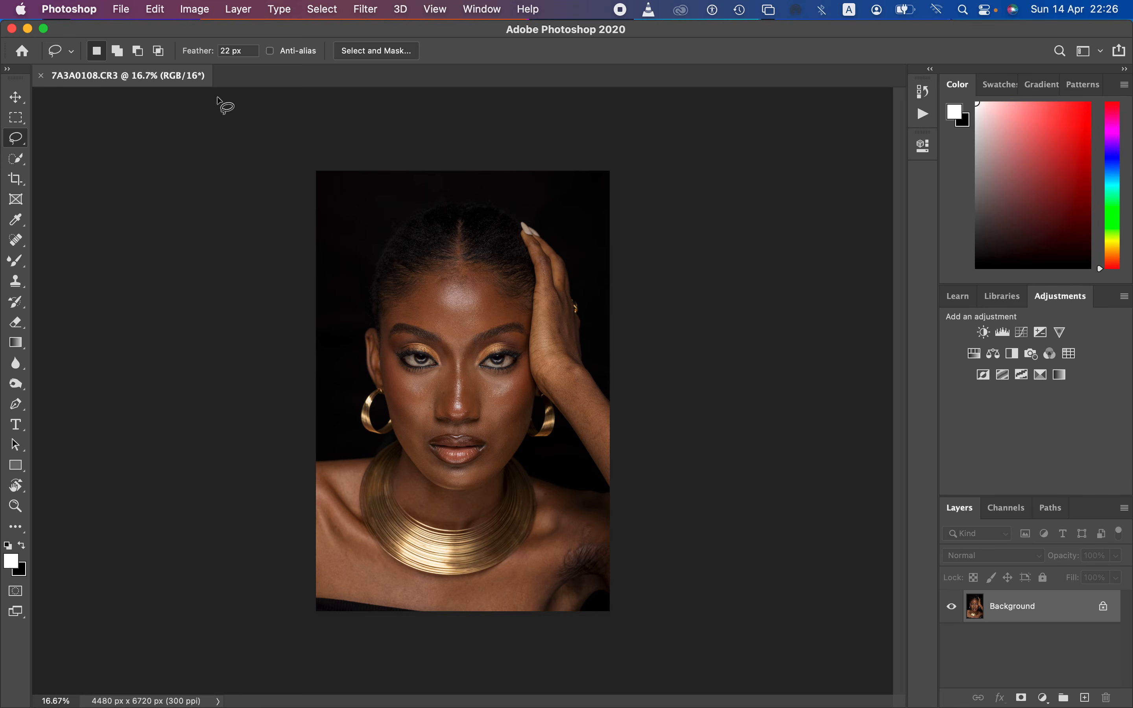
click(196, 10)
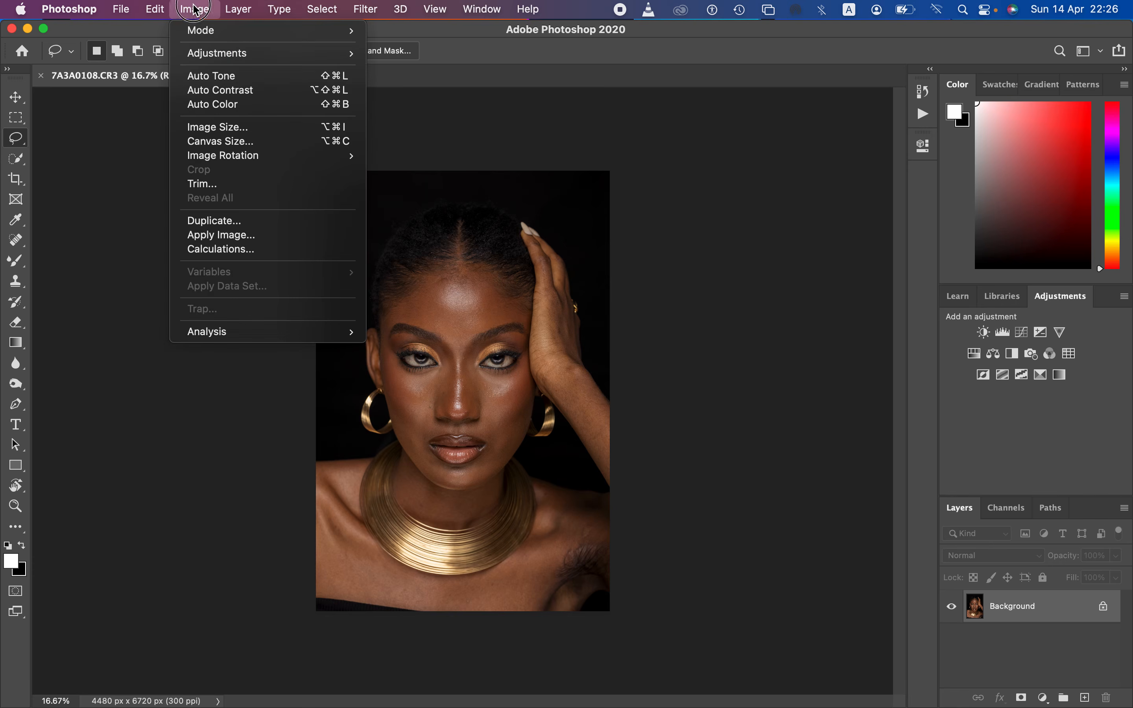
mouse_move(211, 31)
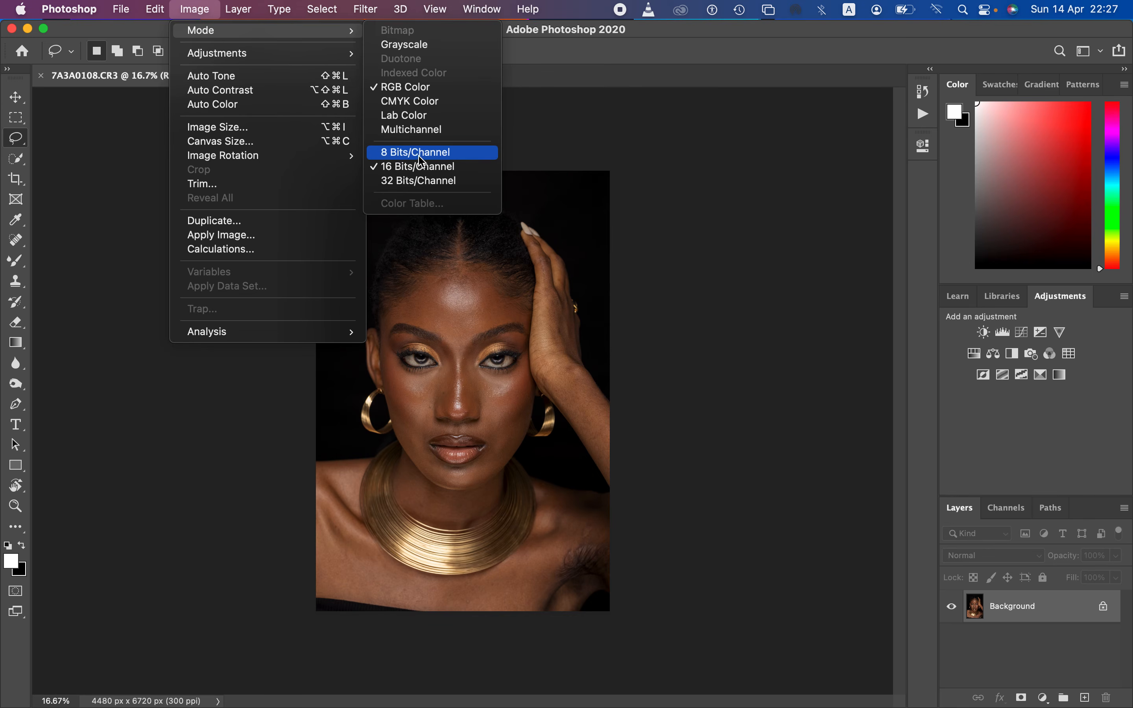
click(571, 140)
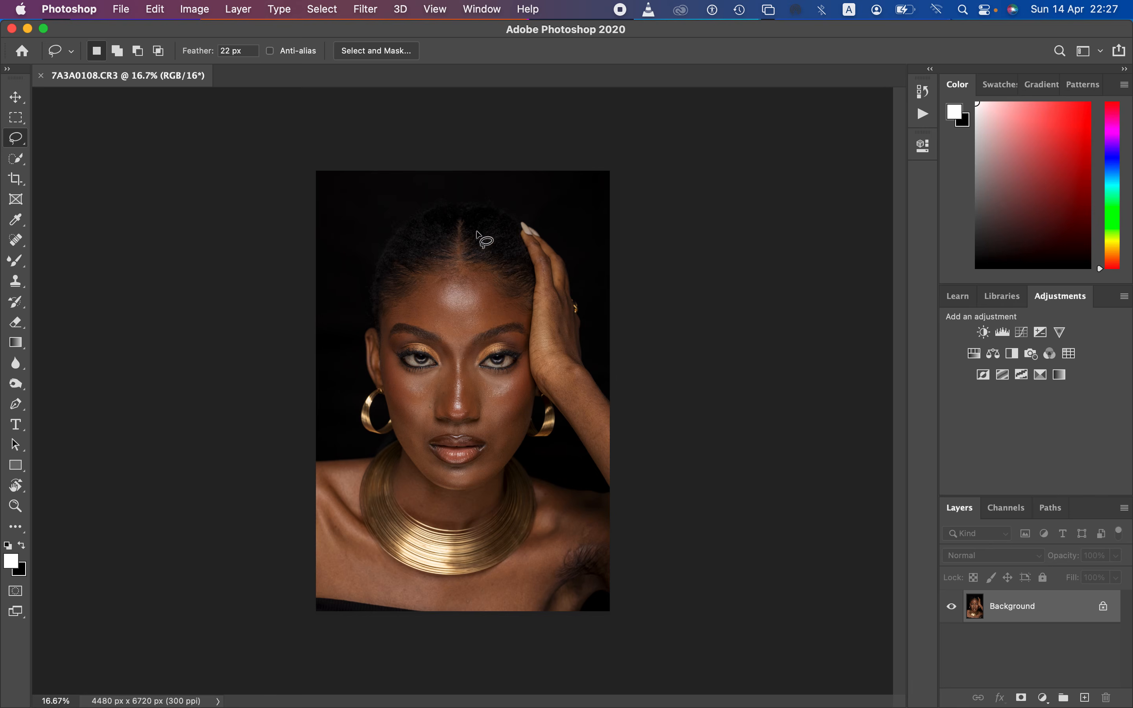
Step: Crop the portrait to a 4 : 5 (8 : 10) ratio, shifting the framing to leave space above the head
click(15, 180)
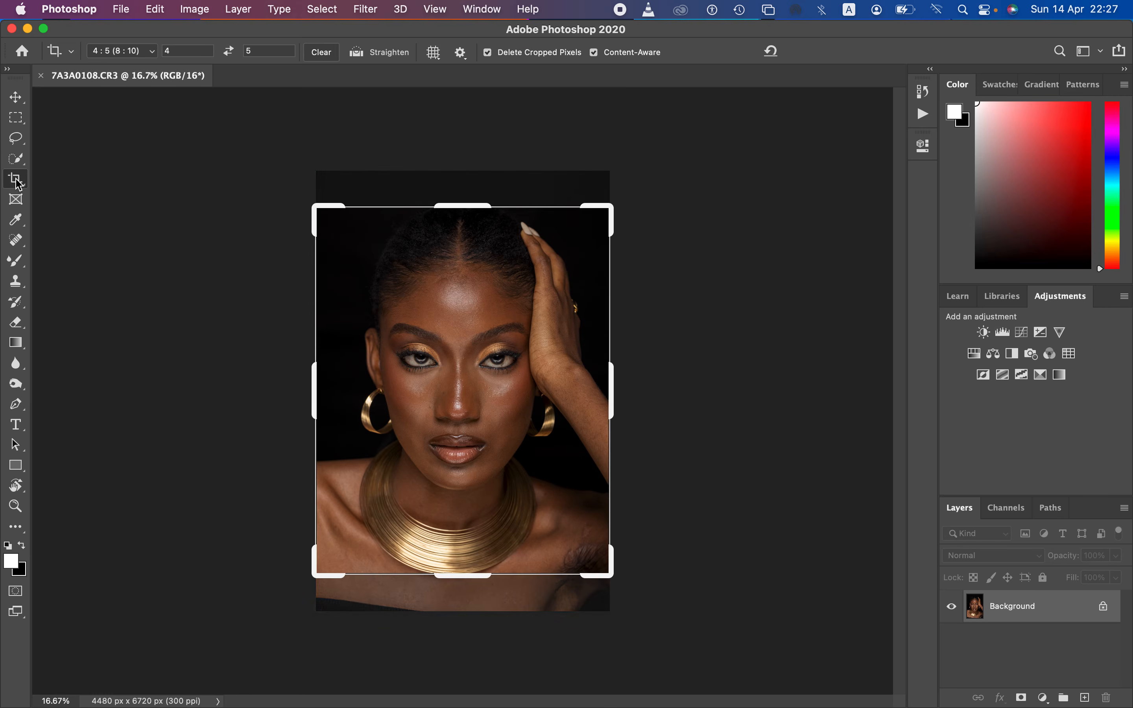
click(147, 52)
click(146, 53)
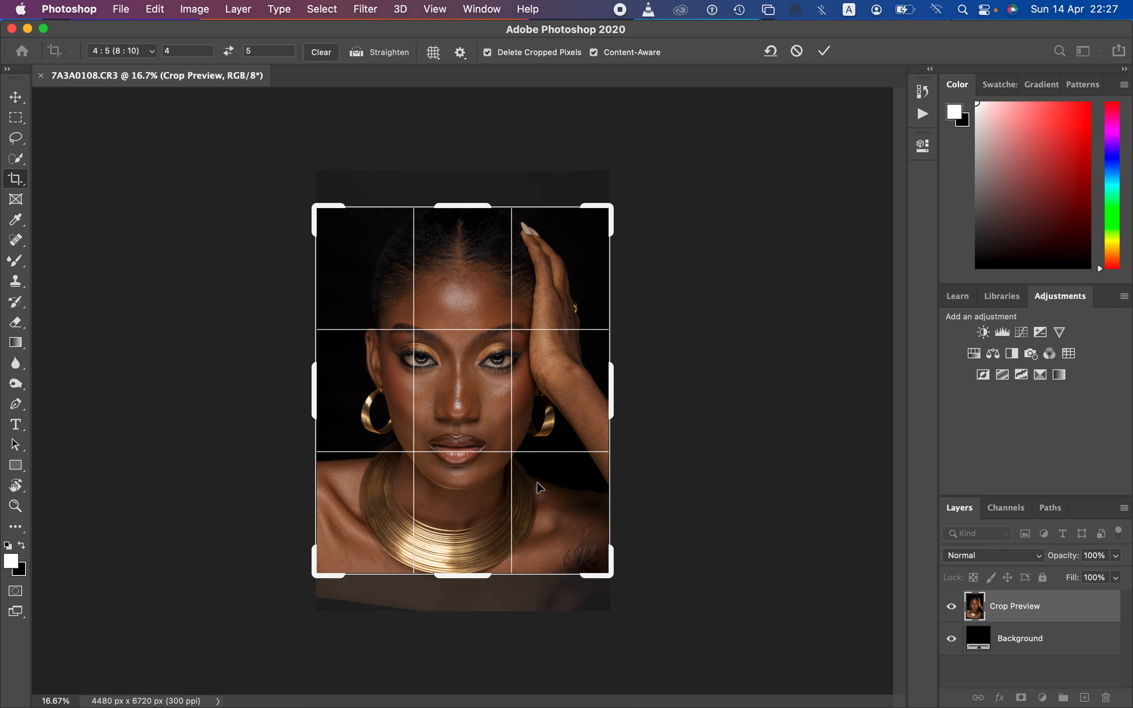
drag(541, 486, 549, 503)
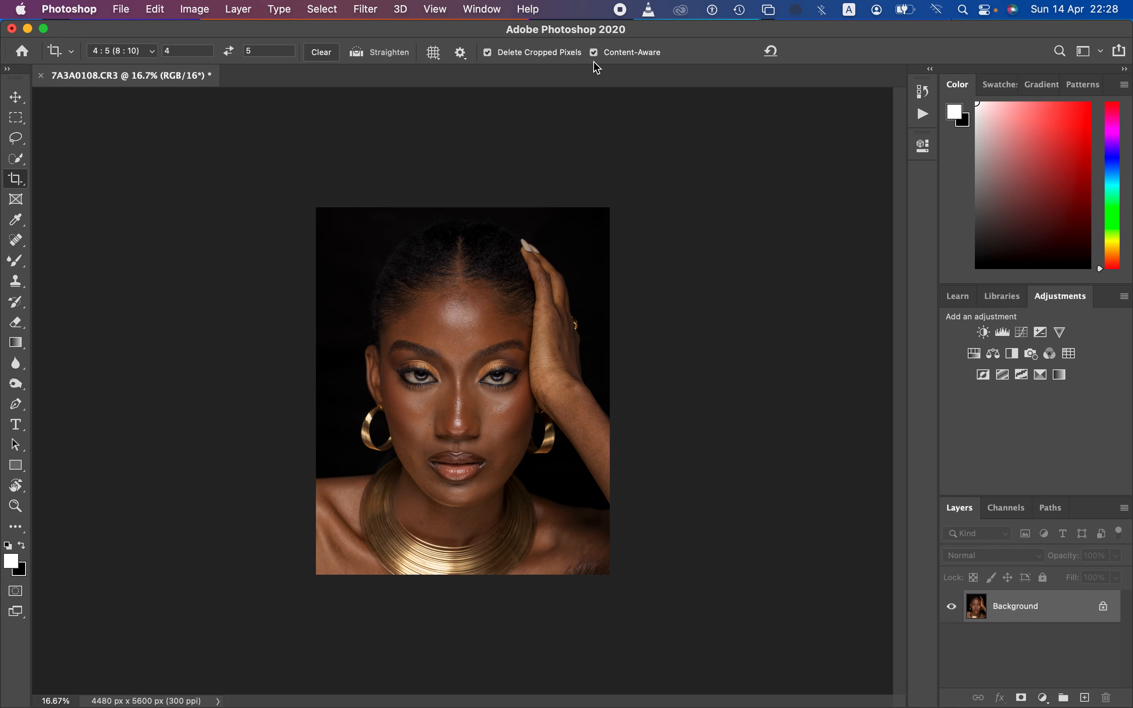
click(598, 49)
Step: Examine the skin texture and blemishes on the face up close, then return to the full portrait
click(22, 138)
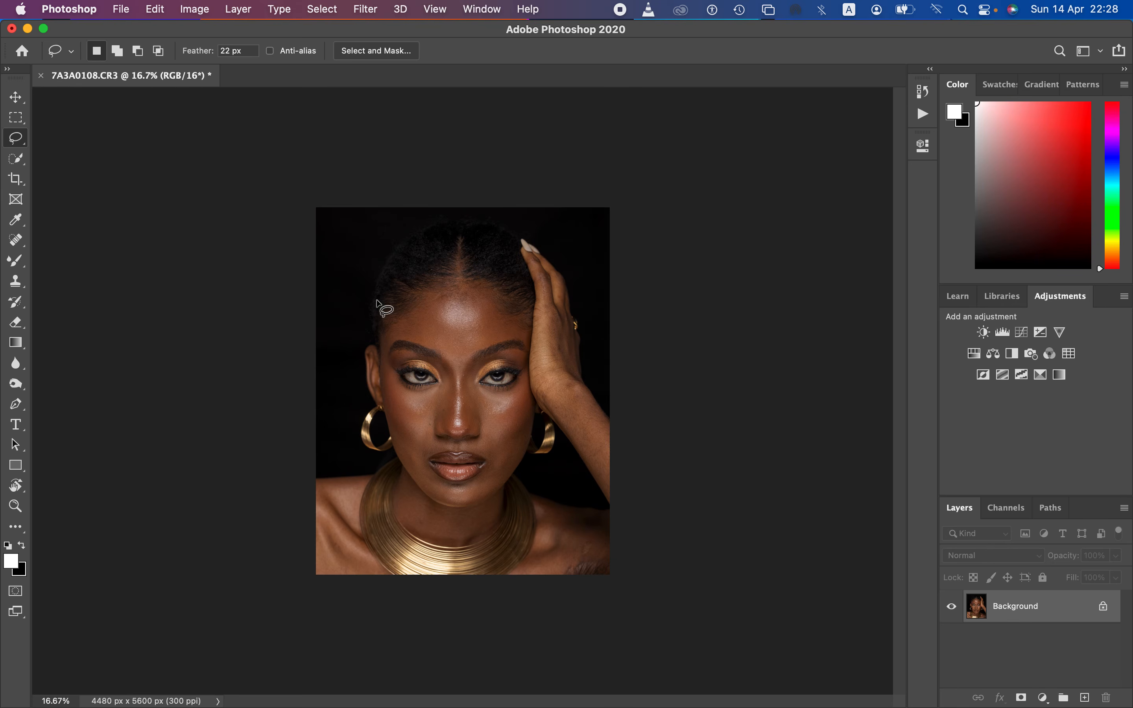
key(super+equal)
key(super+equal)
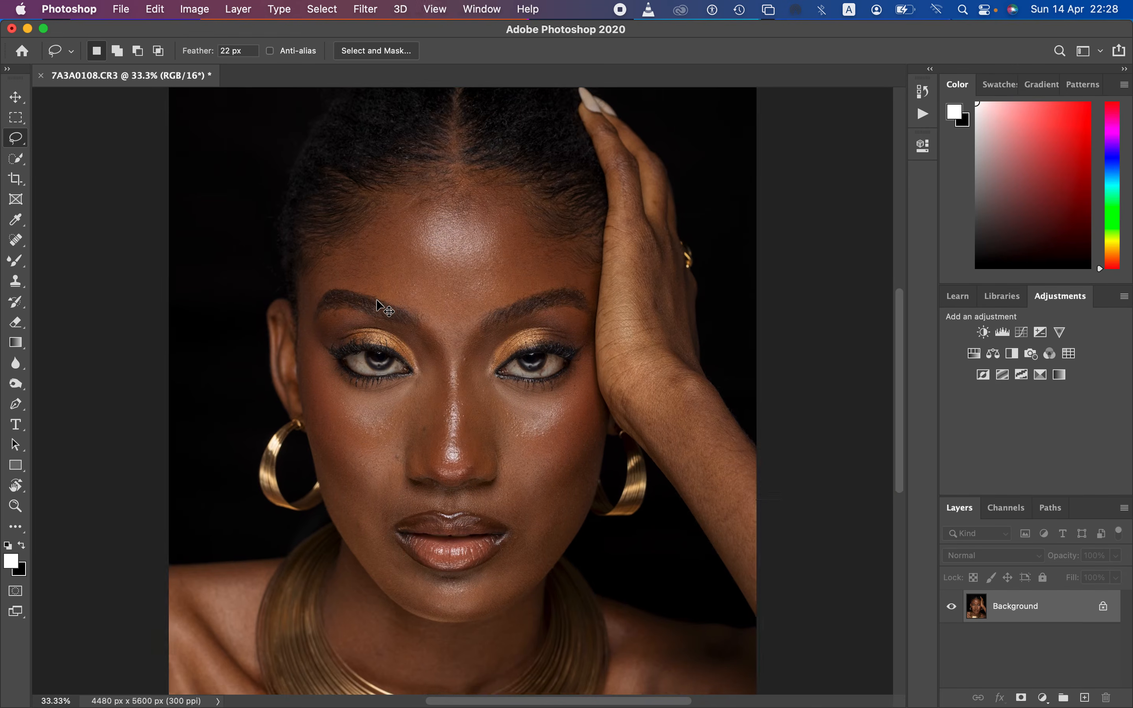
key(super+equal)
key(super+equal)
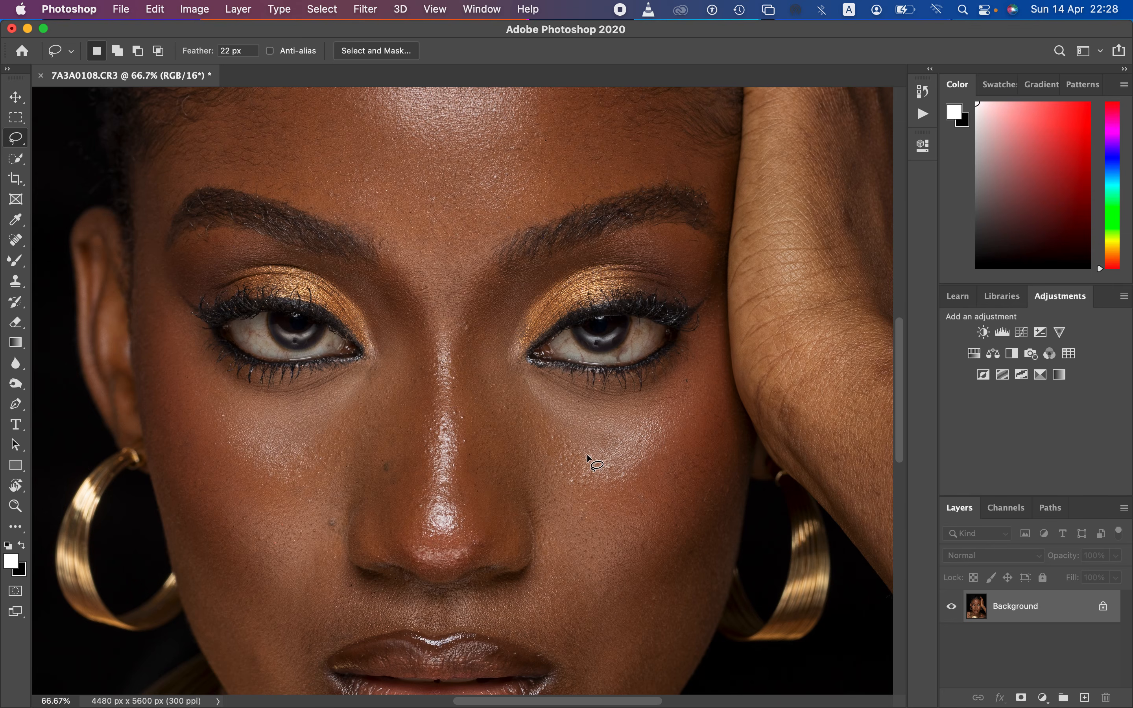
key(super+minus)
key(super+minus)
key(super+minus)
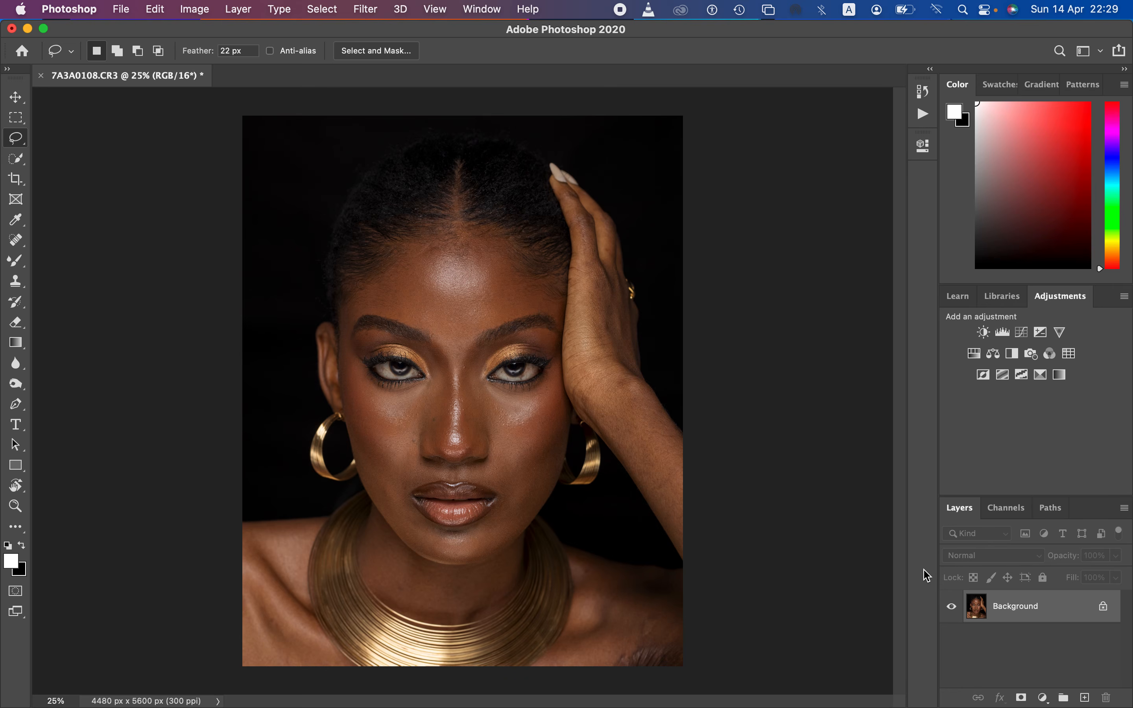
key(super+j)
key(super+j)
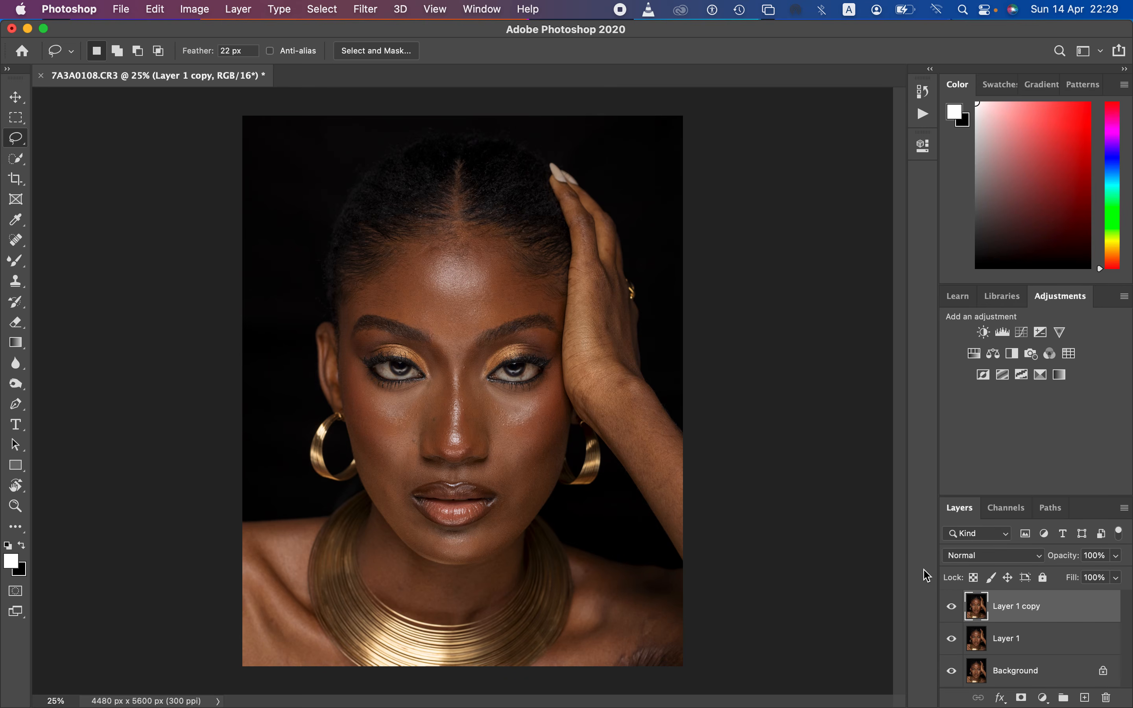
key(super+z)
key(super+z)
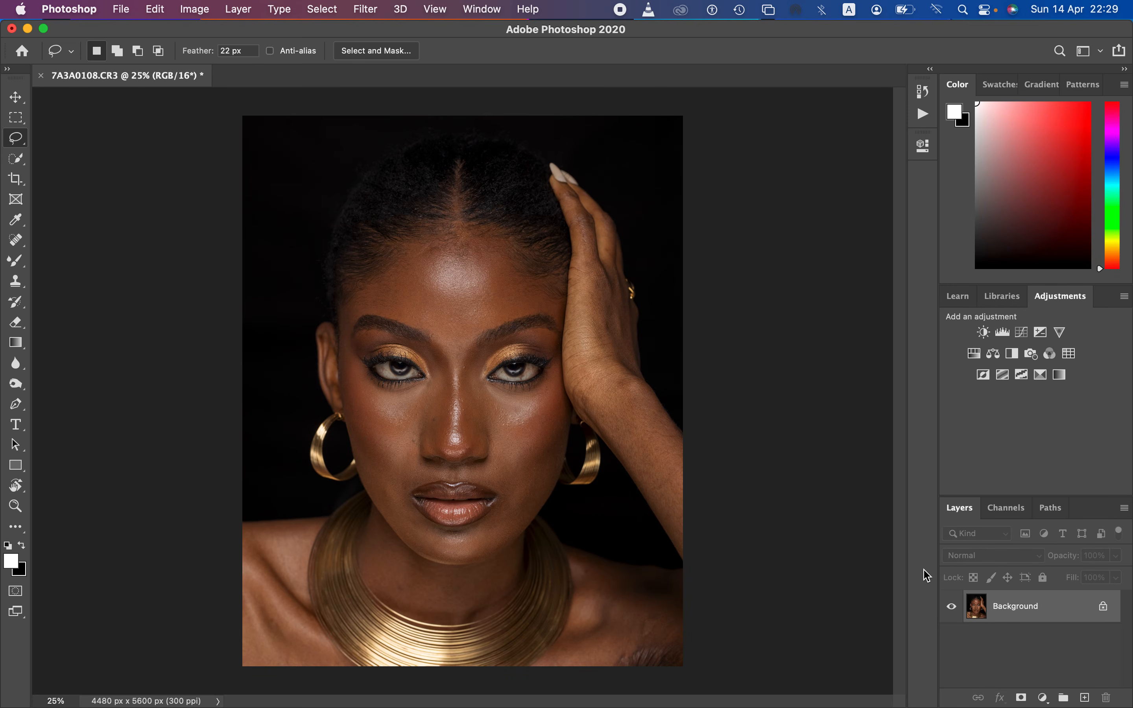
key(super+j)
key(super+j)
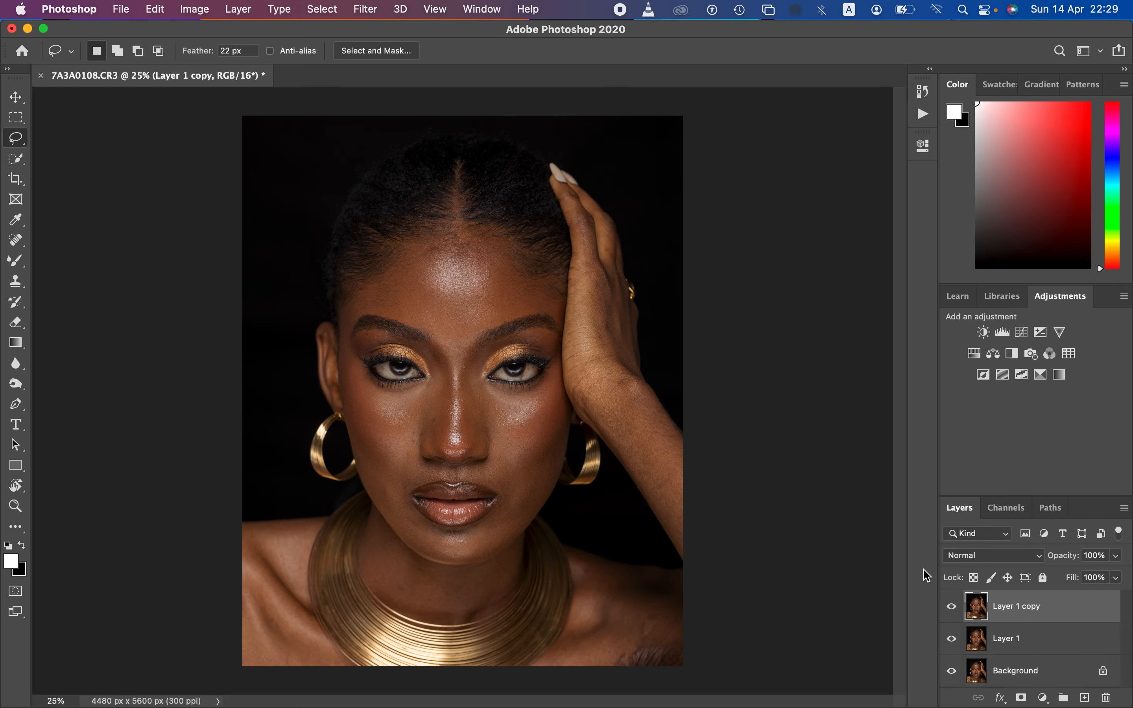
key(super+z)
key(super+z)
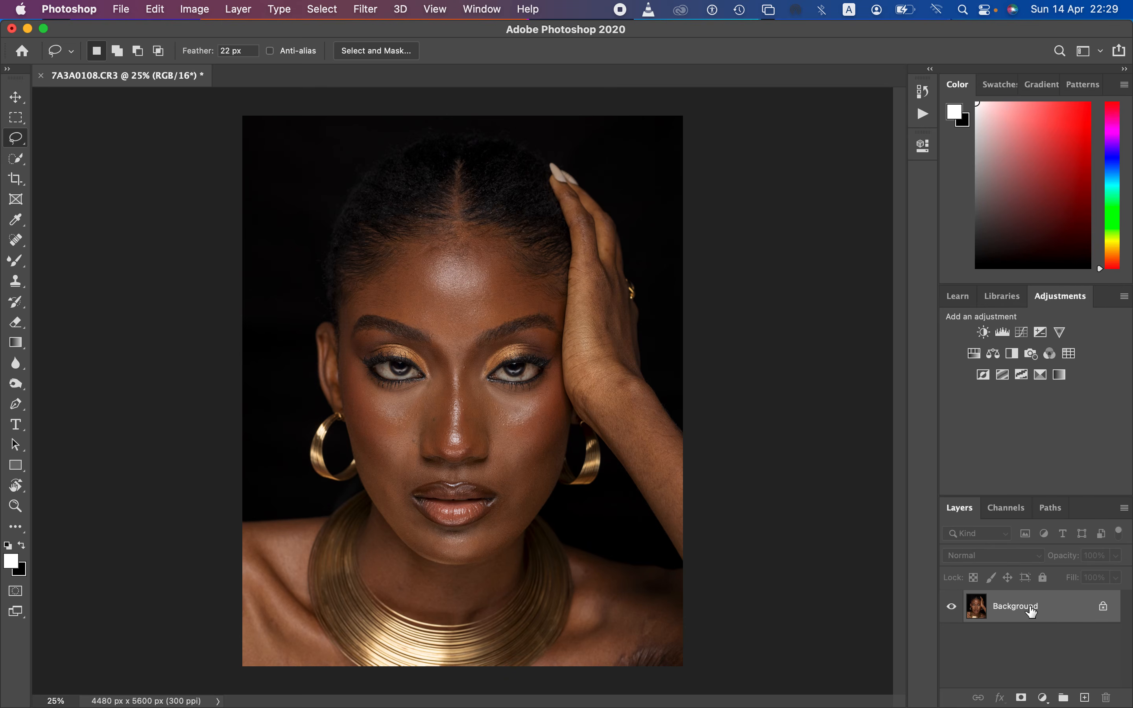
Step: Duplicate the Background layer twice and rename the lower copy COLOR
drag(1068, 619, 1084, 698)
drag(1072, 605, 1084, 698)
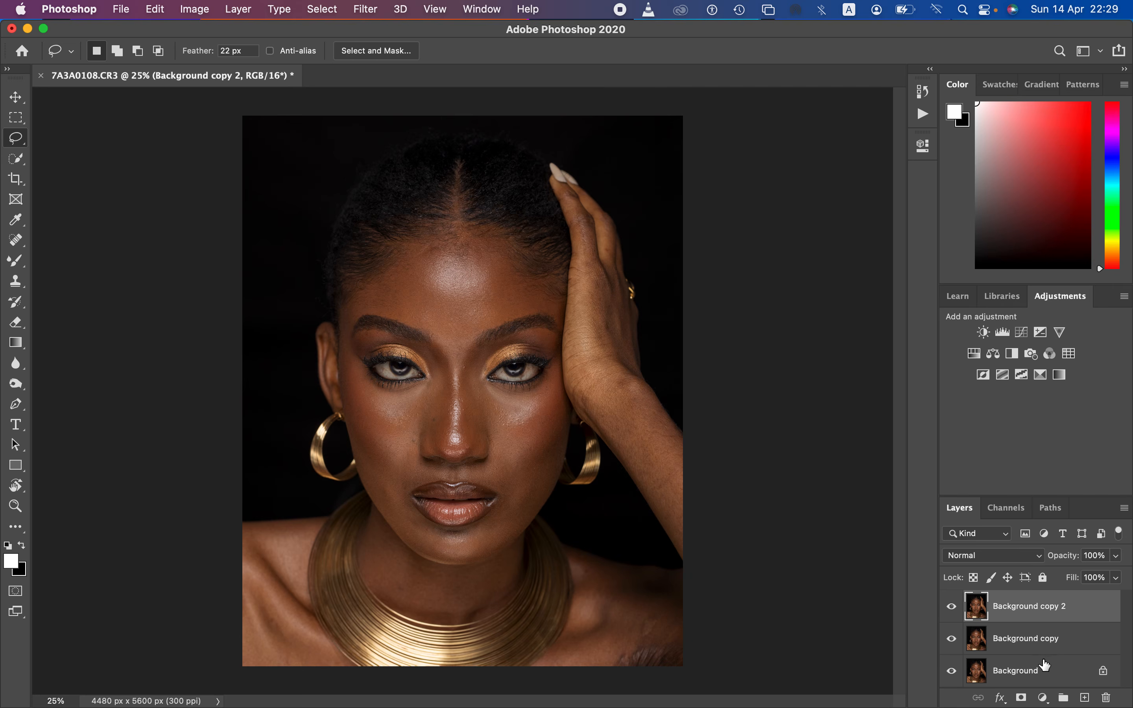
double_click(1030, 641)
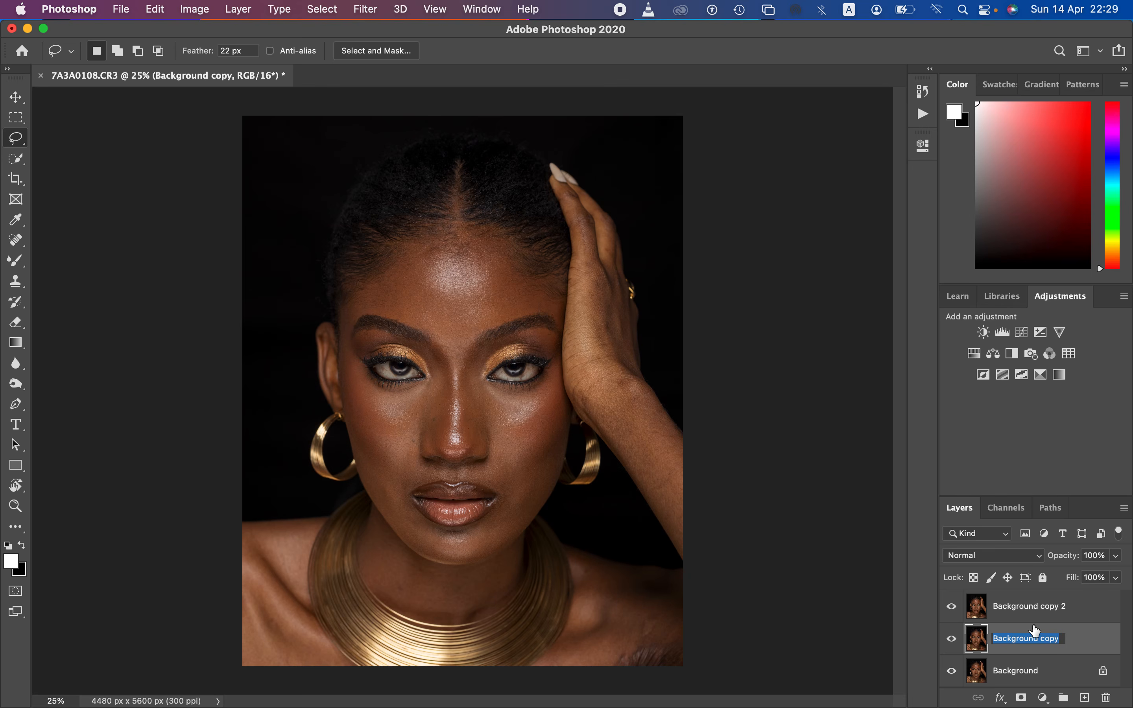
text(COLOR)
key(Return)
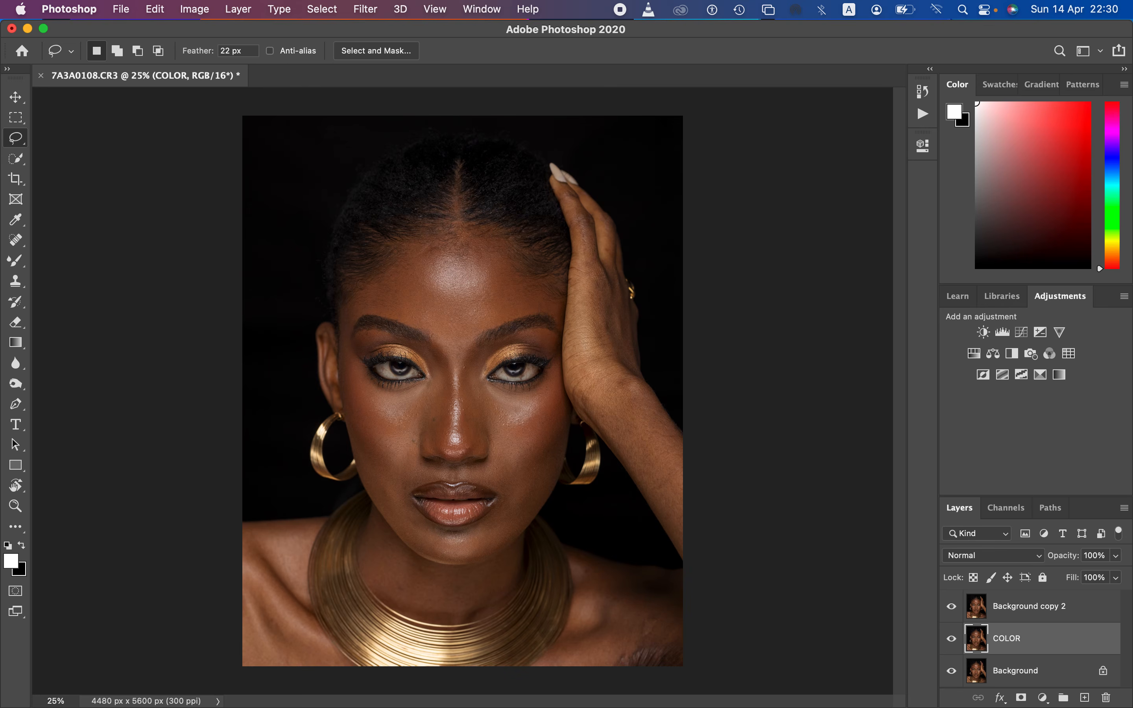
Step: Rename the uppermost Background copy layer TEXTURE
double_click(1020, 605)
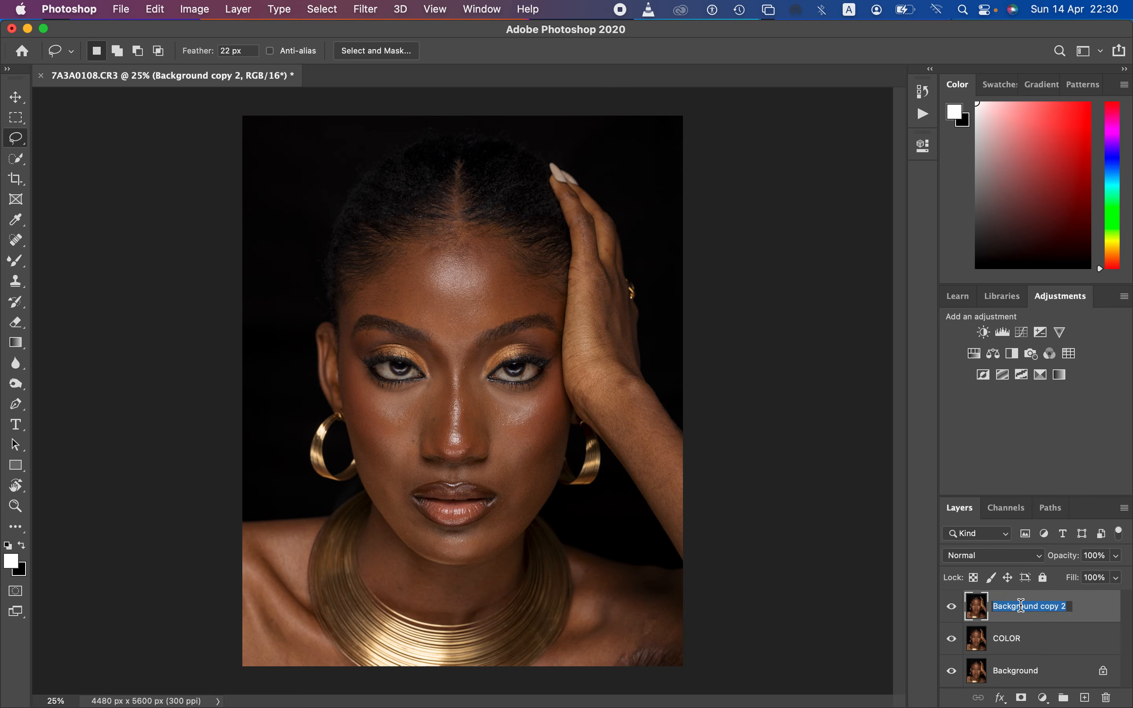
text(TEXTURE)
key(Return)
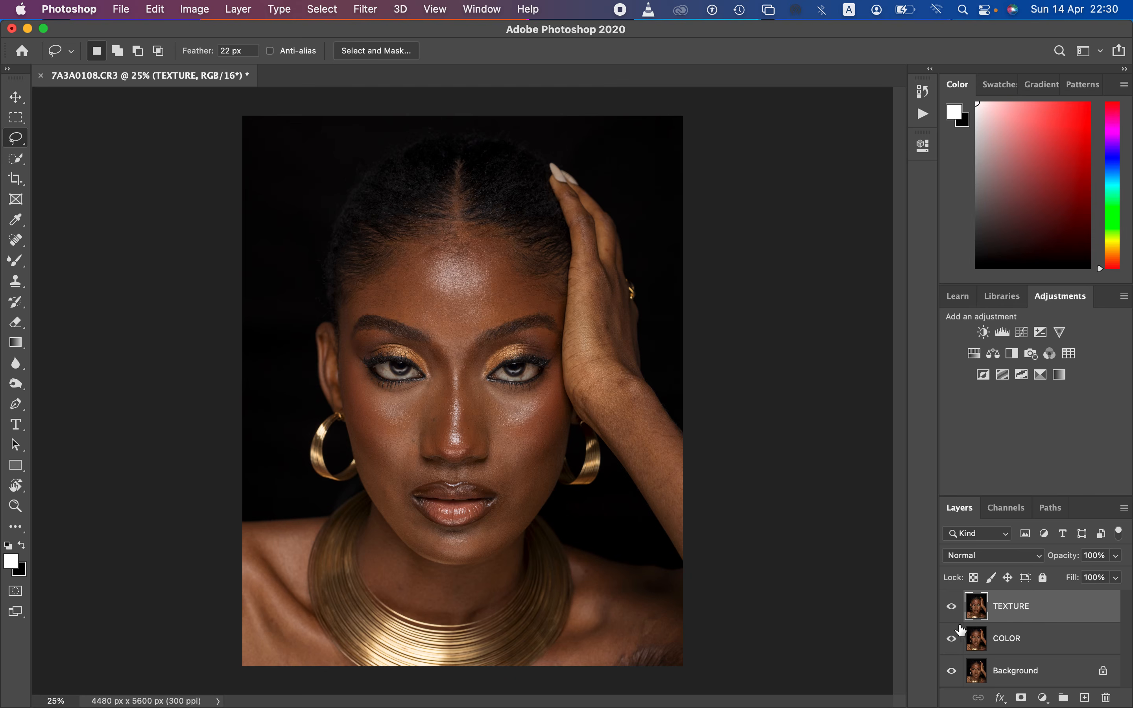
Step: Make COLOR the active layer and hide the TEXTURE layer, then check the facial skin up close
click(1026, 644)
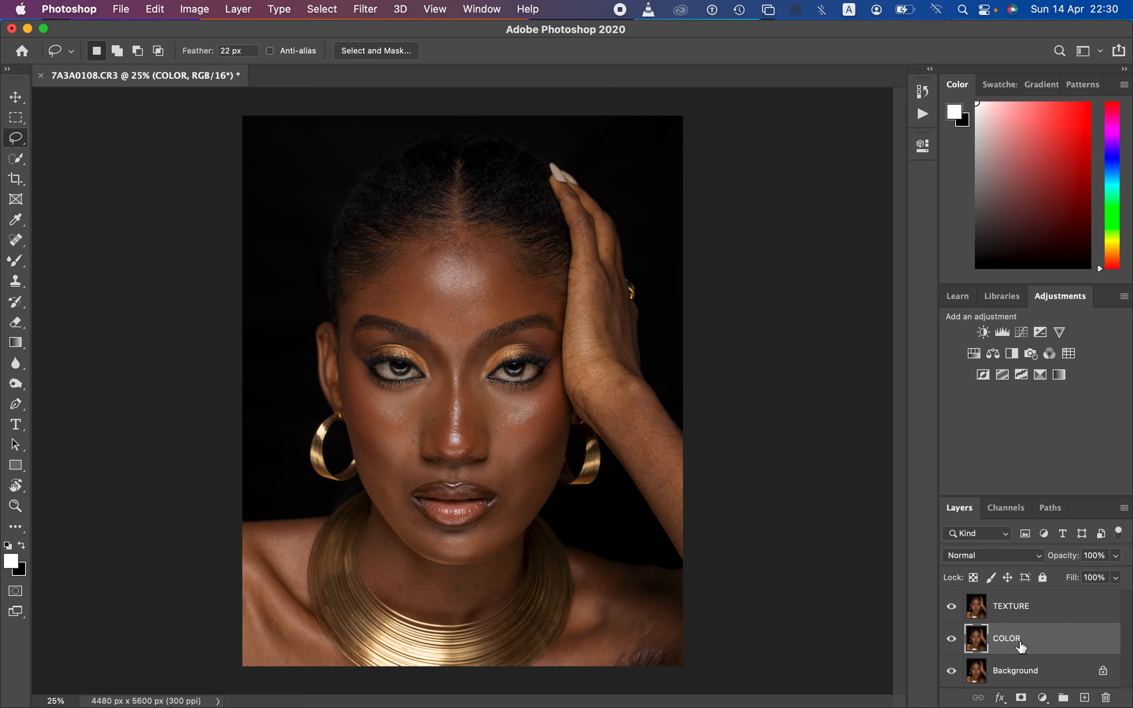
click(952, 609)
key(super+equal)
key(super+equal)
key(super+equal)
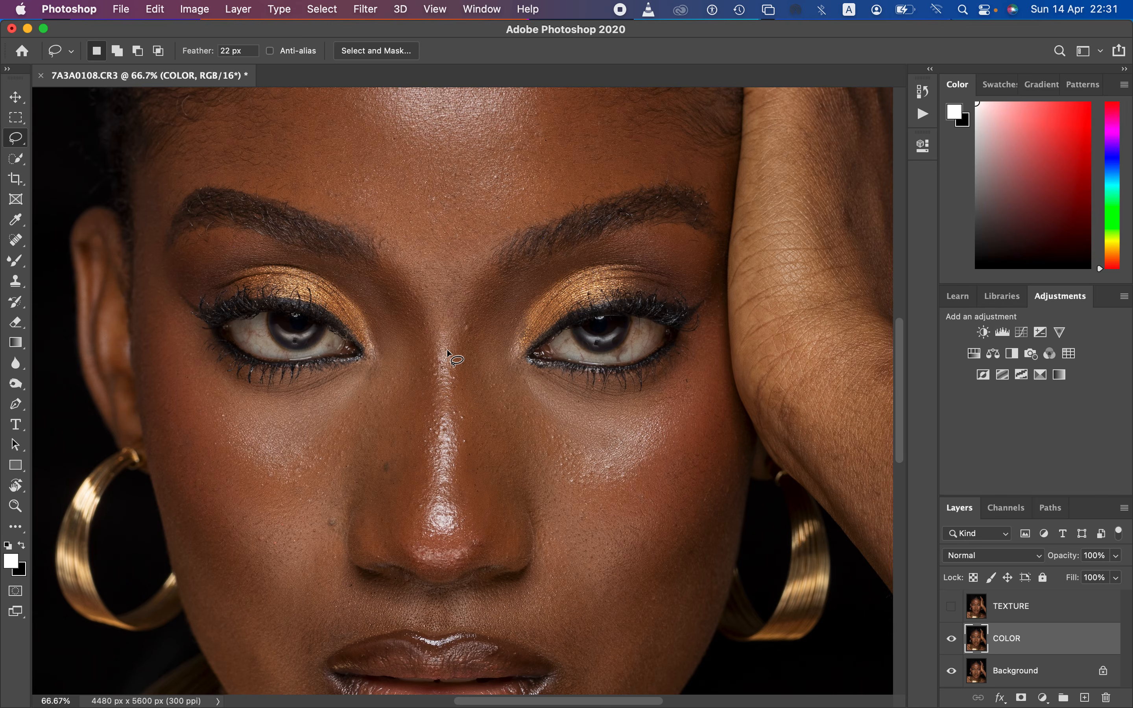
key(super+minus)
key(super+minus)
key(super+minus)
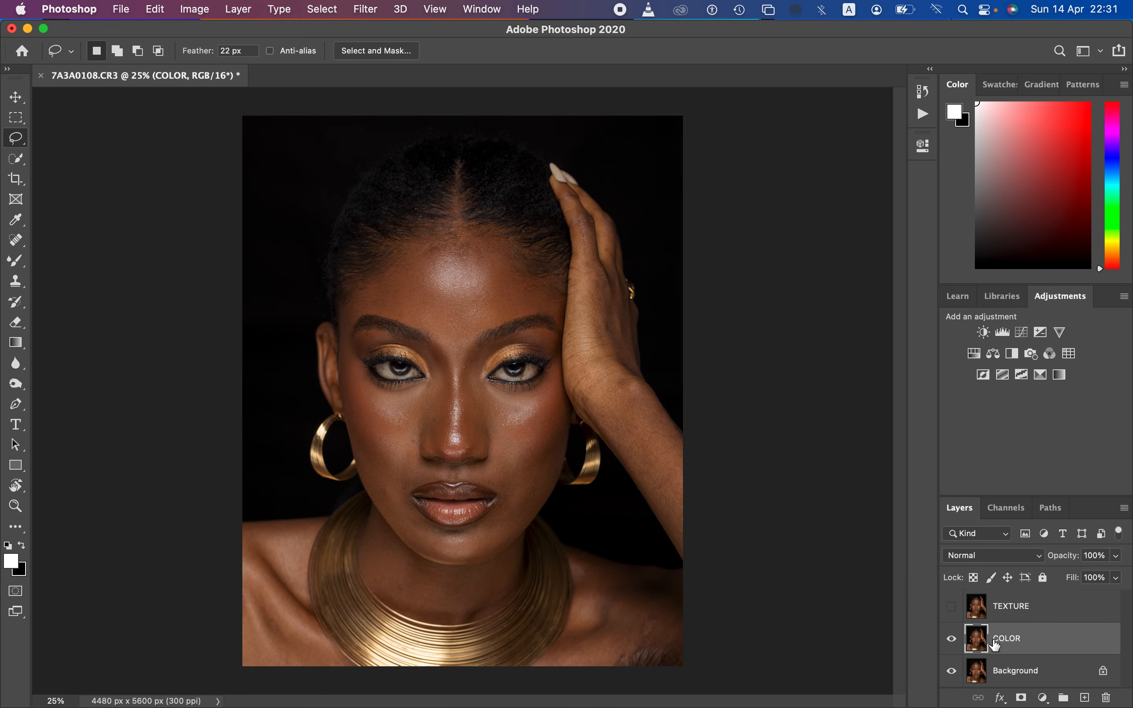
Step: Start a Gaussian Blur on the COLOR layer at a 0.1 pixel radius and preview the skin along the nose bridge at 67%
click(367, 17)
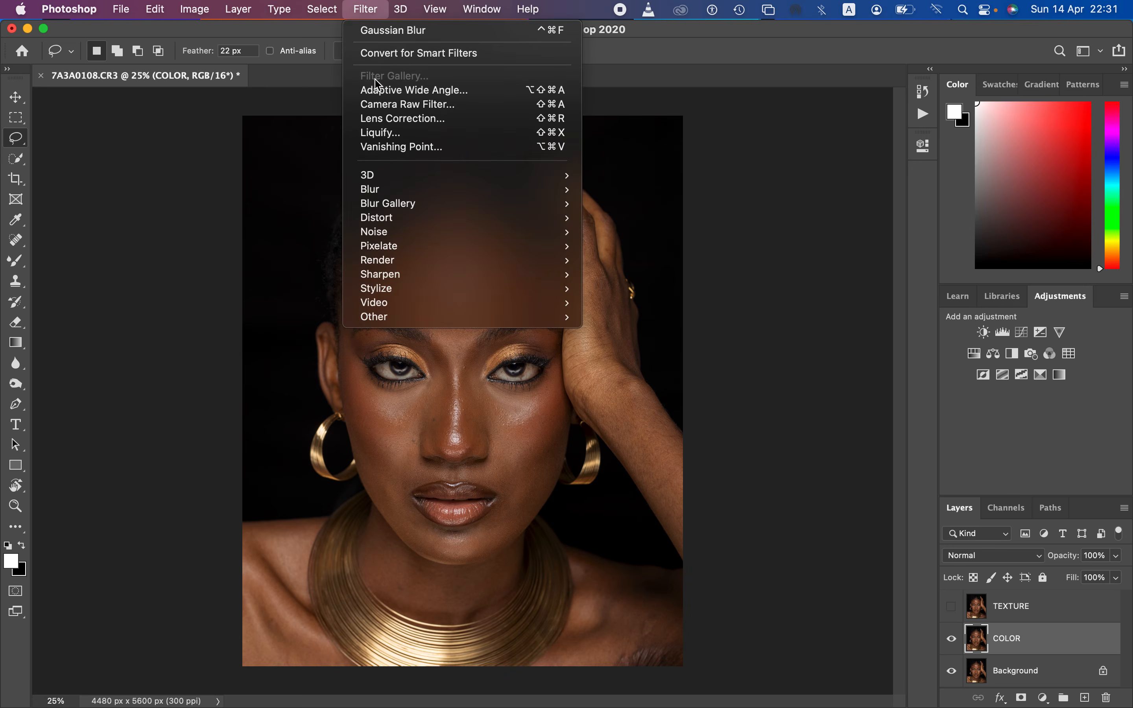
mouse_move(412, 192)
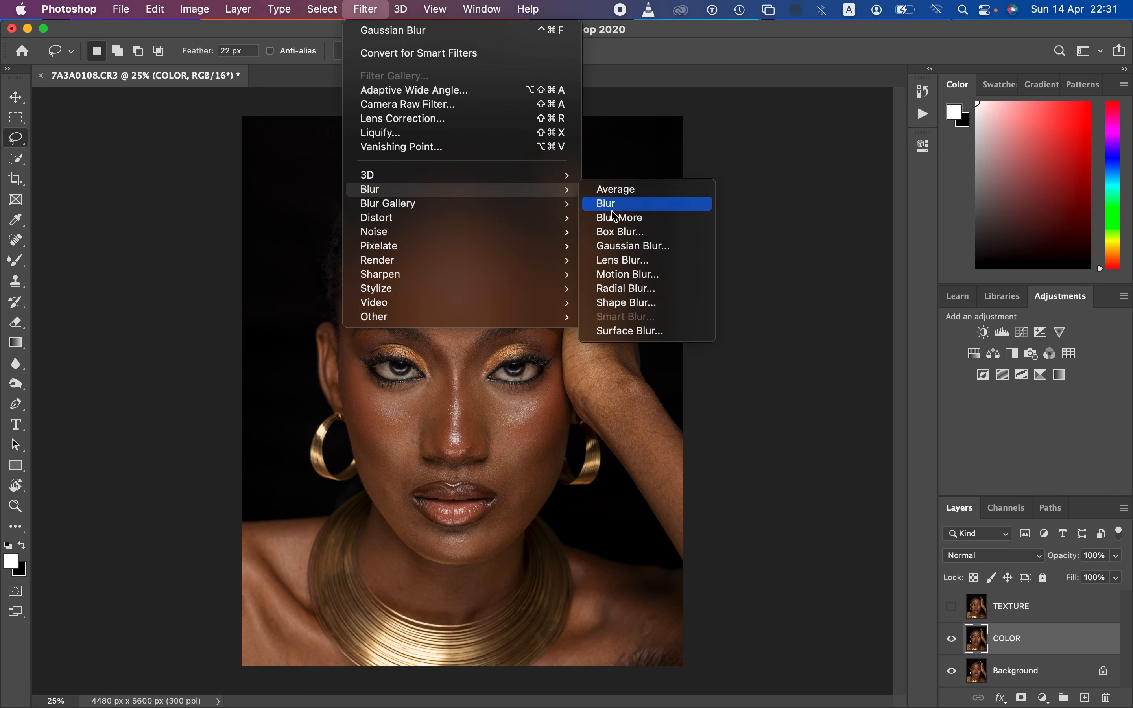
click(641, 252)
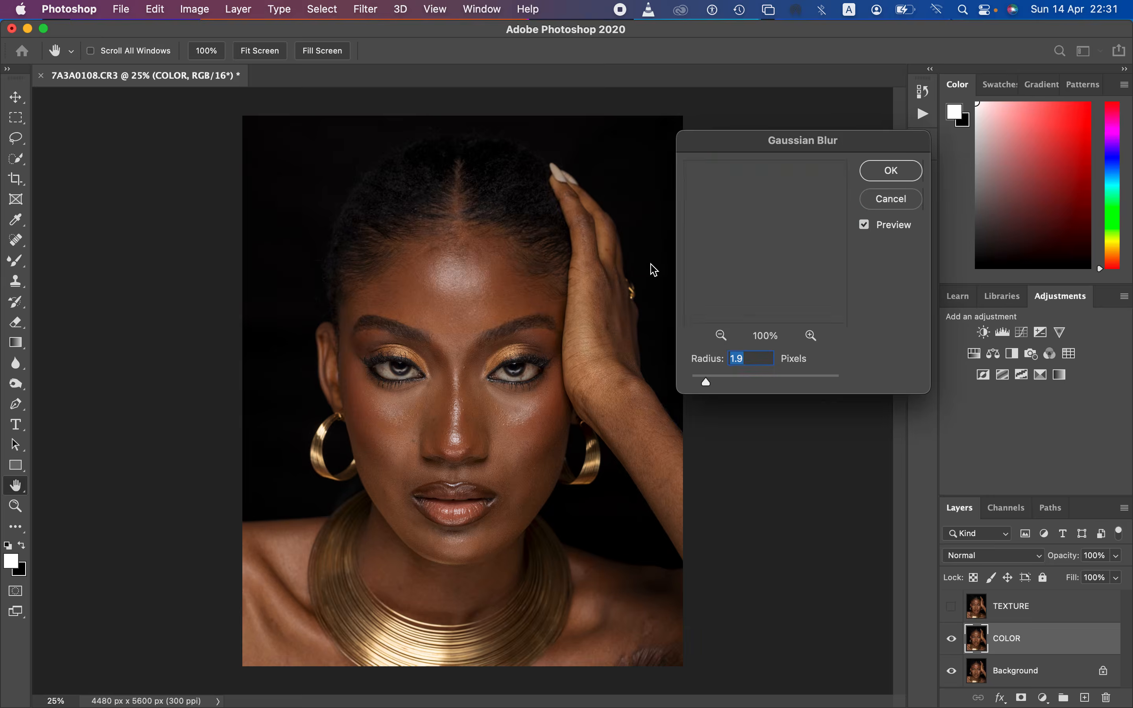
drag(708, 383, 692, 386)
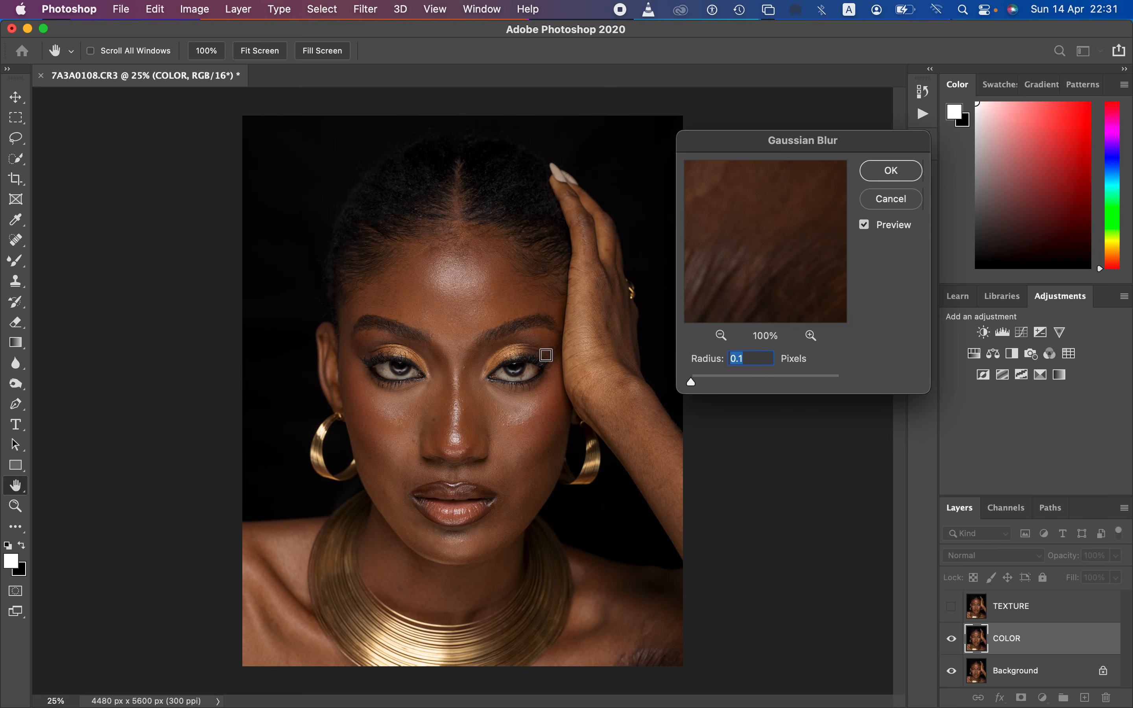
click(459, 411)
click(461, 302)
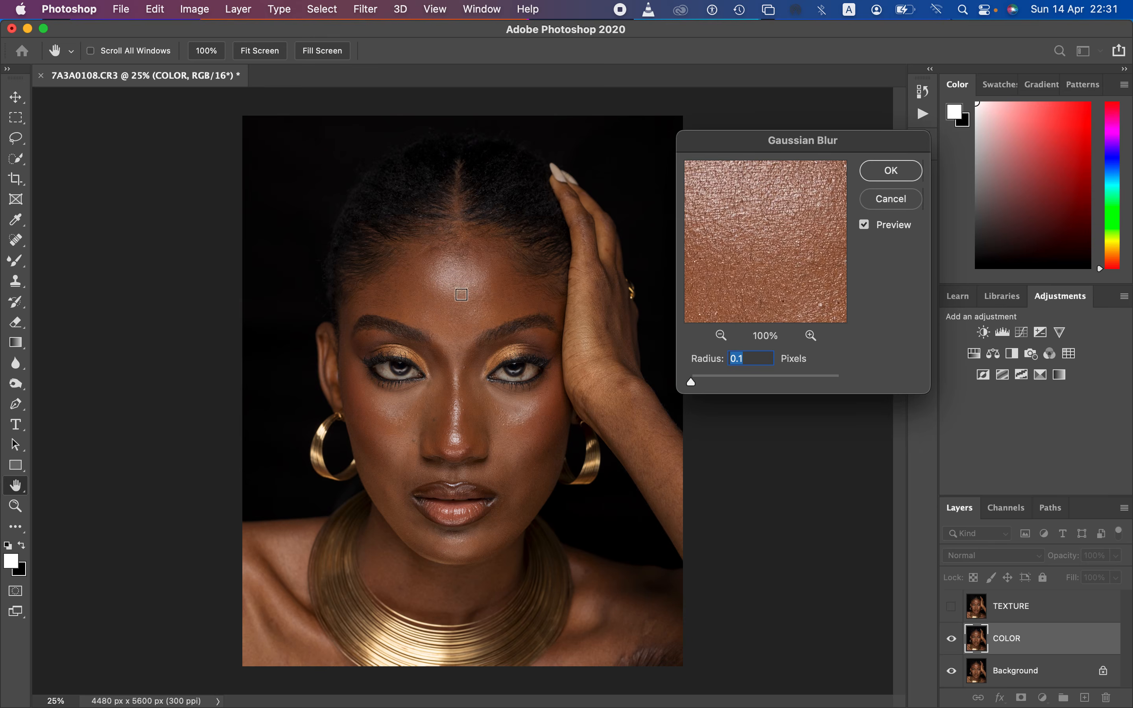
click(722, 337)
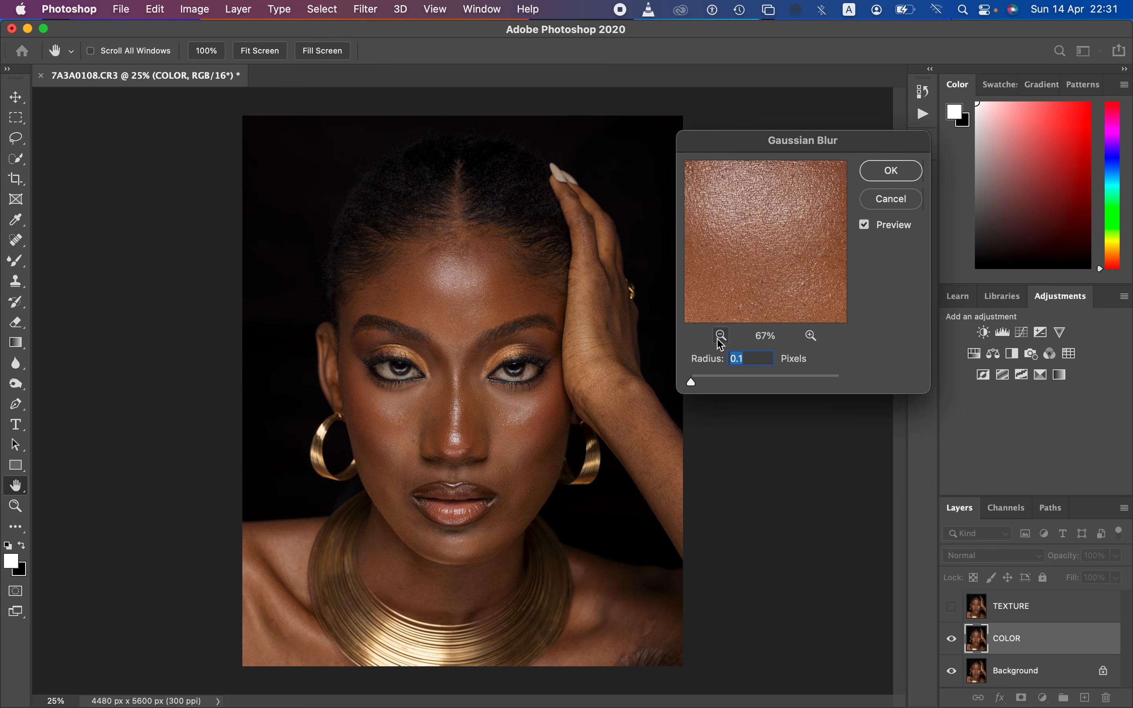
click(403, 436)
drag(762, 240, 792, 222)
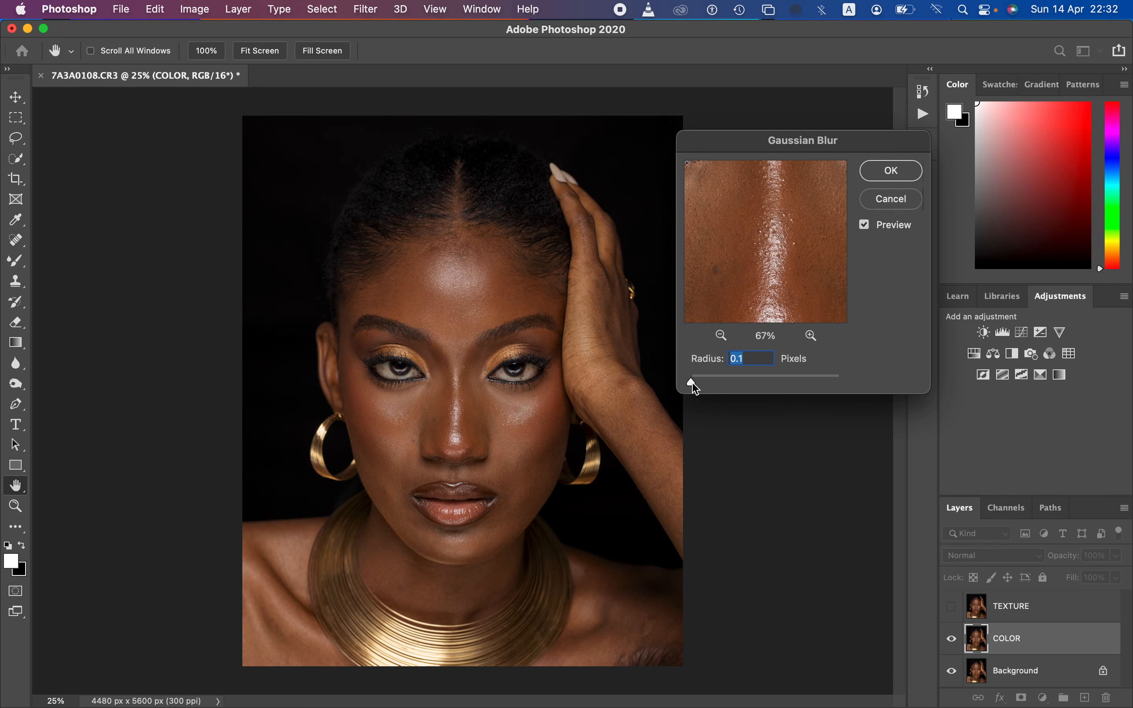
Step: Set the Gaussian Blur radius to 7.0 pixels, apply it to the COLOR layer and return to the Lasso tool
drag(692, 384, 741, 388)
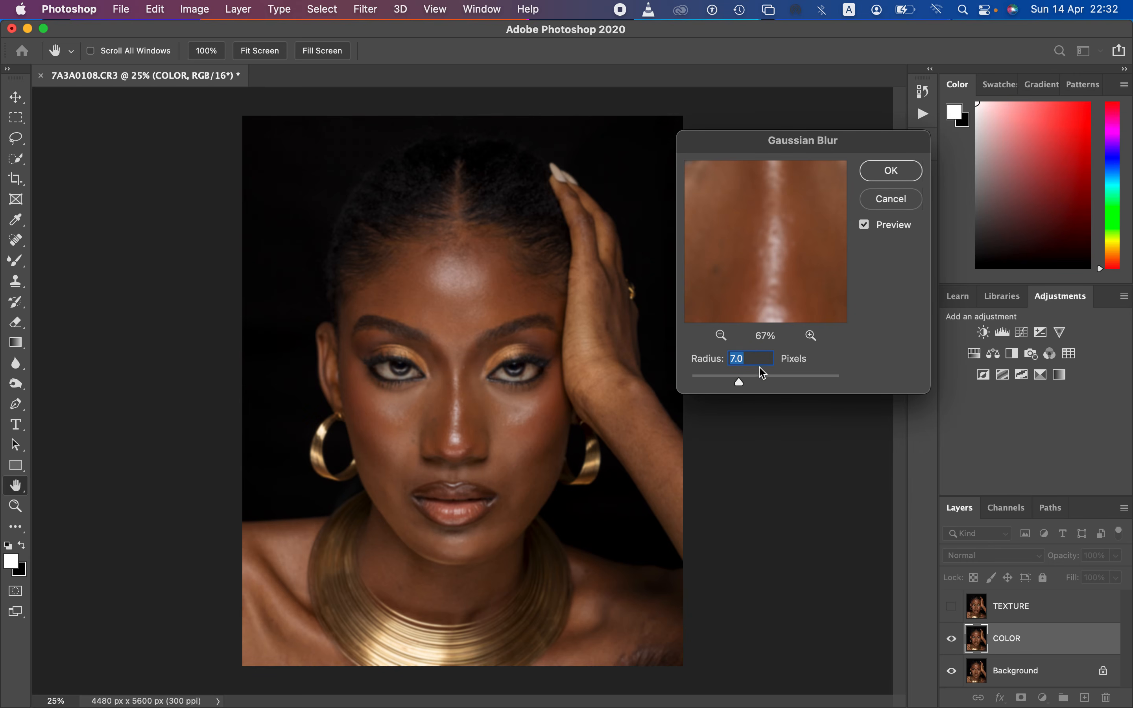
click(884, 170)
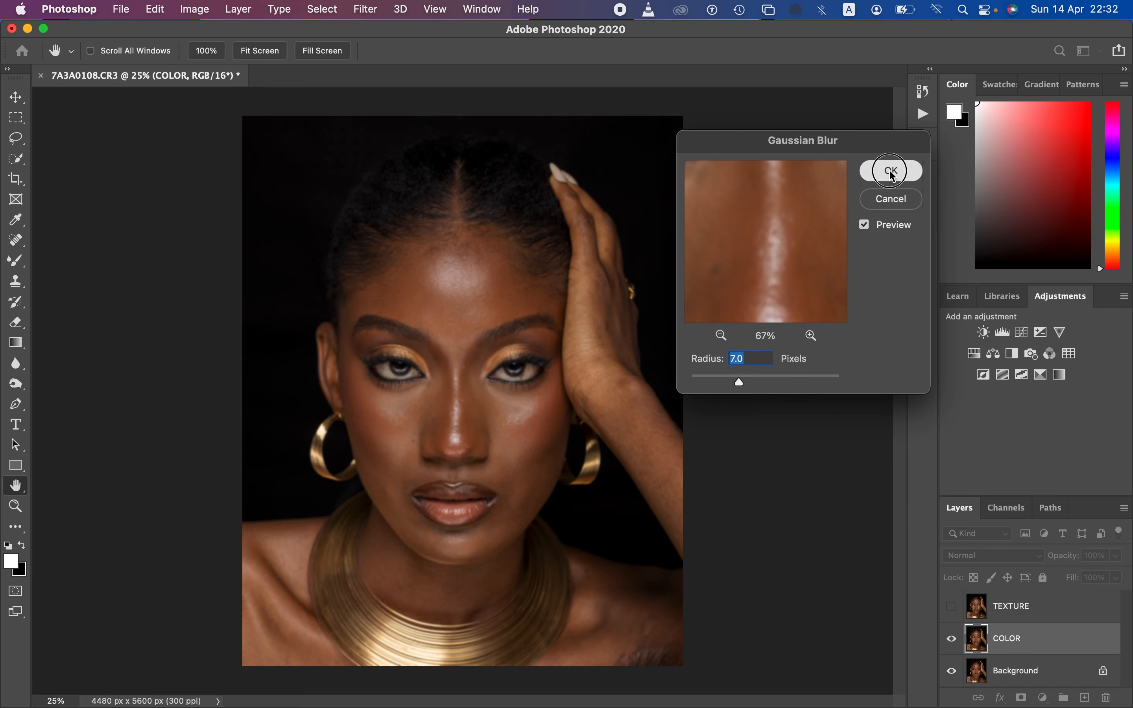
key(l)
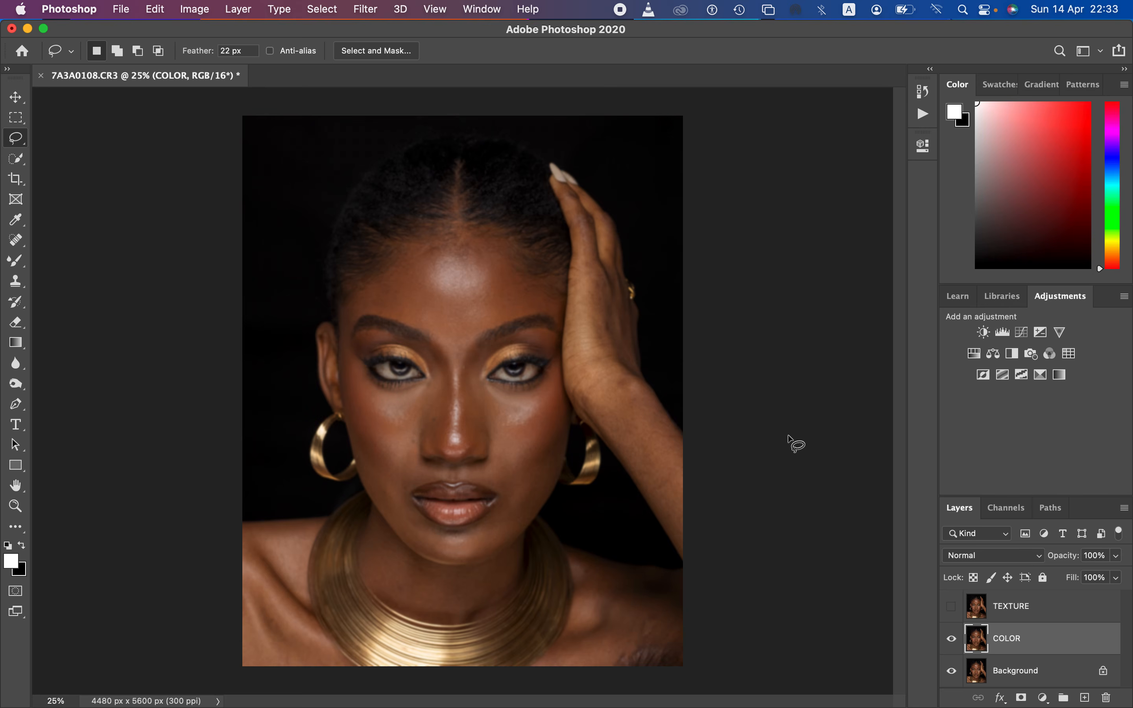
Step: Select and show the TEXTURE layer, and start Apply Image on it with COLOR as the source layer and RGB as the channel
click(1032, 613)
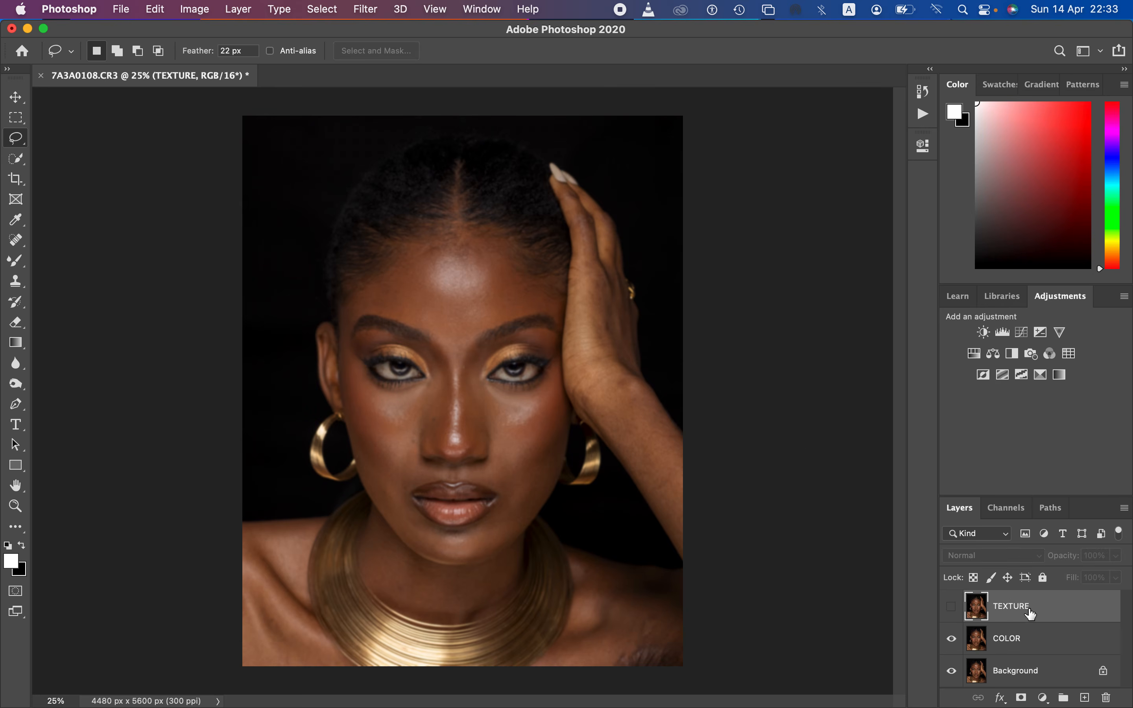
click(952, 608)
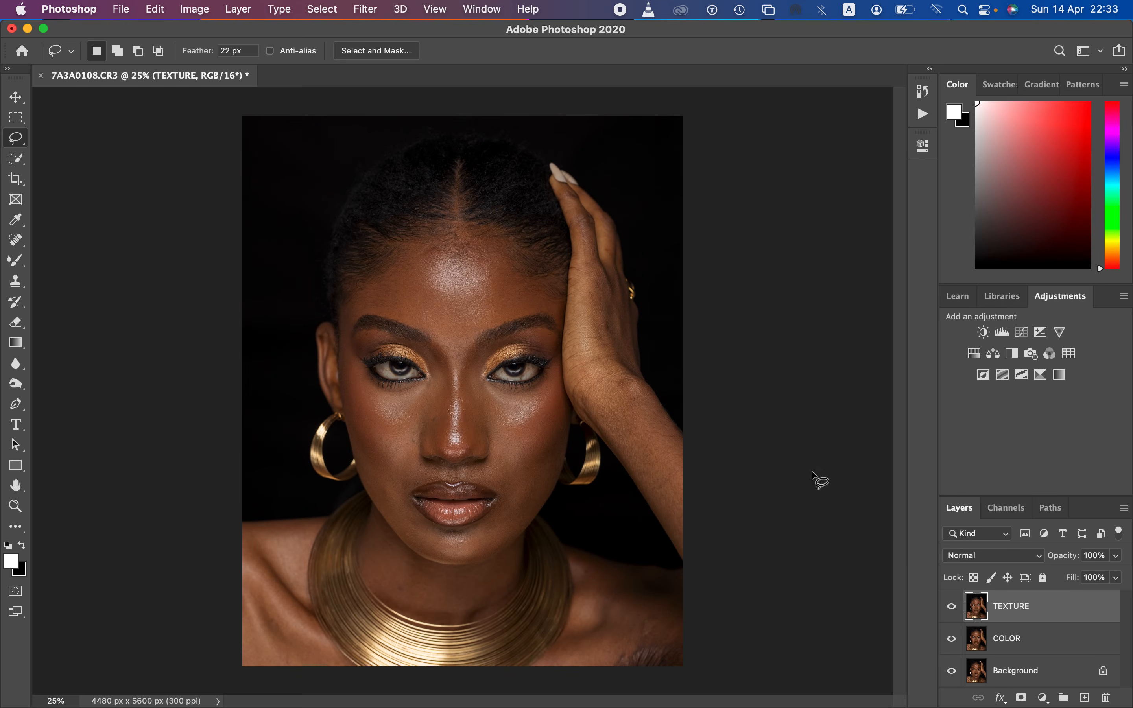
click(196, 9)
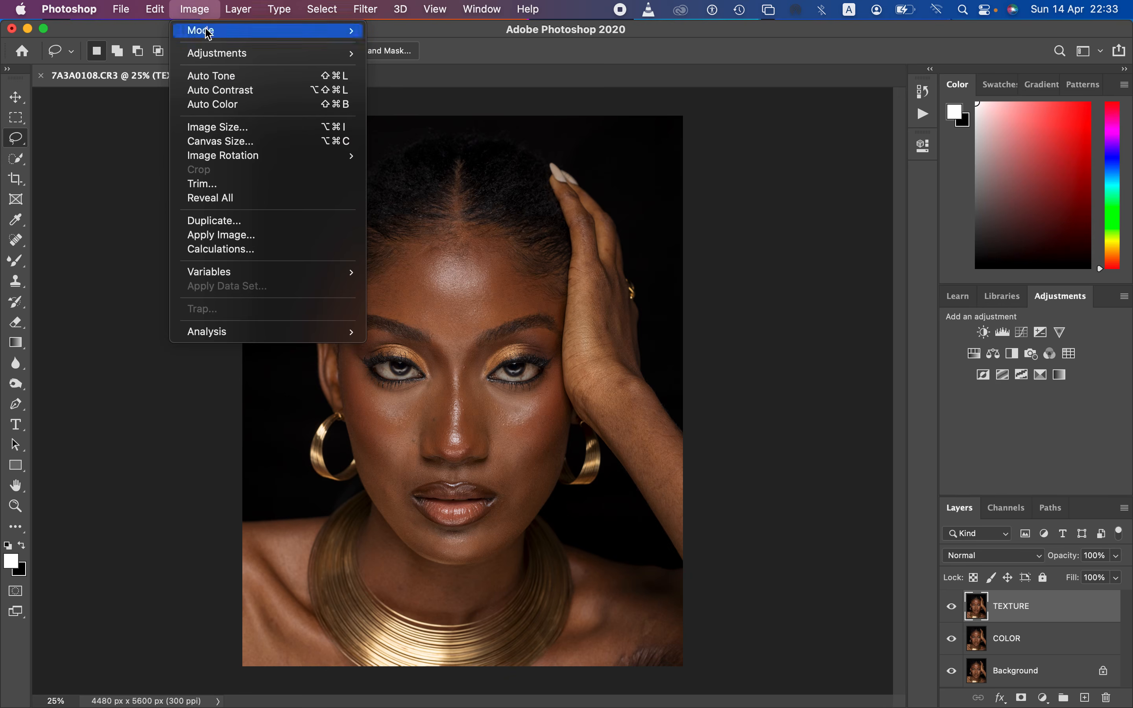
click(237, 239)
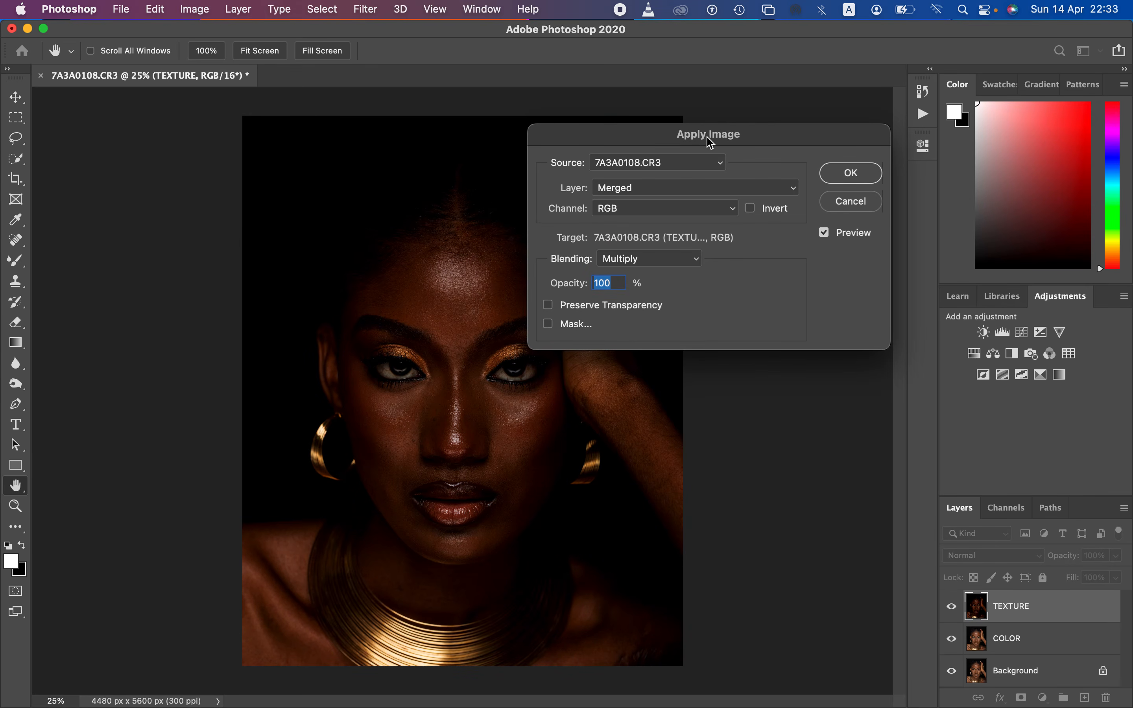
drag(710, 142, 767, 150)
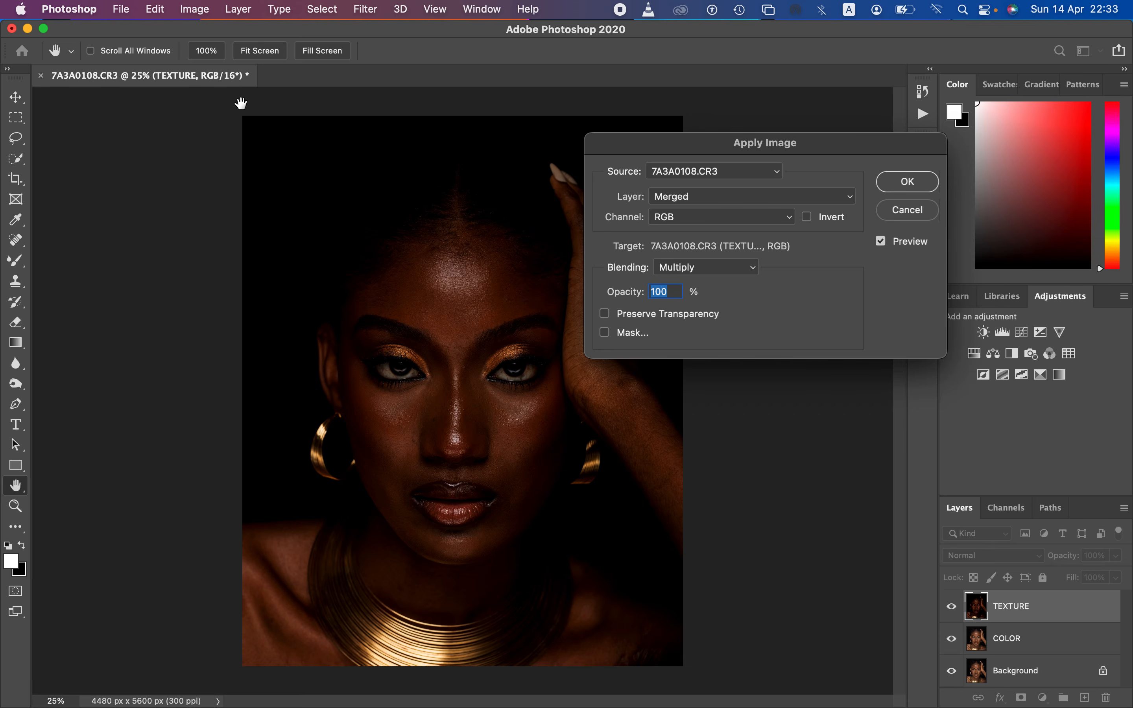
click(704, 196)
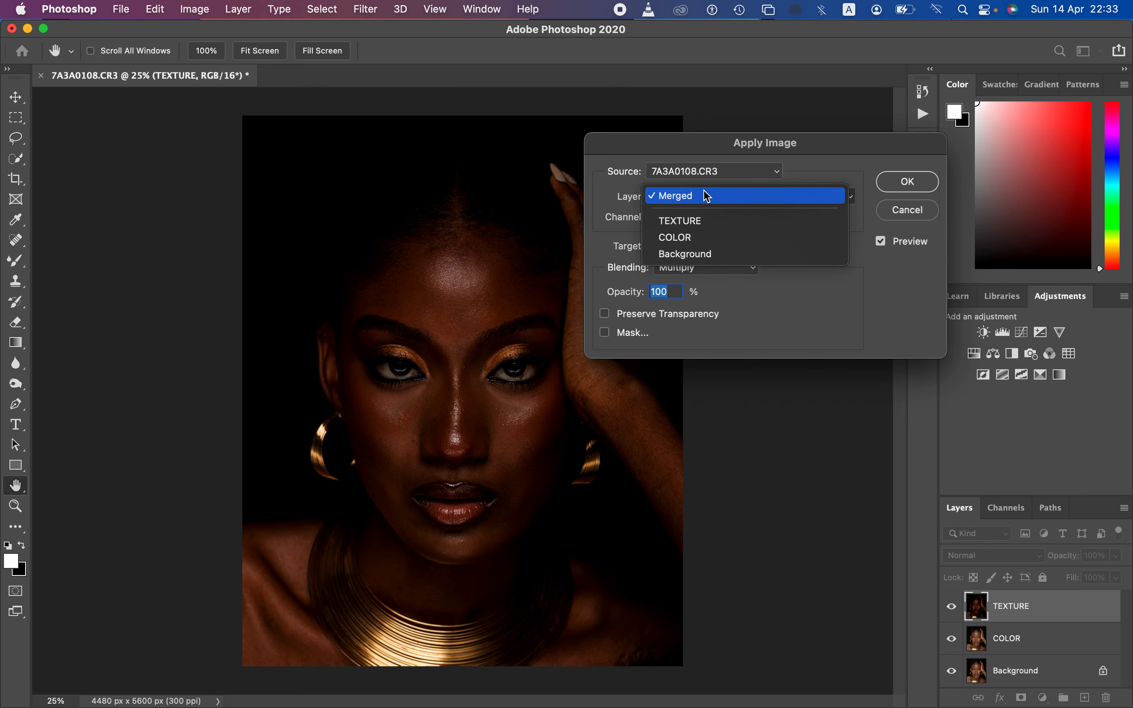
click(699, 236)
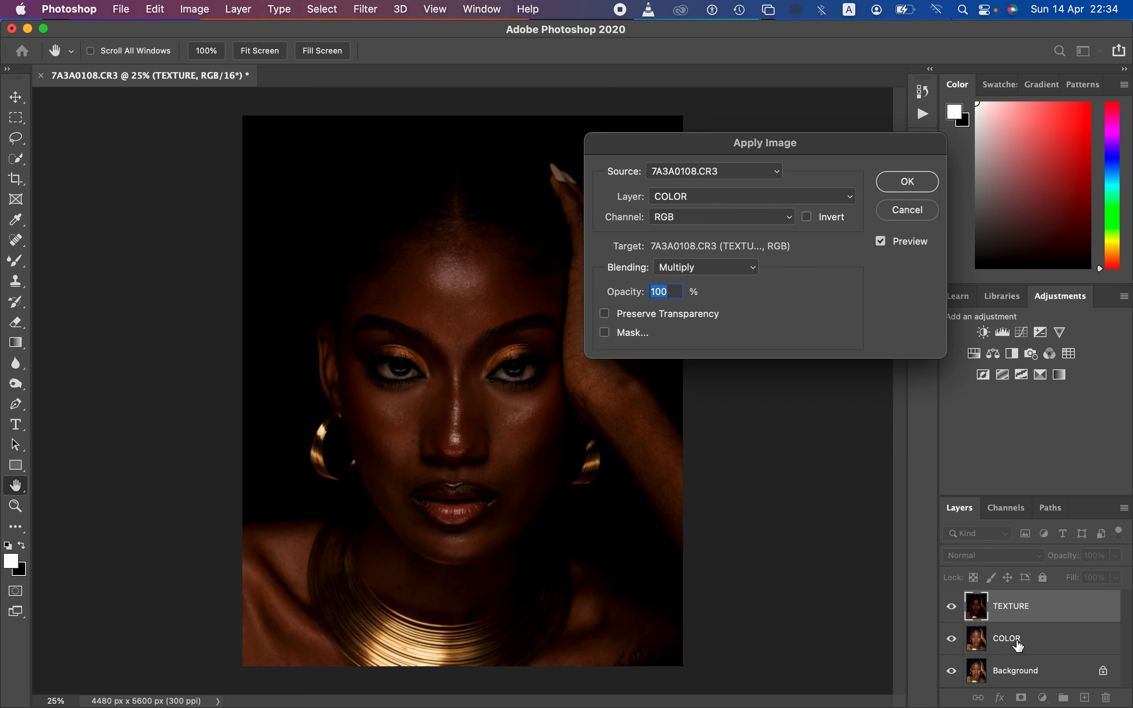
click(704, 199)
click(708, 201)
click(729, 224)
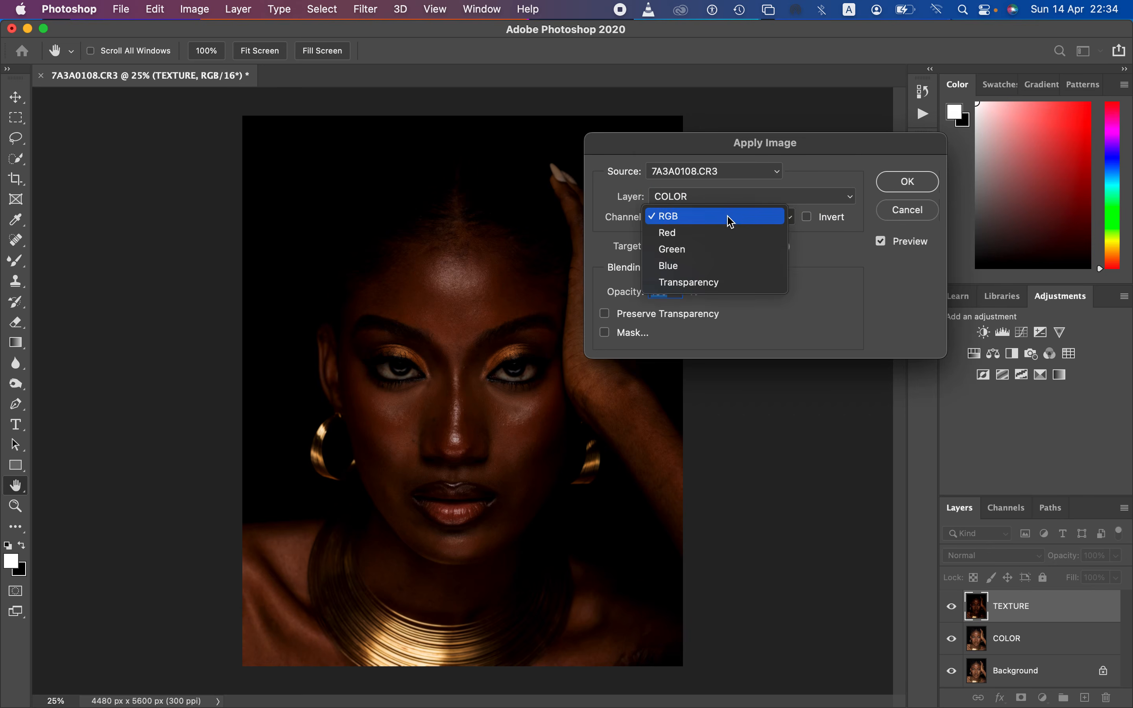
click(732, 223)
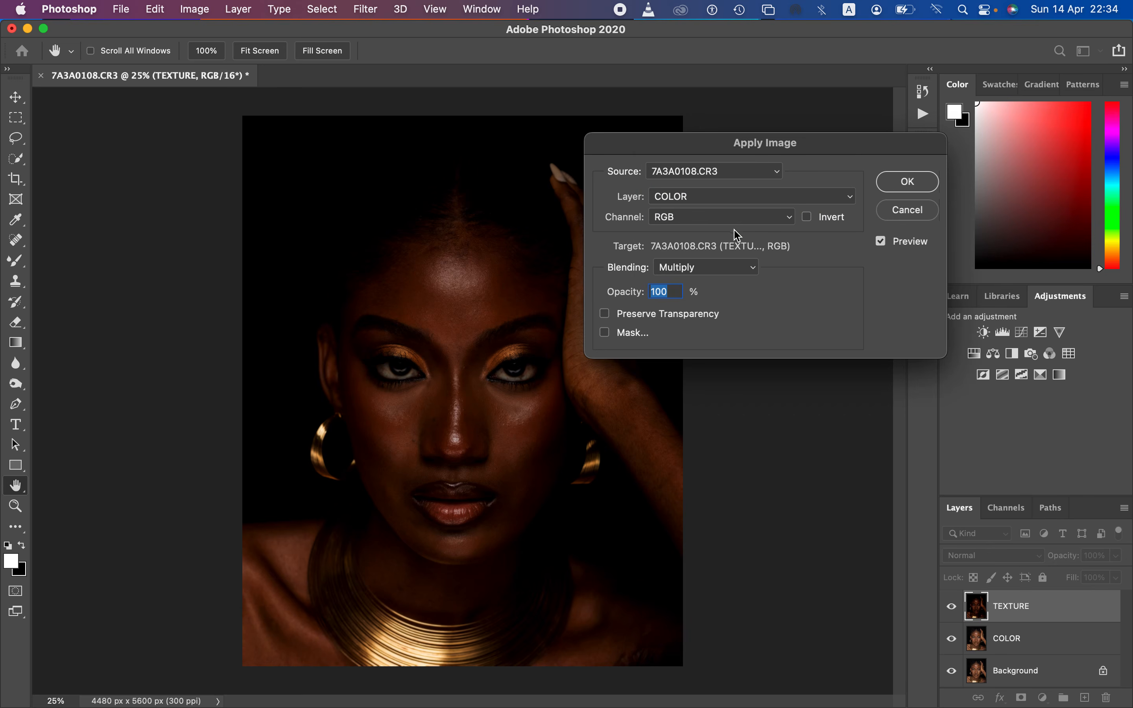
Step: Set the Apply Image blending to Add with Invert enabled, scale 2 and offset 0, and inspect the texture preview up close
click(720, 268)
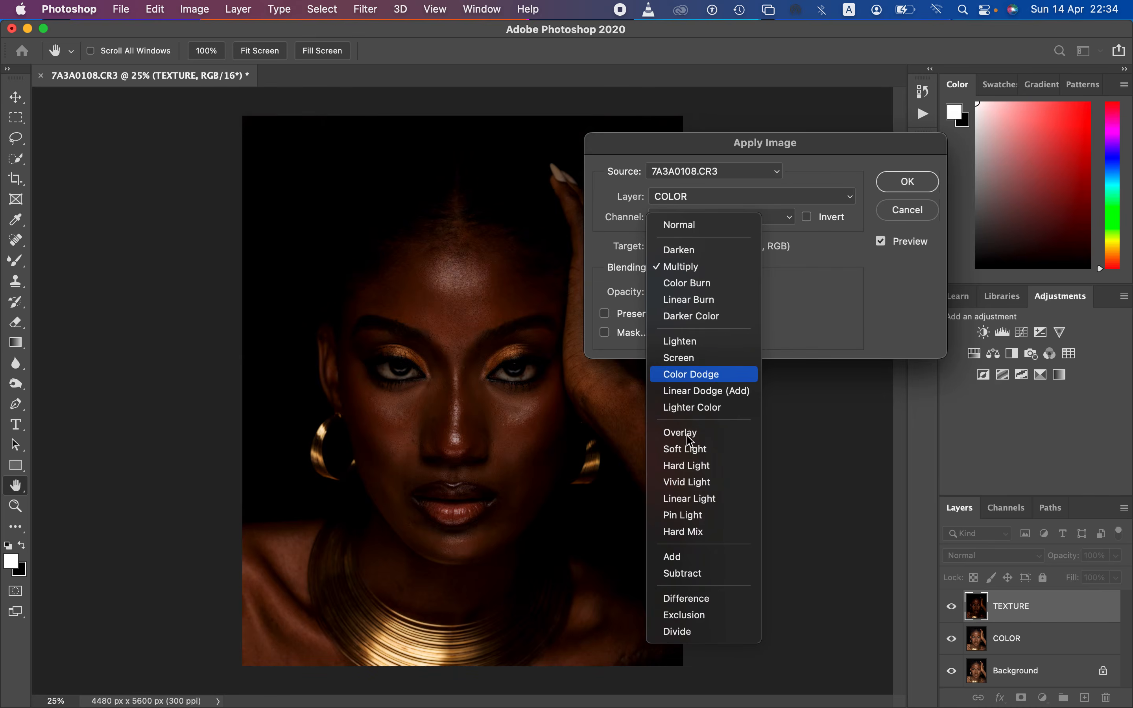
click(694, 562)
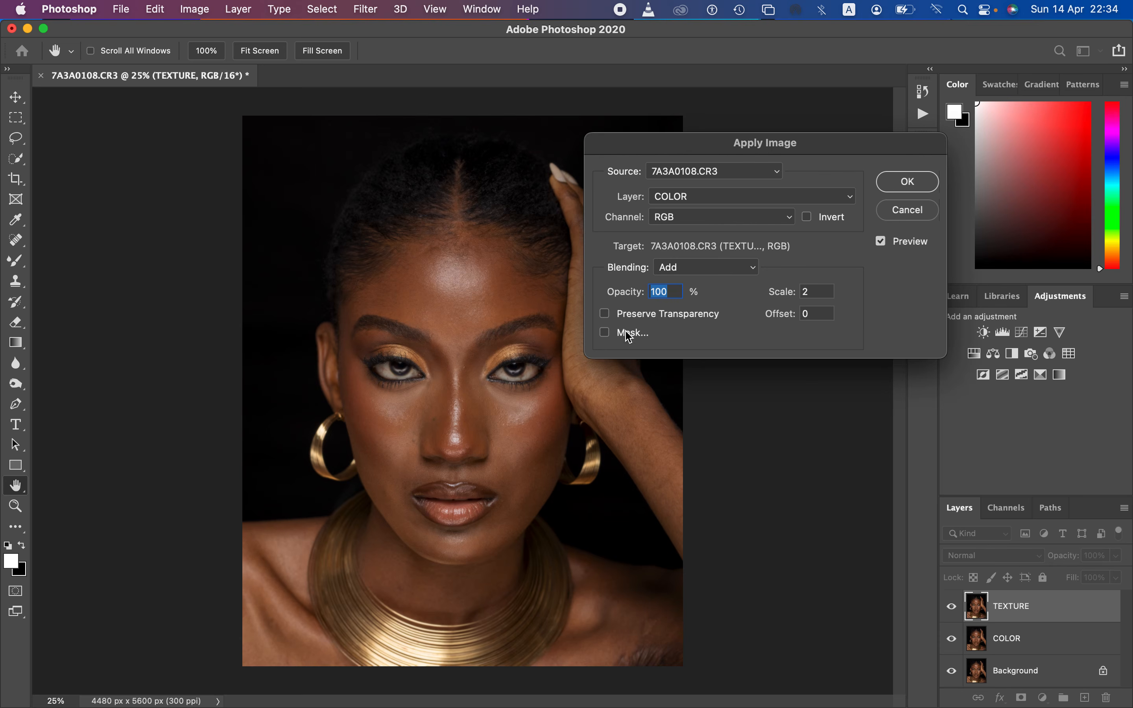
click(807, 217)
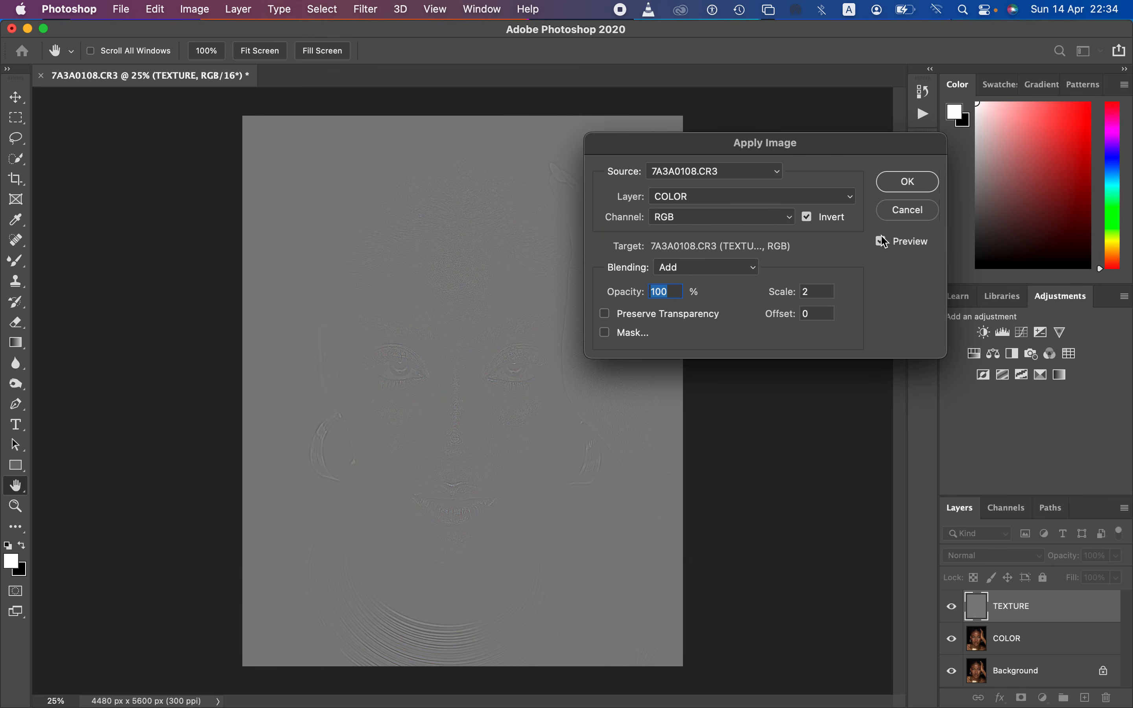
click(524, 362)
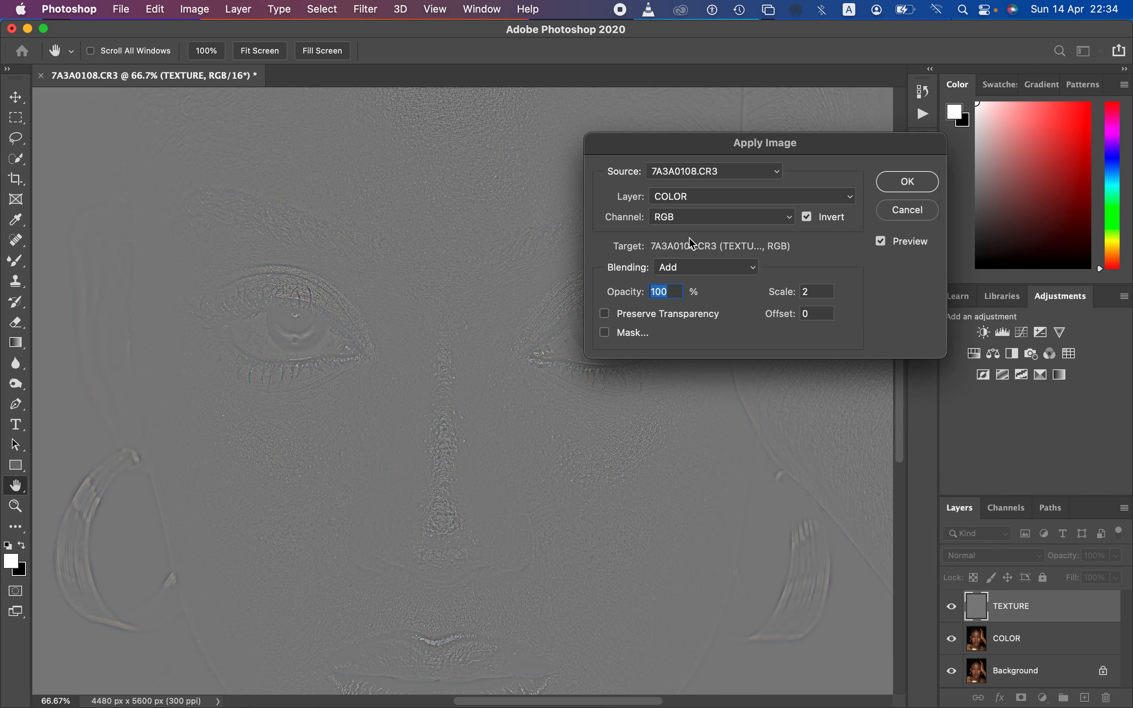
Step: Try Subtract blending in Apply Image with Invert disabled, scale 2 and offset 128, using the COLOR layer's RGB channel
click(716, 205)
click(715, 205)
click(738, 218)
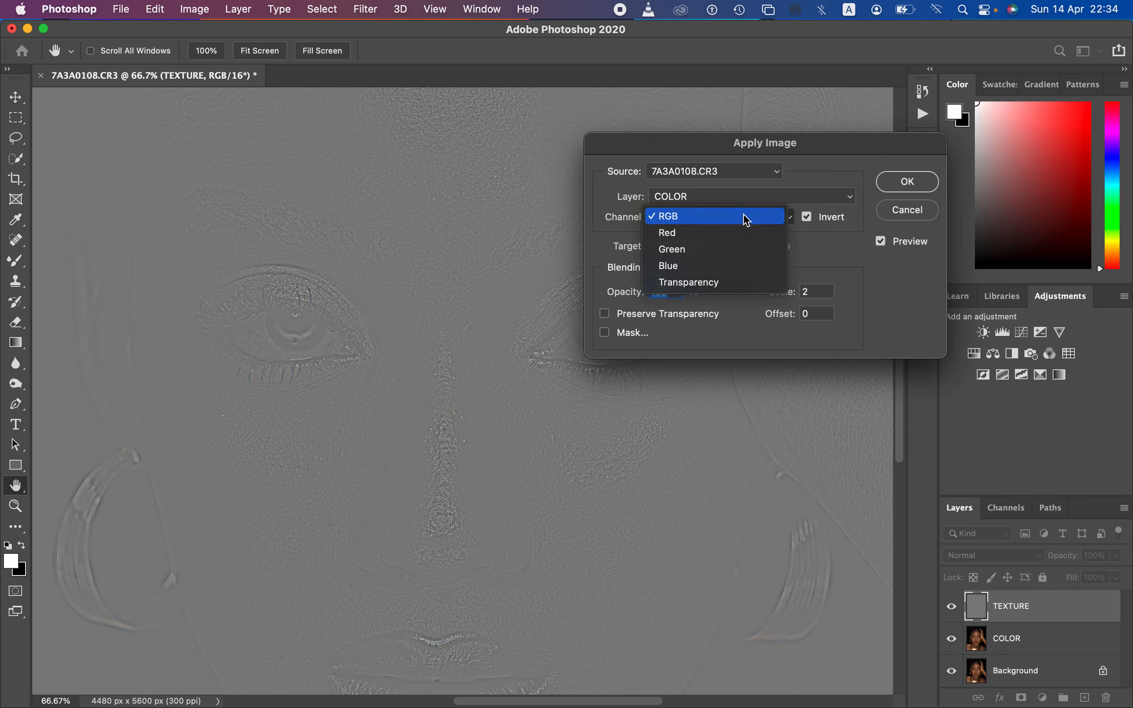
click(745, 219)
click(809, 221)
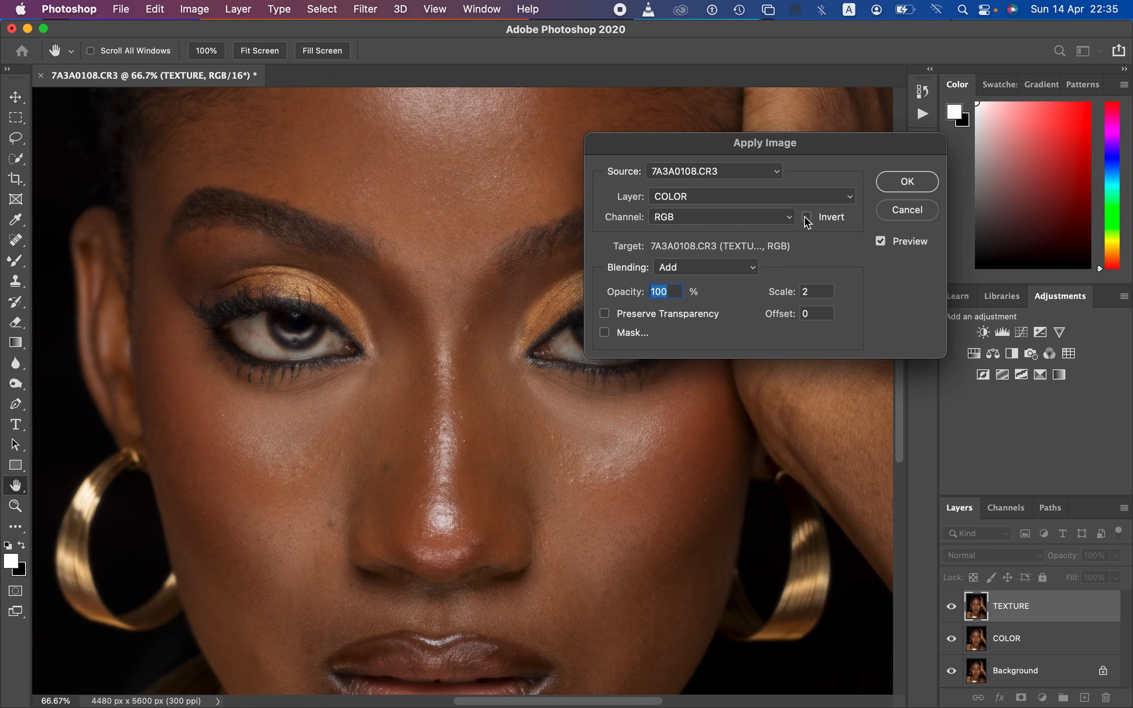
click(734, 268)
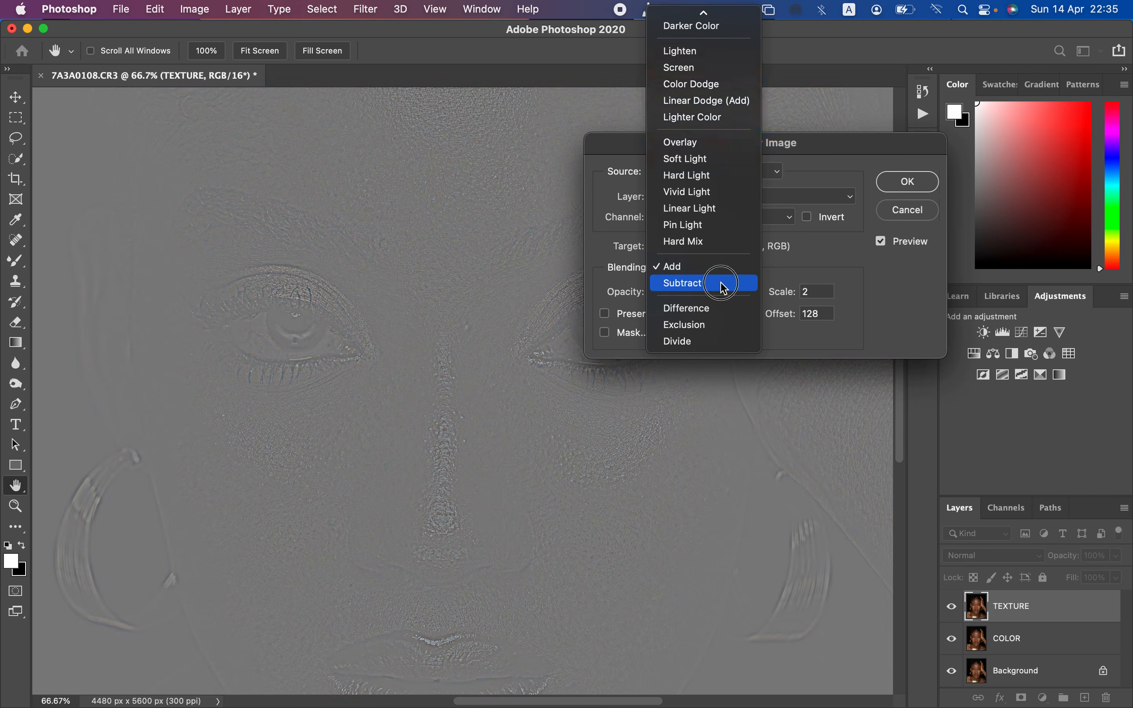
click(721, 284)
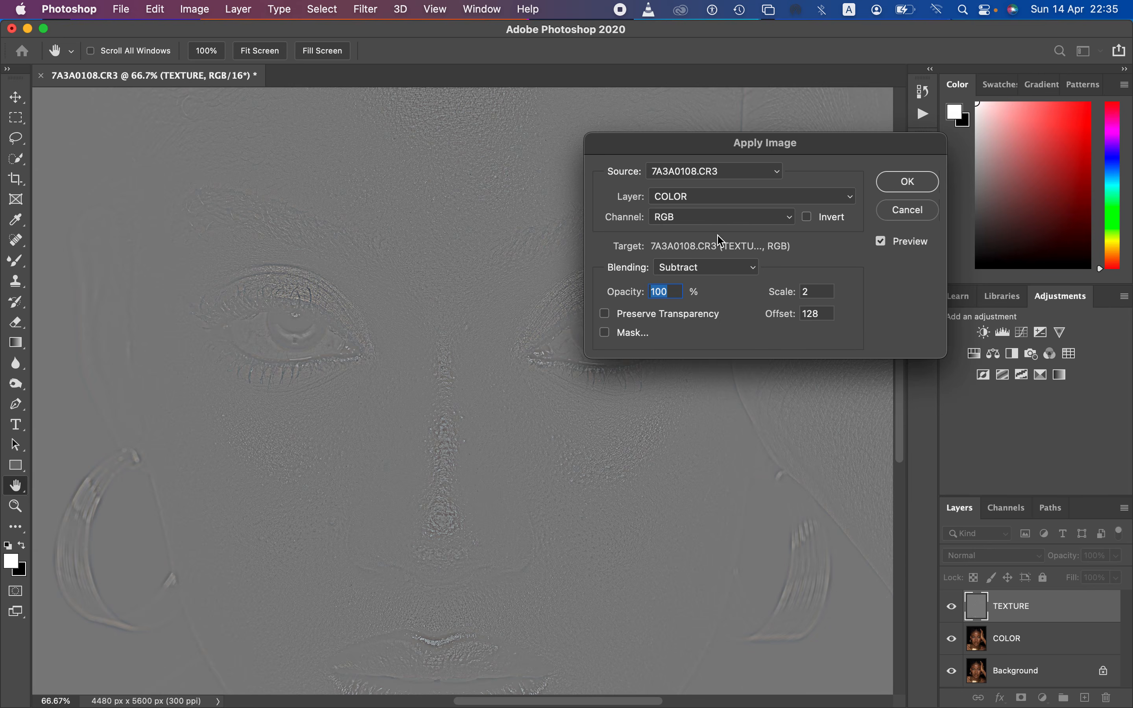
Step: Switch the Apply Image blending back to Add, enable Invert again and apply the result to the TEXTURE layer
click(716, 265)
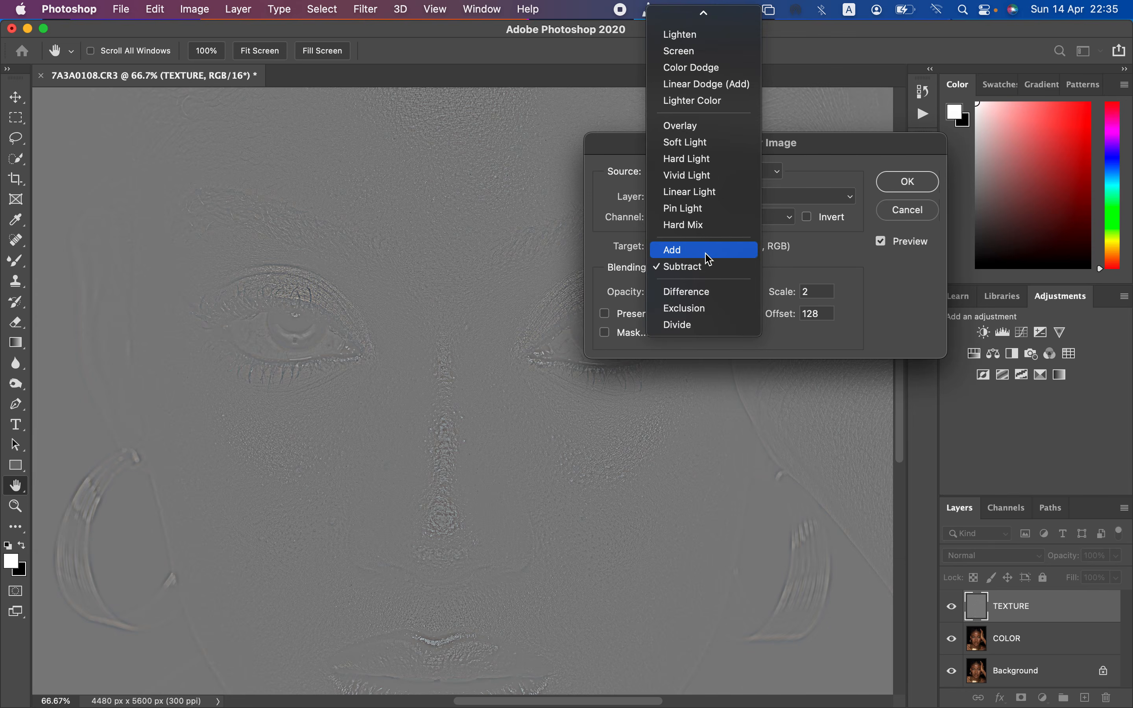
click(708, 249)
click(807, 217)
click(901, 185)
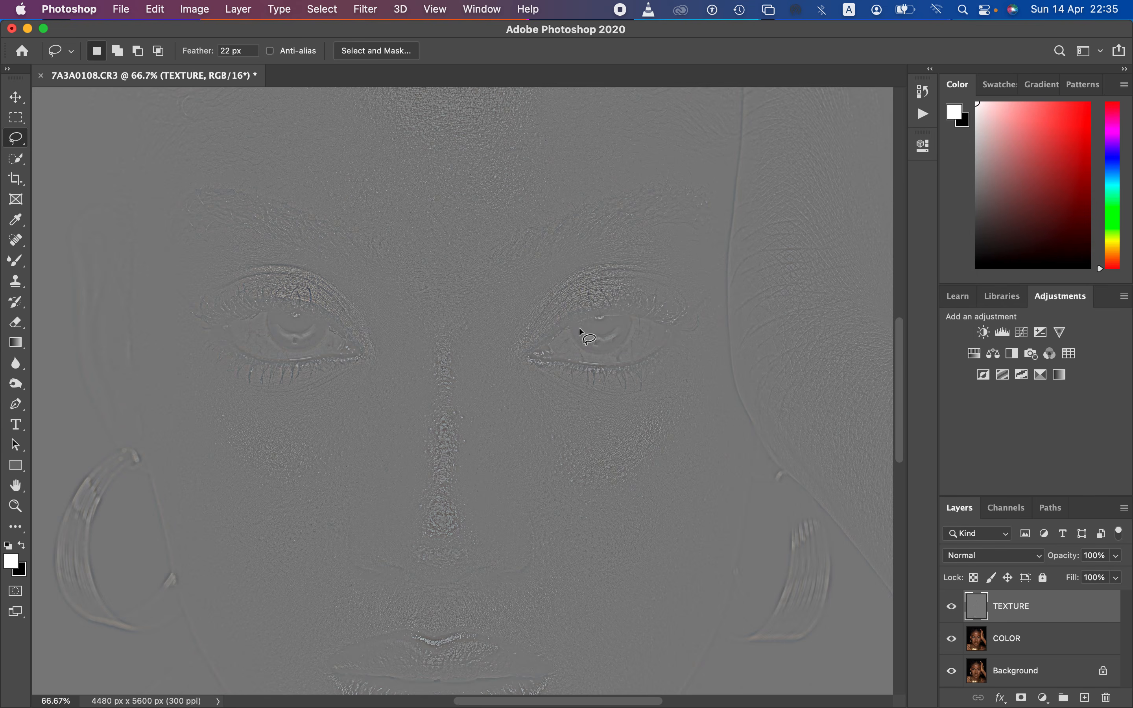
Step: Set the TEXTURE layer's blend mode to Linear Light and combine it with the COLOR layer in a group named fs
click(994, 558)
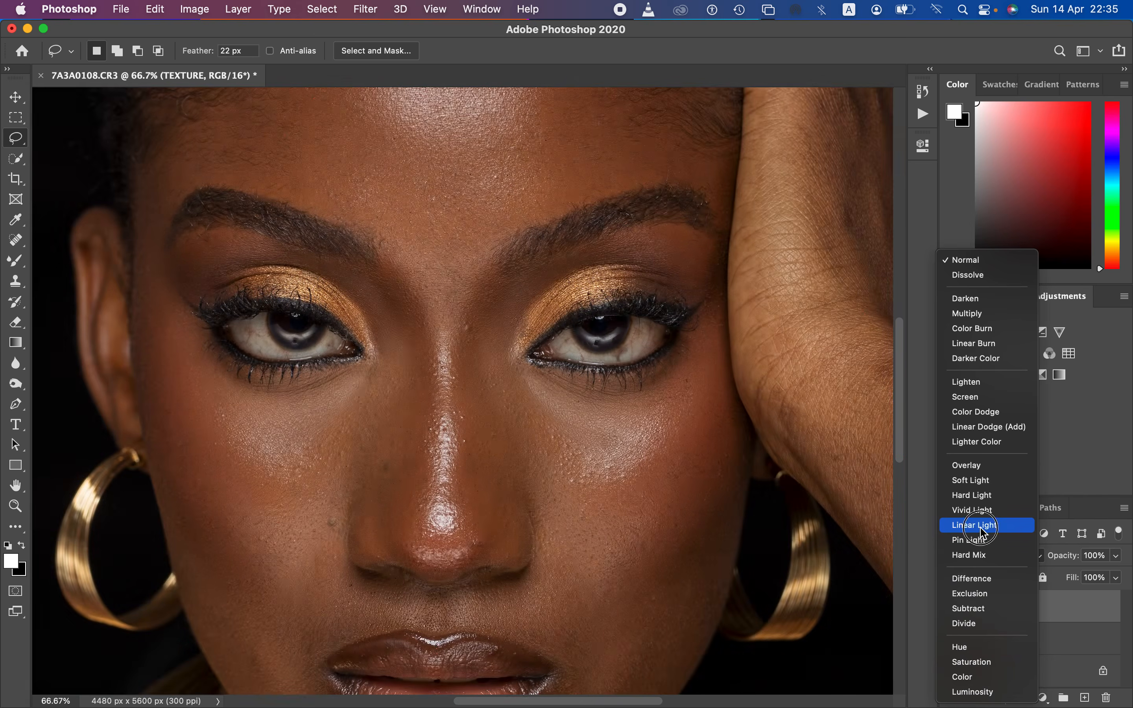
click(982, 526)
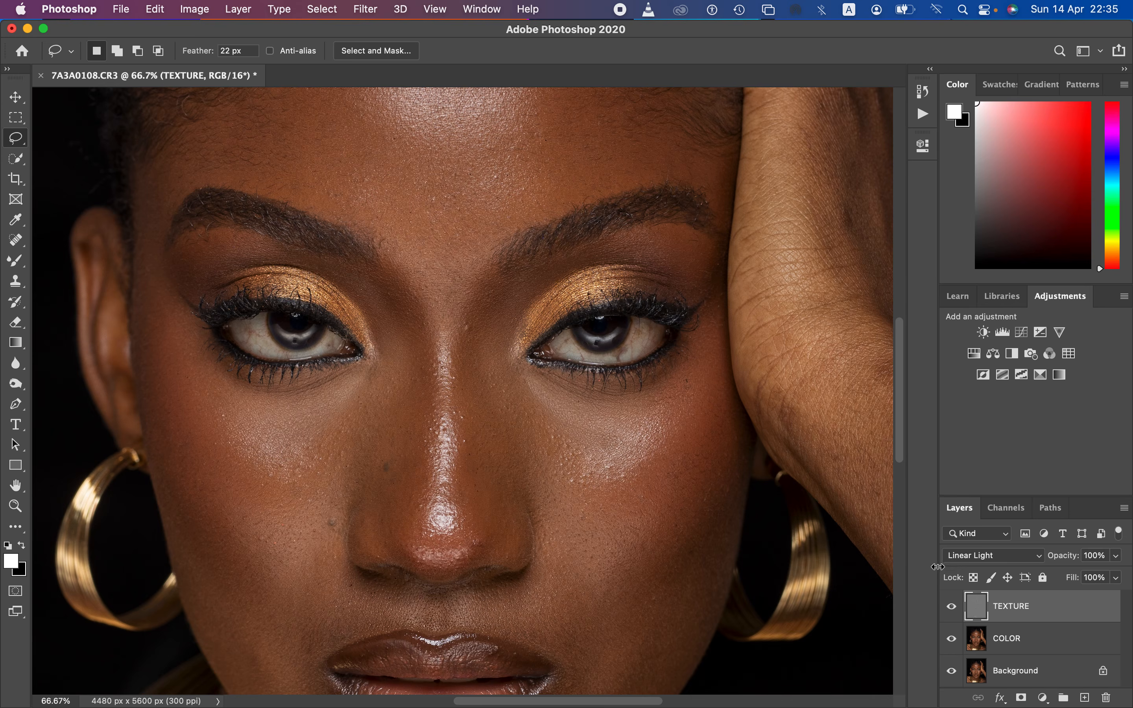
shift+click(1057, 642)
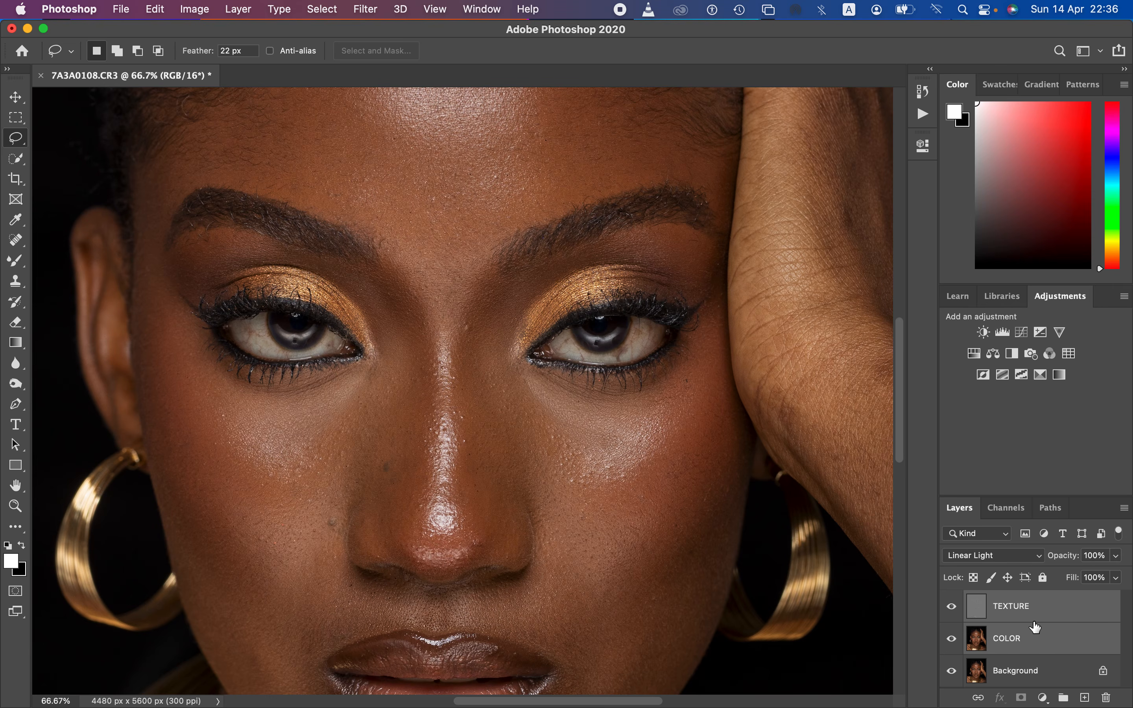
drag(1069, 615, 1063, 697)
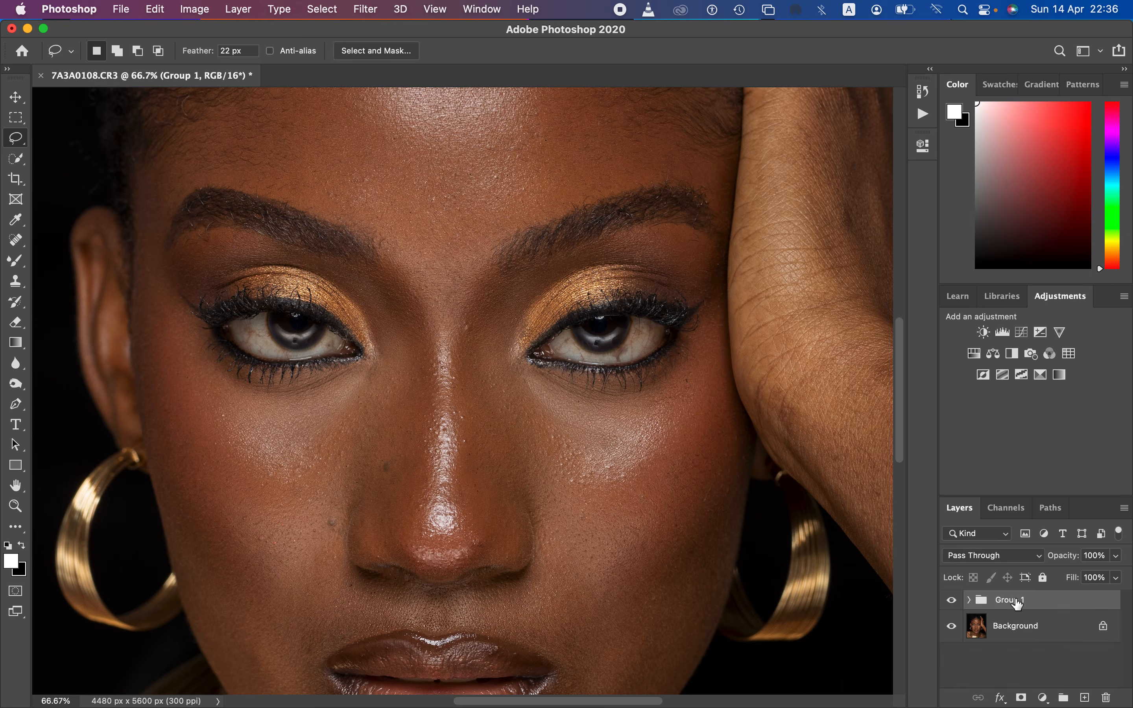
double_click(1012, 599)
text(fs)
key(Return)
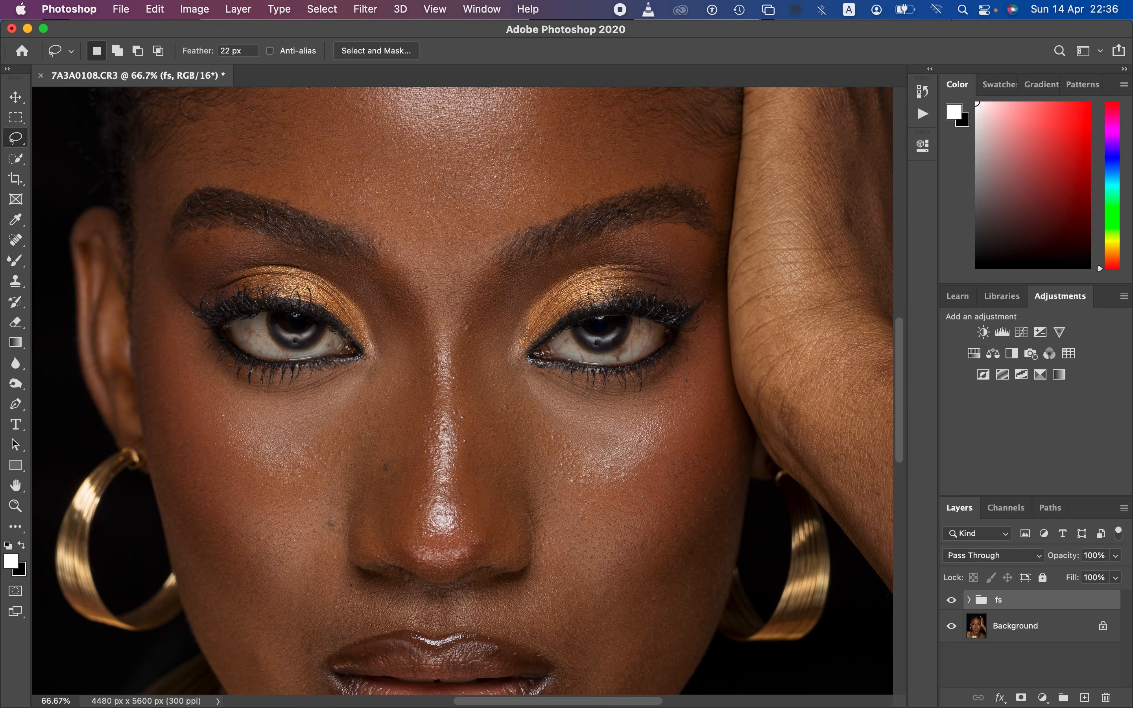
Step: Toggle the visibility of the fs group and the Background layer to compare the separation with the original portrait
click(951, 626)
click(951, 626)
click(951, 600)
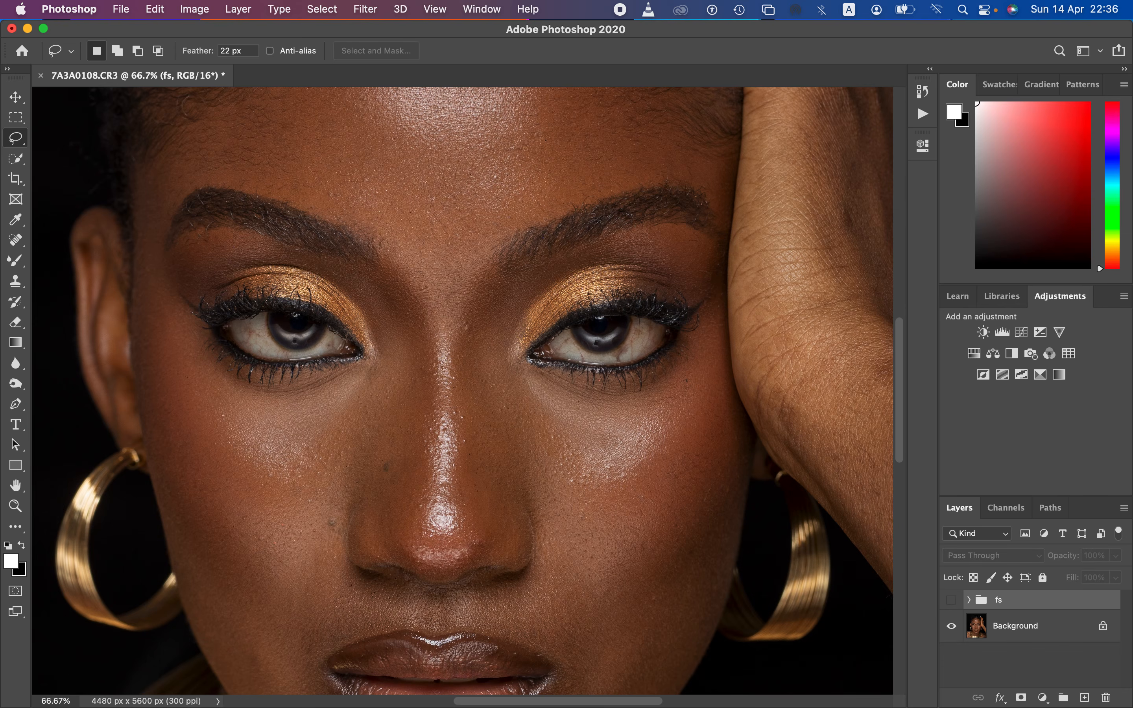
click(951, 626)
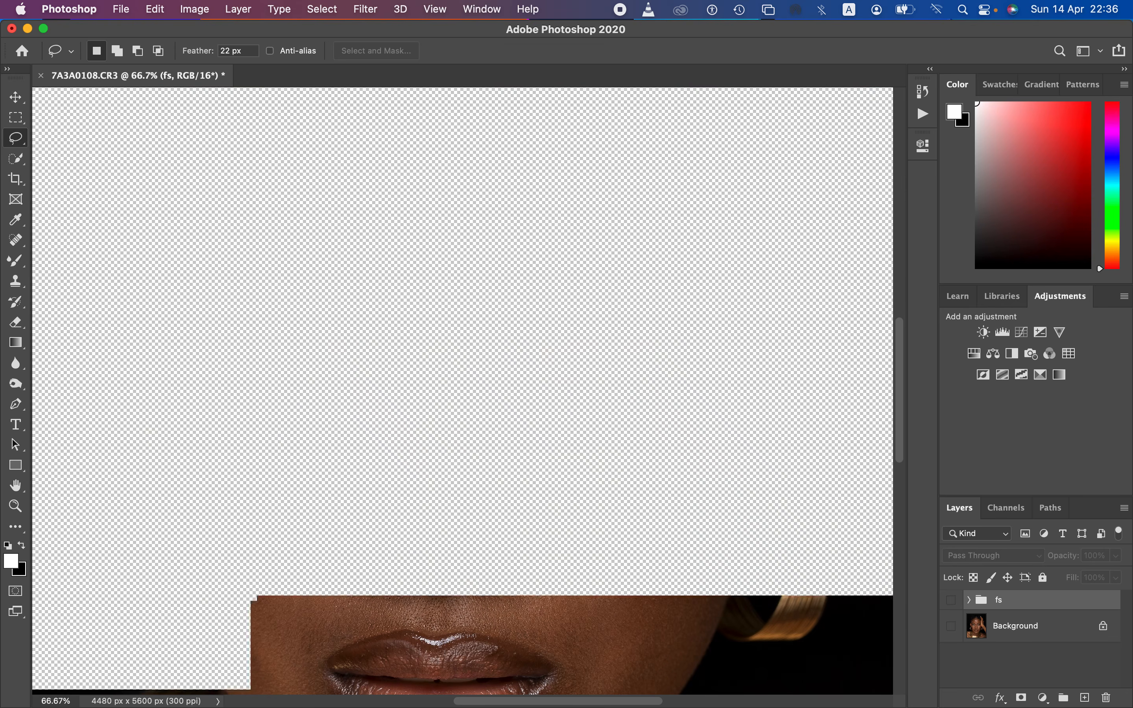
click(951, 600)
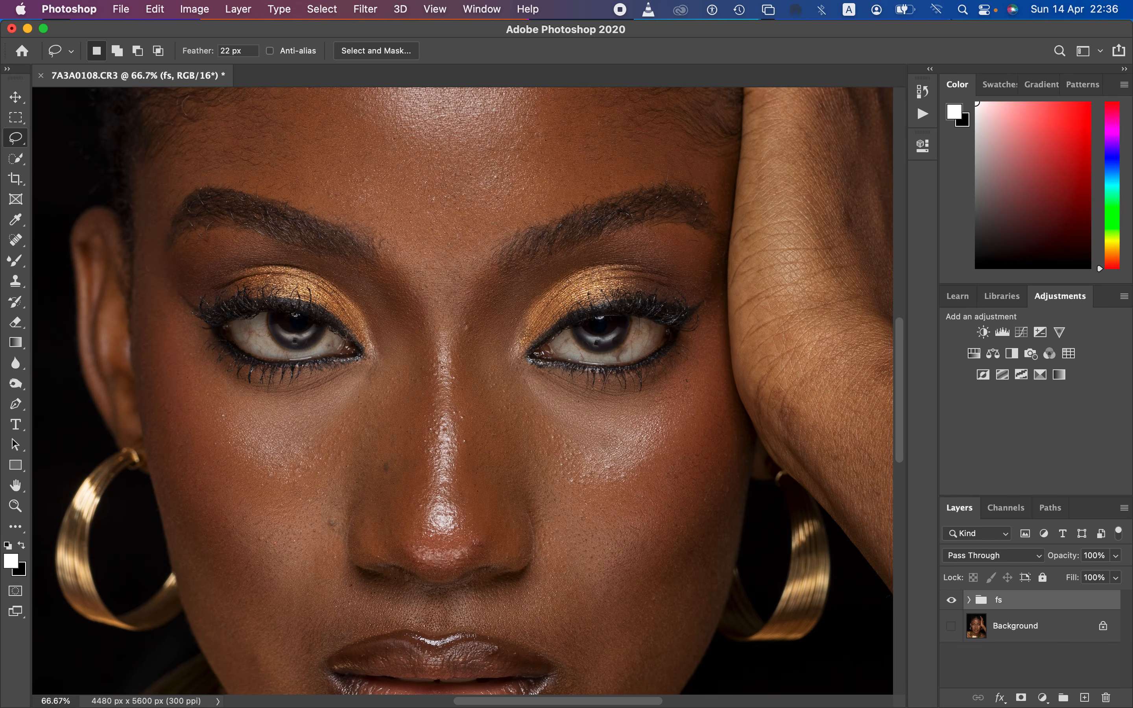
Step: Expand the fs group, preview the COLOR and TEXTURE layers separately, and make every layer visible again
click(969, 600)
click(951, 627)
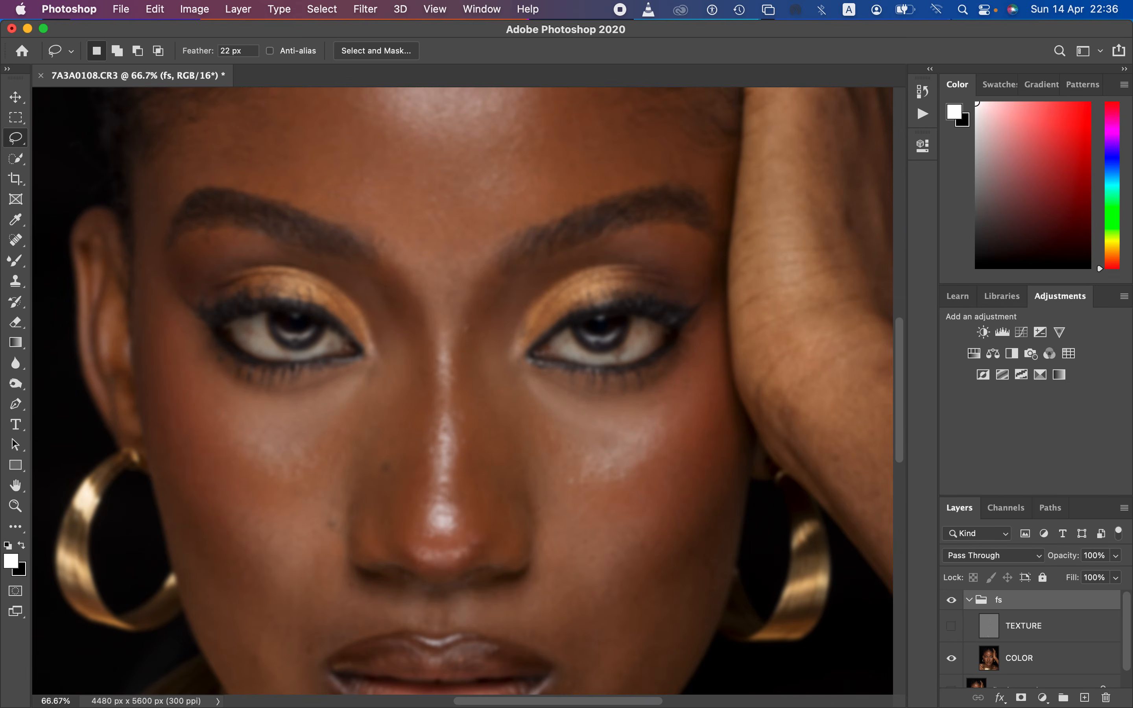
click(951, 627)
click(952, 659)
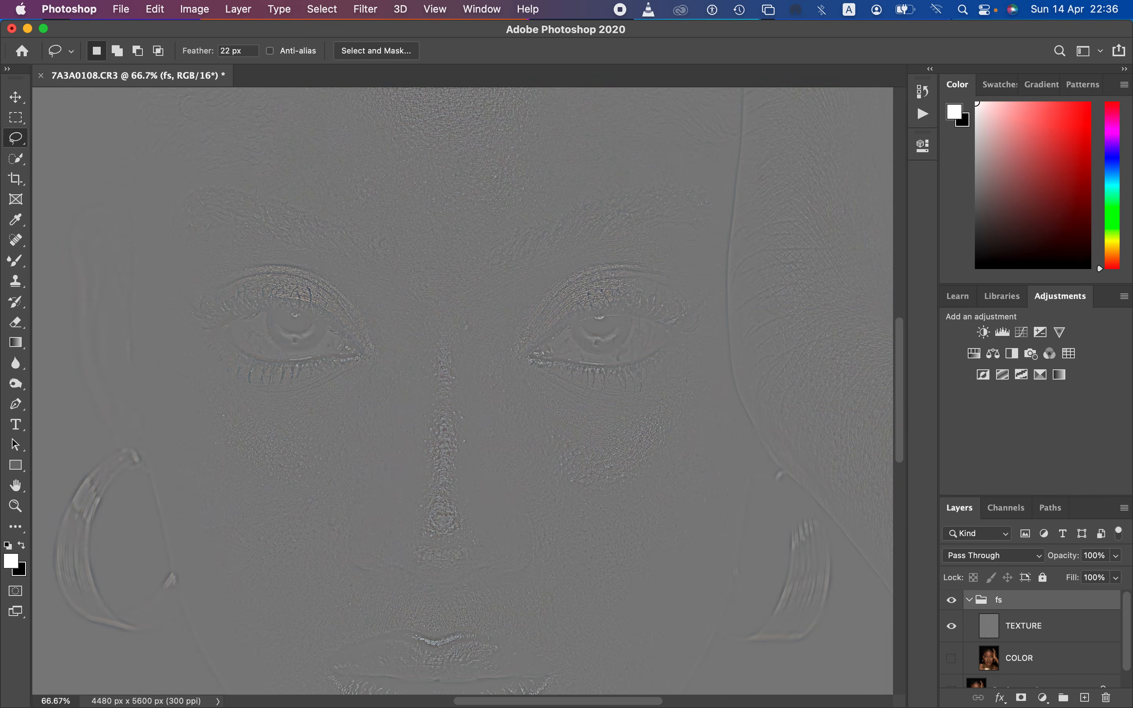
click(951, 658)
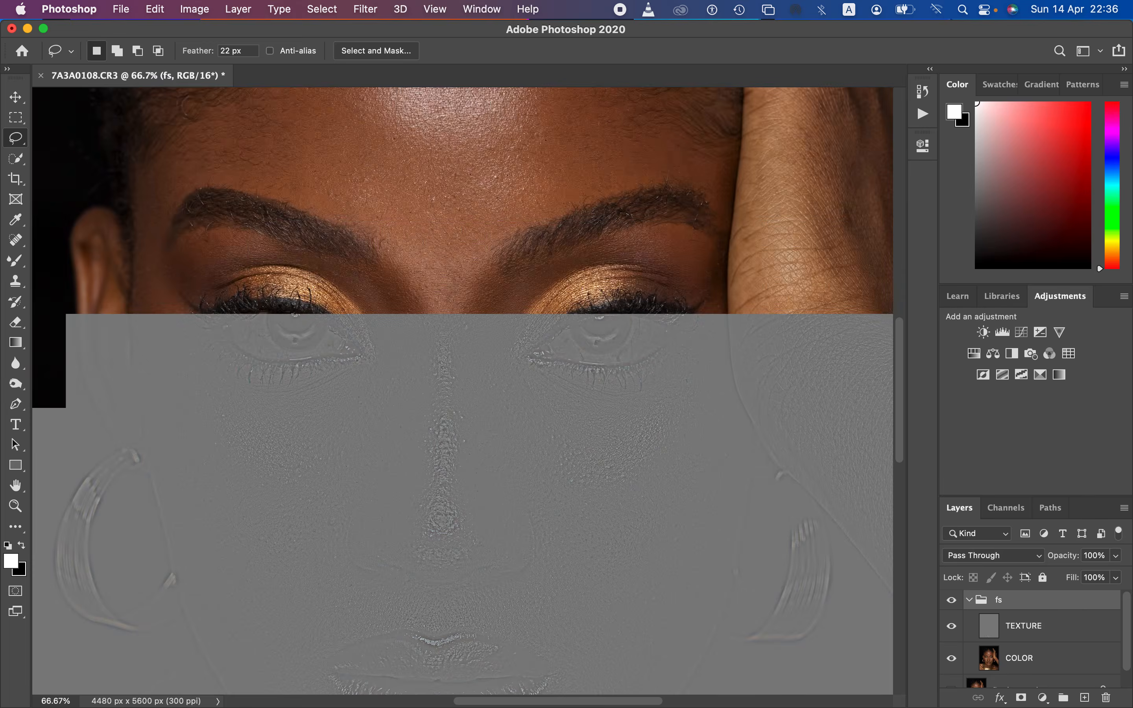
scroll(1030, 636, down, 1)
click(951, 671)
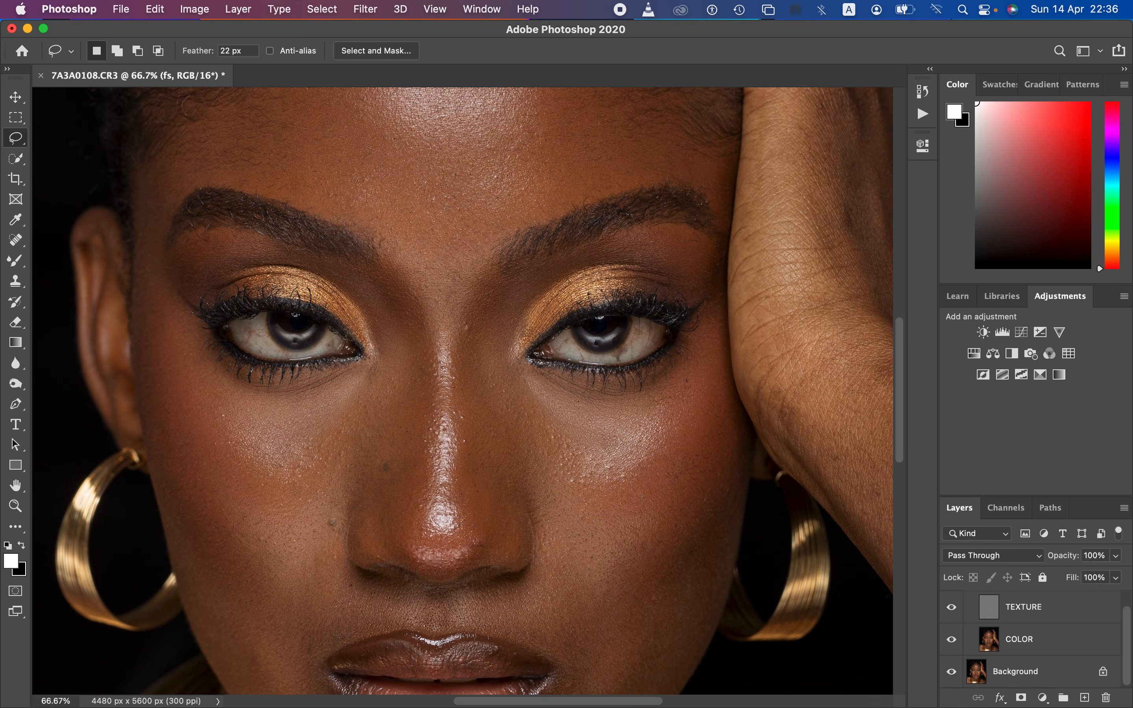
scroll(1029, 637, up, 1)
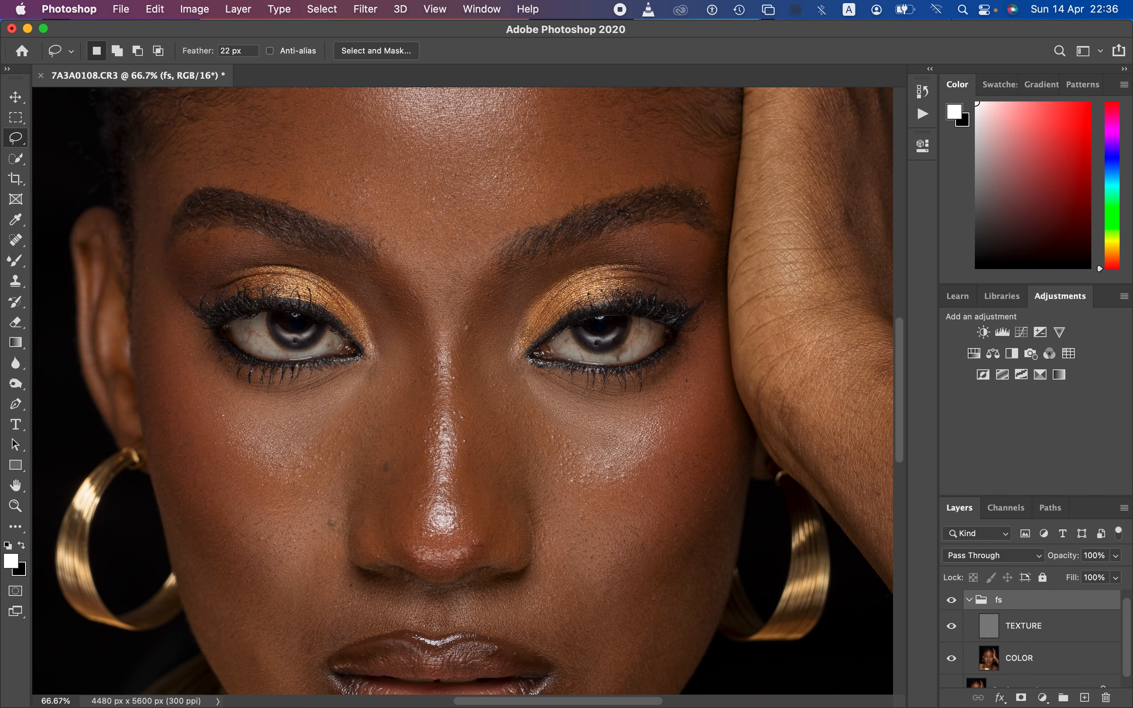
Step: Hide the TEXTURE layer, select the COLOR layer and activate the Mixer Brush Tool
key(super+minus)
key(super+minus)
key(super+minus)
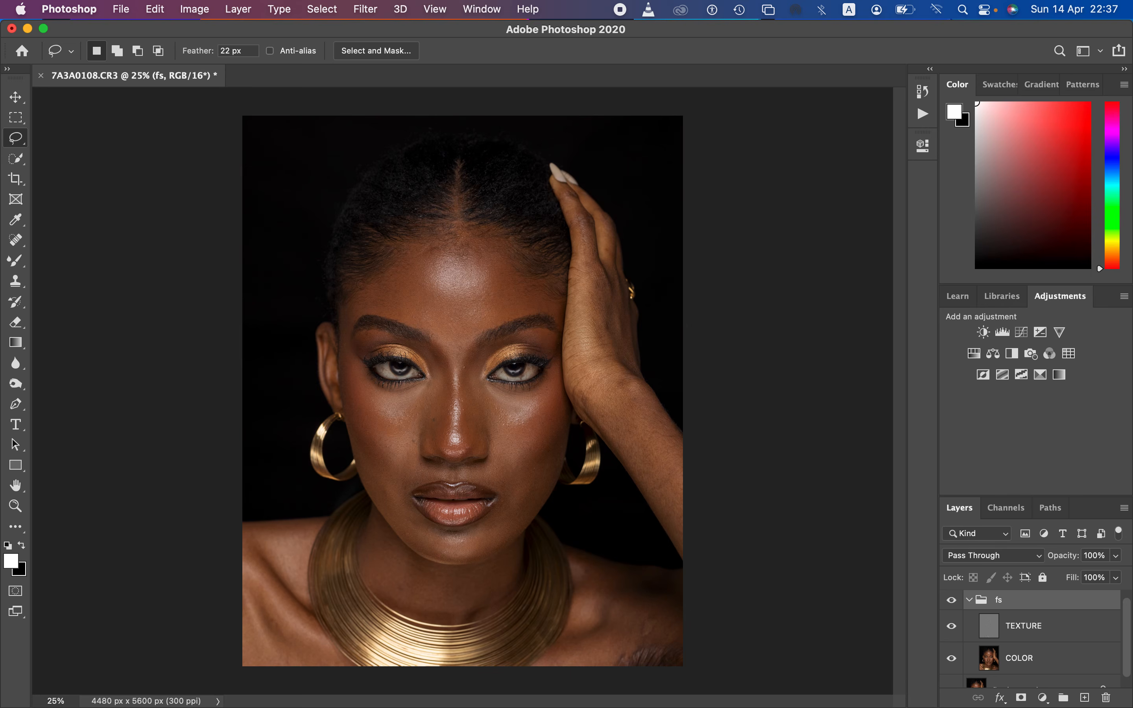
click(950, 627)
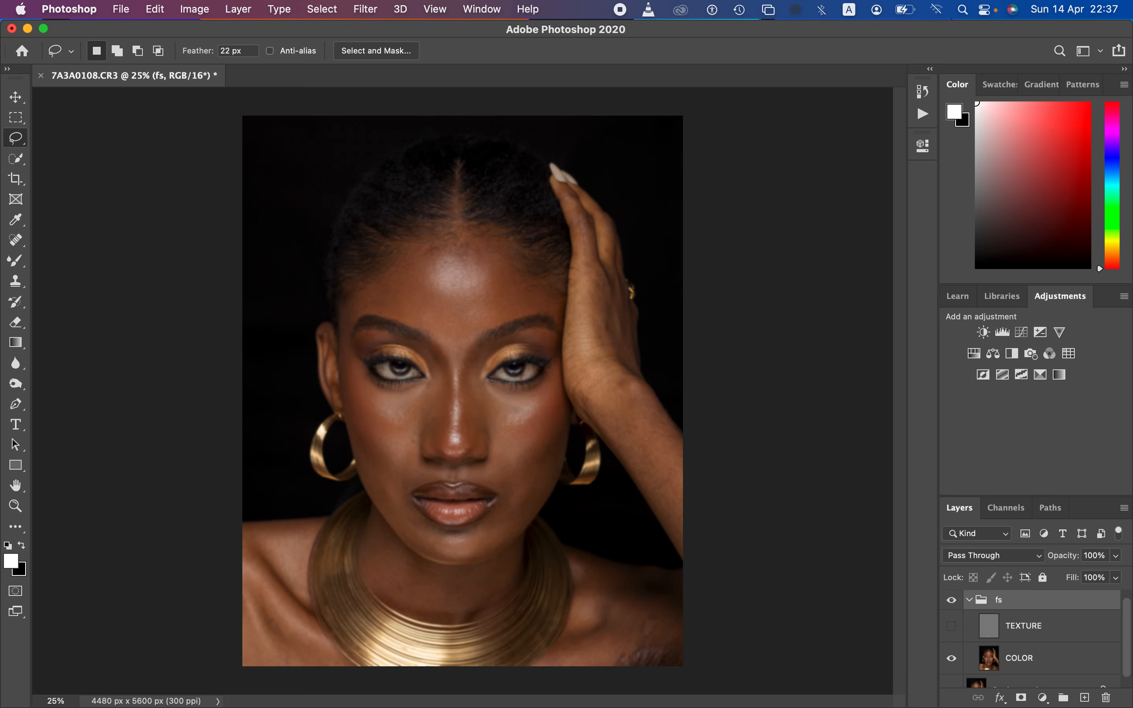
click(1029, 659)
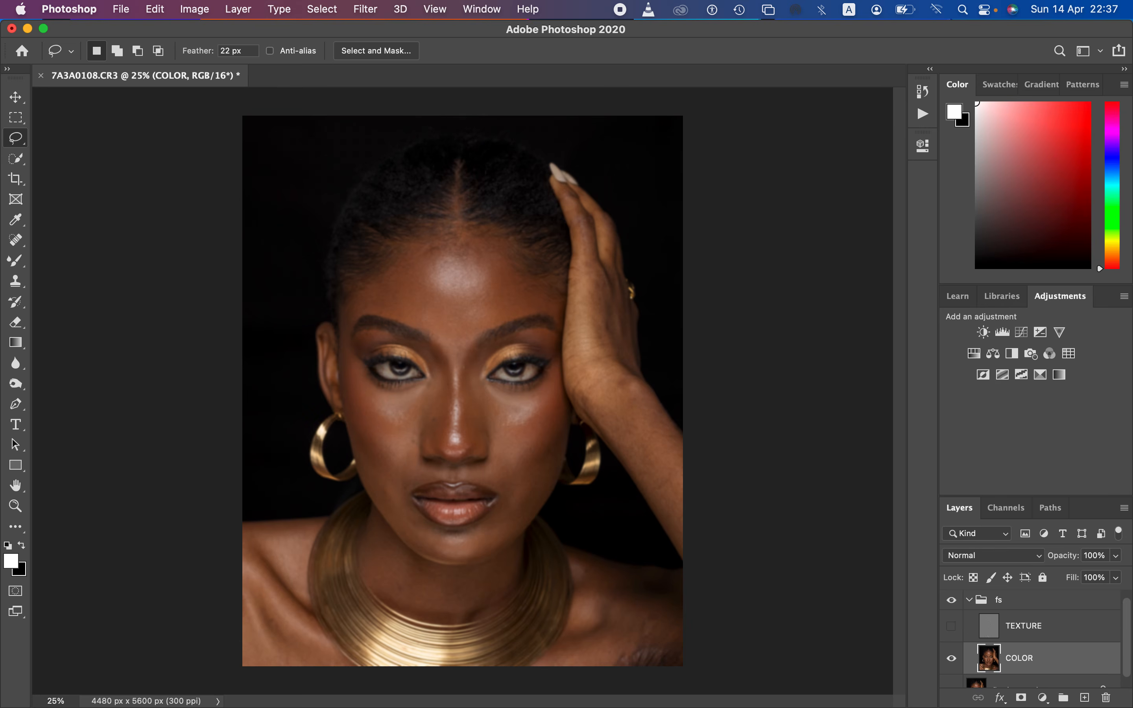
click(16, 260)
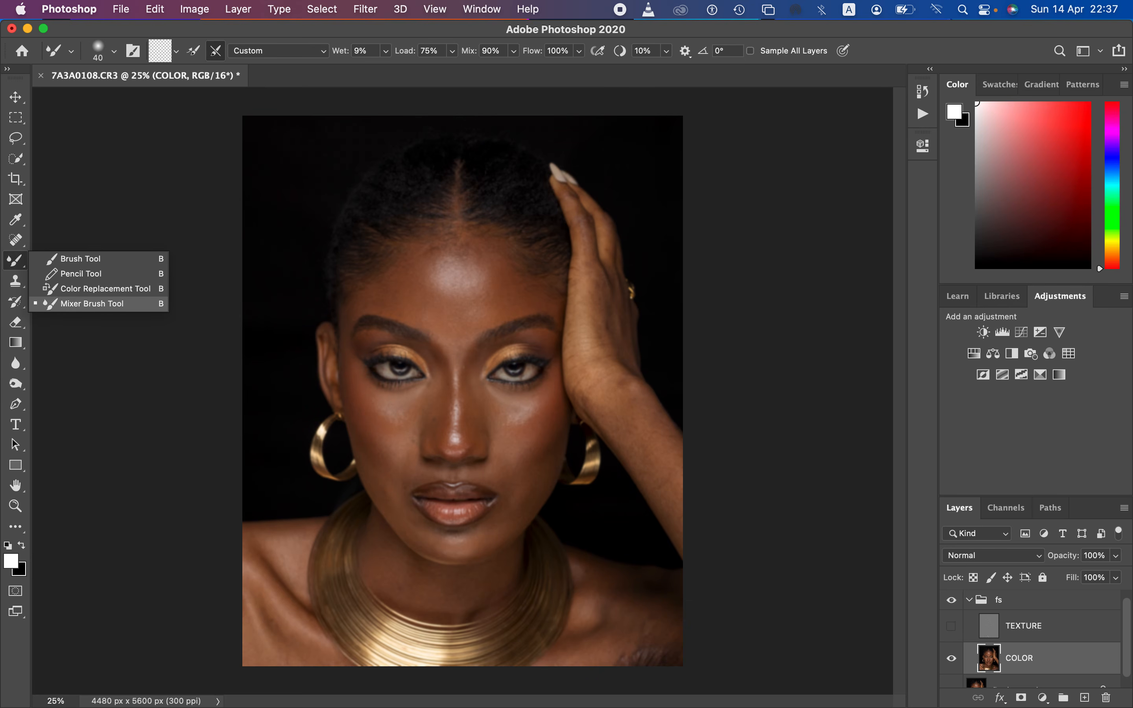
click(92, 304)
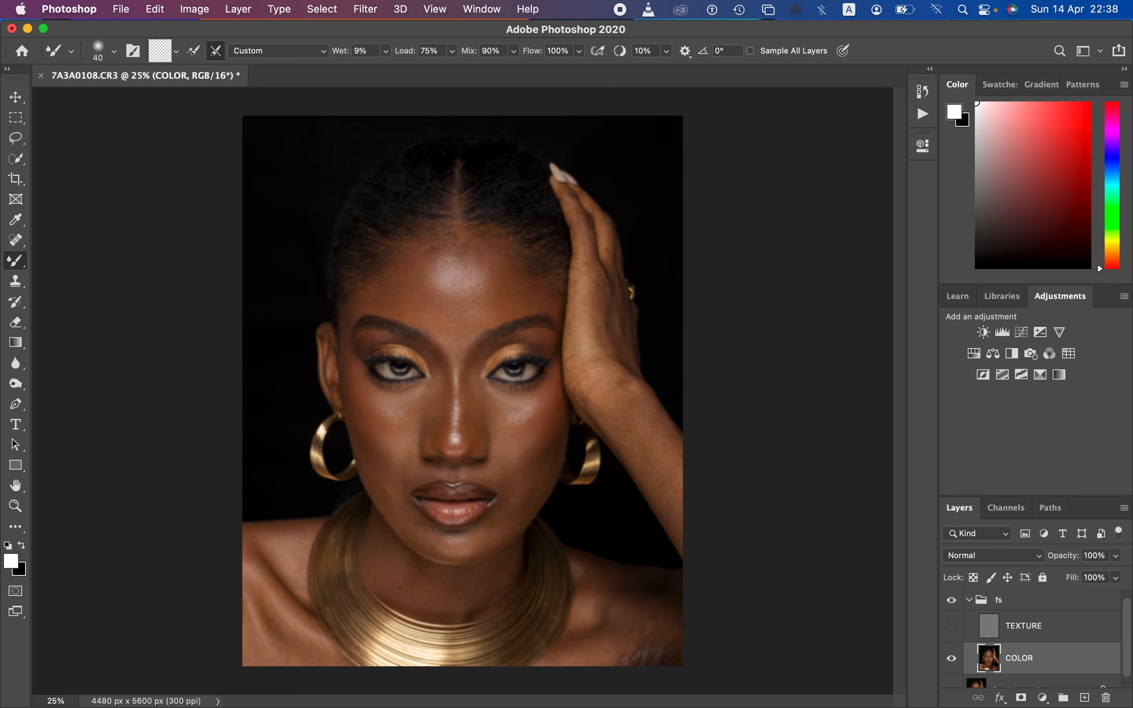
Step: Choose the Soft Round tip from the General Brushes for the Mixer Brush
click(114, 52)
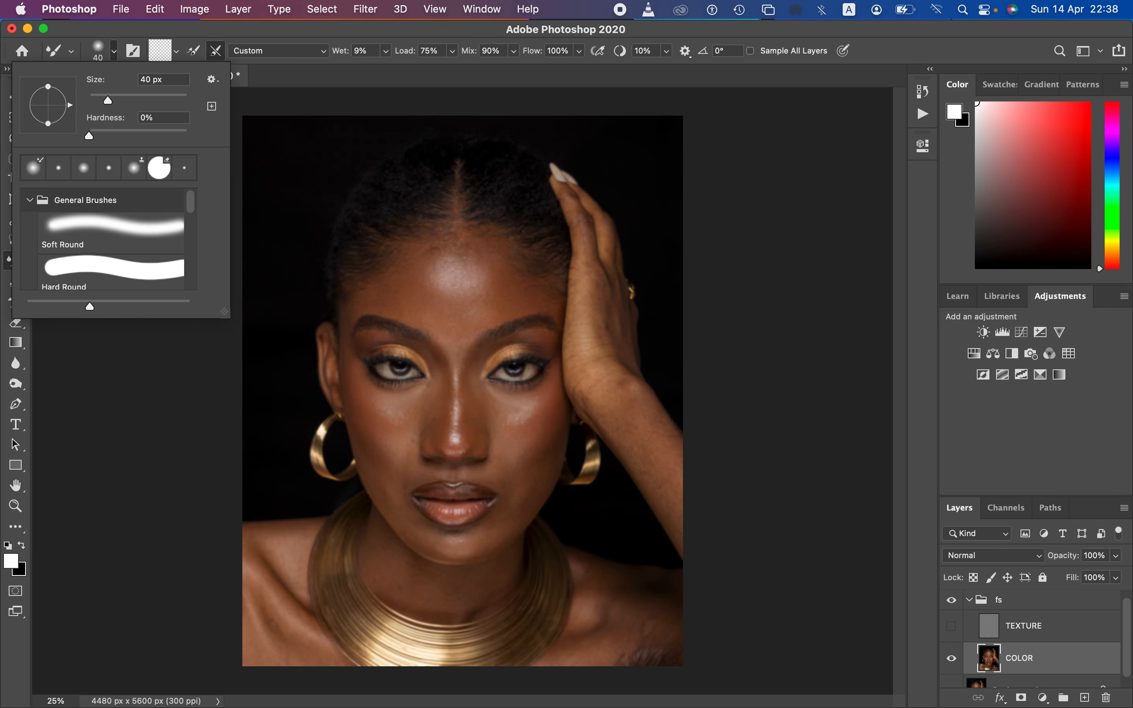
click(111, 233)
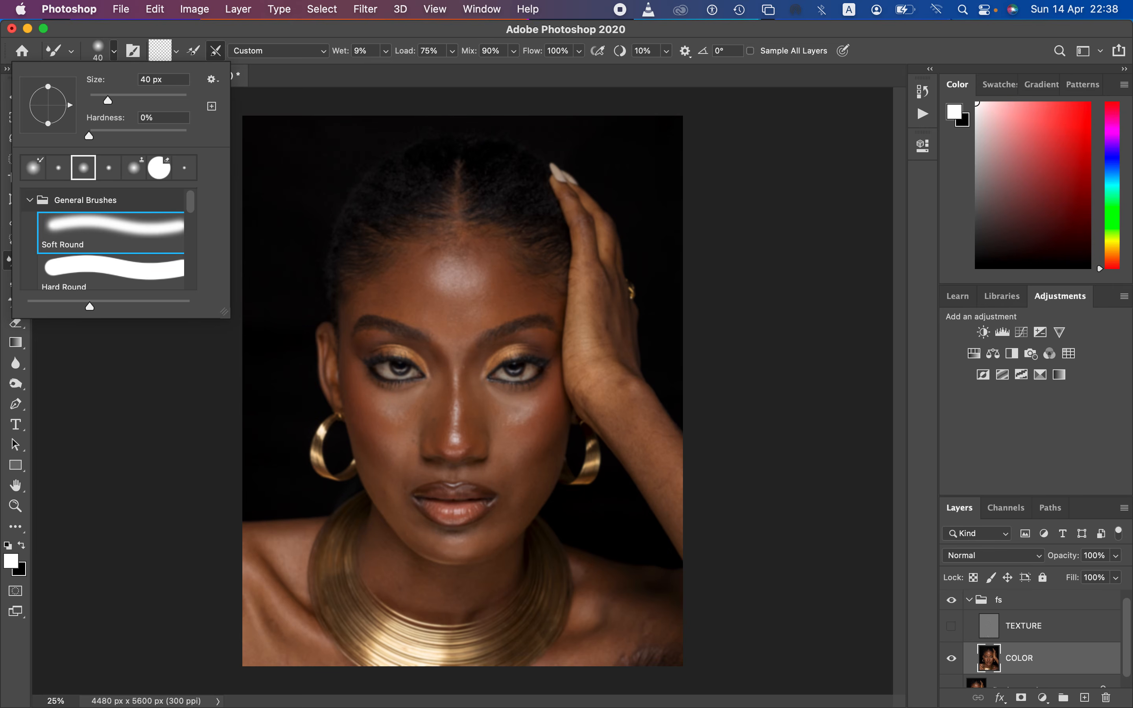
key(Escape)
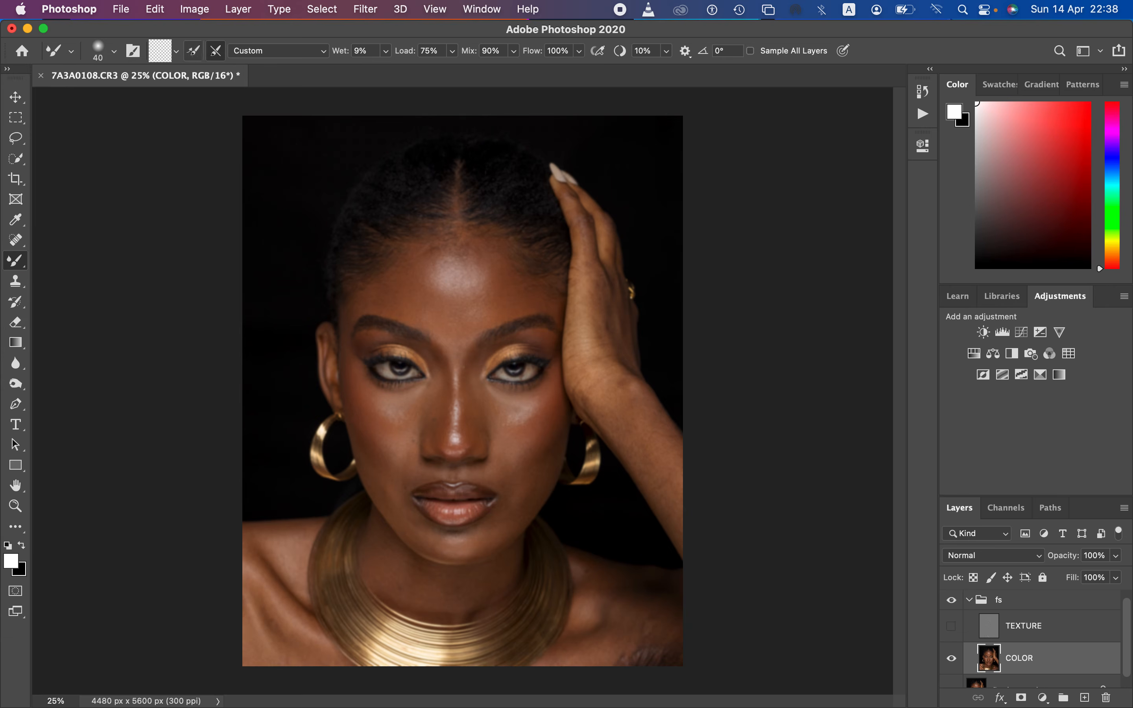
Step: Clean the Mixer Brush's loaded paint and keep it set to clean after each stroke
click(176, 51)
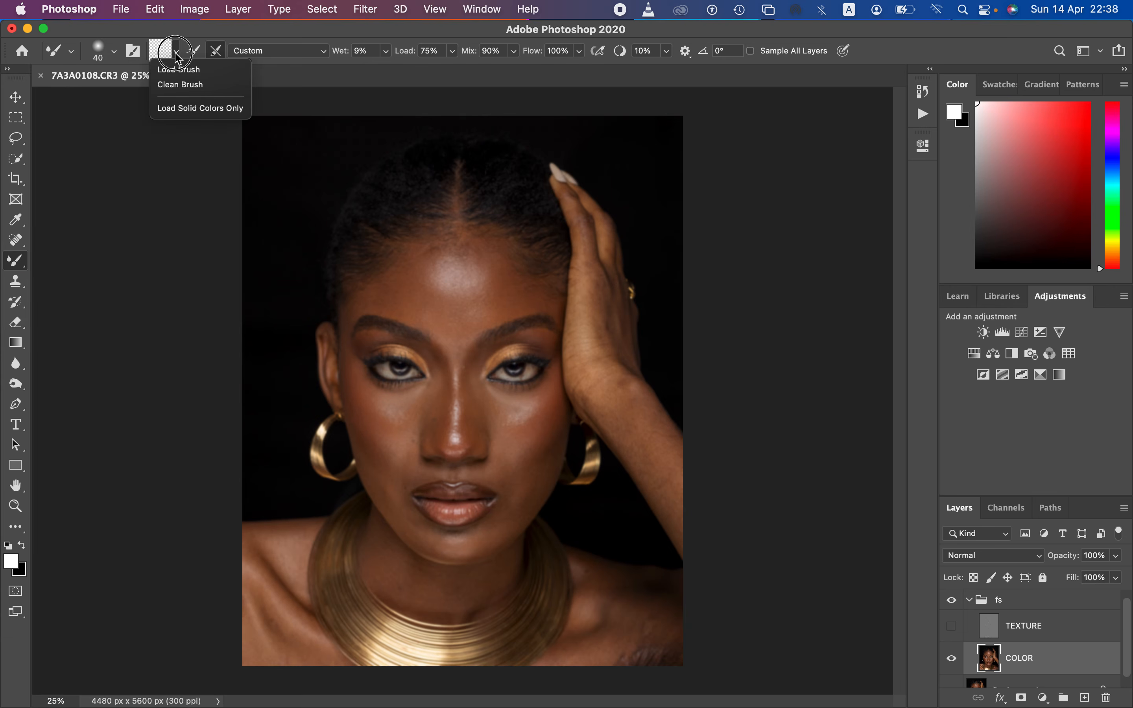
click(184, 85)
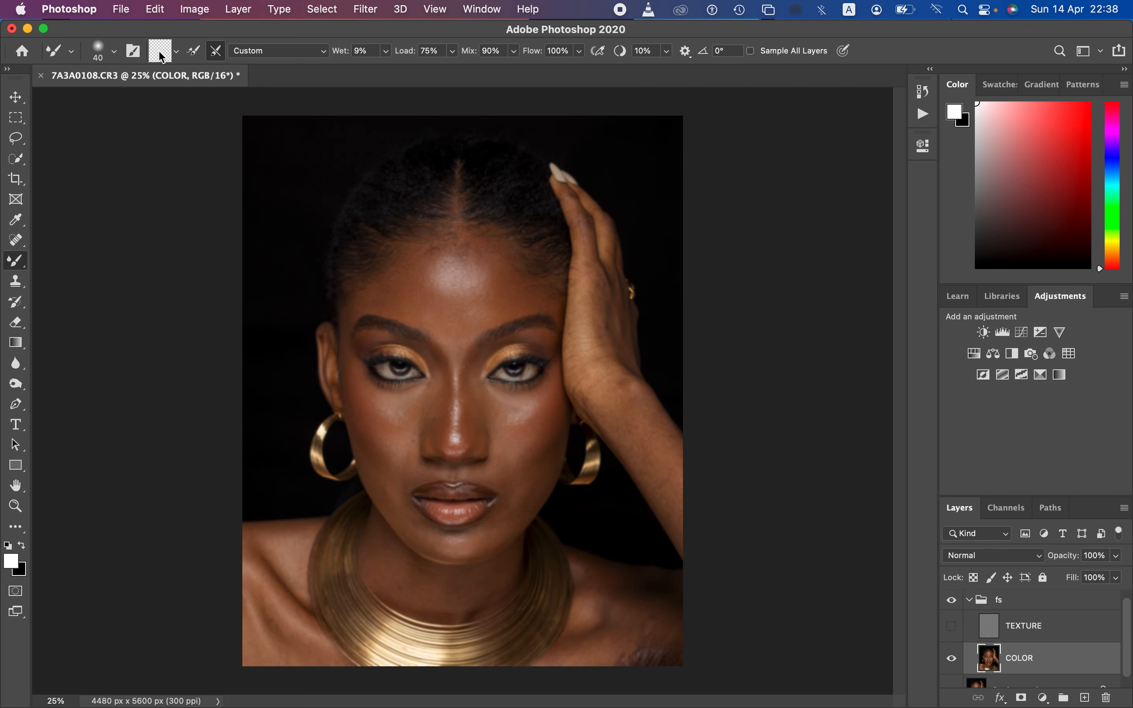
click(175, 55)
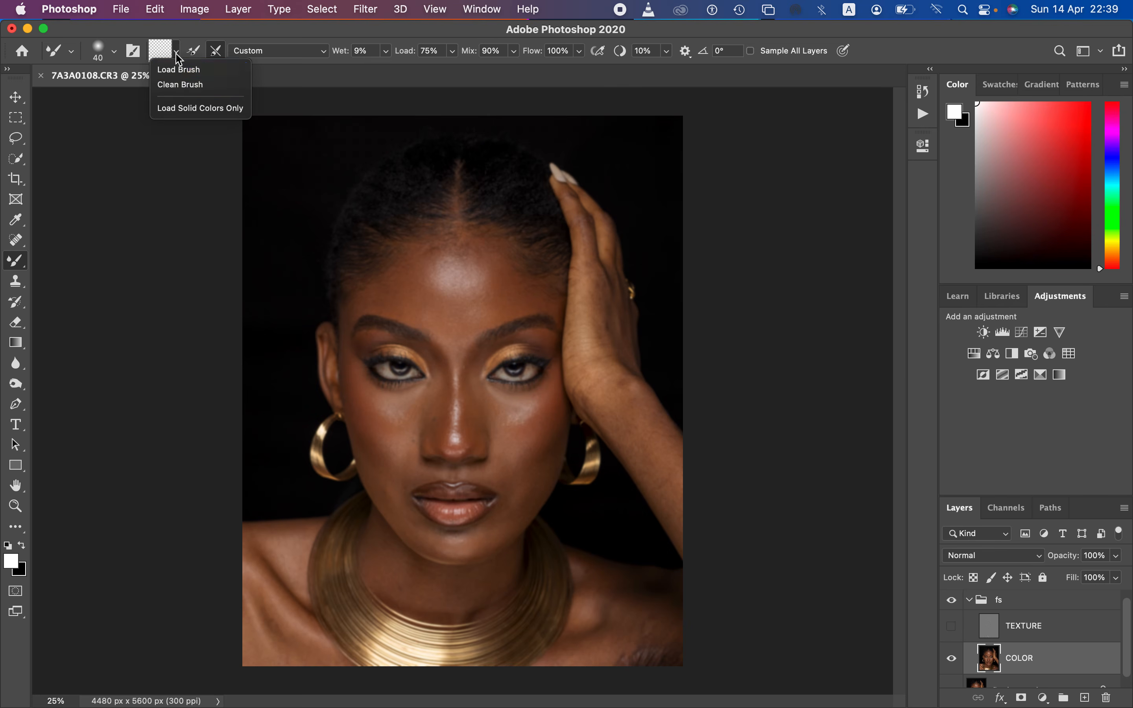
click(182, 84)
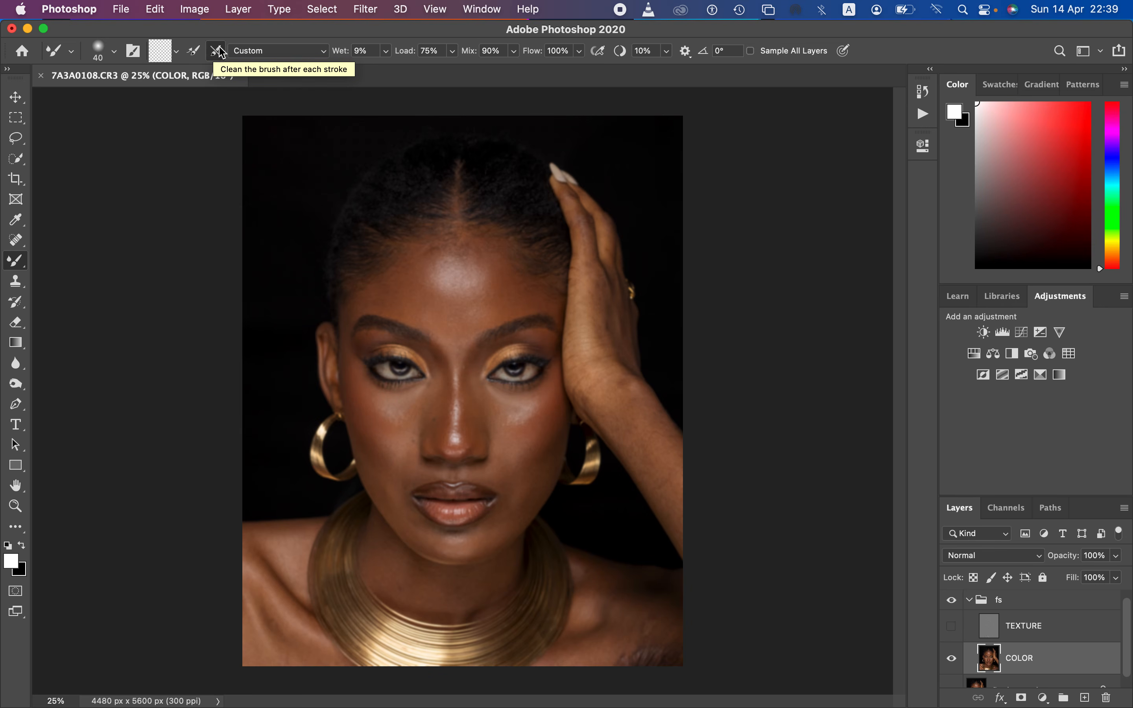
click(214, 55)
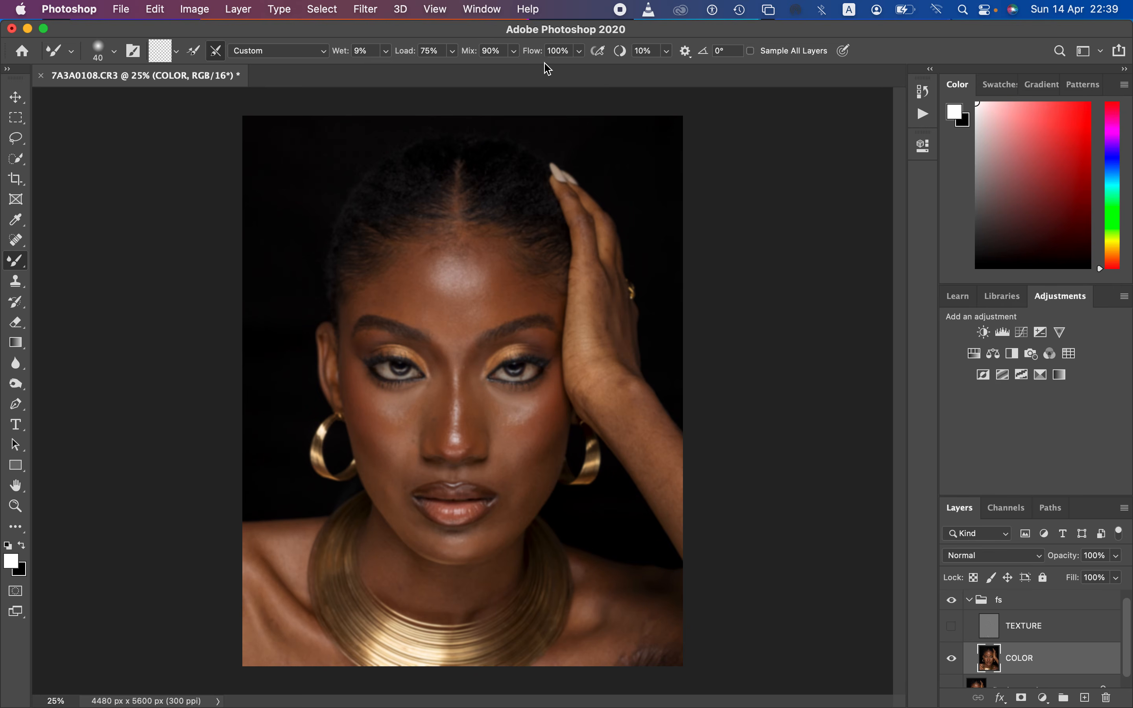
Step: Try blending the forehead highlight on COLOR with a 700 px Mixer Brush, Sample All Layers enabled and TEXTURE visible, and undo the stroke
click(751, 51)
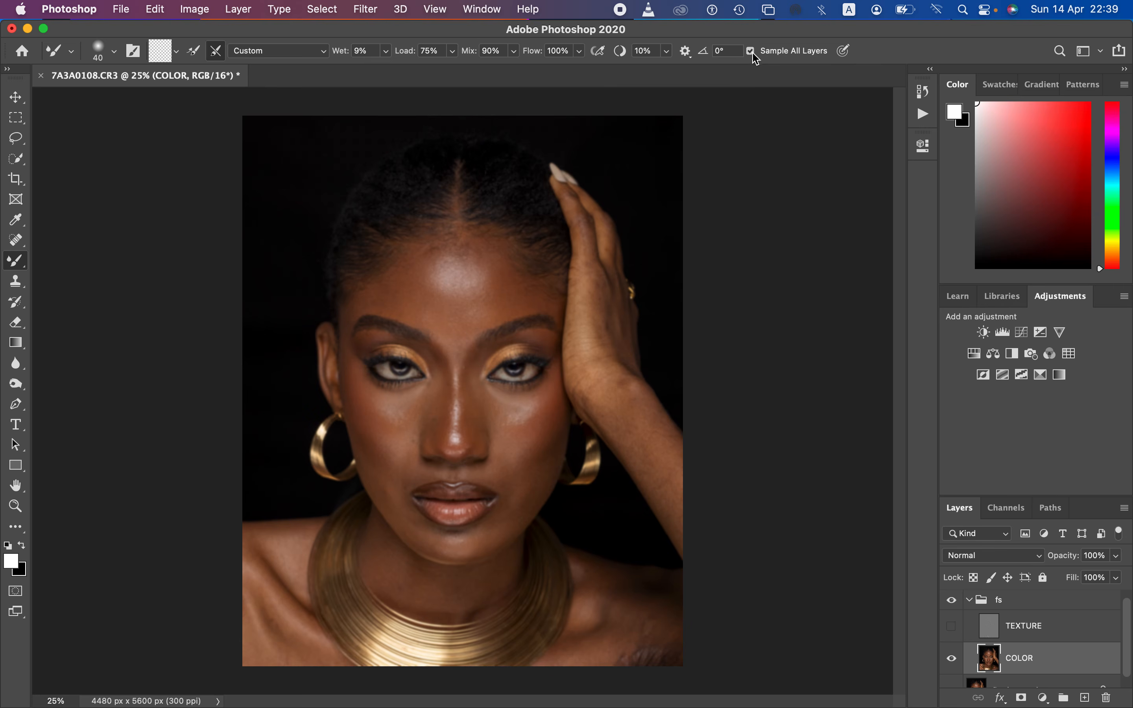
click(952, 627)
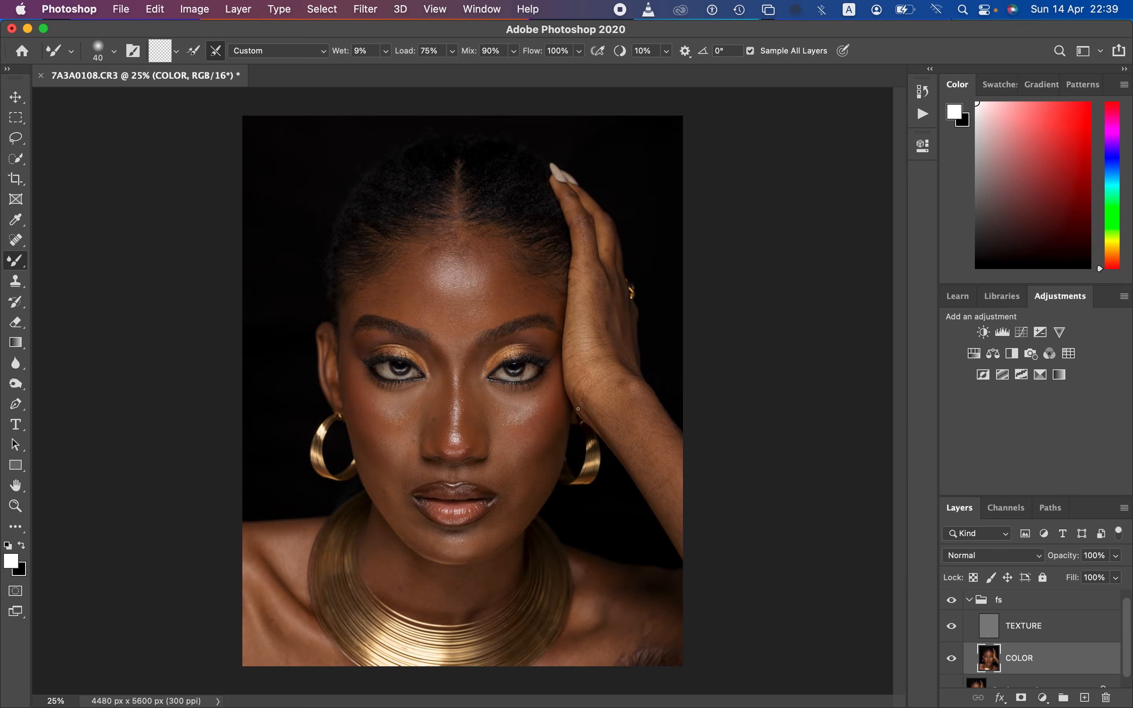
key(bracketright)
key(bracketright)
key(bracketright)
key(bracketright)
key(bracketright)
key(bracketright)
key(bracketright)
key(bracketright)
key(bracketright)
key(bracketright)
key(bracketright)
key(bracketright)
key(bracketright)
key(bracketright)
key(bracketright)
key(bracketright)
key(bracketright)
mouse_move(456, 283)
mouse_down()
mouse_move(450, 261)
mouse_move(465, 248)
mouse_move(489, 281)
mouse_up()
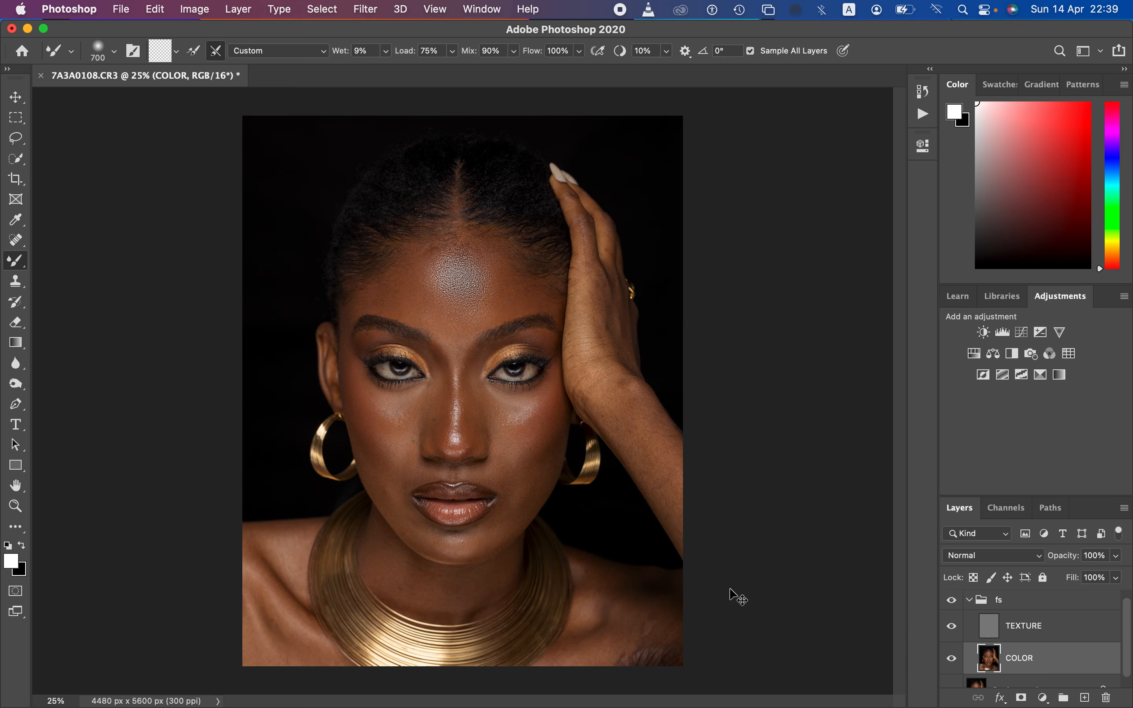
key(super+equal)
key(super+equal)
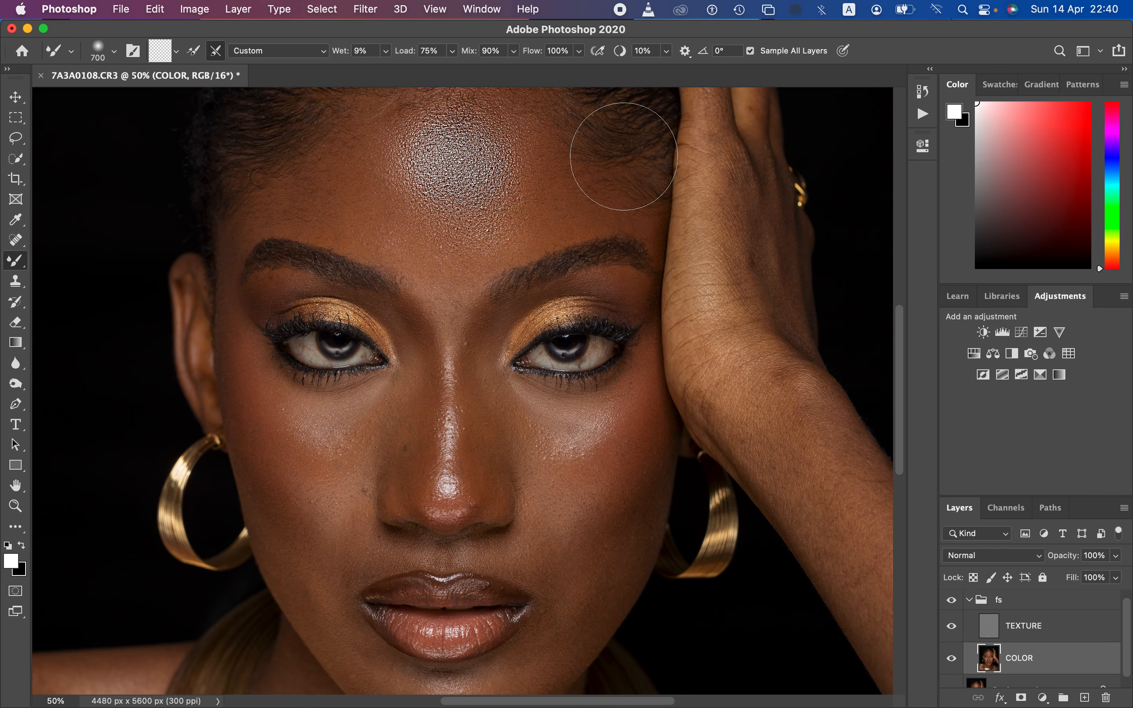
key(super+z)
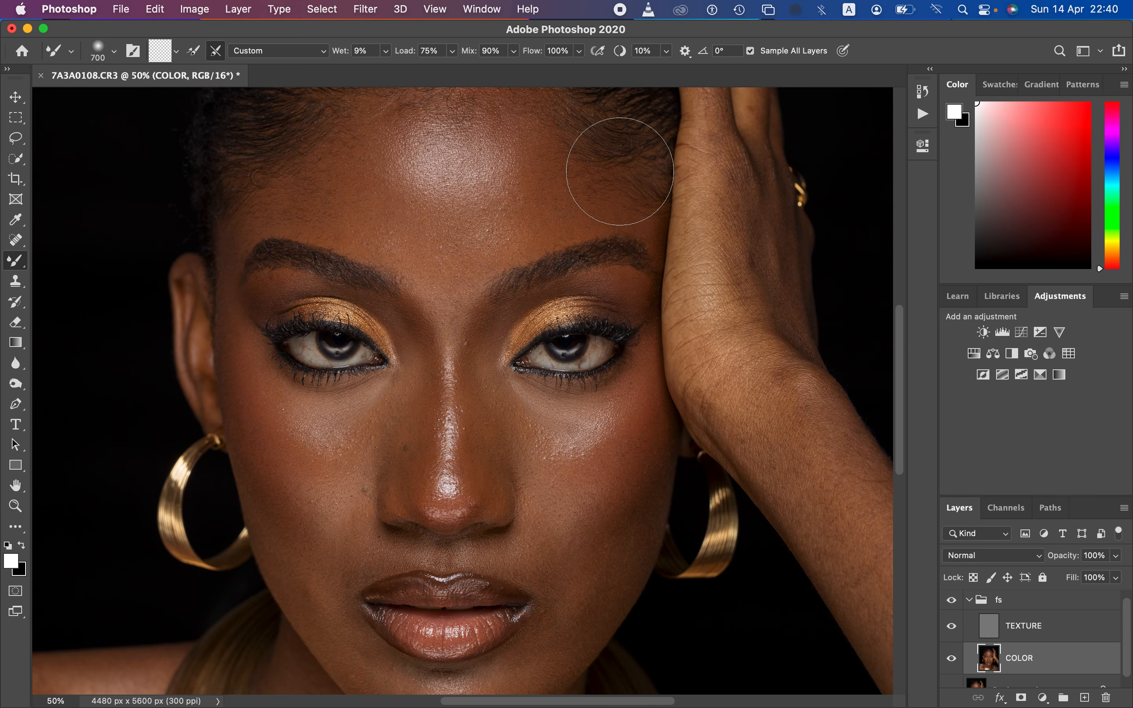
Step: Turn off Sample All Layers on a freshly cleaned Mixer Brush and hide the TEXTURE layer
key(super+equal)
key(super+equal)
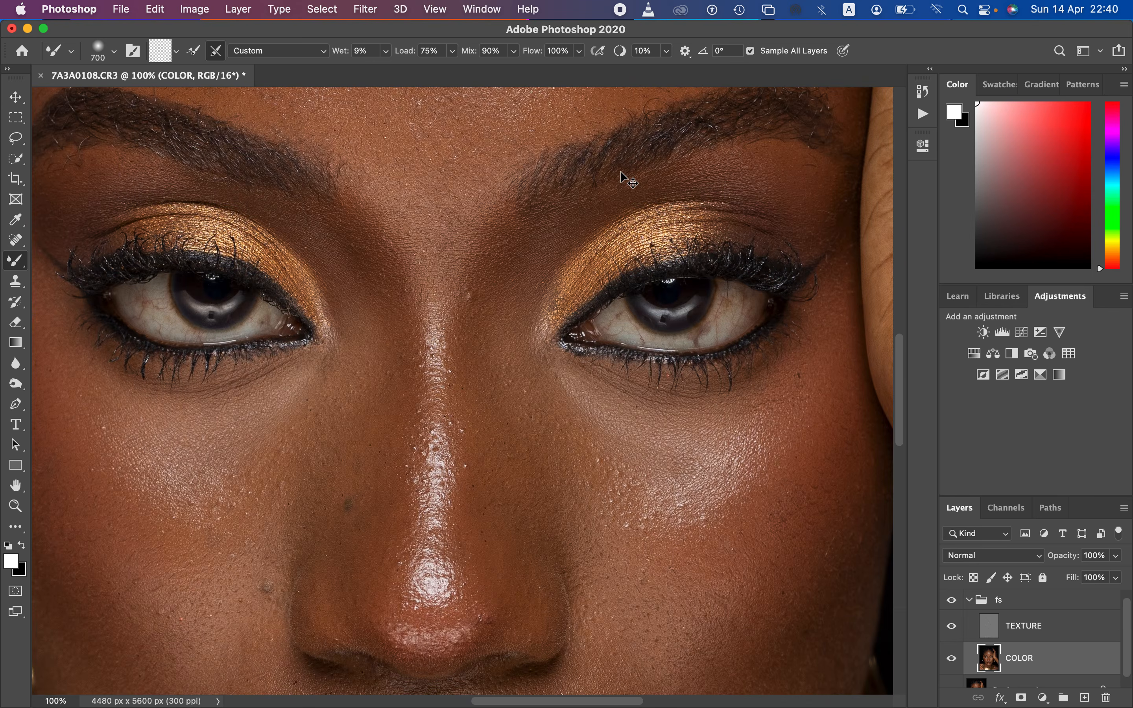
key(super+minus)
key(super+minus)
key(super+minus)
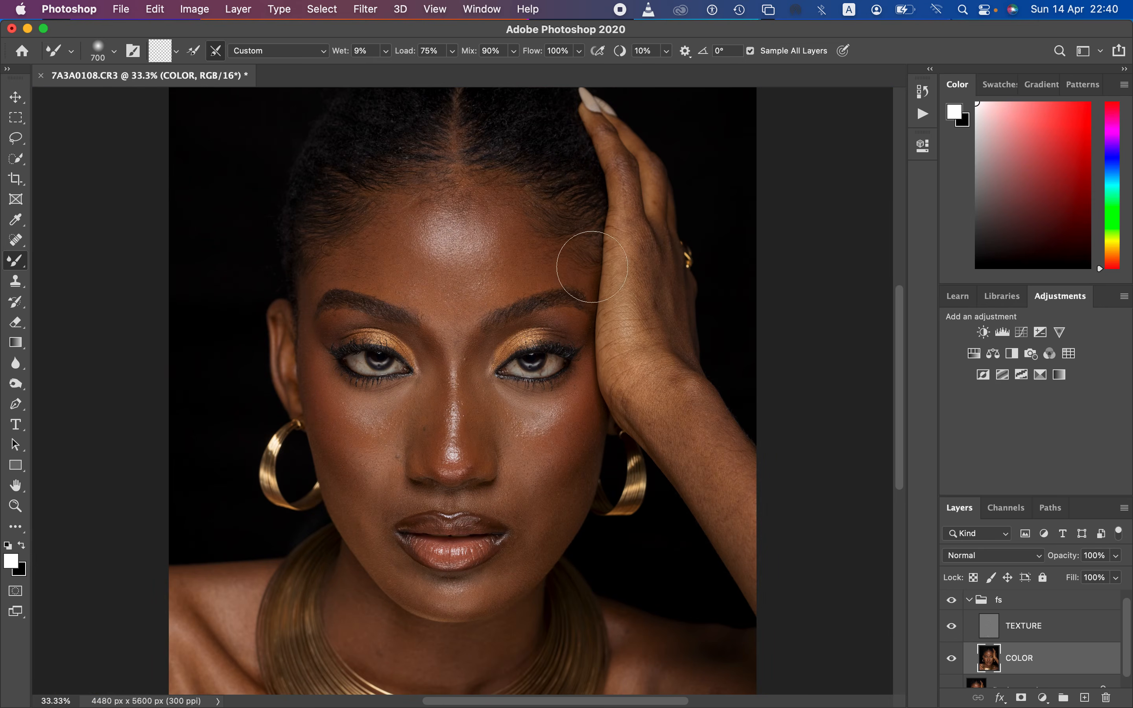
click(750, 52)
click(177, 52)
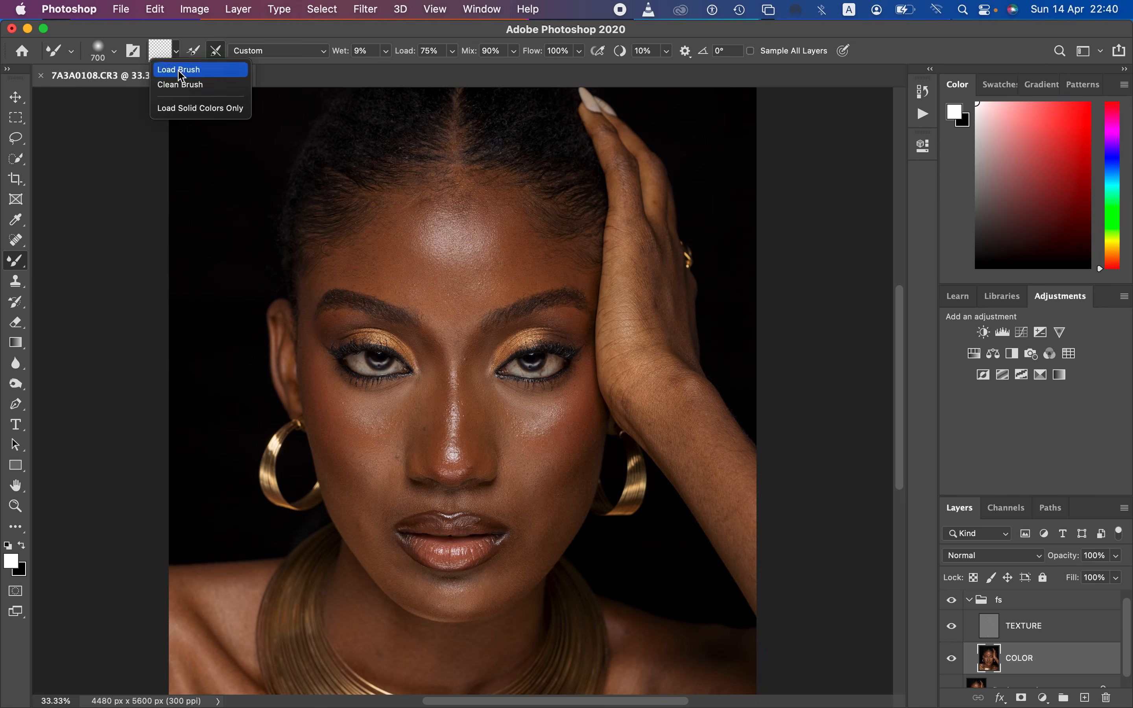
click(190, 86)
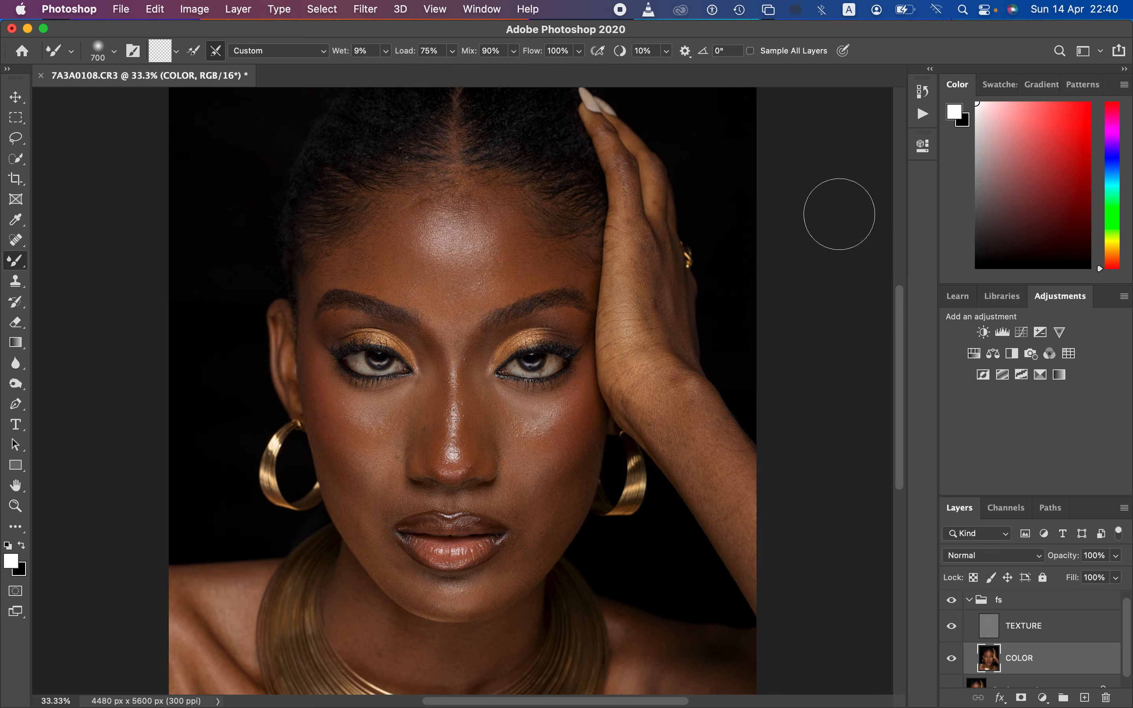
click(951, 627)
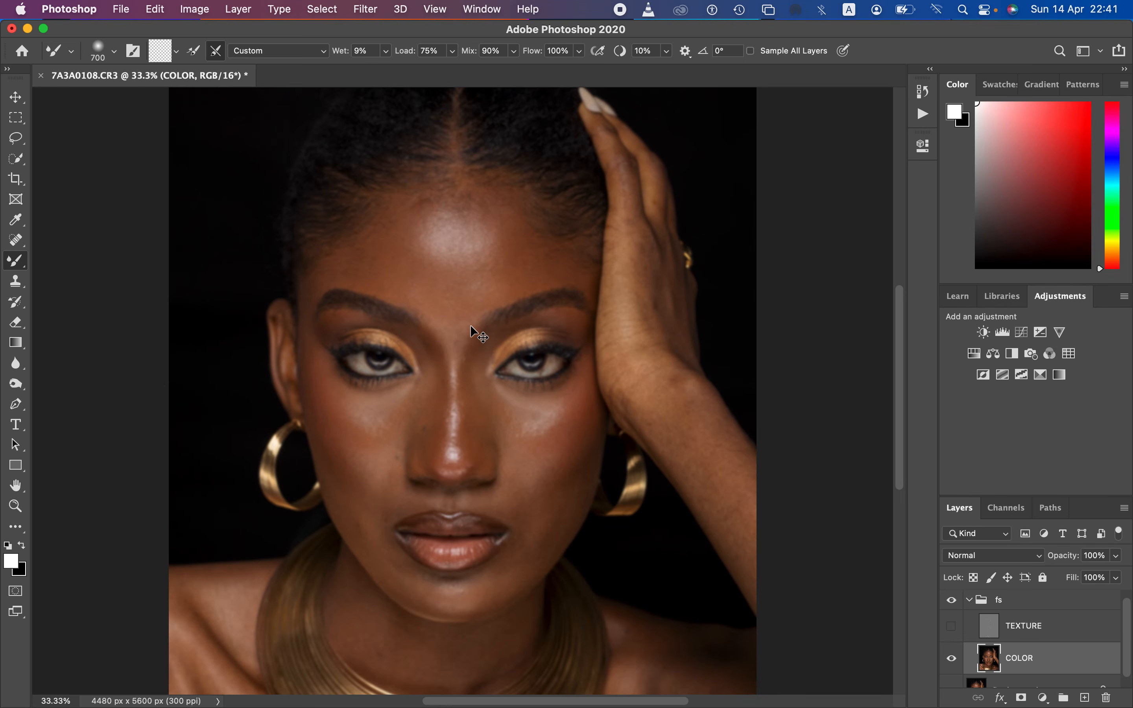
Step: Smooth the forehead highlight on the COLOR layer with the Mixer Brush reduced to 500 px
scroll(470, 325, up, 2)
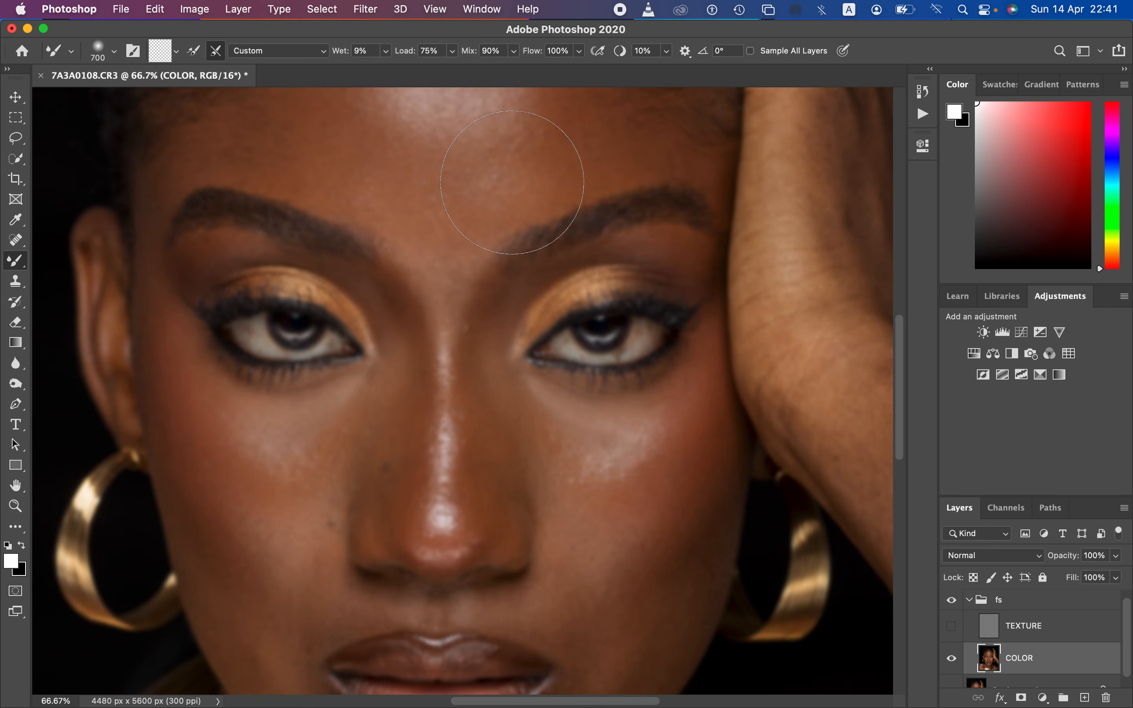
key(super+minus)
key(super+minus)
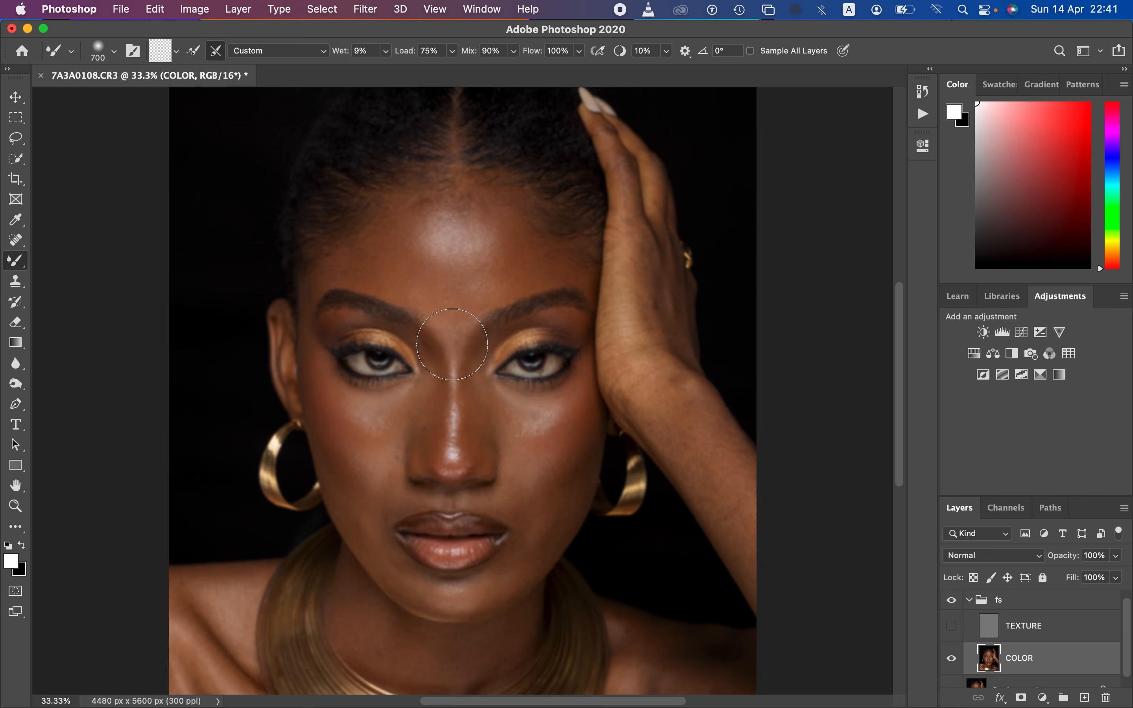
key(bracketleft)
key(bracketleft)
key(bracketleft)
key(bracketright)
key(bracketright)
key(bracketright)
key(bracketright)
key(bracketright)
key(bracketright)
key(bracketleft)
key(bracketleft)
key(bracketleft)
key(bracketleft)
key(bracketleft)
key(bracketleft)
key(bracketleft)
key(bracketleft)
key(bracketleft)
key(bracketright)
key(bracketright)
key(bracketright)
key(bracketright)
key(bracketright)
key(bracketright)
key(bracketleft)
key(bracketleft)
drag(420, 246, 419, 251)
key(bracketleft)
mouse_move(408, 209)
mouse_down()
mouse_move(402, 225)
mouse_move(401, 215)
mouse_move(382, 224)
mouse_move(394, 226)
mouse_move(406, 203)
mouse_move(397, 243)
mouse_move(412, 271)
mouse_move(392, 258)
mouse_move(337, 260)
mouse_move(387, 268)
mouse_move(404, 220)
mouse_move(404, 262)
mouse_up()
mouse_move(513, 234)
mouse_down()
mouse_move(501, 276)
mouse_move(513, 232)
mouse_move(522, 249)
mouse_move(561, 262)
mouse_move(512, 220)
mouse_move(521, 251)
mouse_move(490, 289)
mouse_move(503, 280)
mouse_move(479, 298)
mouse_move(443, 300)
mouse_move(470, 300)
mouse_move(458, 299)
mouse_move(478, 290)
mouse_move(506, 222)
mouse_up()
mouse_move(405, 222)
mouse_down()
mouse_move(394, 242)
mouse_move(336, 260)
mouse_move(405, 215)
mouse_move(428, 253)
mouse_move(493, 243)
mouse_move(473, 245)
mouse_up()
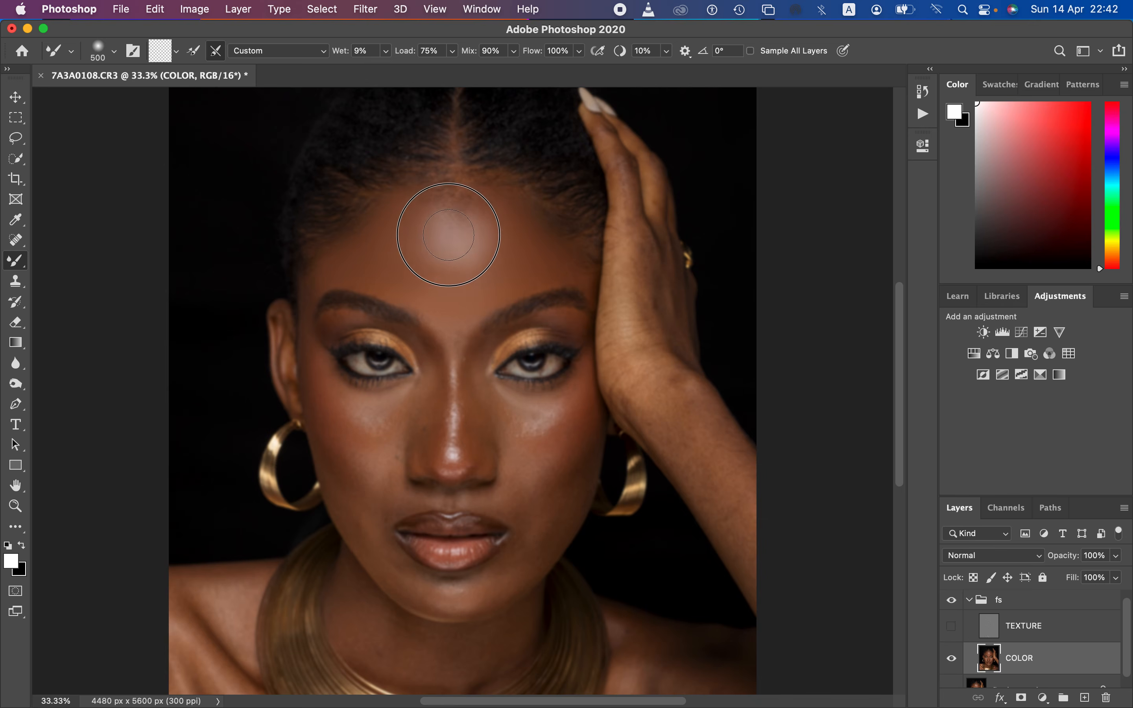
mouse_move(474, 223)
mouse_down()
mouse_move(472, 256)
mouse_move(445, 238)
mouse_move(443, 253)
mouse_move(437, 227)
mouse_move(439, 245)
mouse_move(426, 232)
mouse_move(460, 259)
mouse_move(489, 251)
mouse_move(478, 257)
mouse_move(483, 231)
mouse_move(496, 242)
mouse_move(433, 247)
mouse_move(417, 245)
mouse_move(419, 232)
mouse_move(436, 220)
mouse_move(482, 222)
mouse_move(476, 209)
mouse_move(487, 203)
mouse_move(478, 210)
mouse_move(499, 232)
mouse_move(462, 255)
mouse_move(440, 253)
mouse_move(453, 261)
mouse_move(470, 254)
mouse_move(445, 243)
mouse_move(475, 261)
mouse_up()
Step: Show the TEXTURE layer and toggle the fs group's visibility to compare the forehead before and after blending
click(952, 627)
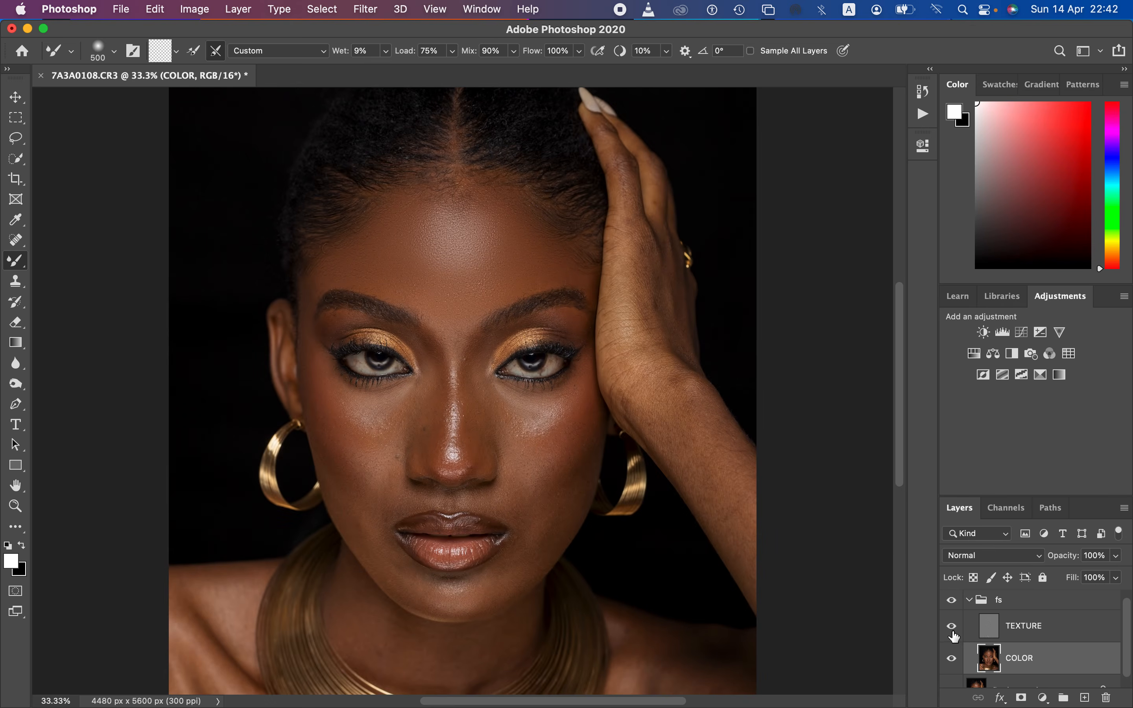
click(953, 602)
click(956, 602)
click(957, 601)
click(959, 601)
click(962, 601)
click(963, 601)
click(963, 601)
click(963, 603)
click(963, 602)
click(963, 602)
click(960, 603)
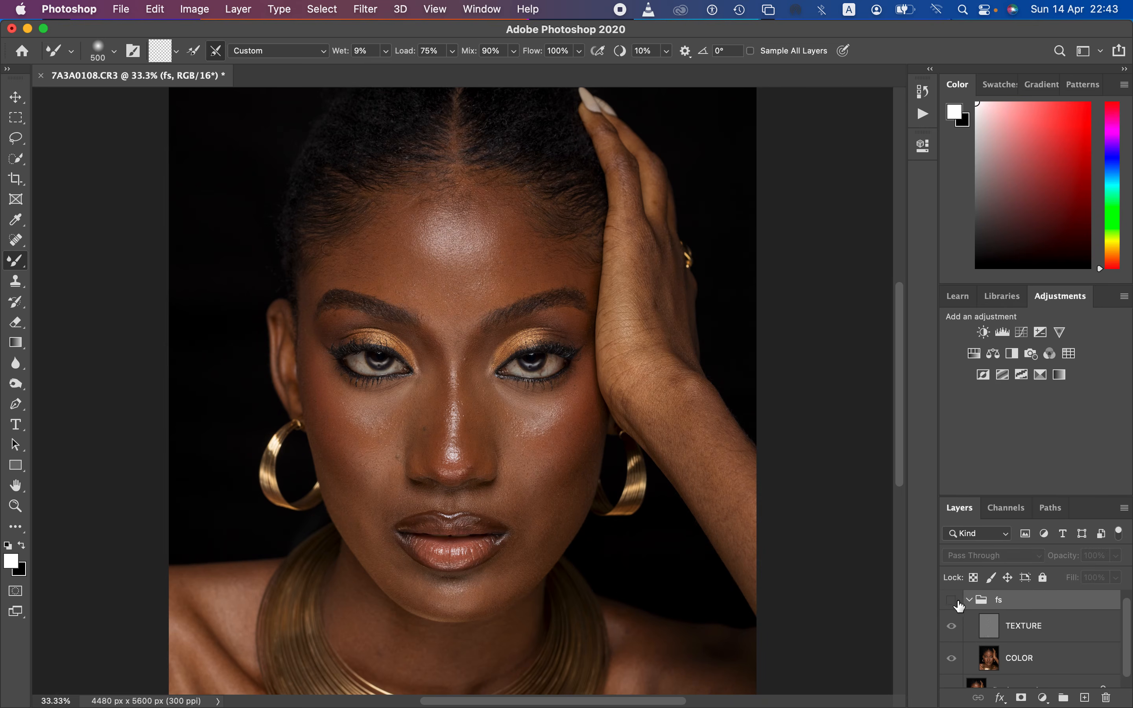
click(956, 605)
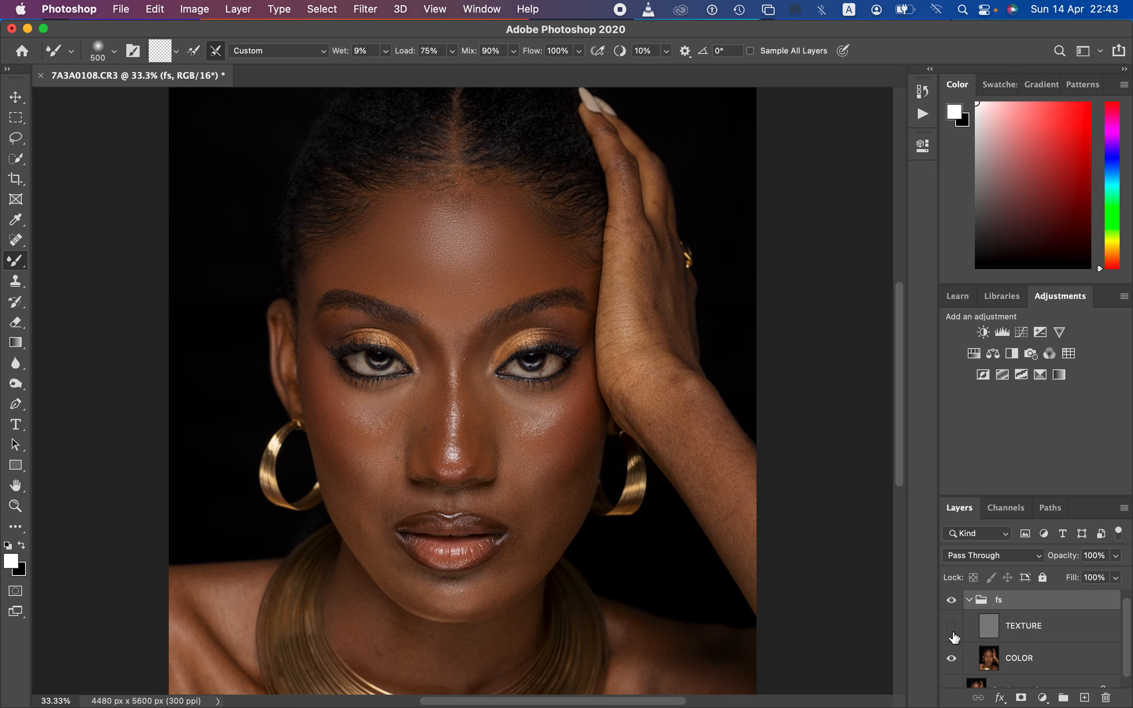
Step: Blend the highlight along the nose bridge on COLOR with TEXTURE hidden, reducing the Mixer Brush from 250 to 150 px
click(1023, 661)
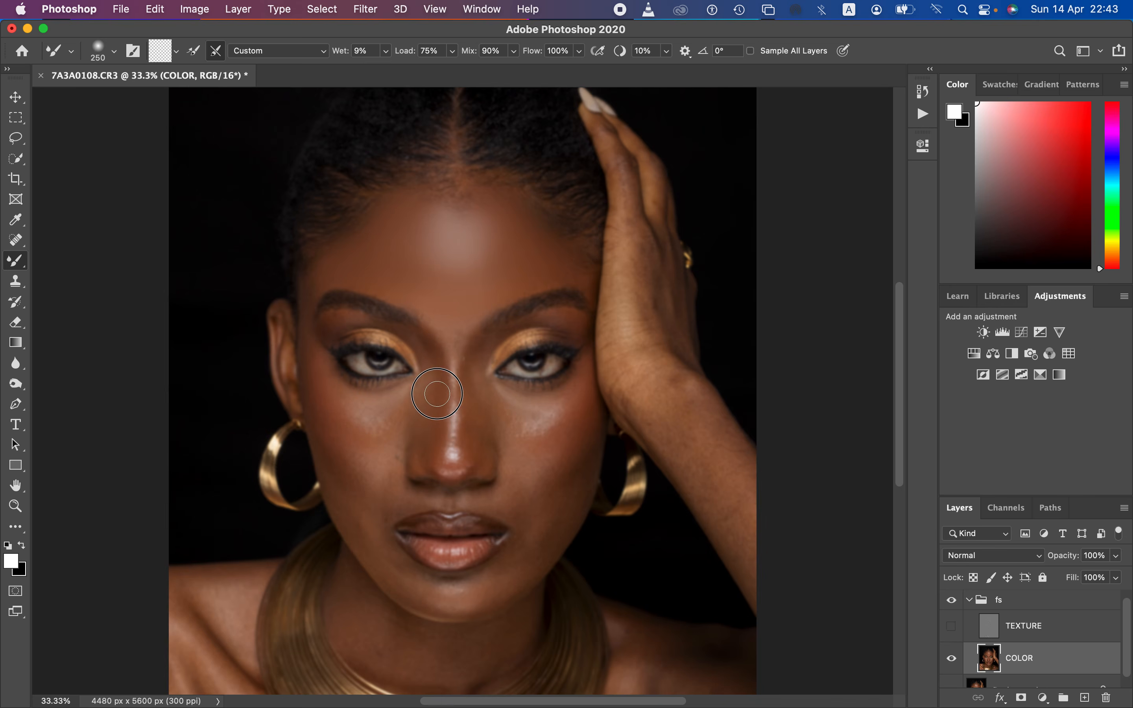
mouse_move(432, 368)
mouse_down()
mouse_move(438, 413)
mouse_move(431, 365)
mouse_move(435, 455)
mouse_move(427, 359)
mouse_move(435, 446)
mouse_move(474, 360)
mouse_move(477, 452)
mouse_move(483, 359)
mouse_move(470, 429)
mouse_up()
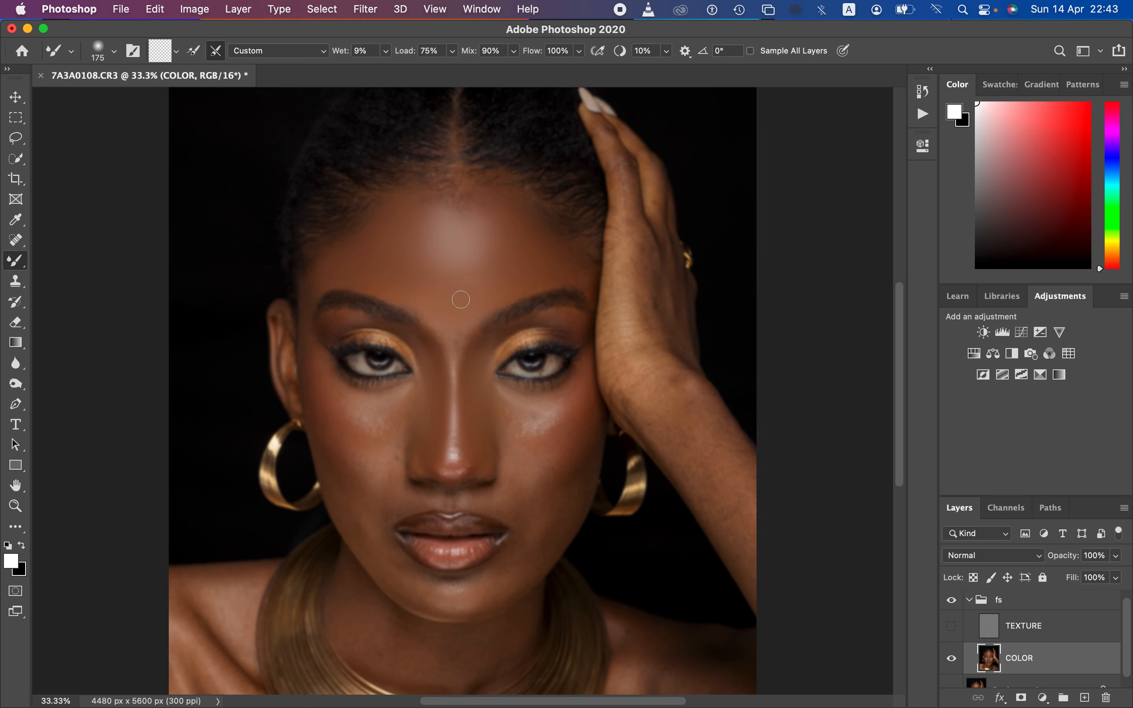
mouse_move(449, 328)
mouse_down()
mouse_move(453, 347)
mouse_move(460, 329)
mouse_move(446, 333)
mouse_move(455, 346)
mouse_move(445, 334)
mouse_move(456, 338)
mouse_up()
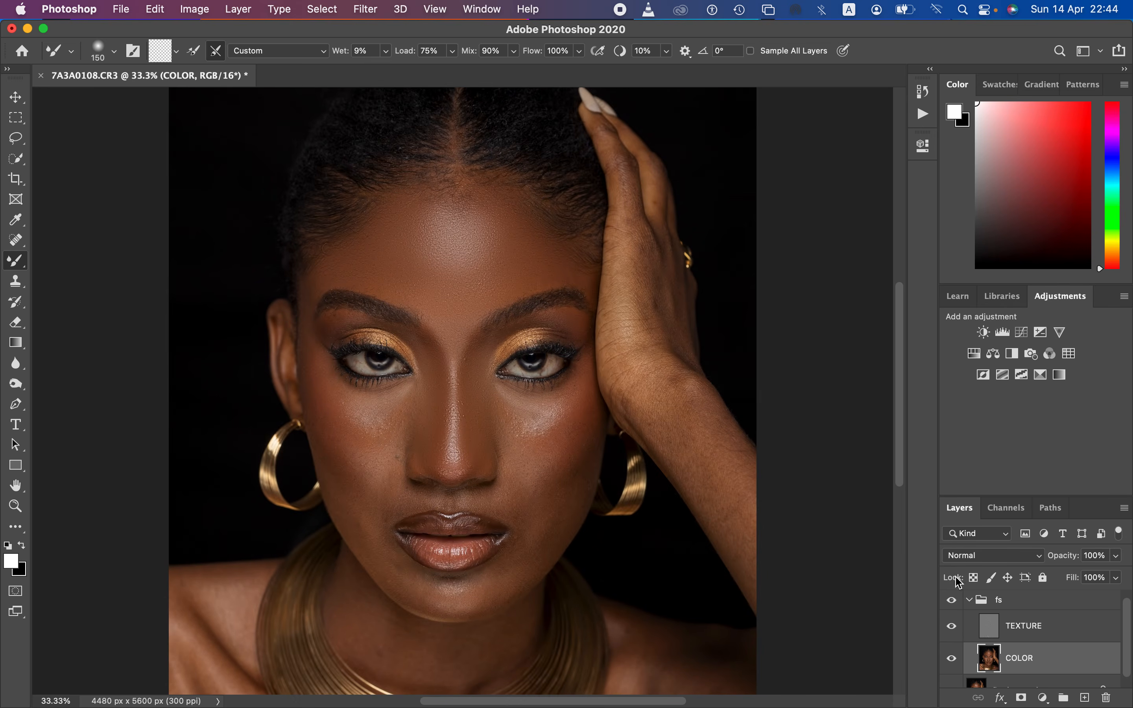
Step: Toggle the fs group's visibility to compare the nose before and after blending
click(950, 602)
click(951, 602)
click(952, 602)
click(952, 602)
Step: Hide TEXTURE and smooth both cheeks, the jaw and the chin on COLOR with a 250 px Mixer Brush
click(951, 626)
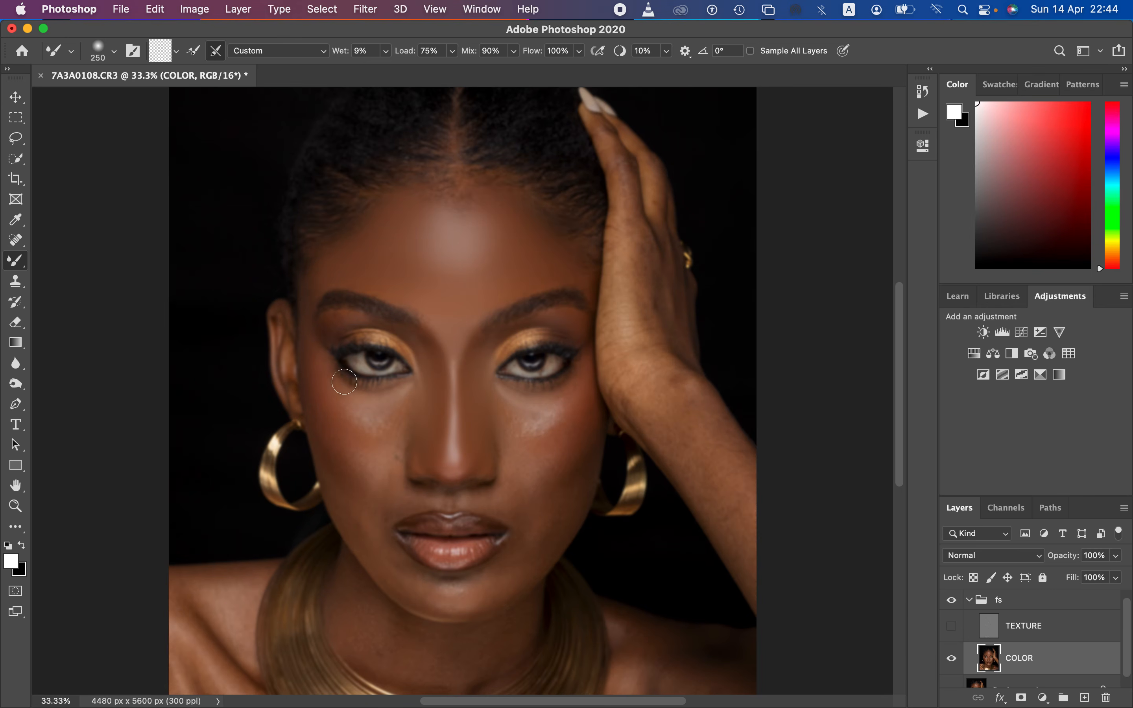
mouse_move(318, 363)
mouse_down()
mouse_move(309, 371)
mouse_move(329, 430)
mouse_move(310, 371)
mouse_move(308, 286)
mouse_move(318, 398)
mouse_move(338, 448)
mouse_up()
mouse_move(335, 404)
mouse_down()
mouse_move(340, 435)
mouse_move(325, 409)
mouse_move(345, 453)
mouse_move(341, 441)
mouse_move(370, 421)
mouse_move(359, 417)
mouse_move(385, 415)
mouse_move(358, 413)
mouse_move(379, 425)
mouse_move(395, 416)
mouse_move(353, 408)
mouse_move(372, 429)
mouse_move(347, 412)
mouse_move(371, 447)
mouse_move(346, 422)
mouse_up()
mouse_move(580, 372)
mouse_down()
mouse_move(564, 464)
mouse_move(575, 435)
mouse_move(518, 408)
mouse_move(560, 411)
mouse_move(529, 432)
mouse_move(550, 432)
mouse_move(554, 419)
mouse_move(533, 442)
mouse_move(519, 418)
mouse_move(516, 435)
mouse_move(558, 410)
mouse_move(570, 425)
mouse_move(535, 475)
mouse_move(567, 481)
mouse_move(582, 468)
mouse_move(575, 464)
mouse_move(587, 481)
mouse_move(583, 462)
mouse_move(566, 491)
mouse_move(574, 478)
mouse_move(556, 496)
mouse_move(541, 487)
mouse_move(557, 513)
mouse_move(536, 526)
mouse_move(572, 503)
mouse_move(539, 540)
mouse_up()
mouse_move(469, 591)
mouse_down()
mouse_move(474, 600)
mouse_move(404, 589)
mouse_move(495, 587)
mouse_move(522, 546)
mouse_move(482, 599)
mouse_move(358, 529)
mouse_move(344, 501)
mouse_move(404, 582)
mouse_move(475, 599)
mouse_move(514, 566)
mouse_move(535, 519)
mouse_up()
mouse_move(515, 462)
mouse_down()
mouse_move(513, 418)
mouse_move(498, 423)
mouse_move(496, 403)
mouse_move(501, 414)
mouse_up()
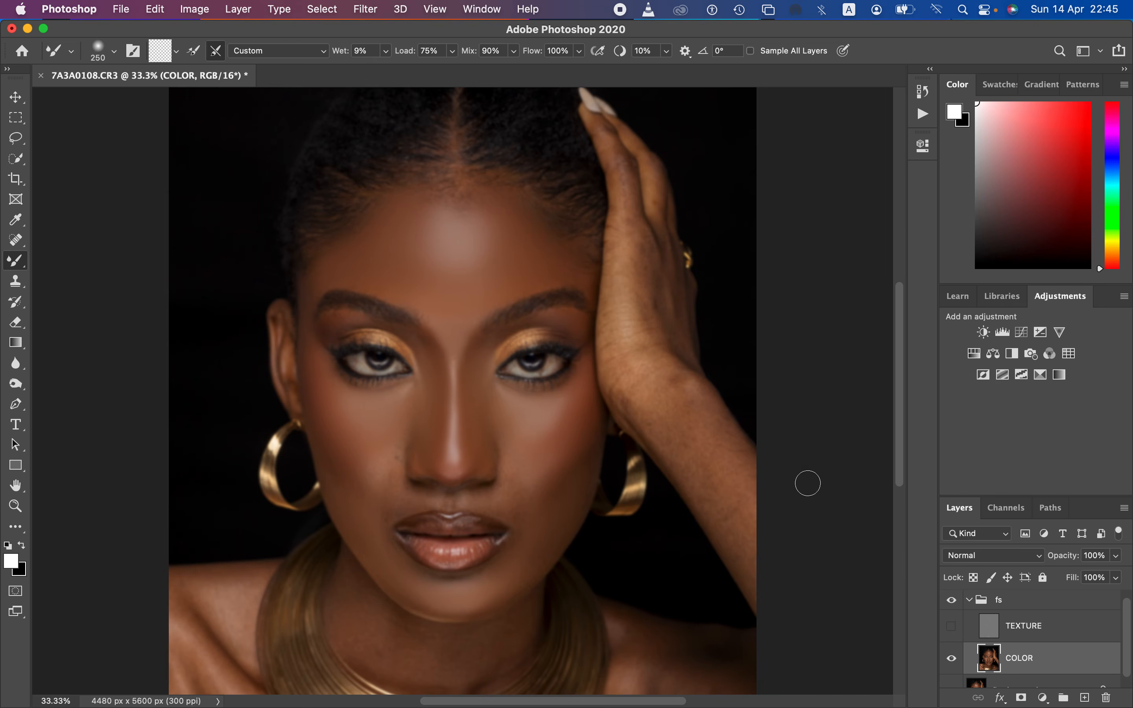
Step: Show TEXTURE and toggle the fs group's visibility to compare the cheeks and chin before and after
click(953, 627)
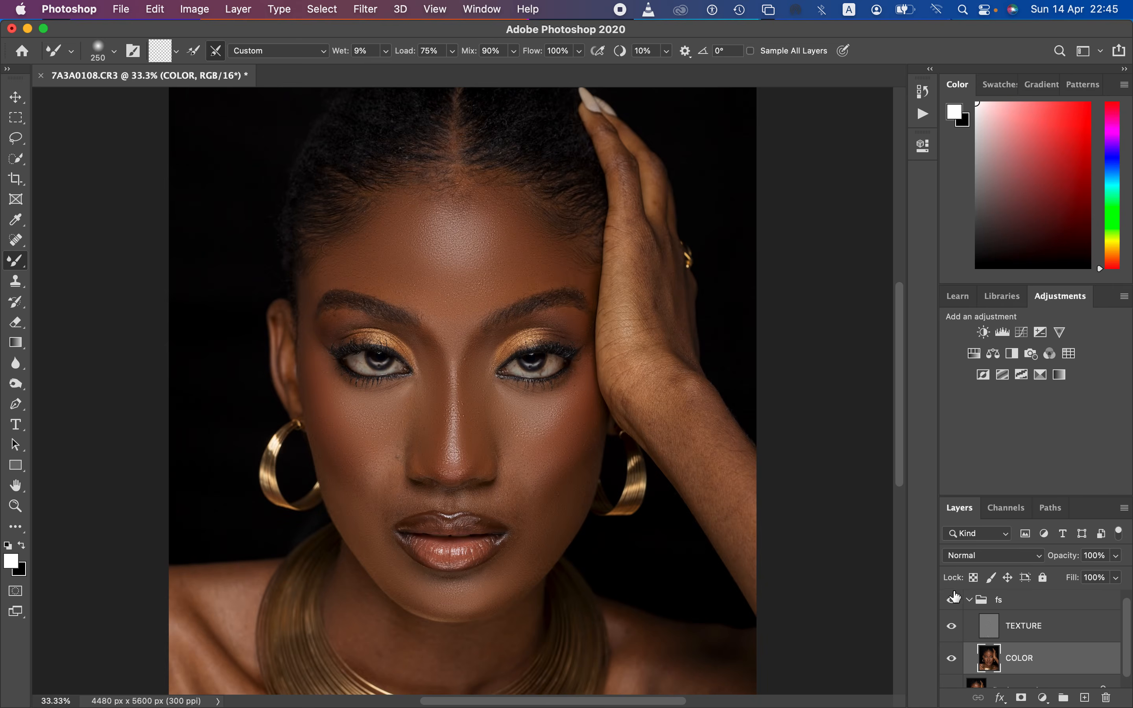
click(953, 605)
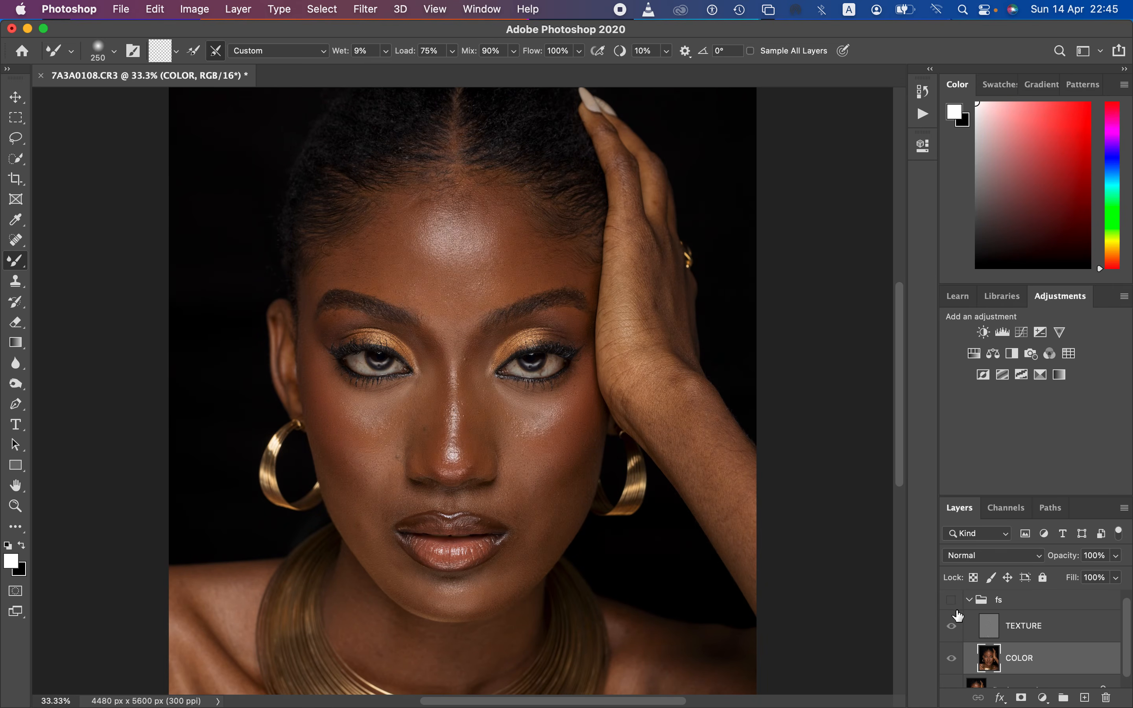
click(952, 602)
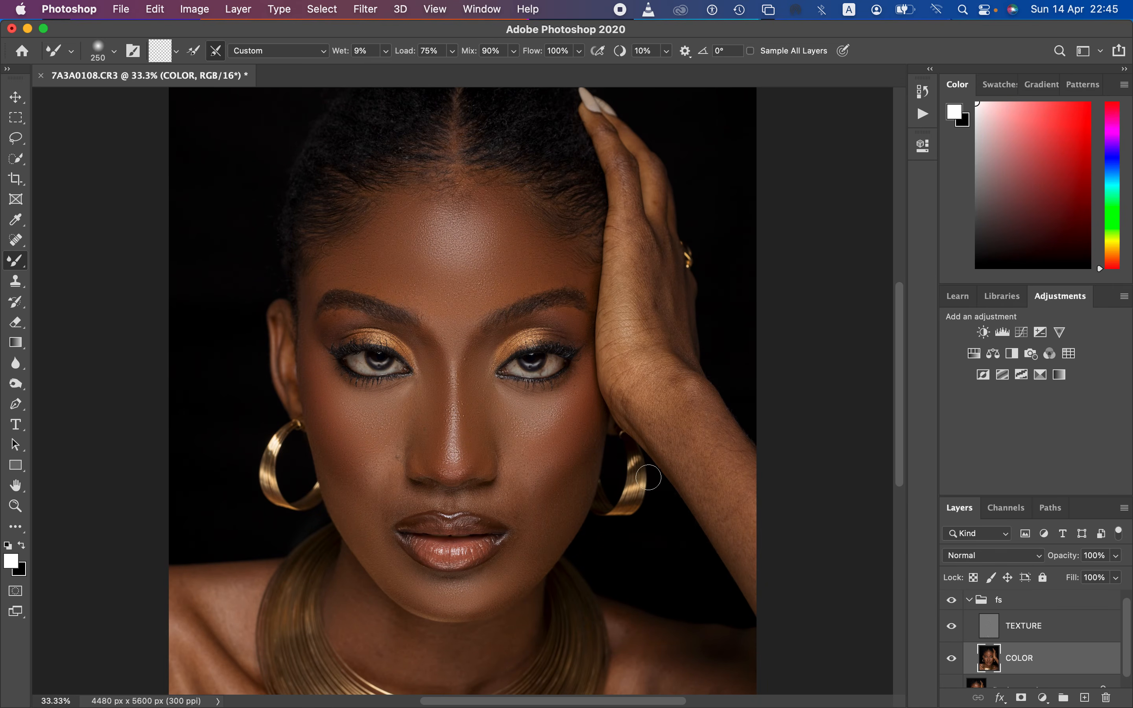
Step: Hide TEXTURE and blend the skin around the mouth, beside the nose and under the eye with the 250 px Mixer Brush
click(951, 626)
mouse_move(523, 487)
mouse_down()
mouse_move(522, 503)
mouse_move(513, 494)
mouse_move(521, 516)
mouse_up()
mouse_move(408, 493)
mouse_down()
mouse_move(385, 501)
mouse_move(380, 458)
mouse_move(382, 479)
mouse_move(379, 465)
mouse_move(423, 497)
mouse_move(508, 514)
mouse_move(513, 501)
mouse_up()
drag(512, 471, 512, 463)
mouse_move(537, 510)
mouse_down()
mouse_move(526, 539)
mouse_move(536, 532)
mouse_up()
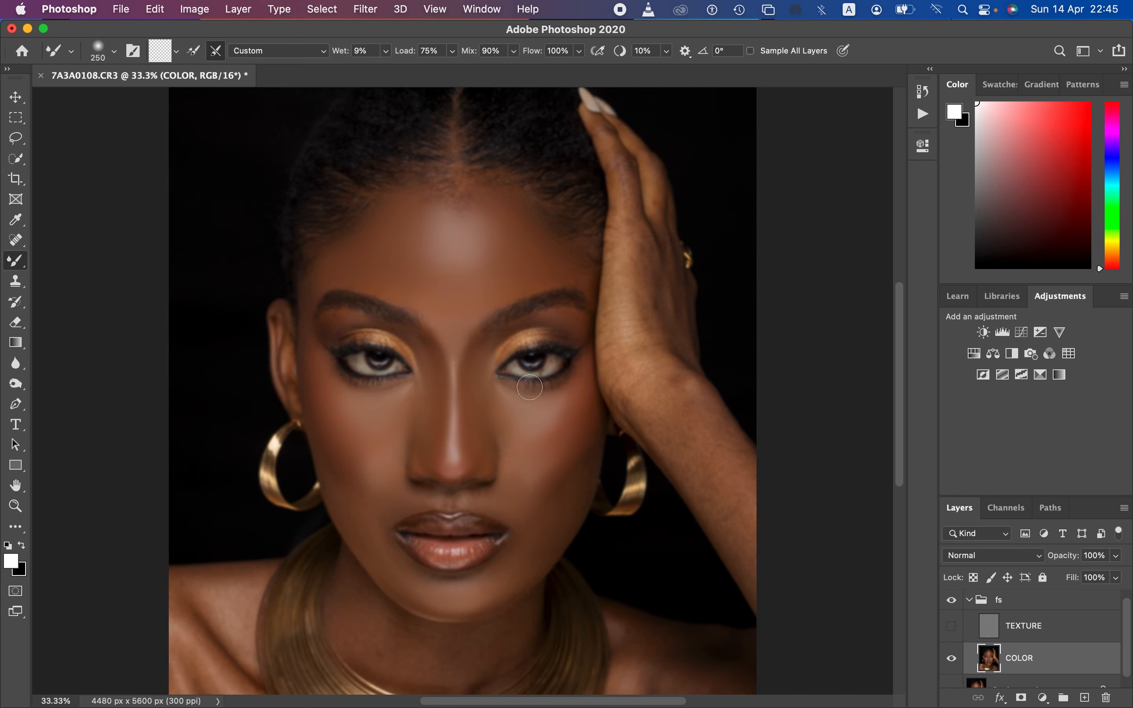
mouse_move(529, 413)
mouse_down()
mouse_move(505, 397)
mouse_move(564, 417)
mouse_move(532, 472)
mouse_move(517, 459)
mouse_up()
mouse_move(386, 470)
mouse_down()
mouse_move(355, 476)
mouse_move(377, 503)
mouse_move(397, 587)
mouse_move(488, 607)
mouse_move(550, 531)
mouse_move(537, 485)
mouse_up()
Step: Show TEXTURE and compare the whole portrait with the fs group on and off
click(950, 627)
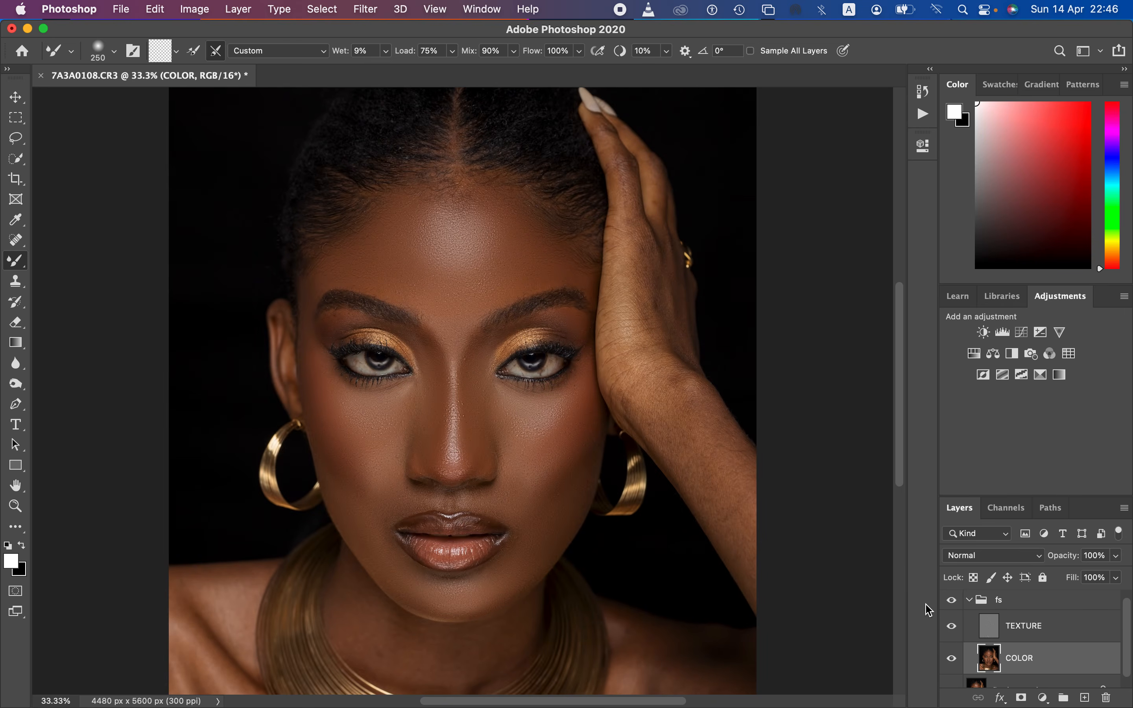
key(super+minus)
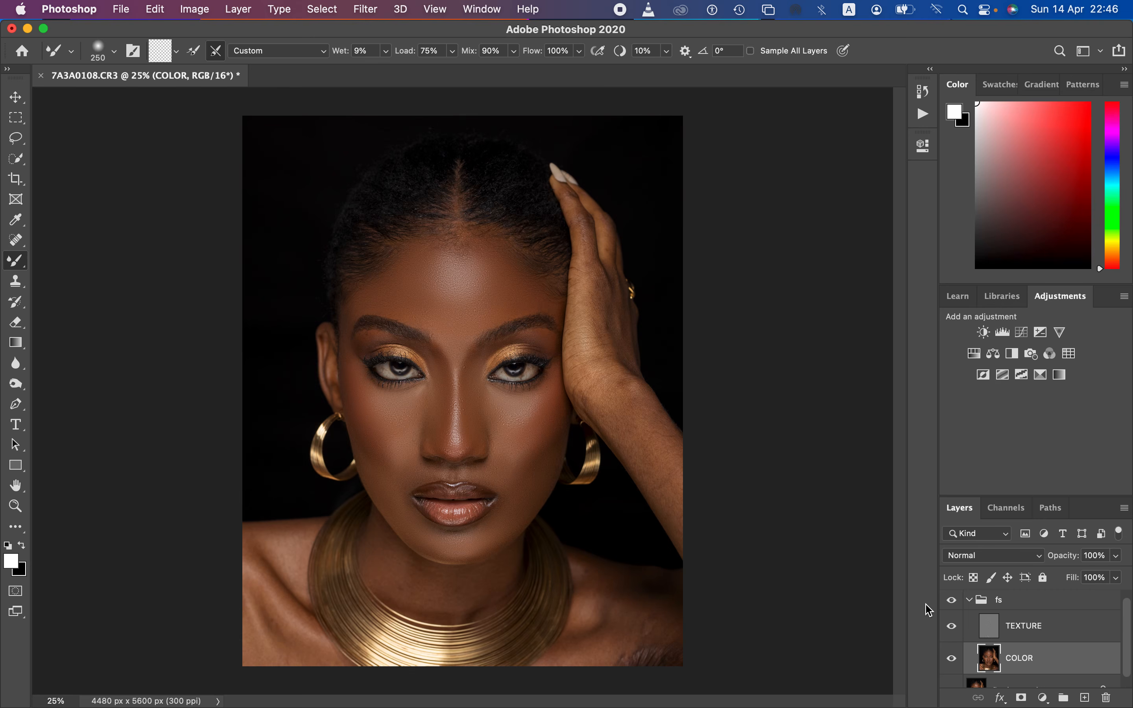
click(952, 602)
click(955, 603)
click(955, 603)
Step: Hide TEXTURE and smooth both shoulders, the chest and the neck on COLOR with the 250 px Mixer Brush
click(953, 627)
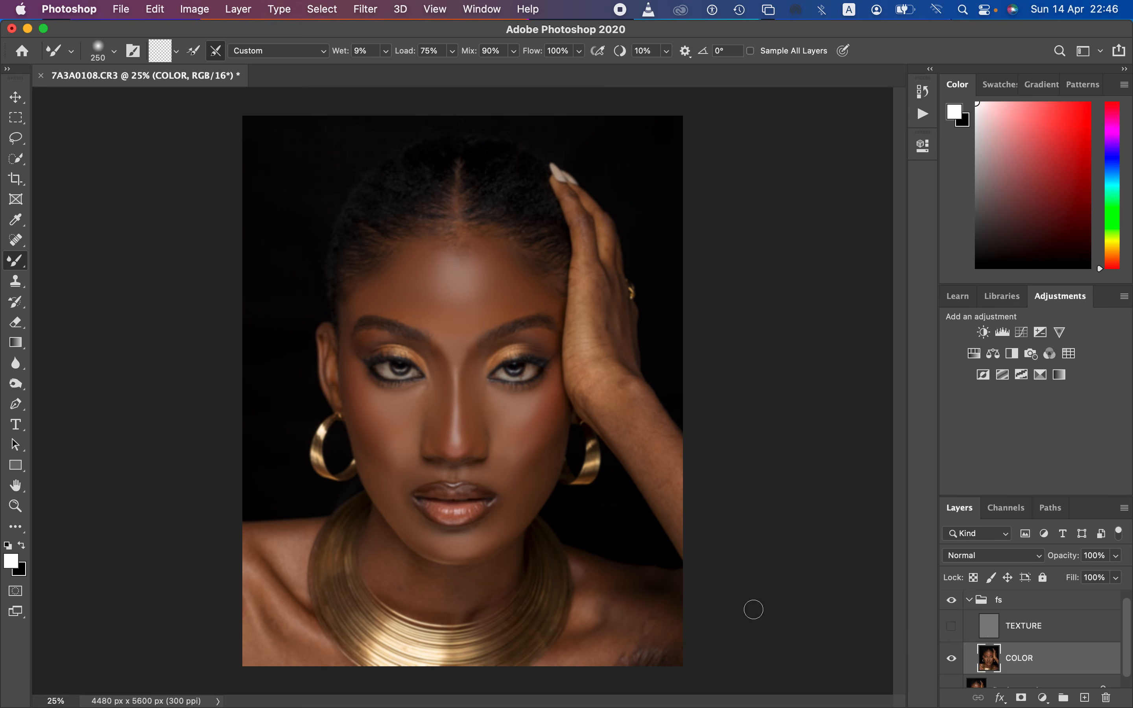
mouse_move(298, 548)
mouse_down()
mouse_move(283, 551)
mouse_move(296, 543)
mouse_move(295, 577)
mouse_move(289, 544)
mouse_move(271, 566)
mouse_move(285, 609)
mouse_move(278, 601)
mouse_move(316, 630)
mouse_up()
mouse_move(265, 602)
mouse_down()
mouse_move(274, 623)
mouse_move(244, 599)
mouse_move(286, 644)
mouse_move(325, 664)
mouse_move(267, 639)
mouse_move(271, 620)
mouse_move(256, 641)
mouse_move(297, 662)
mouse_move(269, 574)
mouse_move(272, 536)
mouse_move(283, 542)
mouse_up()
mouse_move(388, 550)
mouse_down()
mouse_move(399, 582)
mouse_move(435, 591)
mouse_move(425, 593)
mouse_move(382, 551)
mouse_move(382, 563)
mouse_move(425, 585)
mouse_move(495, 570)
mouse_up()
mouse_move(620, 594)
mouse_down()
mouse_move(653, 609)
mouse_move(606, 592)
mouse_move(658, 617)
mouse_move(639, 634)
mouse_move(677, 640)
mouse_move(670, 652)
mouse_move(682, 663)
mouse_move(637, 650)
mouse_move(615, 624)
mouse_move(592, 632)
mouse_move(597, 614)
mouse_move(578, 610)
mouse_up()
mouse_move(608, 569)
mouse_down()
mouse_move(586, 622)
mouse_move(596, 618)
mouse_move(592, 576)
mouse_move(592, 621)
mouse_move(563, 654)
mouse_move(629, 660)
mouse_move(650, 637)
mouse_up()
mouse_move(614, 615)
mouse_down()
mouse_move(653, 641)
mouse_move(646, 654)
mouse_move(674, 656)
mouse_move(596, 591)
mouse_up()
Step: Blend the skin tones of the raised forearm, hand and fingers on COLOR
mouse_move(651, 449)
mouse_down()
mouse_move(636, 427)
mouse_move(672, 477)
mouse_move(636, 421)
mouse_move(674, 490)
mouse_move(595, 370)
mouse_move(681, 527)
mouse_up()
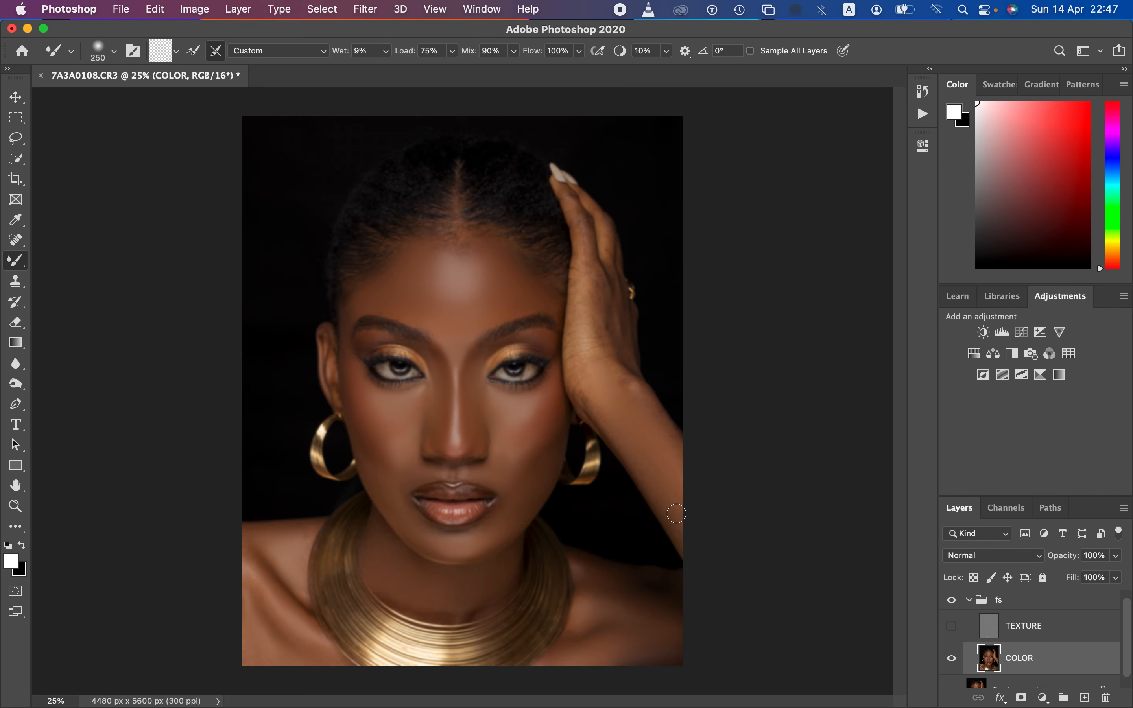
drag(644, 404, 666, 431)
drag(633, 379, 592, 265)
mouse_move(583, 223)
mouse_down()
mouse_move(573, 204)
mouse_move(590, 286)
mouse_move(591, 270)
mouse_move(604, 299)
mouse_move(597, 347)
mouse_move(592, 298)
mouse_move(588, 363)
mouse_move(586, 283)
mouse_move(590, 393)
mouse_move(601, 413)
mouse_move(615, 404)
mouse_move(610, 349)
mouse_move(621, 380)
mouse_move(668, 430)
mouse_move(614, 438)
mouse_move(583, 399)
mouse_move(587, 255)
mouse_move(608, 253)
mouse_move(609, 240)
mouse_up()
Step: Refine the forehead, jaw, neck, shoulder and hand on COLOR, enlarging the Mixer Brush to 500 px
drag(498, 295, 488, 282)
mouse_move(537, 478)
mouse_down()
mouse_move(515, 503)
mouse_move(518, 456)
mouse_move(538, 442)
mouse_move(499, 467)
mouse_up()
mouse_move(450, 567)
mouse_down()
mouse_move(467, 587)
mouse_move(523, 570)
mouse_up()
mouse_move(604, 630)
mouse_down()
mouse_move(573, 640)
mouse_move(659, 640)
mouse_up()
key(])
mouse_move(633, 598)
mouse_down()
mouse_move(651, 614)
mouse_move(659, 653)
mouse_move(630, 650)
mouse_up()
drag(481, 263, 461, 278)
click(591, 221)
Step: Show TEXTURE and toggle the fs group repeatedly to compare the body and hand smoothing before and after
click(956, 630)
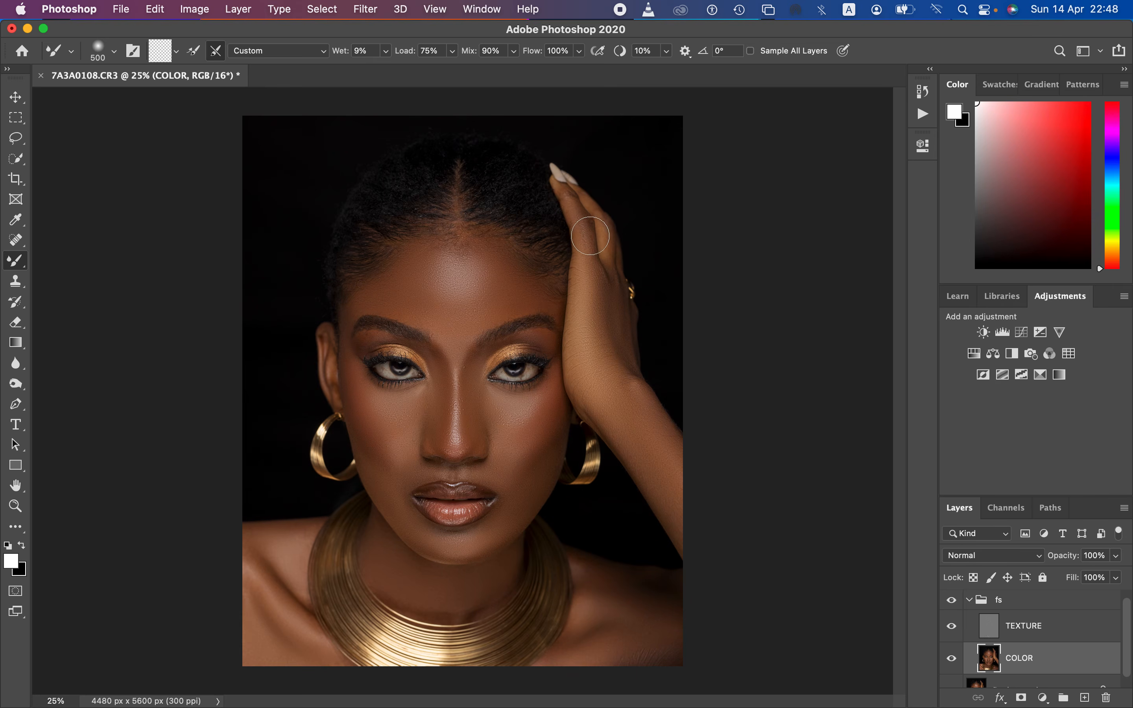
click(952, 602)
click(952, 602)
click(952, 602)
click(951, 602)
click(952, 600)
click(952, 600)
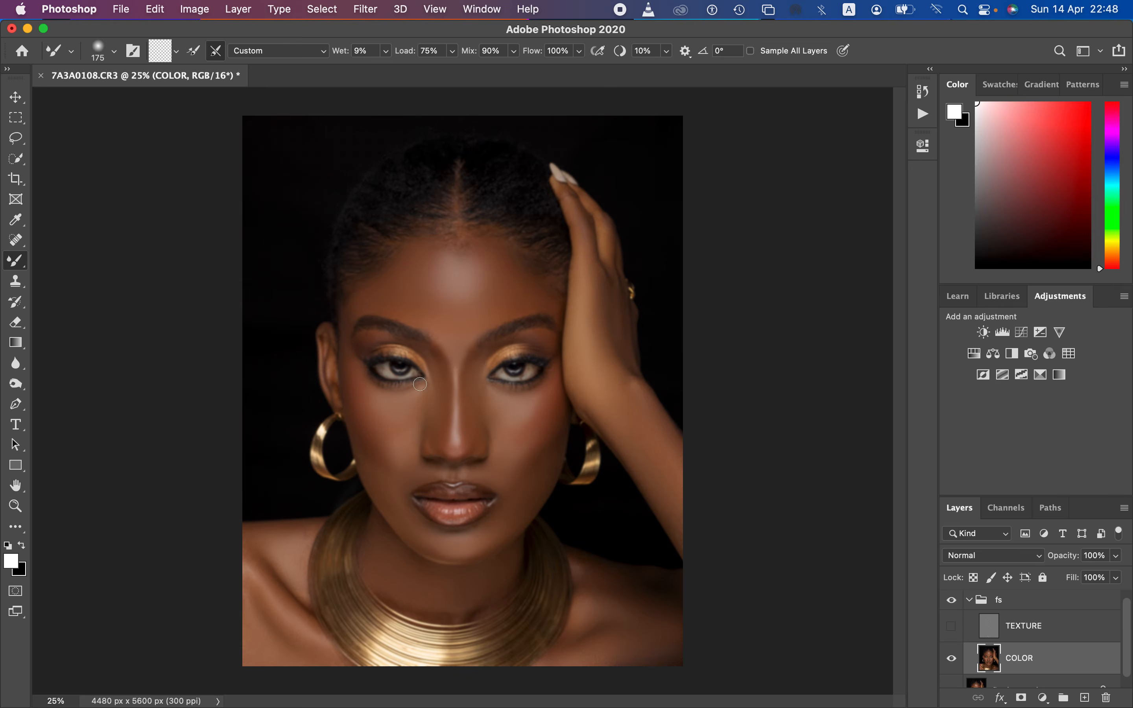
Step: With TEXTURE hidden, blend the eyelids, upper lip area, shoulder and forehead using Mixer Brush sizes between 175 and 300 px
mouse_move(366, 347)
mouse_down()
mouse_move(370, 334)
mouse_move(387, 337)
mouse_move(434, 363)
mouse_move(372, 339)
mouse_move(387, 341)
mouse_up()
mouse_move(527, 337)
mouse_down()
mouse_move(483, 354)
mouse_move(520, 338)
mouse_move(550, 347)
mouse_up()
mouse_move(484, 473)
mouse_down()
mouse_move(413, 479)
mouse_move(404, 501)
mouse_up()
drag(313, 537, 304, 549)
mouse_move(490, 275)
mouse_down()
mouse_move(481, 263)
mouse_move(455, 286)
mouse_move(442, 263)
mouse_move(424, 269)
mouse_up()
Step: Show TEXTURE and check the finished Mixer Brush blending against the original by toggling the fs group
click(951, 627)
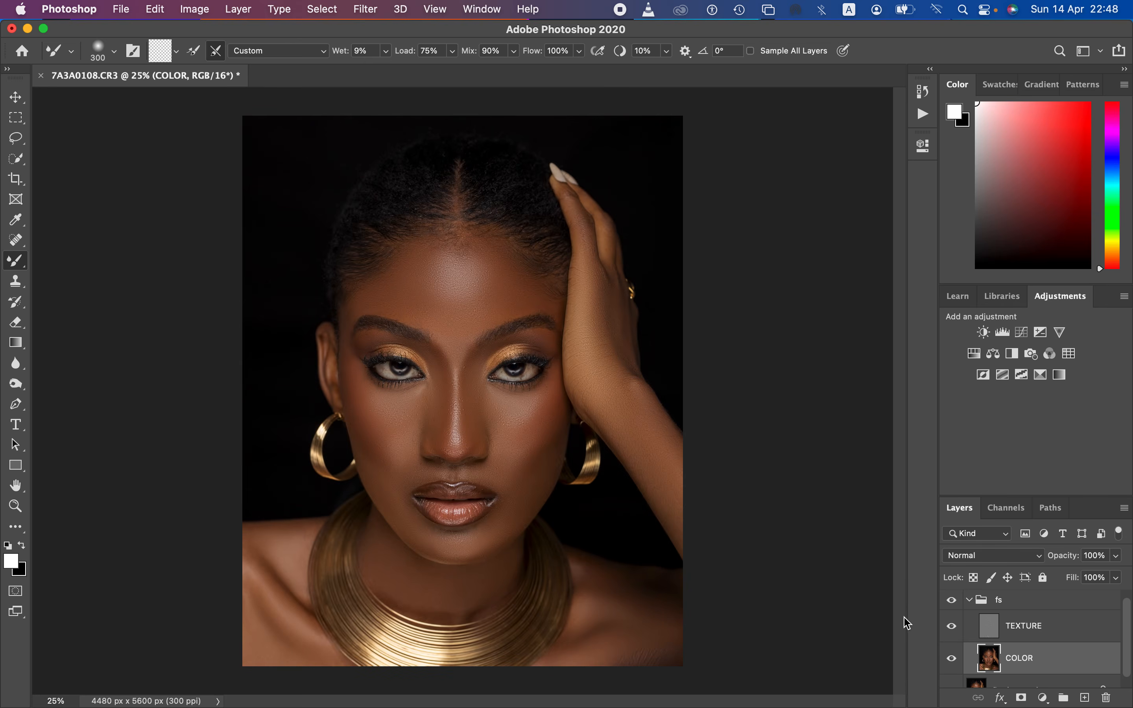
click(952, 607)
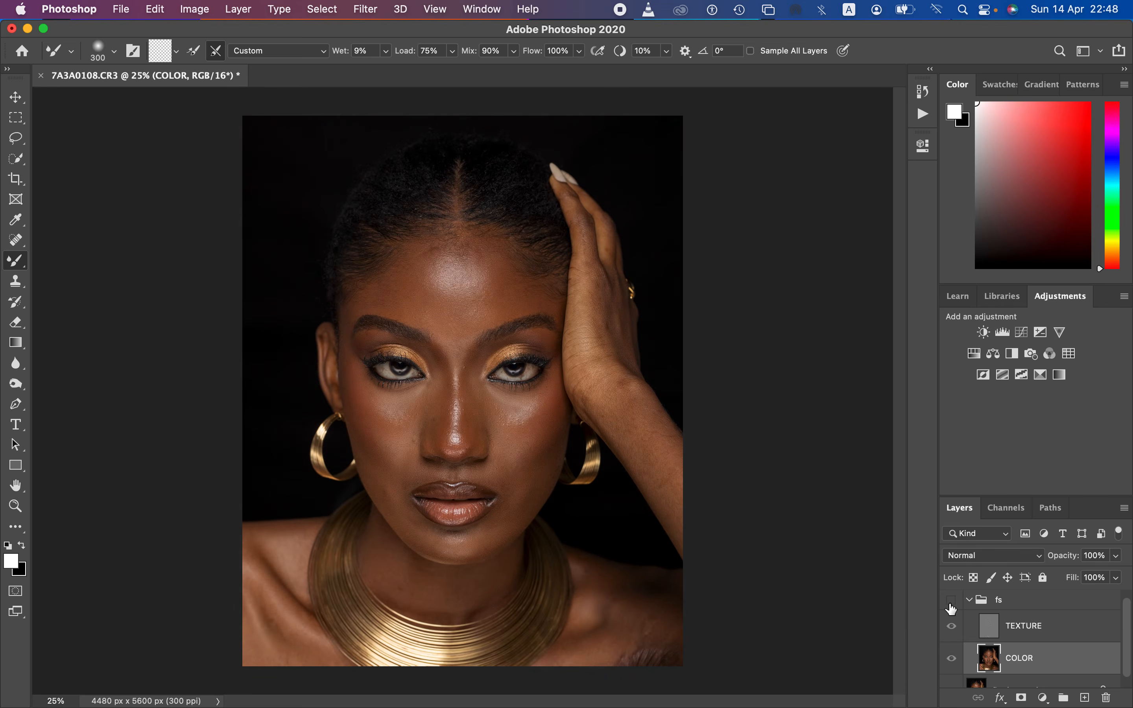
click(951, 607)
click(950, 606)
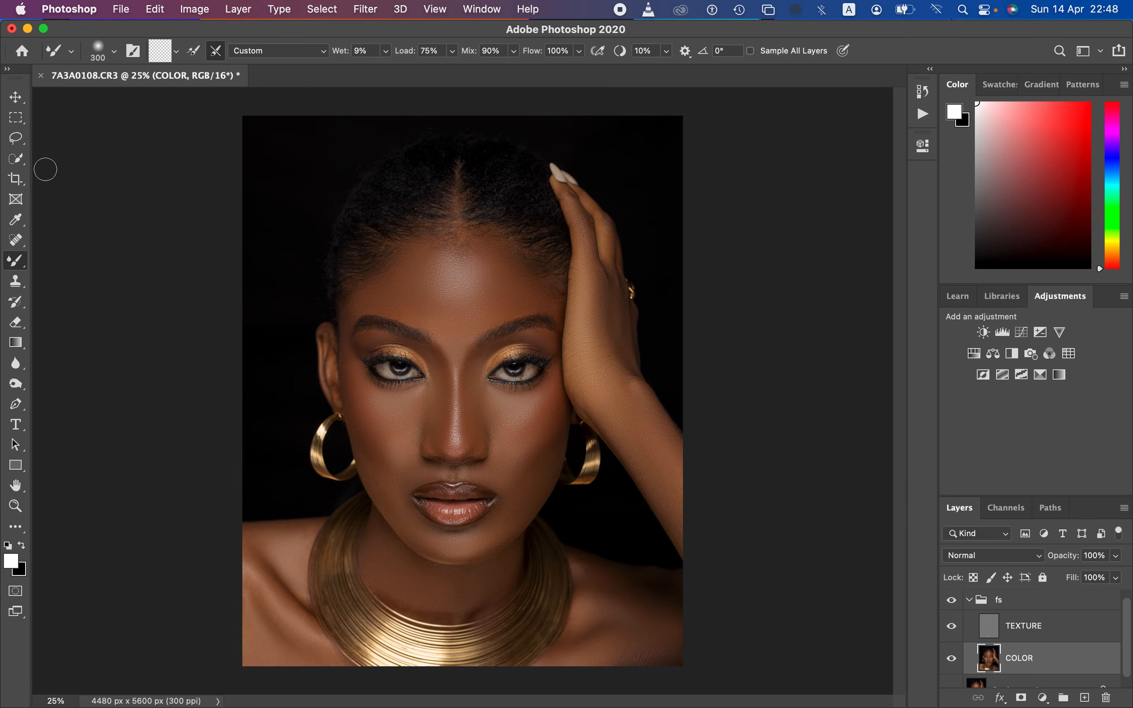
Step: Switch from the Mixer Brush to the standard Lasso Tool
click(17, 141)
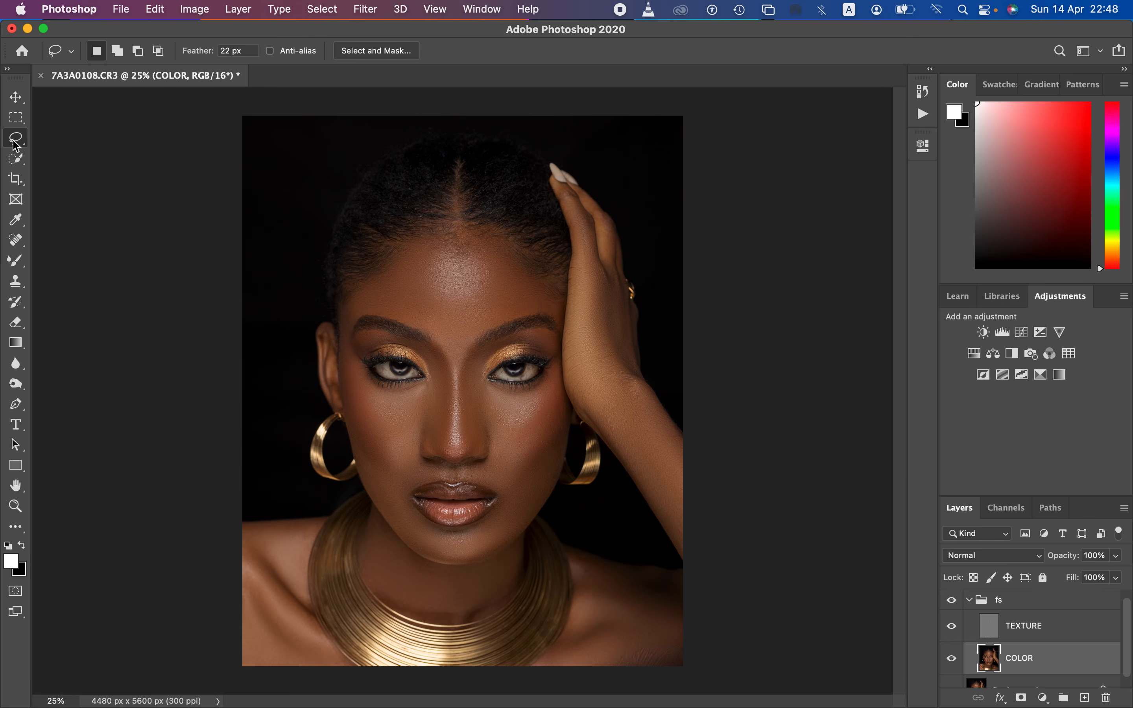
click(14, 142)
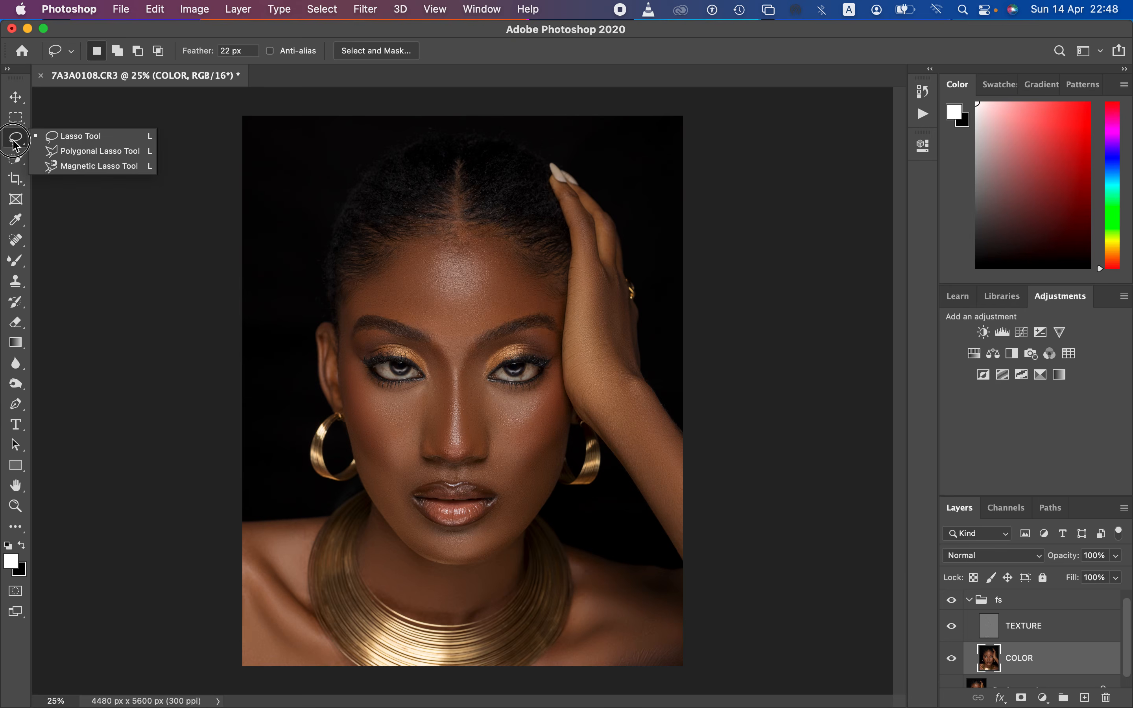
click(58, 136)
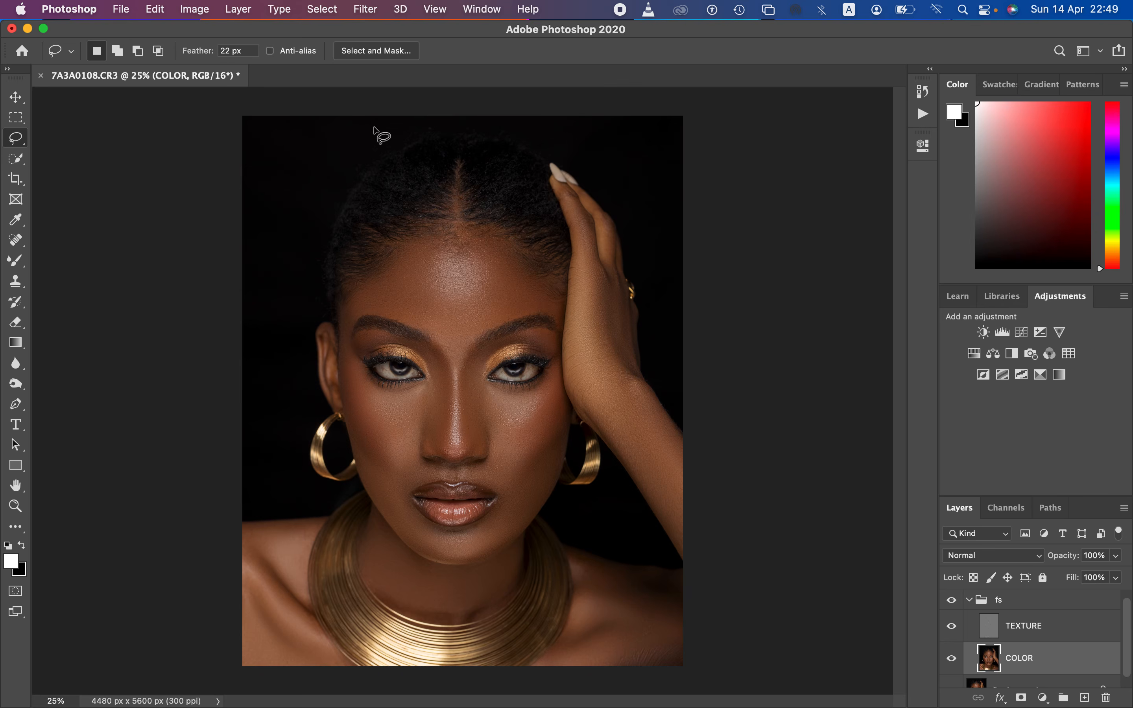
Step: Try a lasso selection around the forehead highlight with a 0 px feather, inspect its edge in Quick Mask, and deselect it
double_click(229, 52)
mouse_move(435, 241)
mouse_down()
mouse_move(397, 265)
mouse_move(420, 315)
mouse_move(461, 322)
mouse_move(495, 273)
mouse_move(448, 243)
mouse_up()
key(q)
key(x)
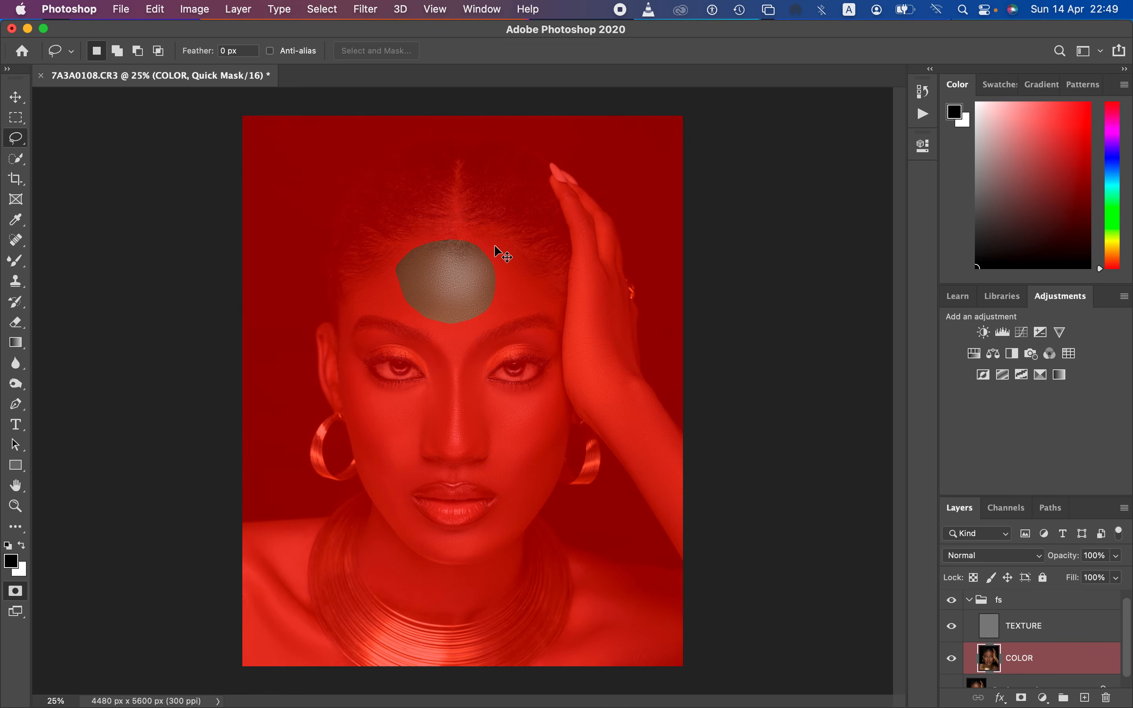
key(super+plus)
key(super+plus)
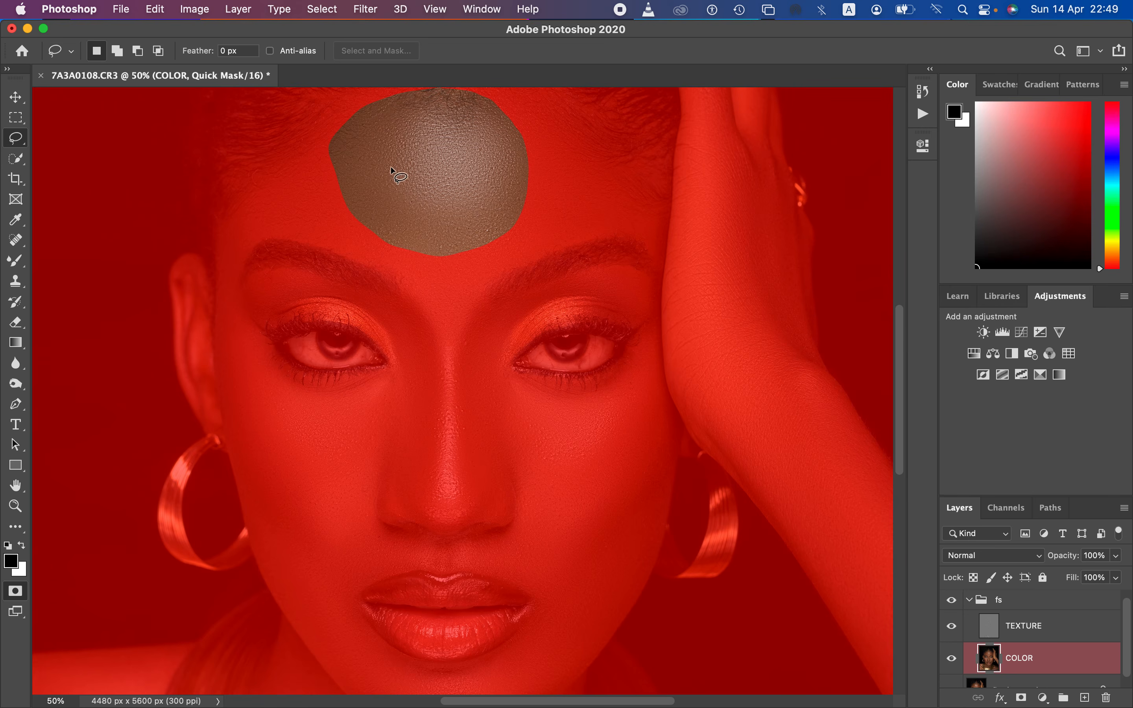
key(q)
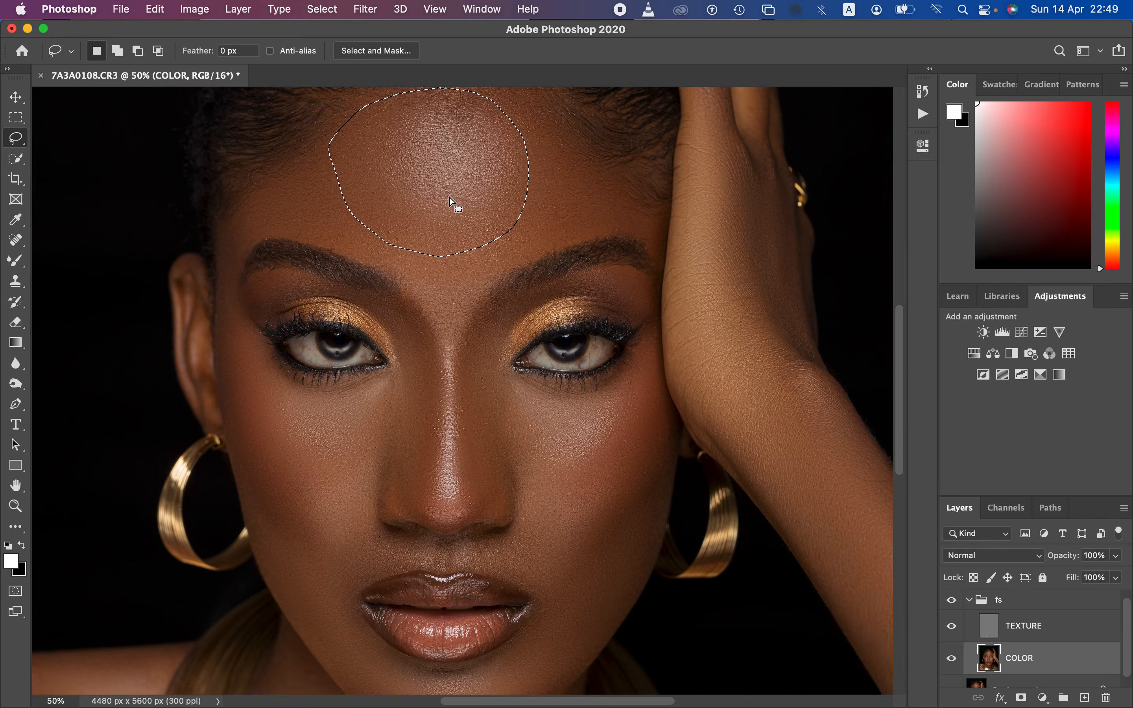
key(super+d)
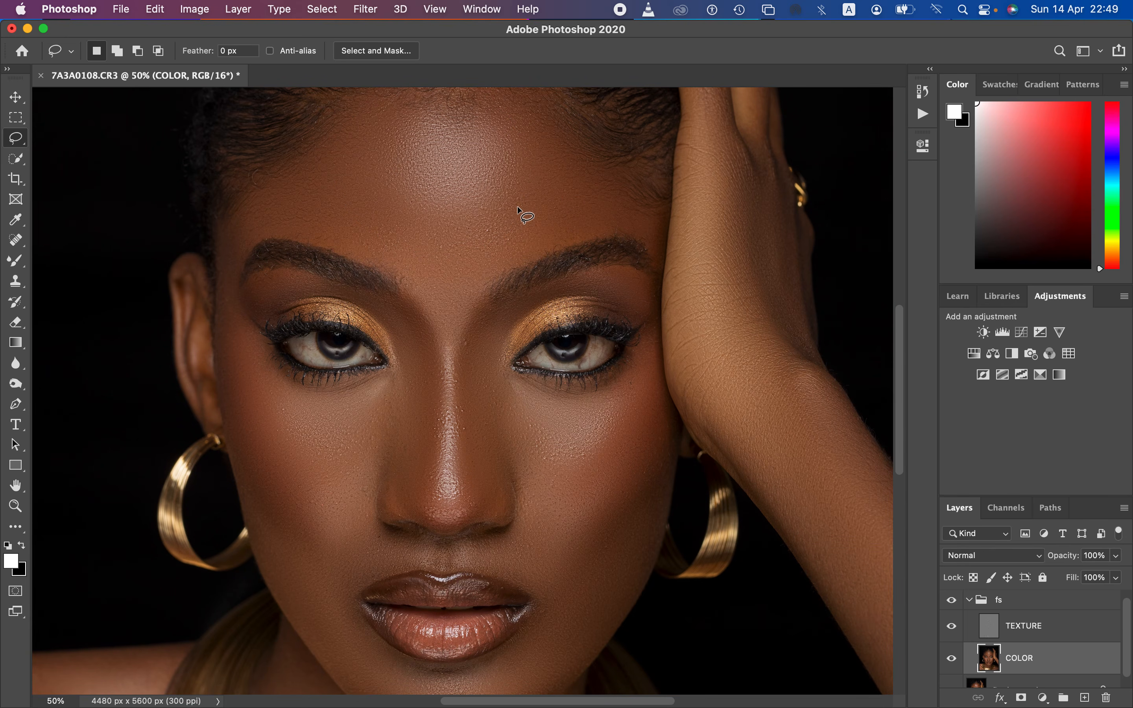
Step: Set the Lasso feather to 22 px, inspect a forehead selection's soft edge in Quick Mask, and deselect it
click(229, 51)
text(22)
mouse_move(437, 104)
mouse_down()
mouse_move(445, 244)
mouse_move(452, 103)
mouse_move(438, 104)
mouse_up()
key(q)
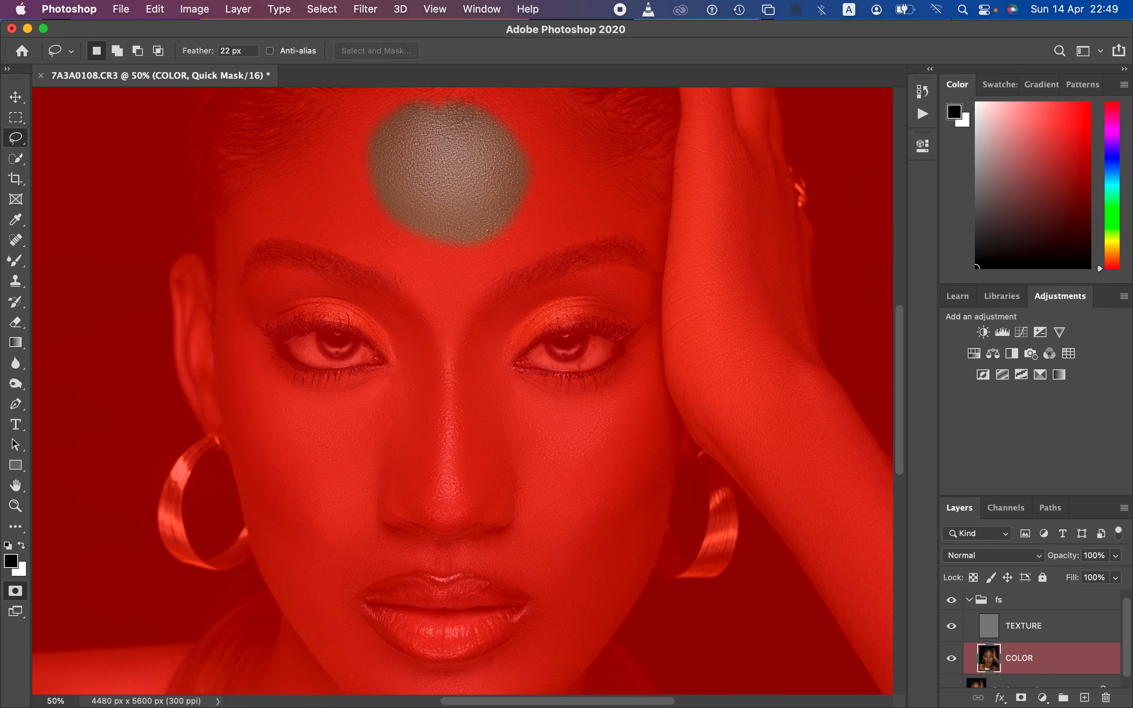
key(q)
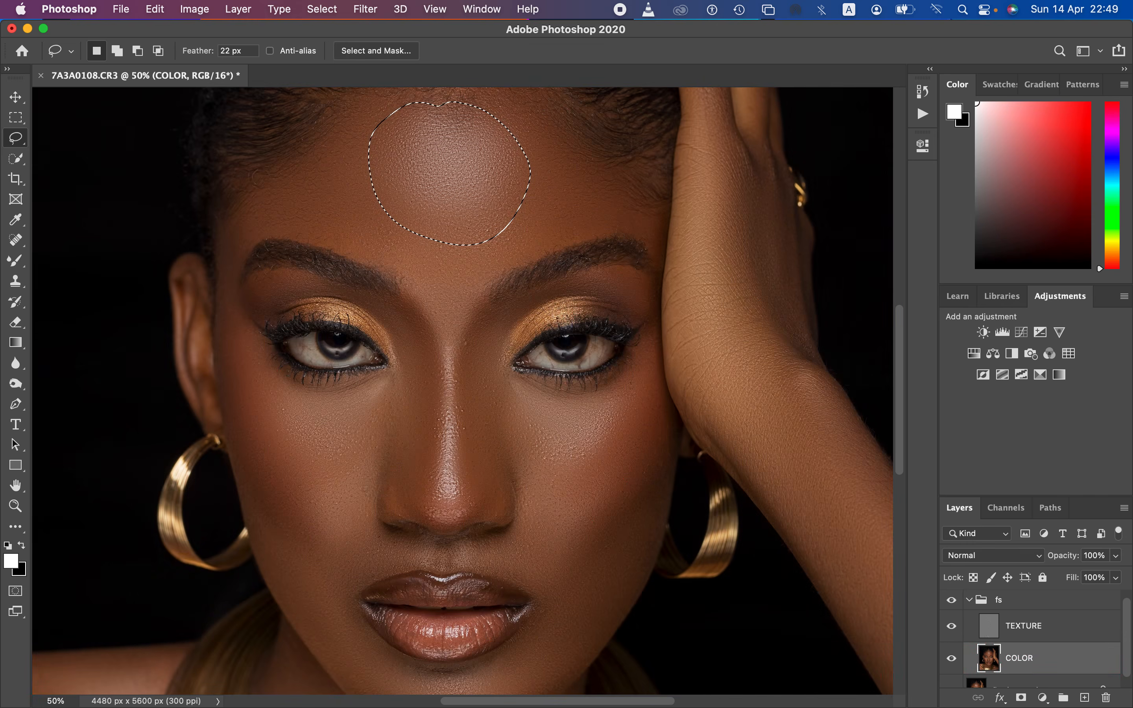
key(super+d)
key(super+minus)
key(super+plus)
scroll(463, 391, up, 5)
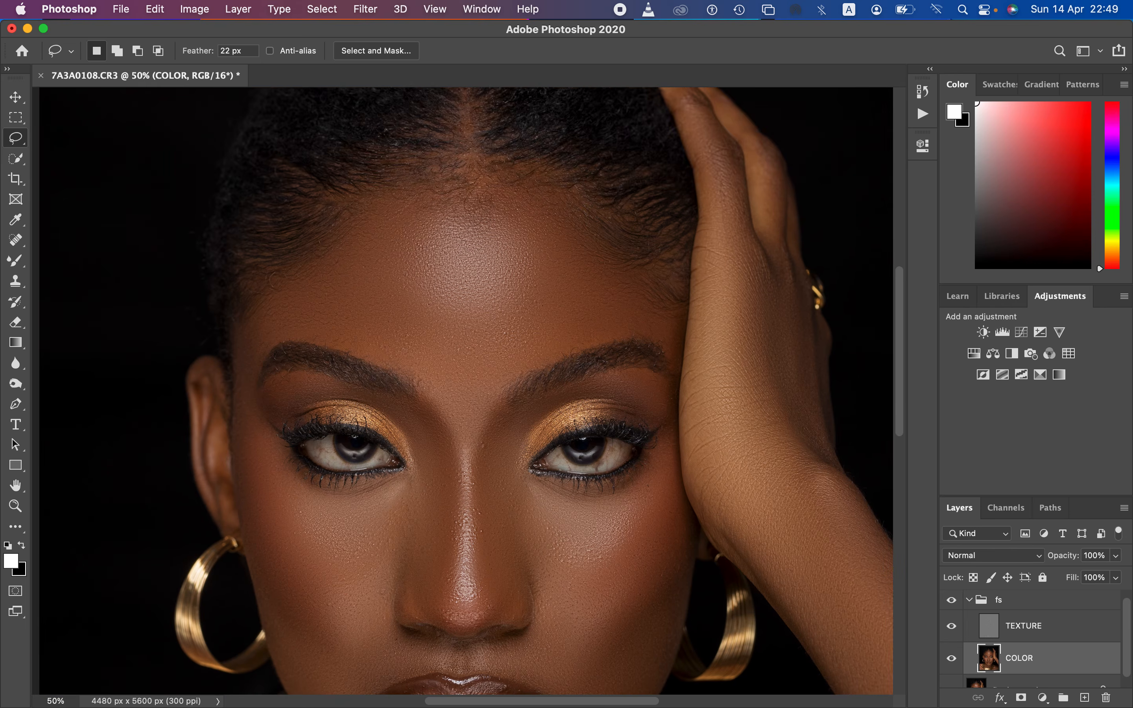
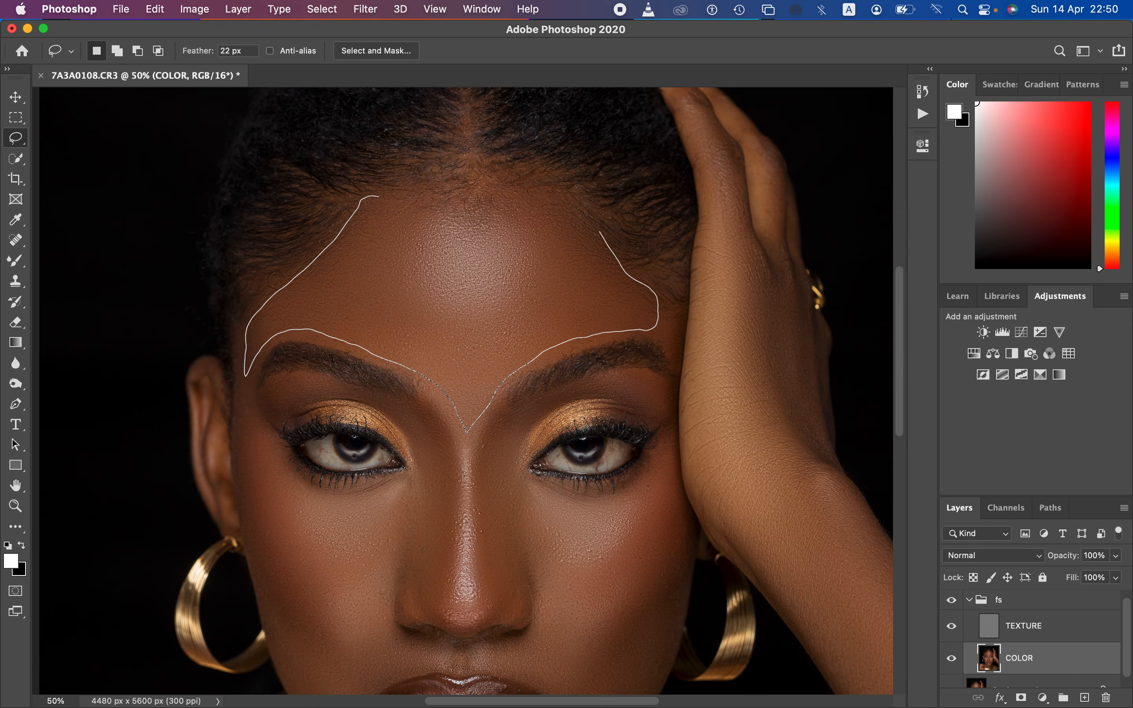
Step: Lasso the forehead between hairline and brows on COLOR, soften it with a 21 px Gaussian Blur, and deselect
drag(387, 189, 379, 195)
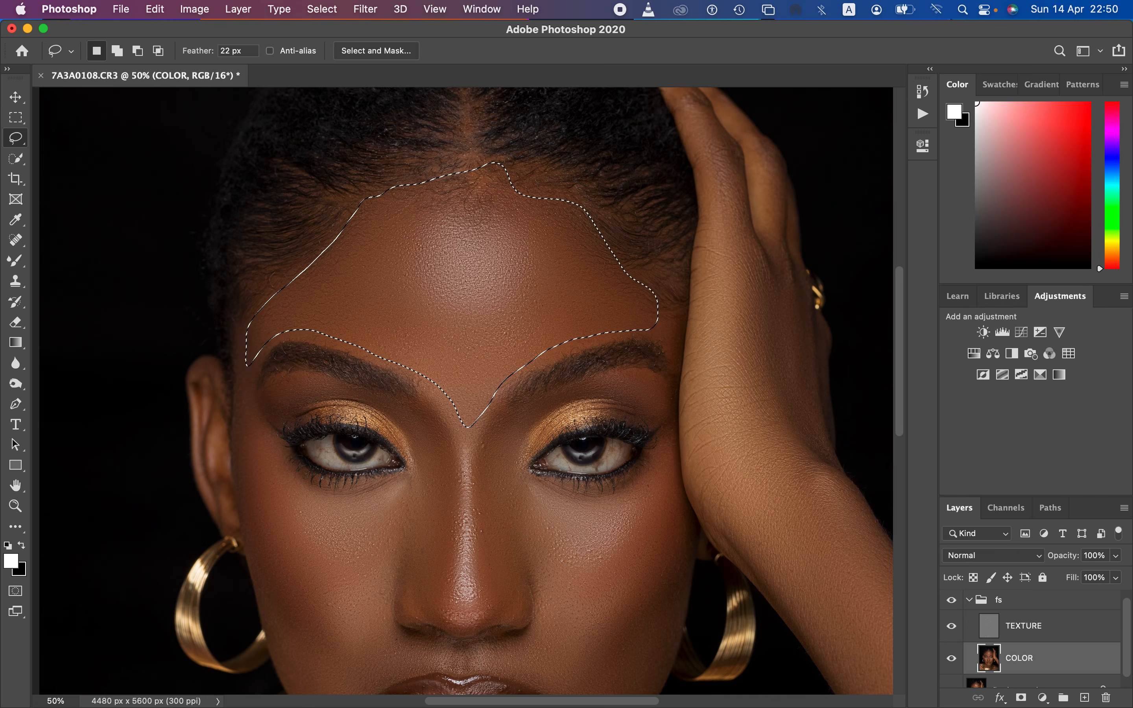
click(365, 9)
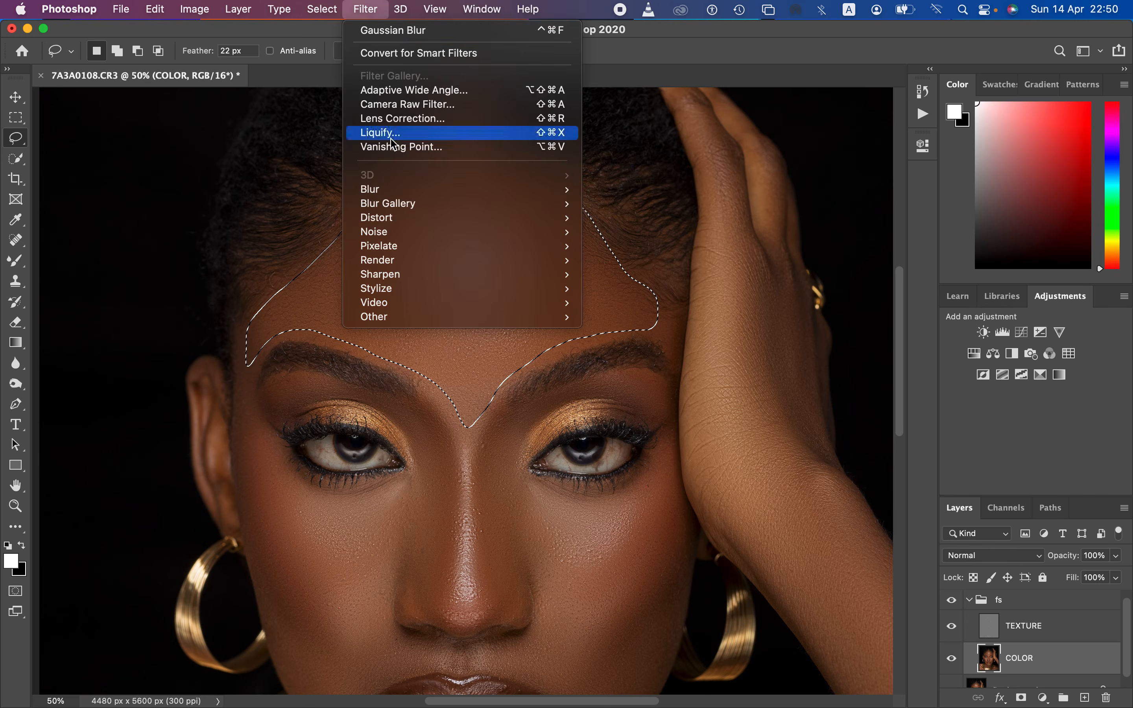
mouse_move(397, 189)
click(650, 250)
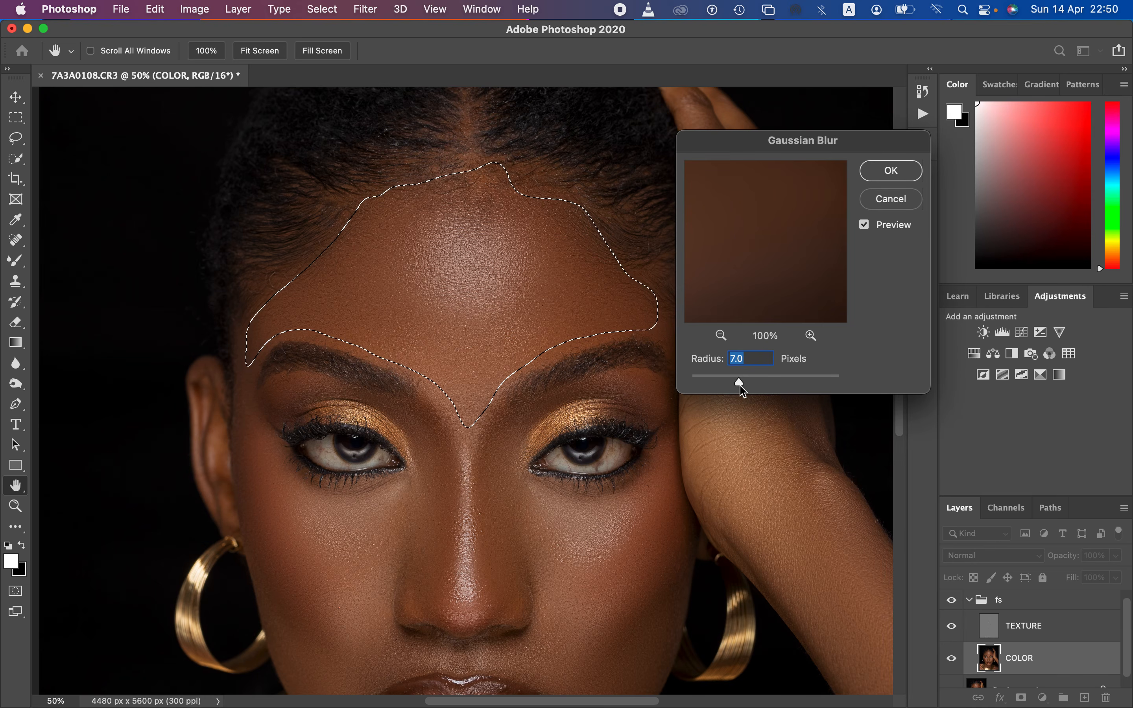
drag(745, 391, 758, 385)
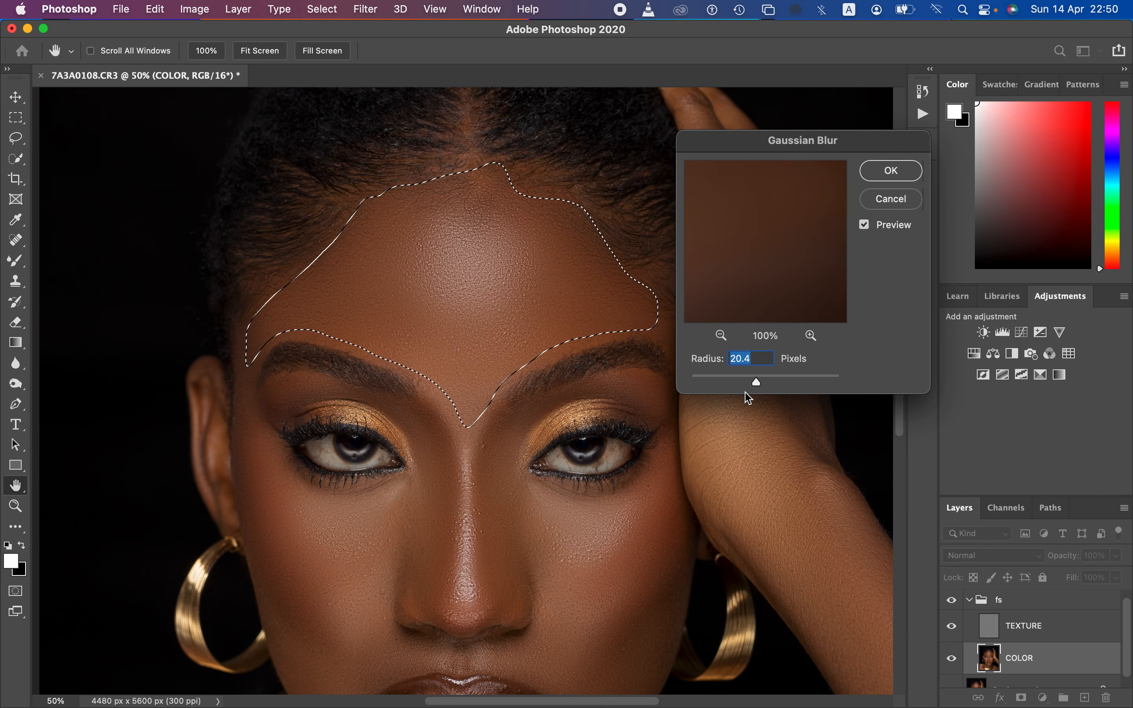
drag(758, 388, 760, 387)
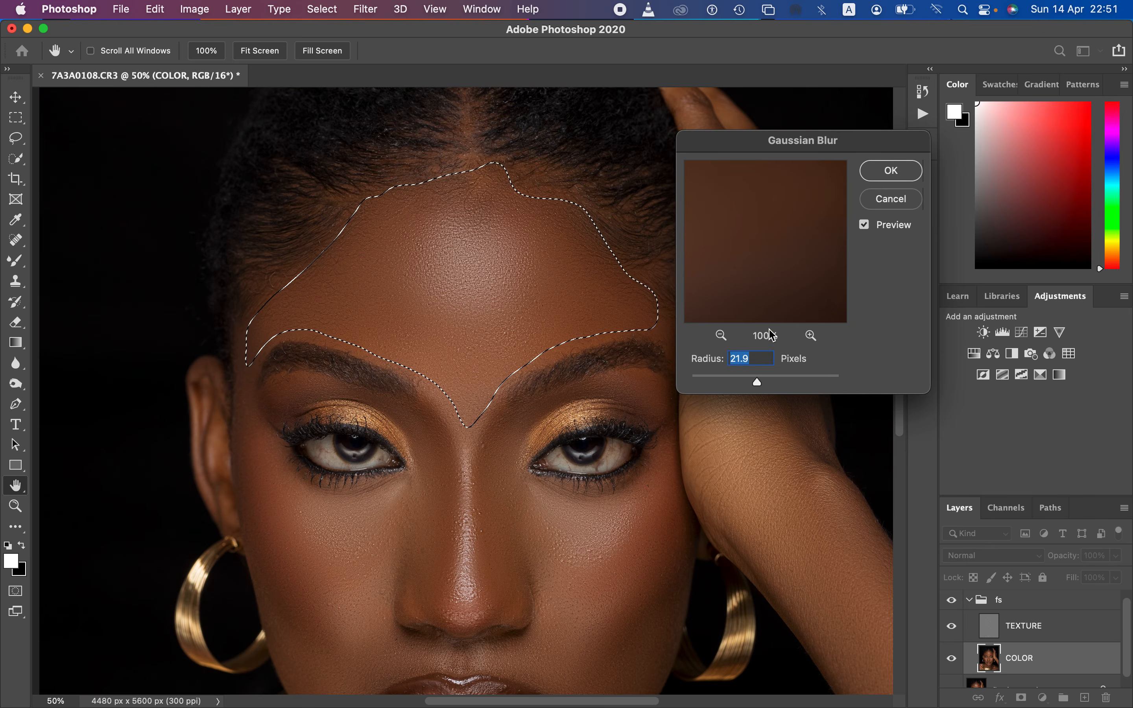
text(7)
drag(747, 359, 727, 364)
text(20)
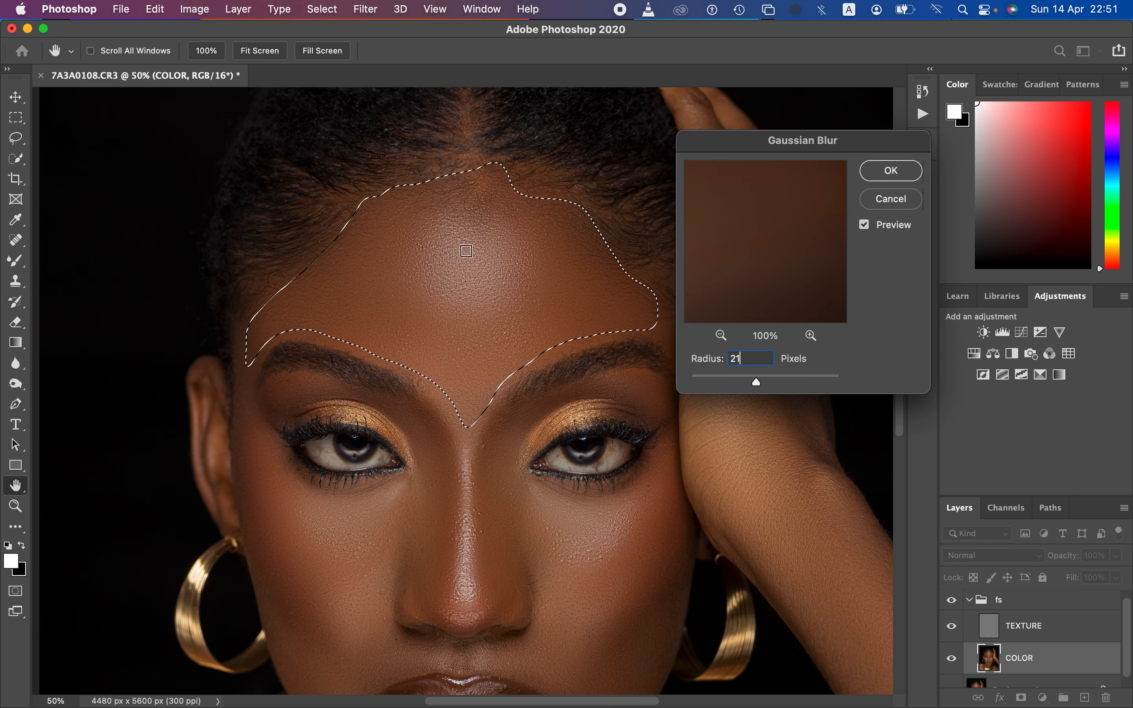
click(884, 172)
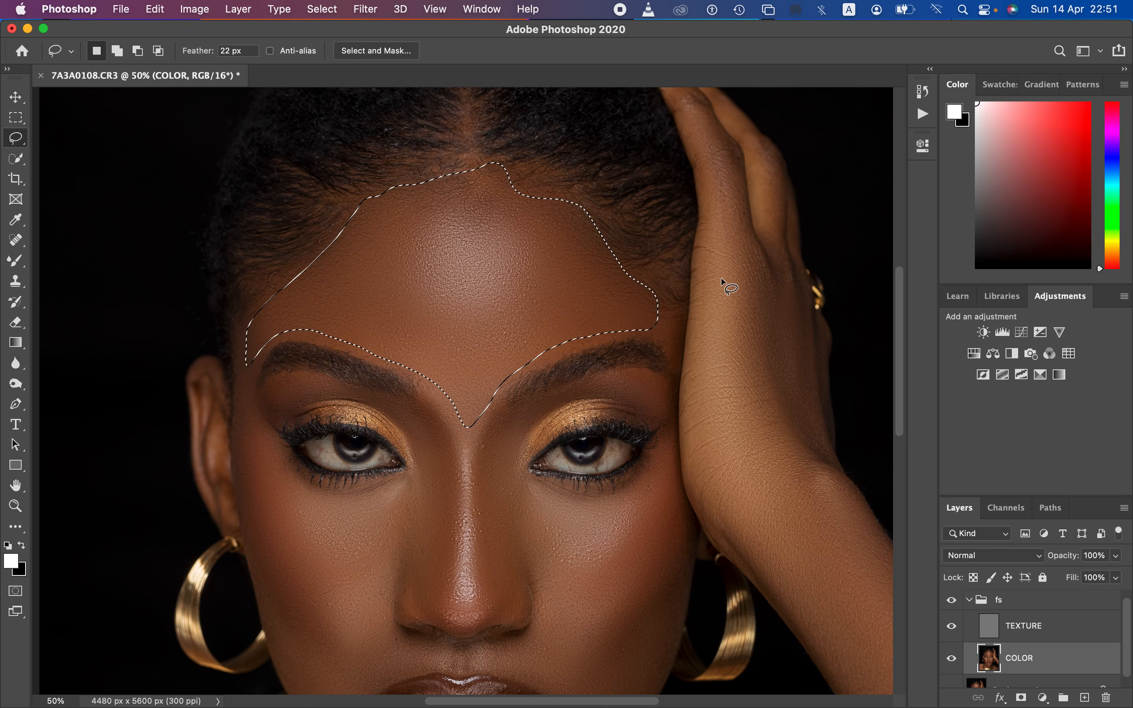
key(super+minus)
key(super+plus)
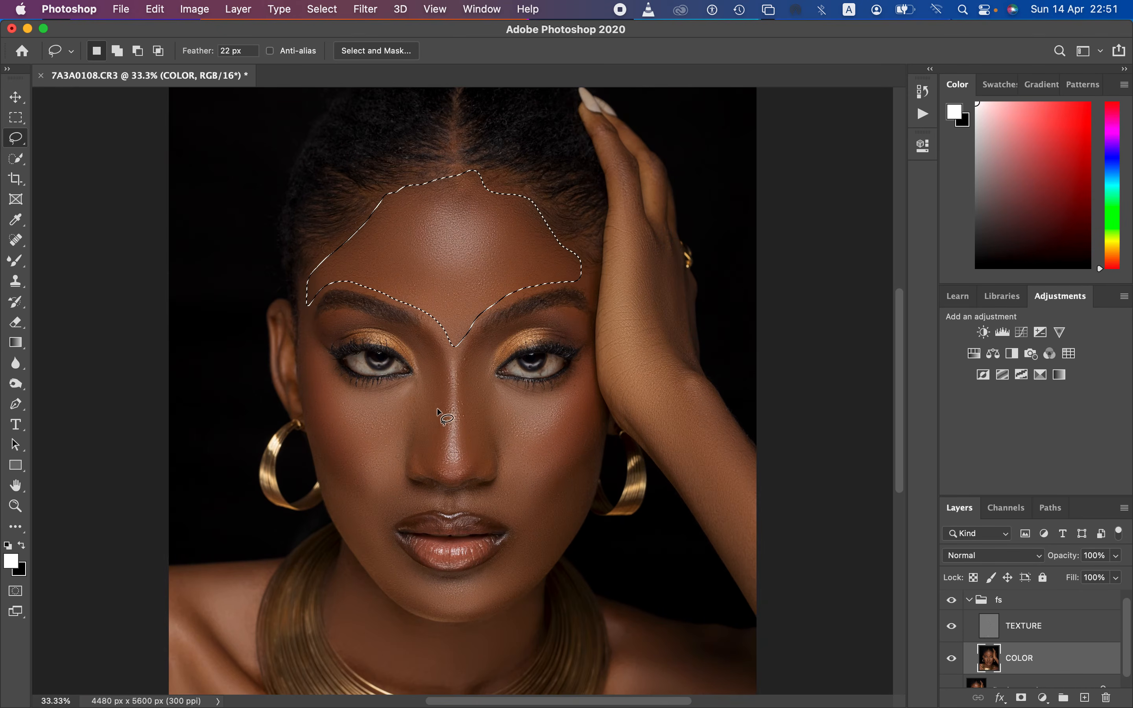
key(super+d)
Step: Lasso the left cheek in the image below the eye and apply a 21 px Gaussian Blur to it
mouse_move(306, 331)
mouse_down()
mouse_move(356, 393)
mouse_move(421, 381)
mouse_move(377, 468)
mouse_move(333, 450)
mouse_move(304, 339)
mouse_up()
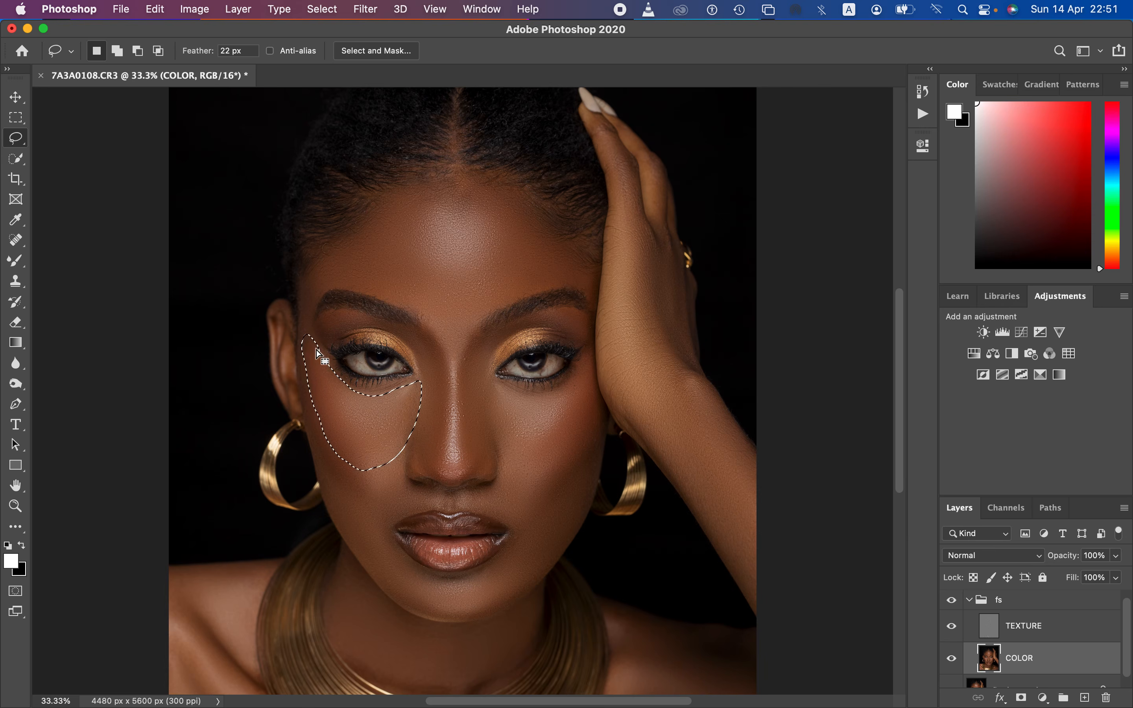
click(365, 9)
mouse_move(435, 189)
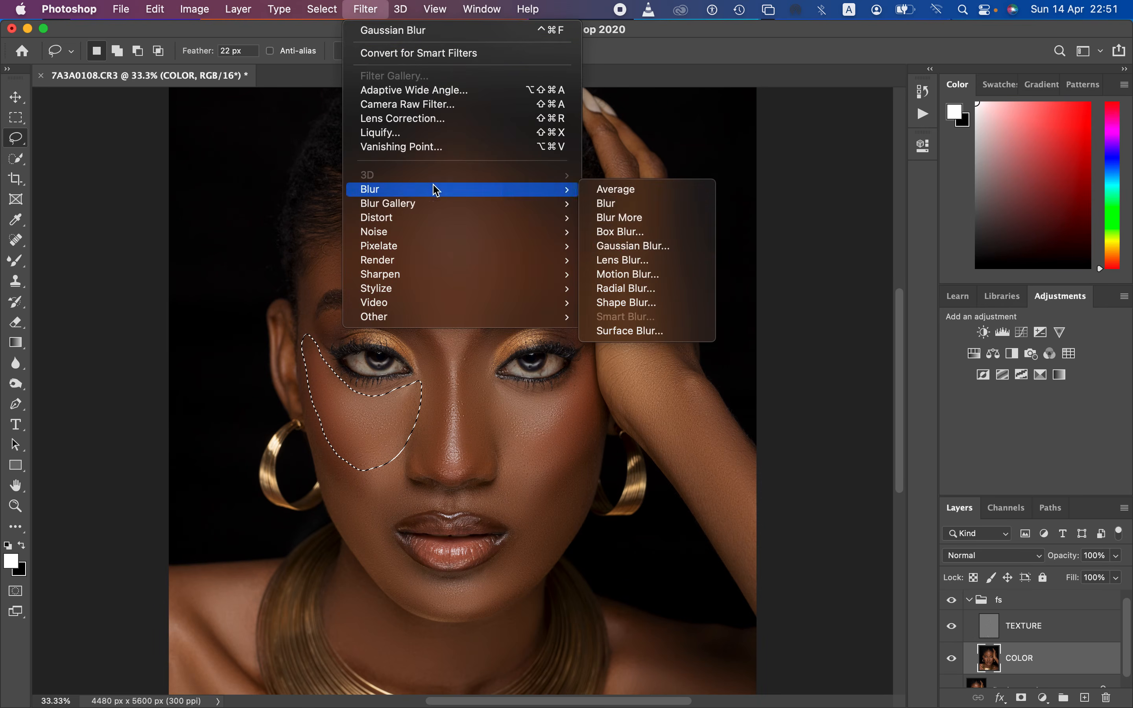
click(632, 246)
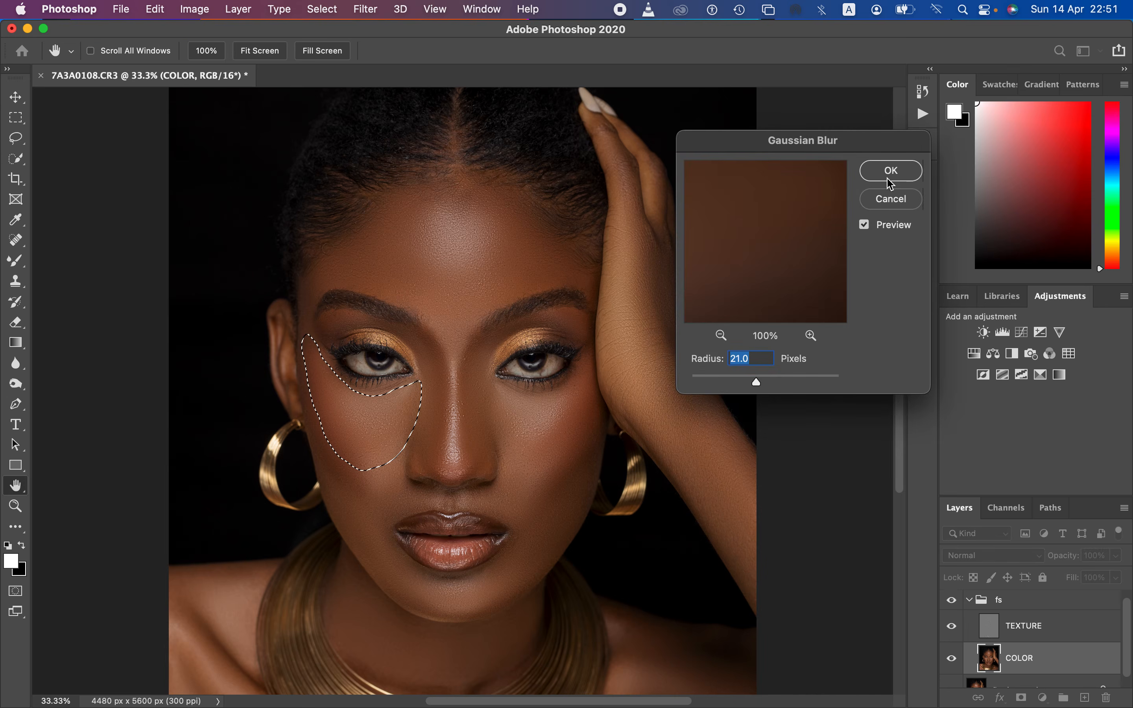
click(891, 171)
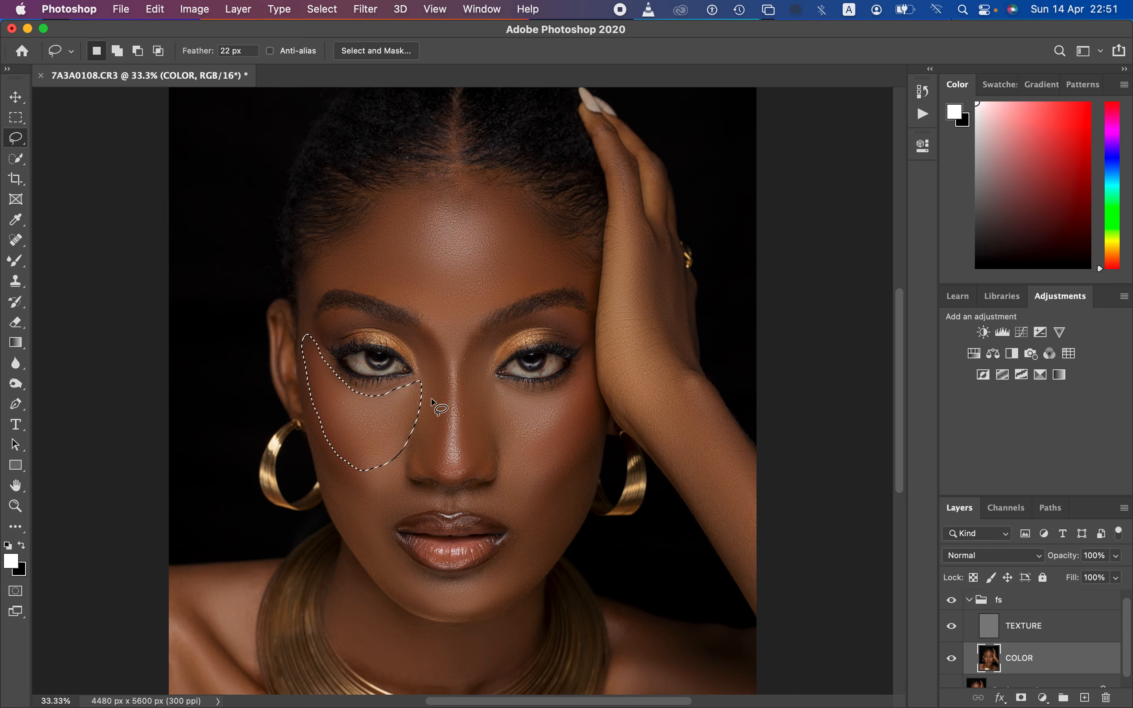
Step: Apply Fade Gaussian Blur in Normal mode to the left cheek's blur and deselect the area
right_click(401, 422)
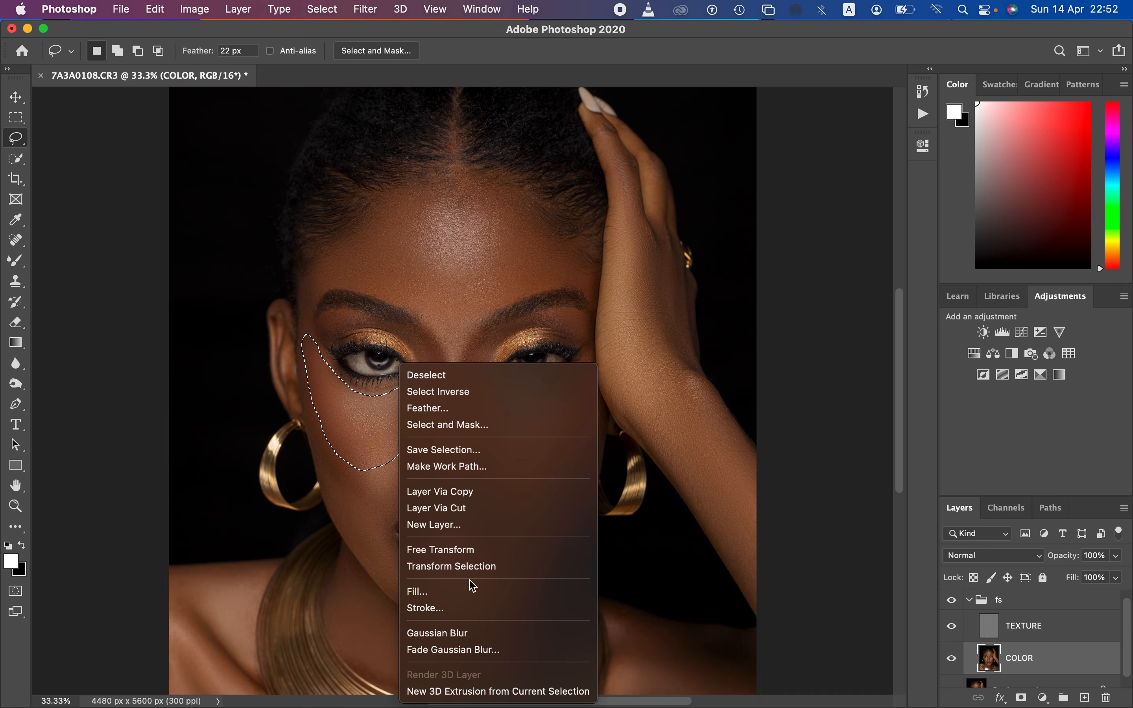
click(461, 650)
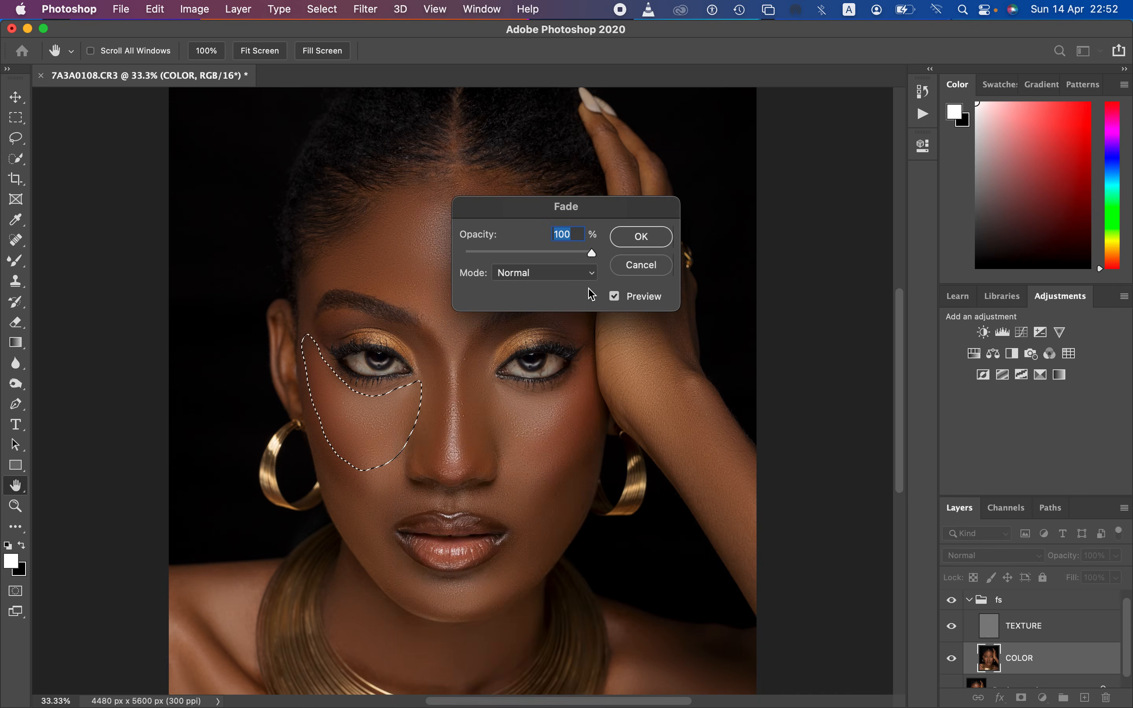
mouse_move(590, 253)
mouse_down()
mouse_move(539, 253)
mouse_move(590, 253)
mouse_up()
click(624, 239)
key(l)
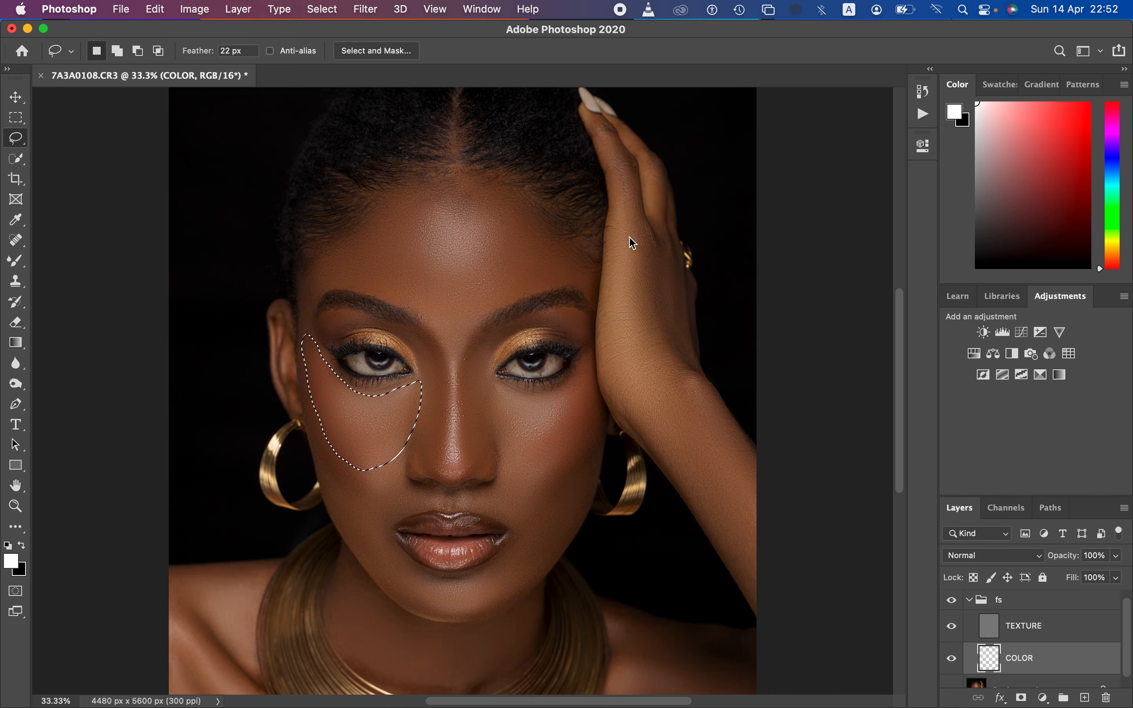
click(532, 405)
Step: Lasso the skin directly under the right eye in the image, apply a 21 px Gaussian Blur, and deselect
mouse_move(489, 384)
mouse_down()
mouse_move(500, 444)
mouse_move(534, 462)
mouse_move(570, 427)
mouse_move(579, 382)
mouse_move(497, 384)
mouse_up()
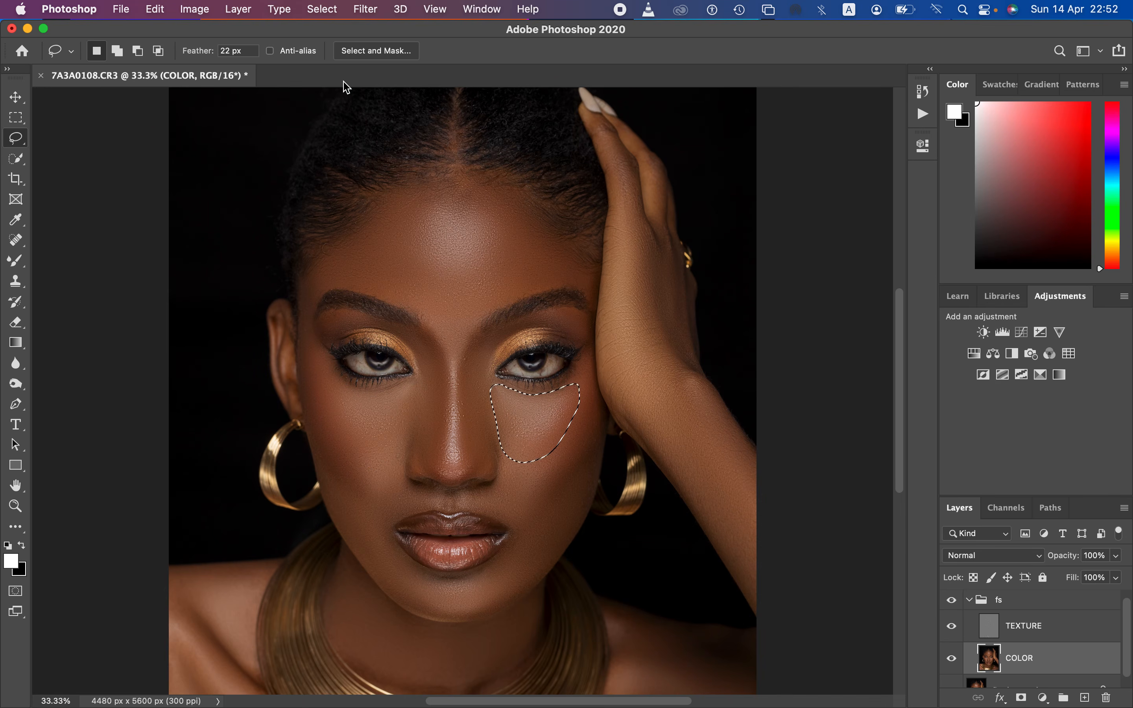
click(365, 9)
mouse_move(409, 193)
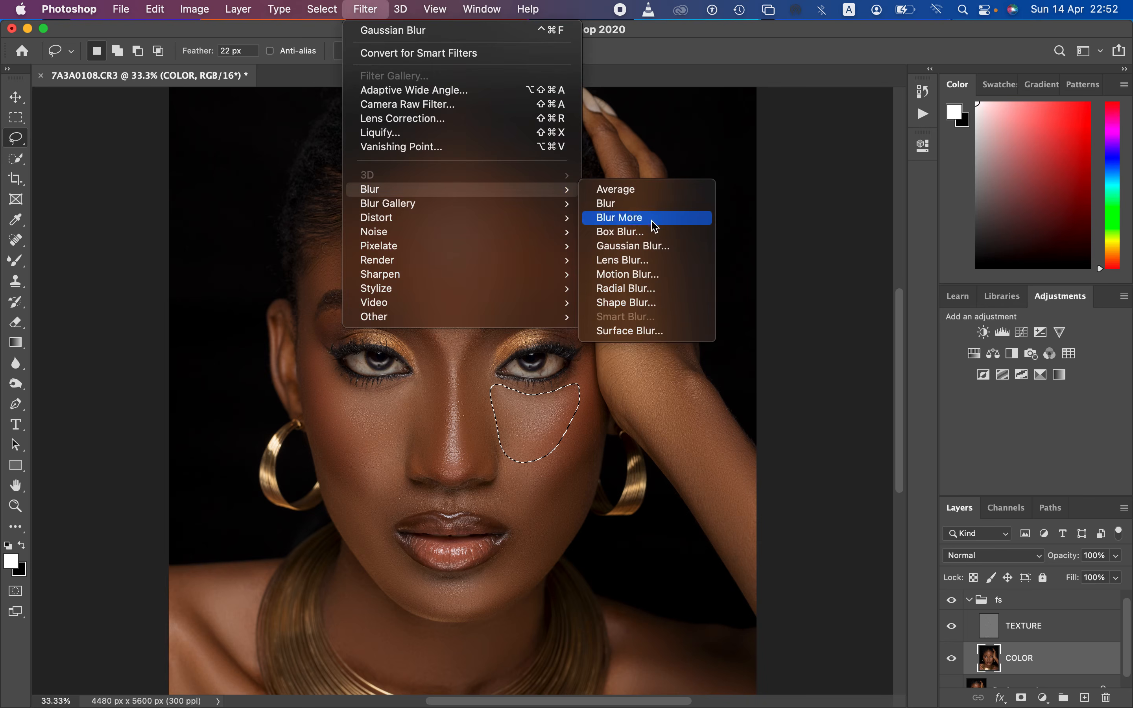
click(653, 246)
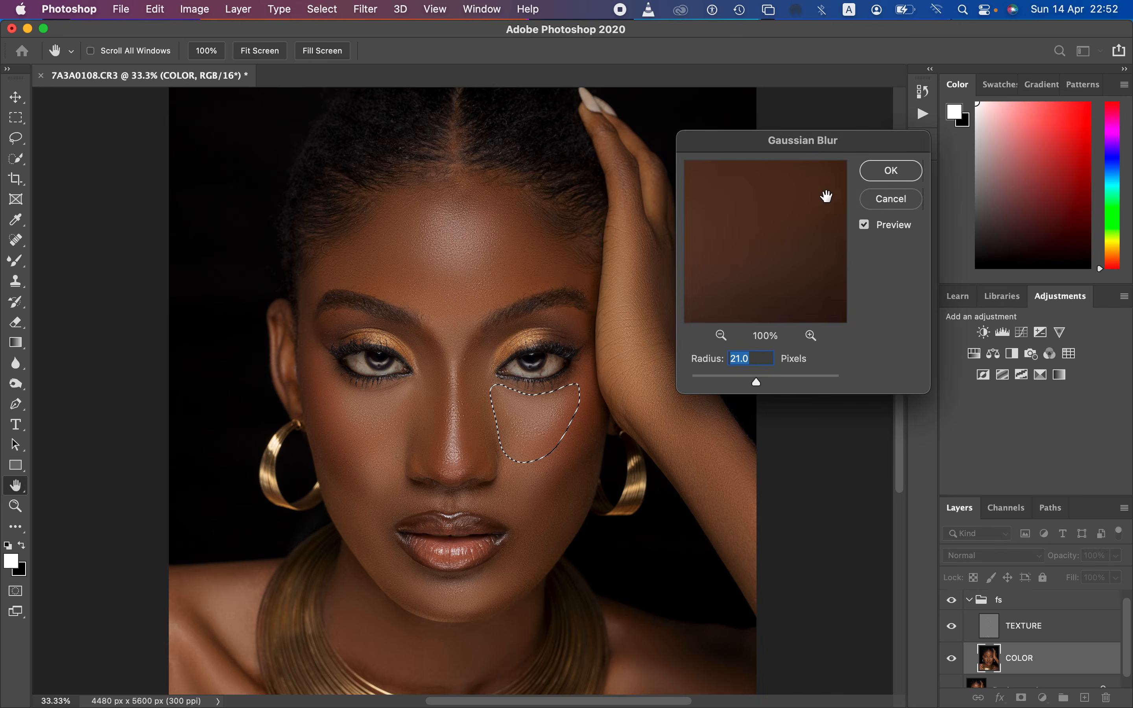
click(891, 170)
click(591, 450)
Step: Lasso the right outer cheek down to the jaw, blur it with a 21 px Gaussian Blur, and deselect
mouse_move(569, 391)
mouse_down()
mouse_move(506, 499)
mouse_move(532, 555)
mouse_move(584, 454)
mouse_move(572, 394)
mouse_up()
click(372, 12)
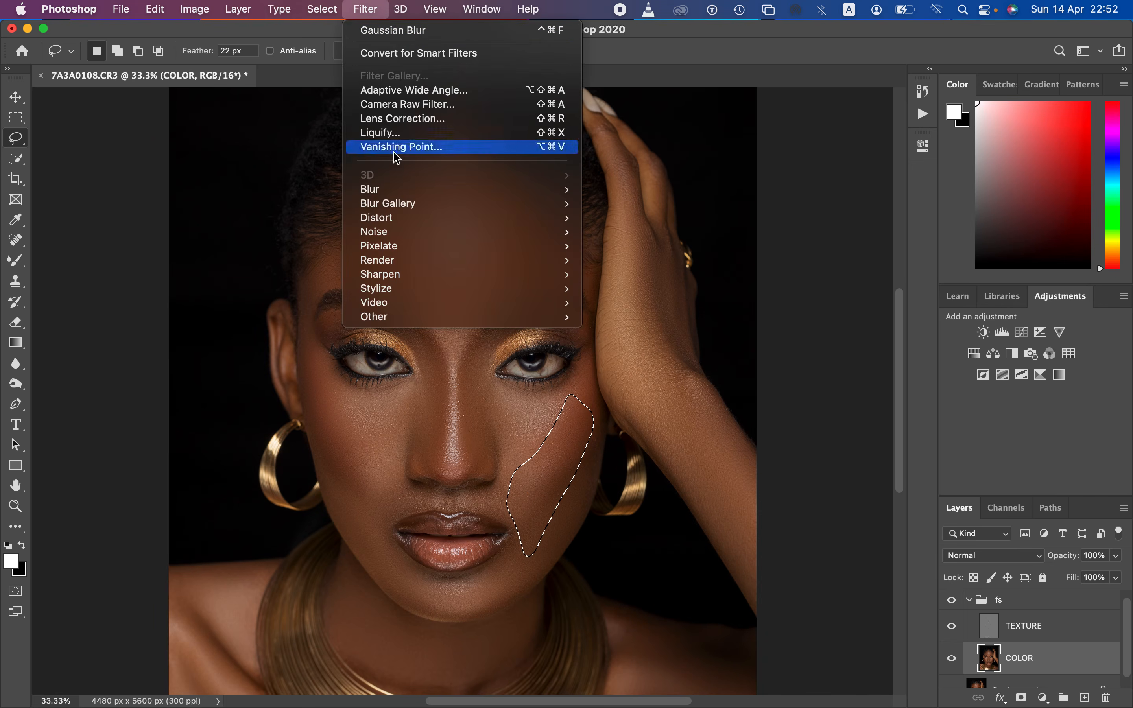
mouse_move(420, 190)
click(649, 251)
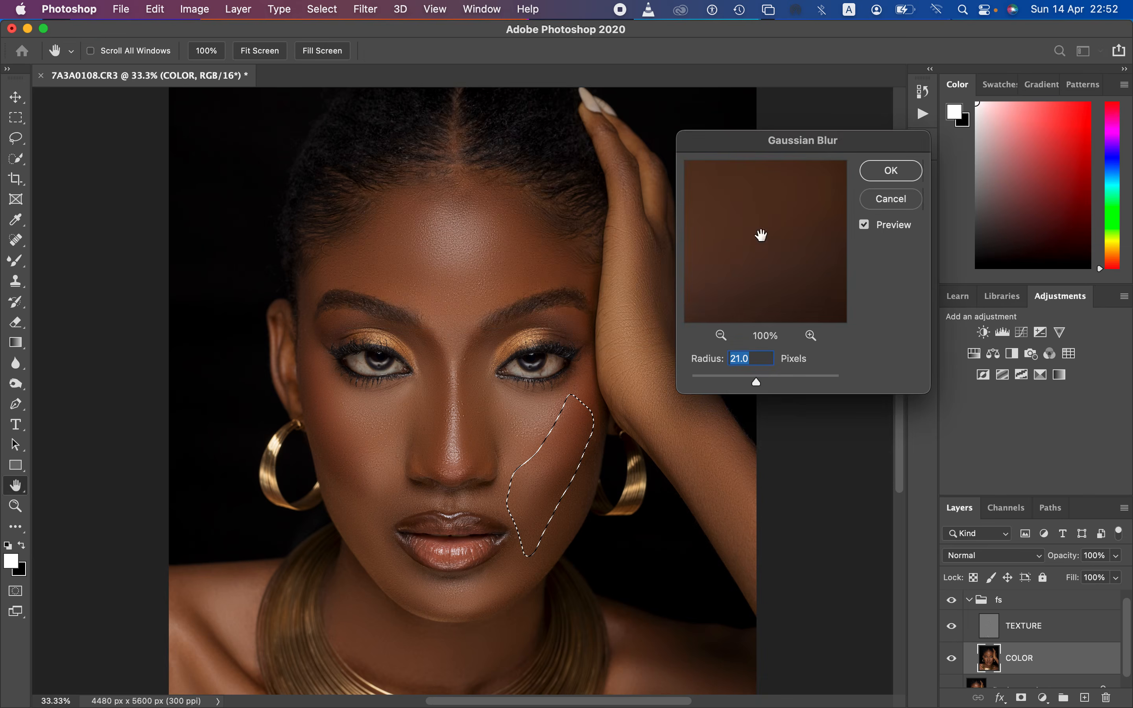
click(878, 173)
click(521, 393)
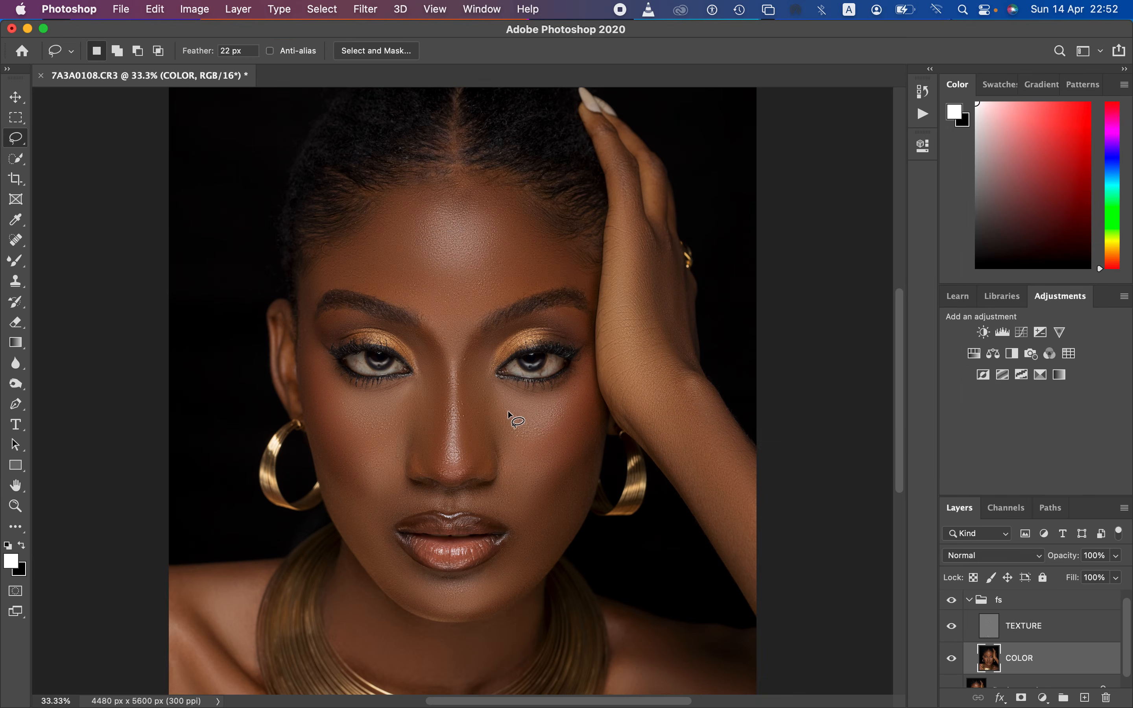
Step: Lasso the left lower cheek between nostril and jaw, apply a 21 px Gaussian Blur, and deselect
mouse_move(347, 458)
mouse_down()
mouse_move(389, 441)
mouse_move(398, 491)
mouse_move(382, 522)
mouse_move(368, 530)
mouse_move(348, 462)
mouse_up()
click(367, 10)
mouse_move(413, 190)
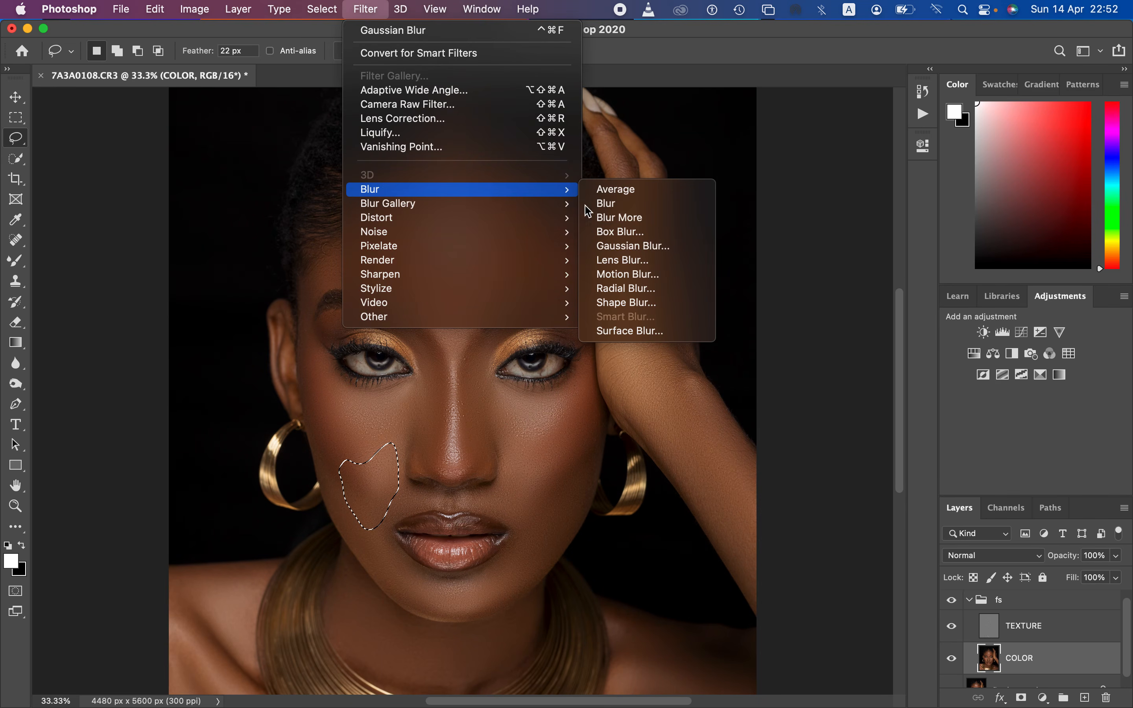
click(633, 246)
click(880, 175)
click(549, 482)
Step: Lasso the skin curving from the right mouth corner around the chin, apply a 21 px Gaussian Blur, and deselect
mouse_move(507, 486)
mouse_down()
mouse_move(515, 517)
mouse_move(502, 563)
mouse_move(458, 583)
mouse_move(426, 579)
mouse_move(384, 551)
mouse_move(410, 591)
mouse_move(478, 594)
mouse_move(539, 534)
mouse_move(541, 488)
mouse_move(502, 490)
mouse_up()
click(377, 11)
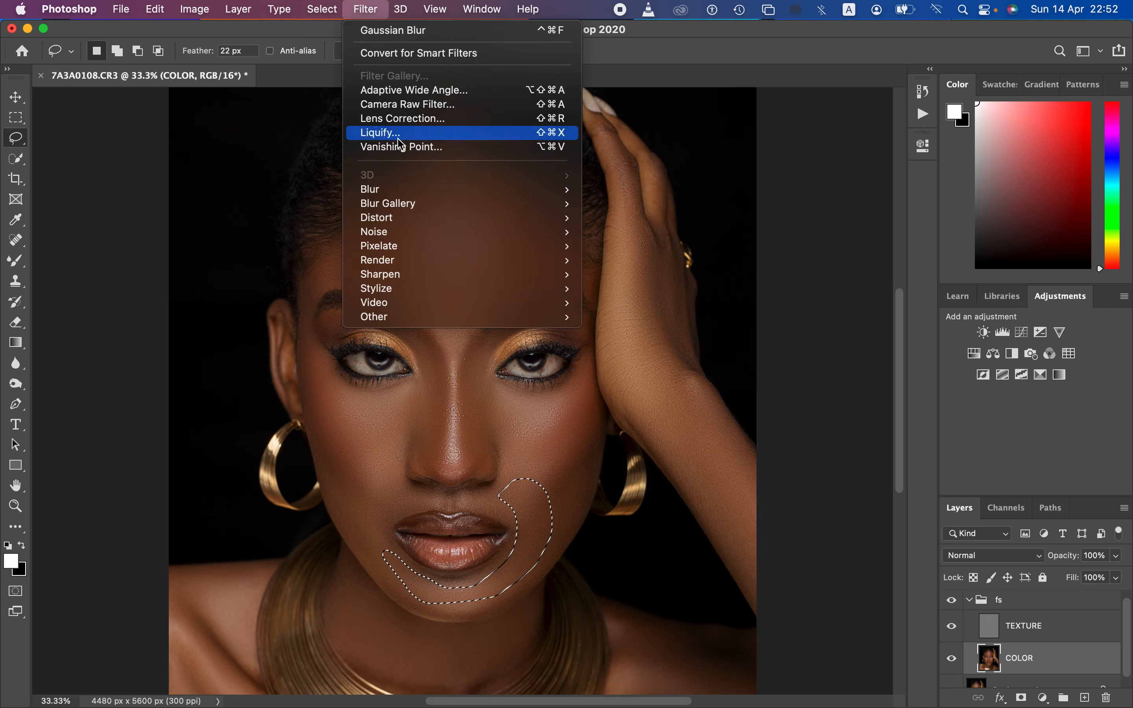
mouse_move(541, 190)
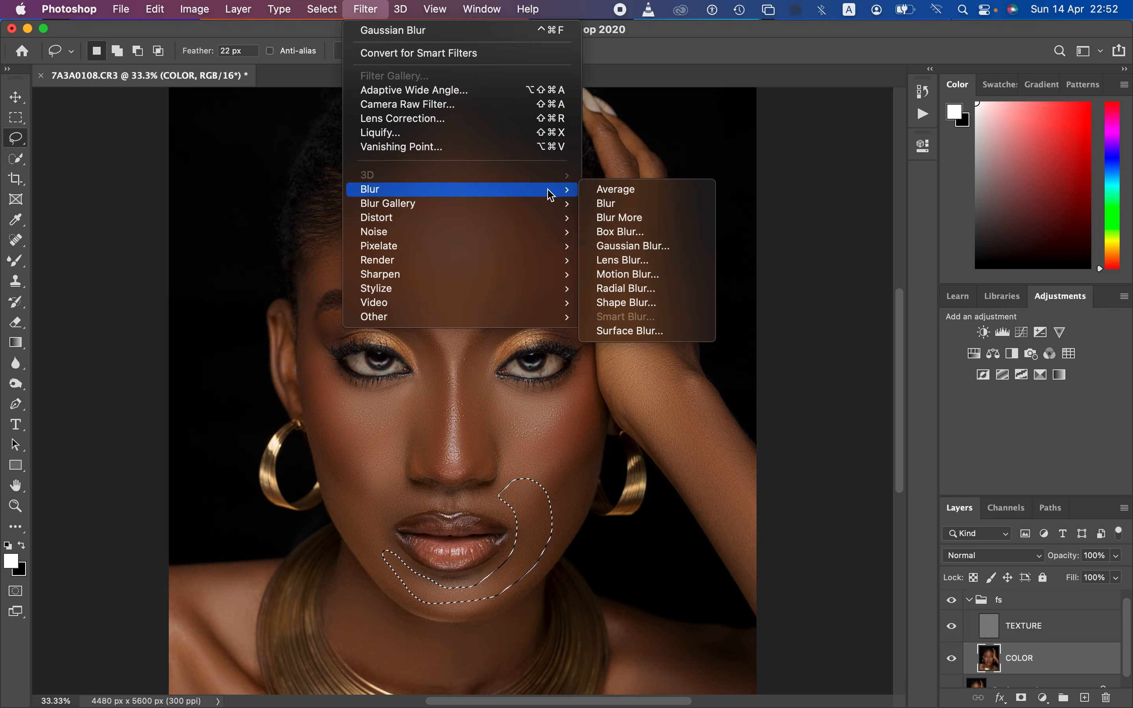
click(705, 248)
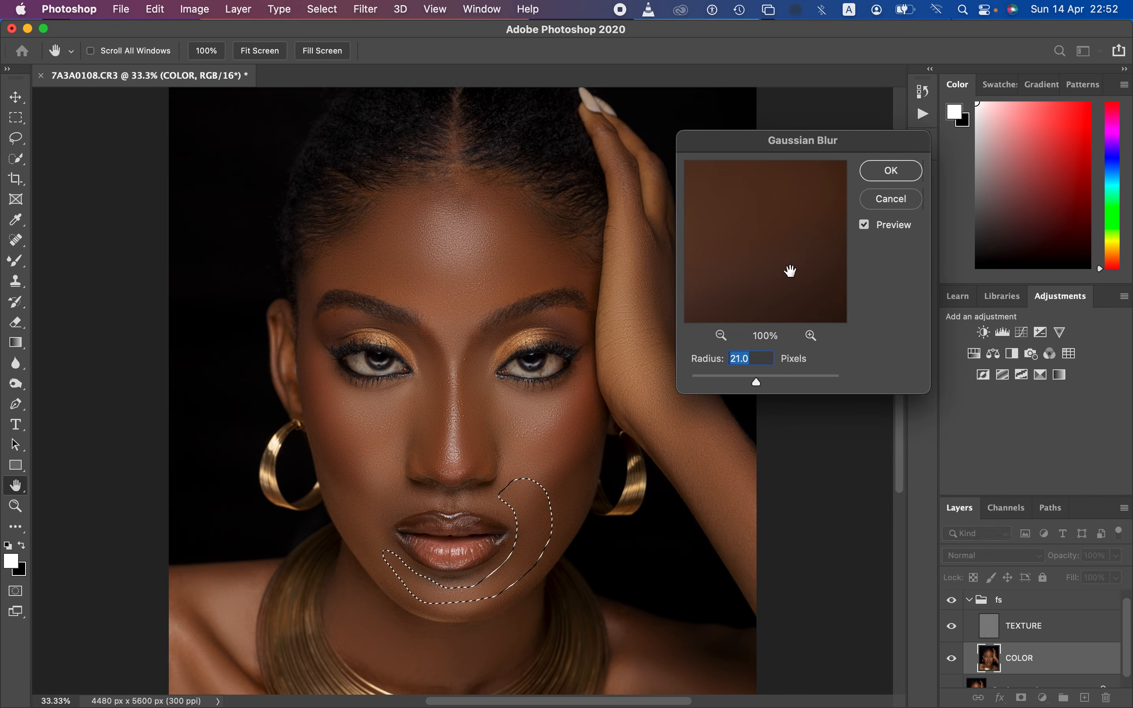
click(883, 170)
key(super+d)
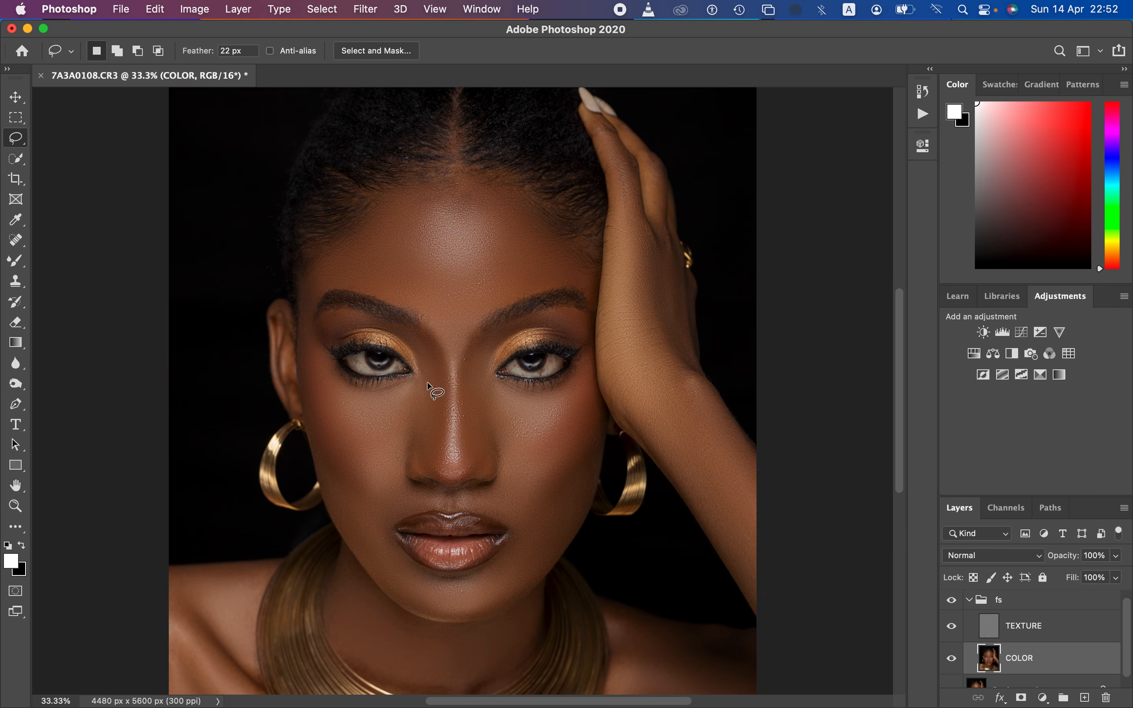
Step: Lasso the left side of the nose from inner eye to nostril, apply a 21 px Gaussian Blur, and deselect
mouse_move(404, 331)
mouse_down()
mouse_move(438, 358)
mouse_move(447, 393)
mouse_move(440, 448)
mouse_move(415, 461)
mouse_move(423, 388)
mouse_move(403, 333)
mouse_up()
click(365, 9)
mouse_move(412, 189)
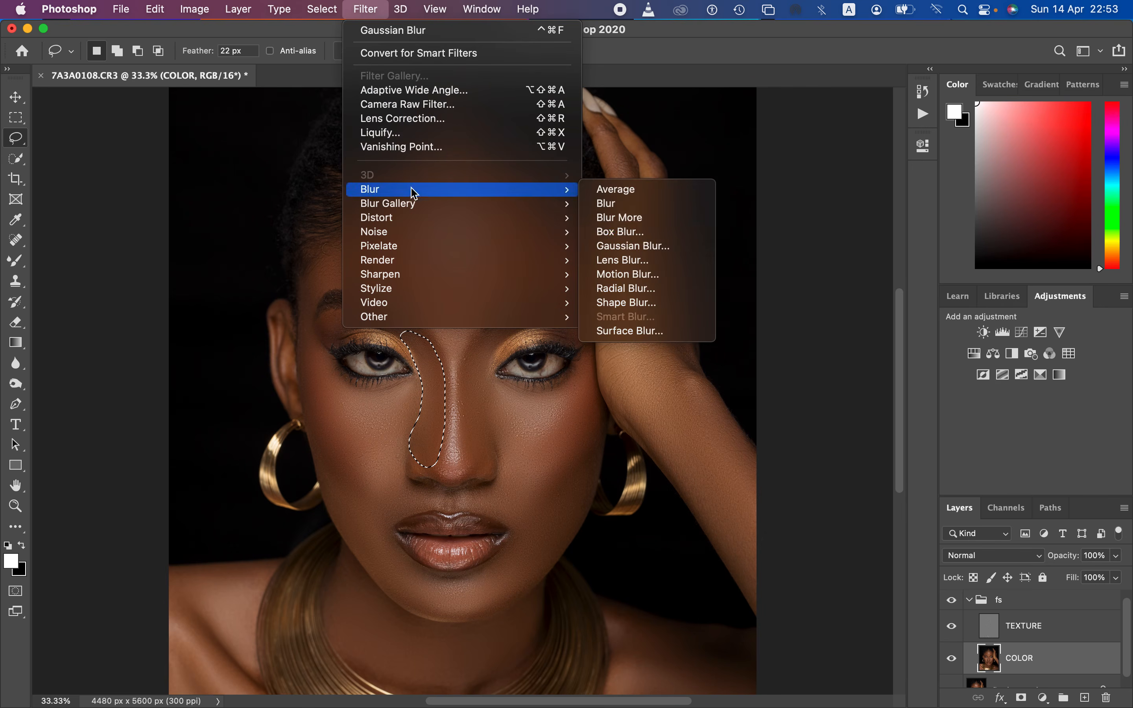
click(635, 246)
click(891, 172)
key(super+d)
Step: Lasso the right side of the nose from inner eye to nostril, apply a 21 px Gaussian Blur, and deselect
mouse_move(496, 336)
mouse_down()
mouse_move(463, 411)
mouse_move(468, 455)
mouse_move(482, 471)
mouse_move(495, 440)
mouse_move(511, 439)
mouse_move(492, 339)
mouse_up()
click(378, 10)
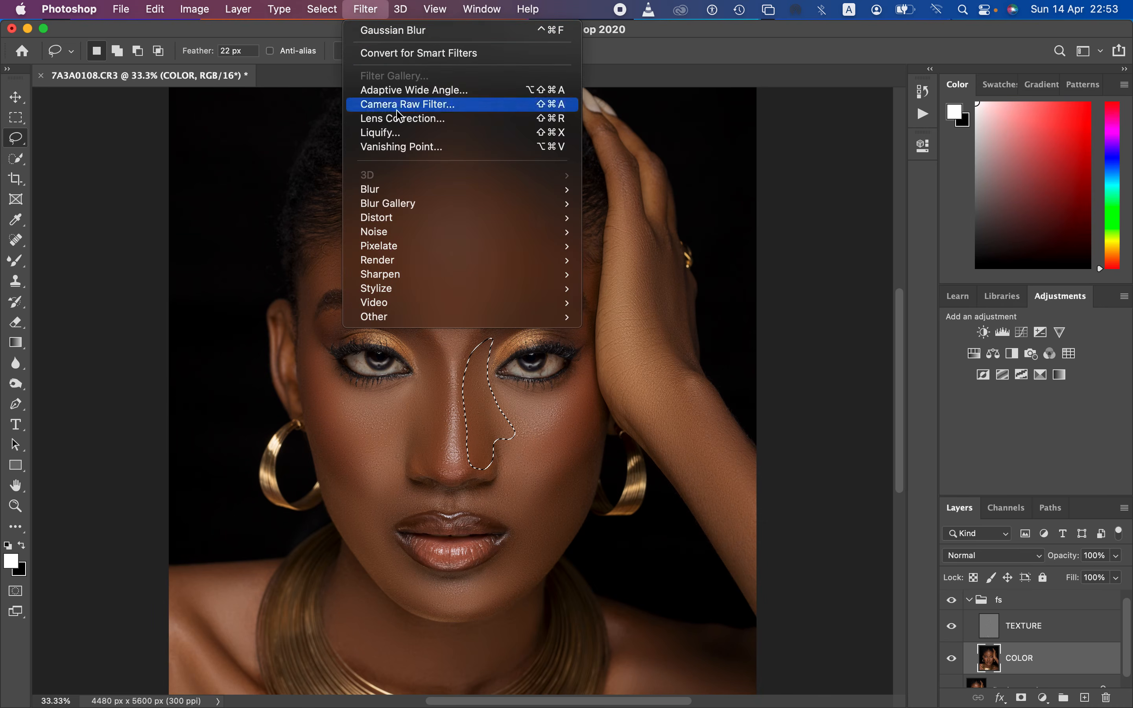
mouse_move(572, 206)
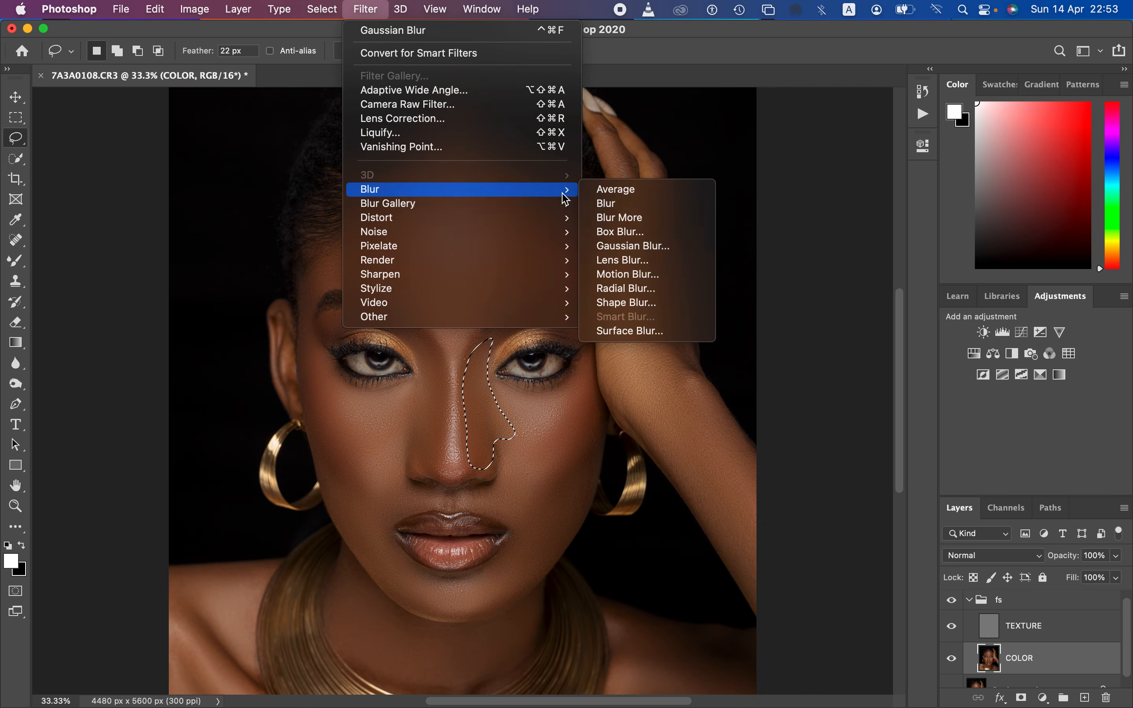
click(664, 246)
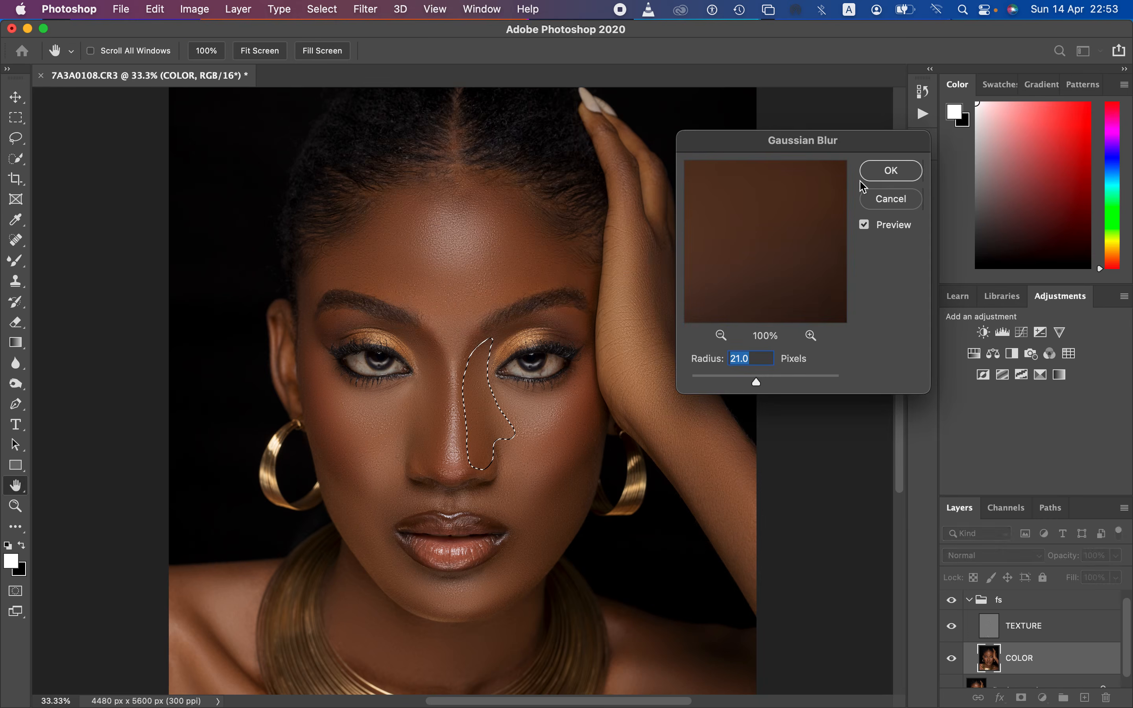
click(872, 172)
click(569, 443)
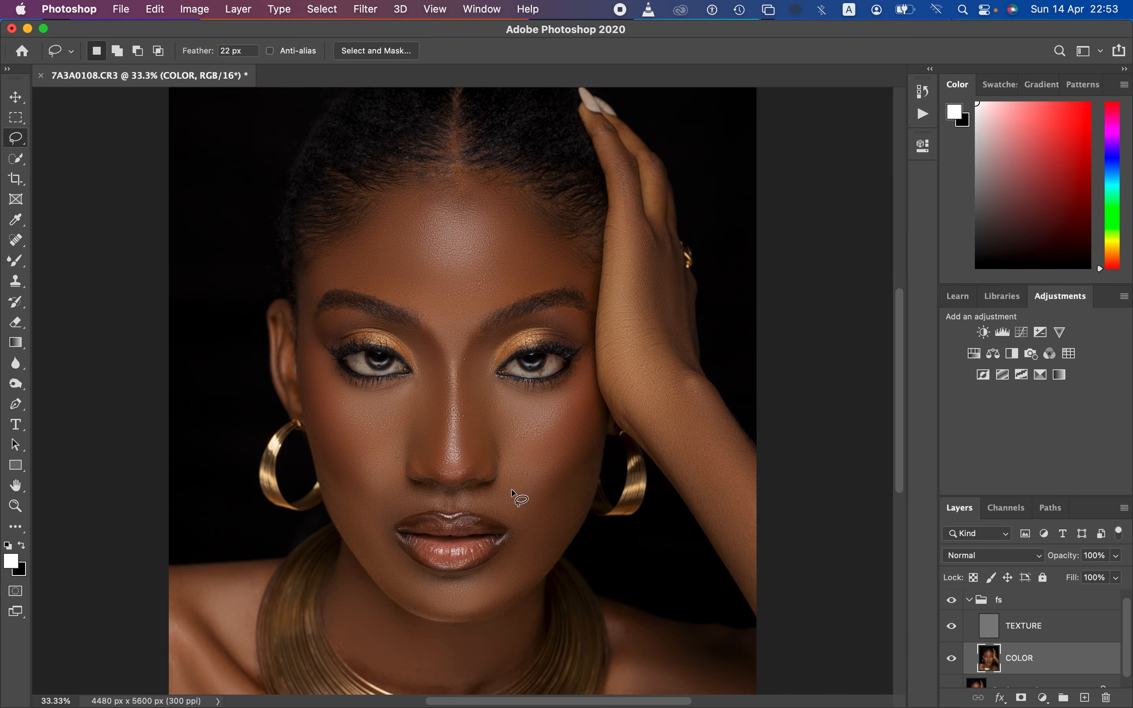
Step: Lasso the skin above the left mouth corner, apply a 21 px Gaussian Blur, and deselect
mouse_move(402, 480)
mouse_down()
mouse_move(424, 493)
mouse_move(385, 524)
mouse_move(373, 503)
mouse_move(398, 481)
mouse_up()
click(366, 9)
mouse_move(446, 196)
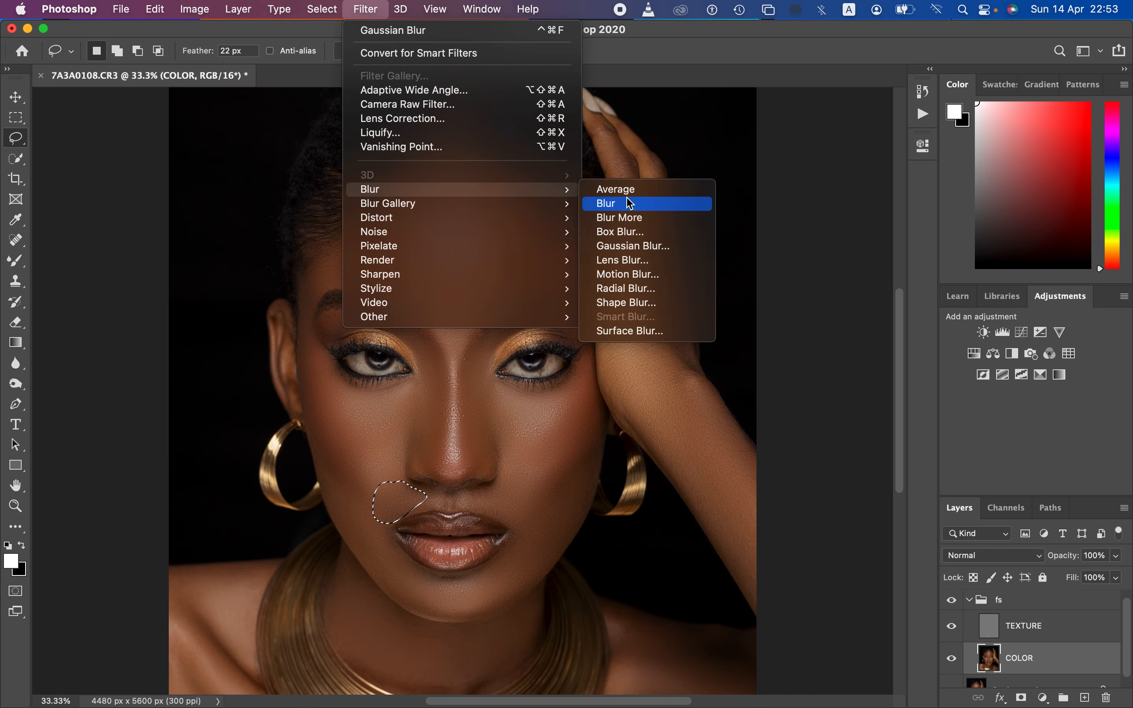
click(651, 246)
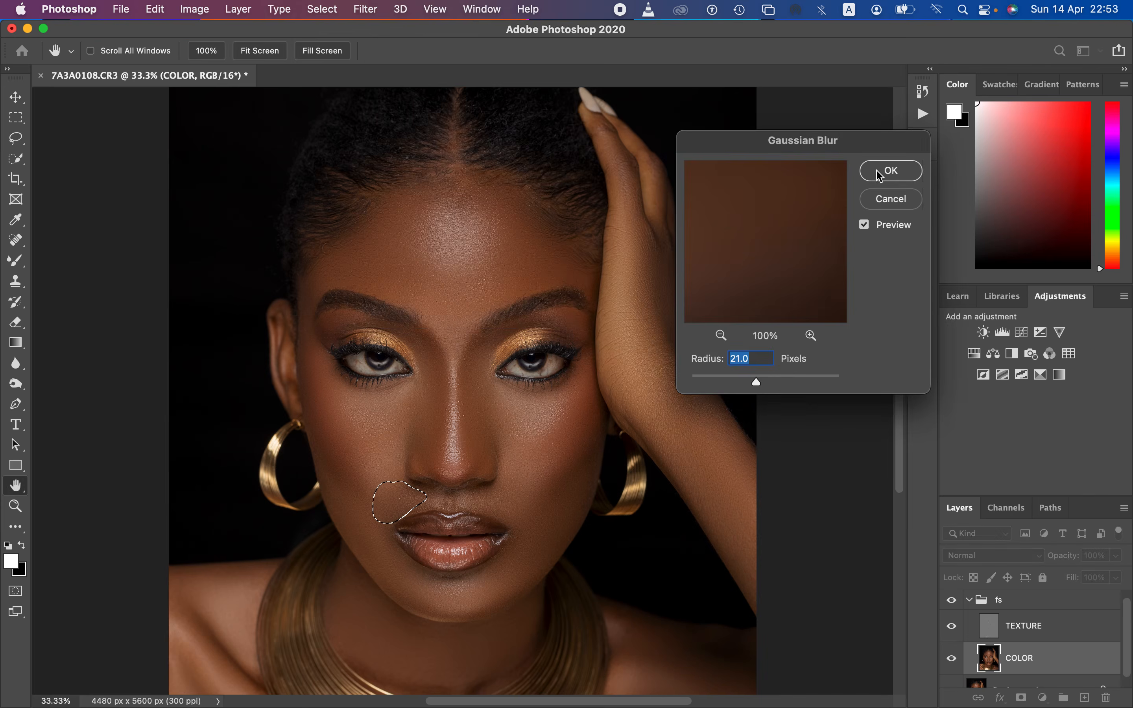
click(891, 170)
key(super+d)
Step: Lasso the skin above the right mouth corner, apply a 21 px Gaussian Blur, and deselect
mouse_move(496, 482)
mouse_down()
mouse_move(468, 505)
mouse_move(529, 522)
mouse_move(508, 477)
mouse_up()
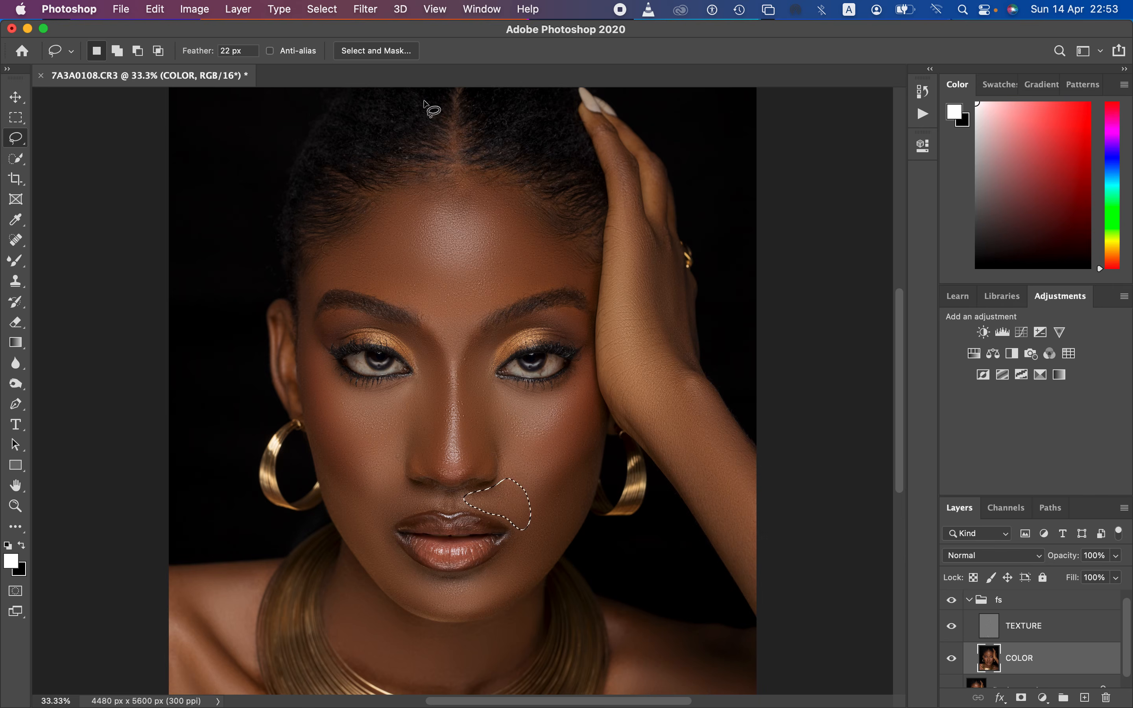
click(365, 9)
mouse_move(412, 193)
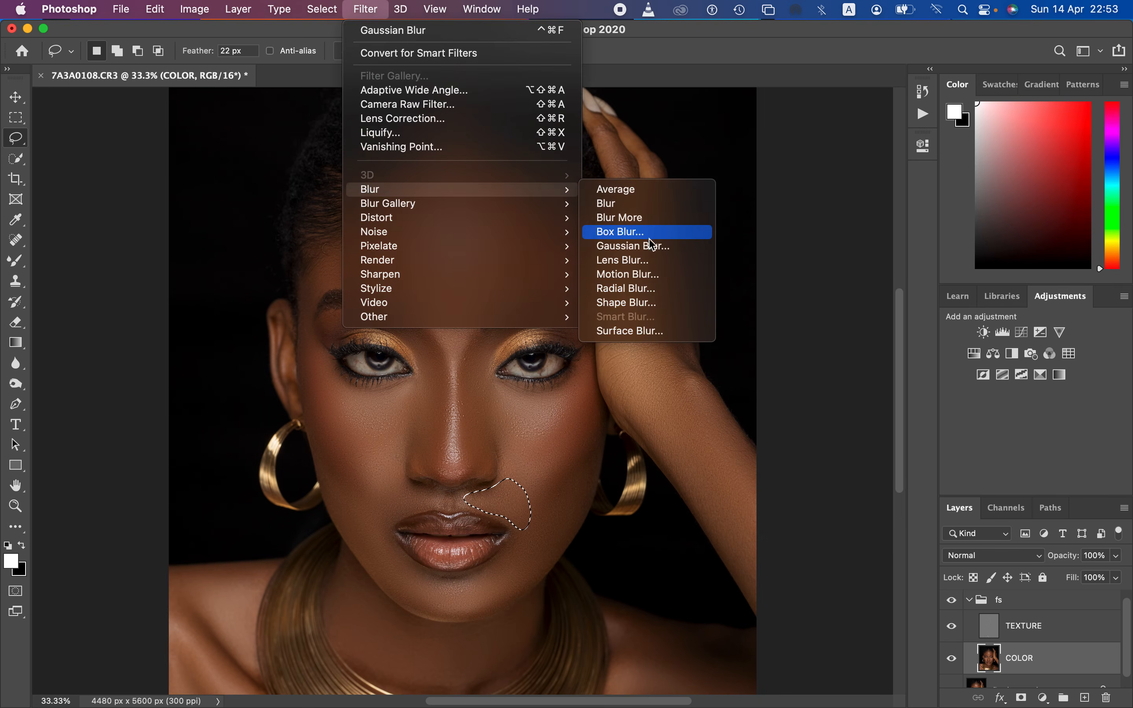
click(633, 246)
click(877, 180)
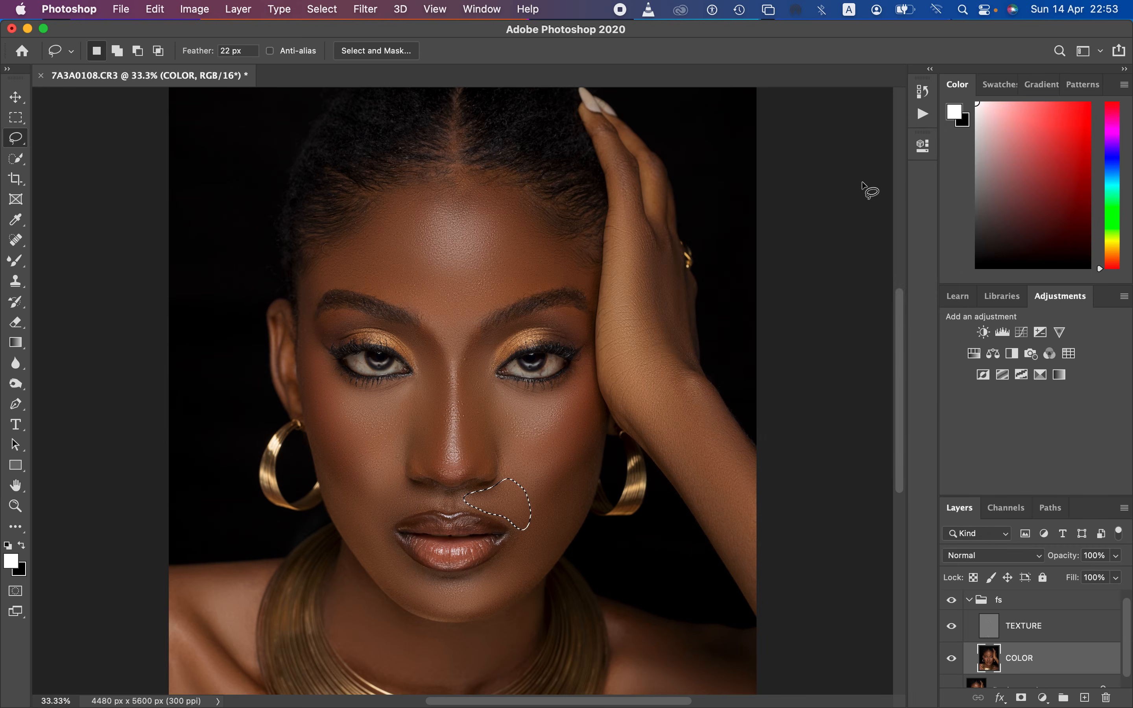
click(570, 470)
Step: Toggle the fs group's visibility to compare the whole portrait before and after the colour smoothing
key(super+minus)
key(super+minus)
key(super+equal)
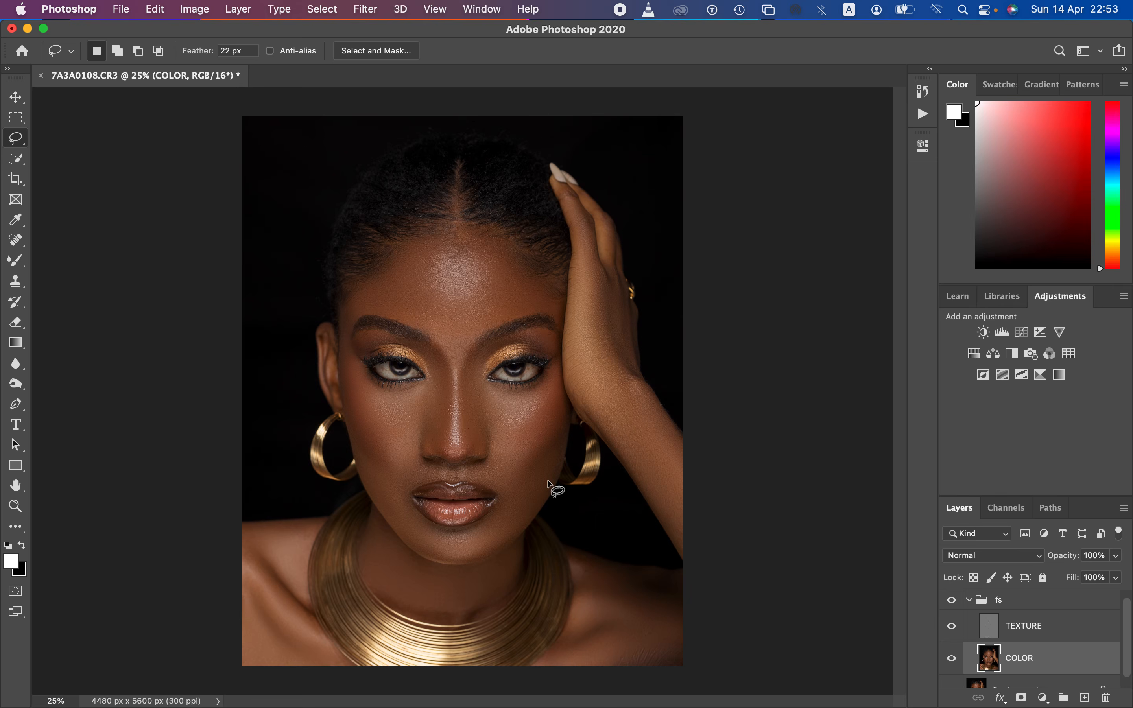
click(951, 602)
click(953, 601)
click(955, 602)
click(953, 603)
Step: Select the TEXTURE layer and set up the Clone Stamp with Normal mode and Current Layer sampling
click(1034, 636)
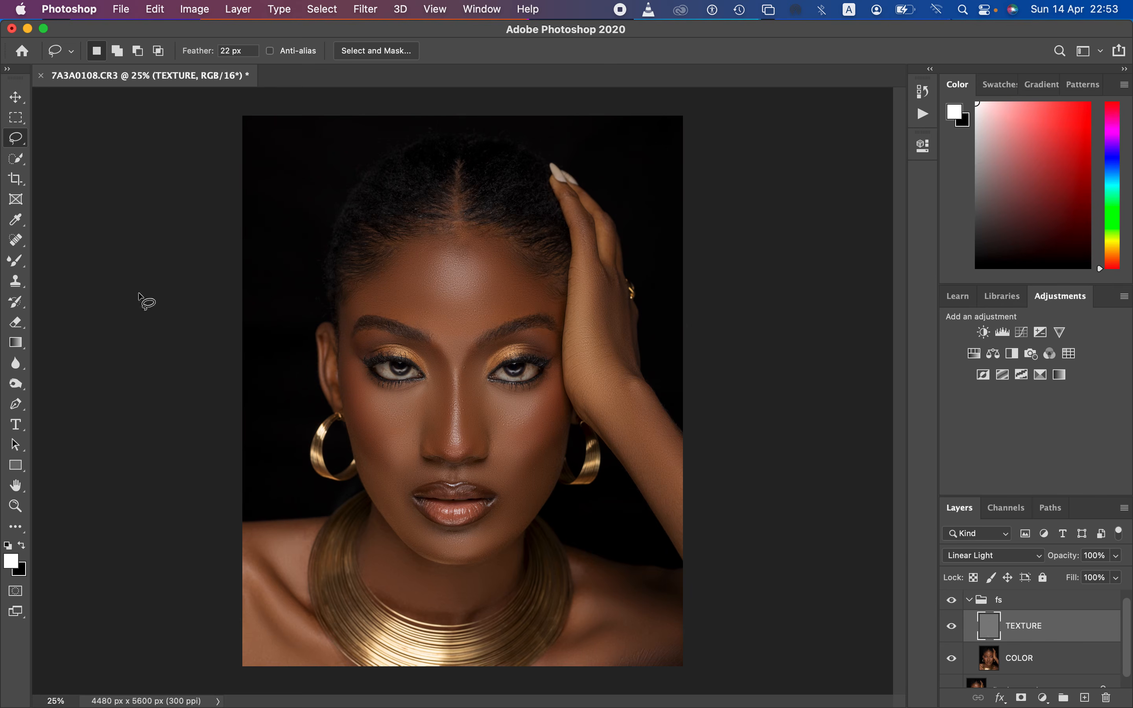
click(15, 282)
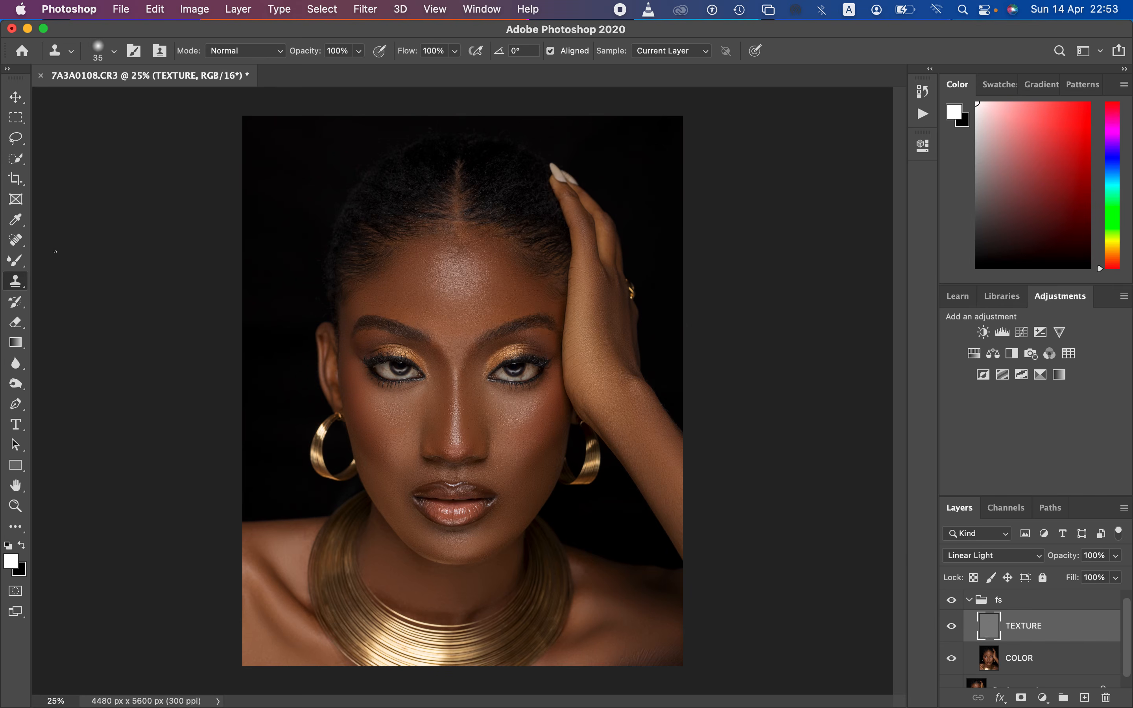
click(246, 52)
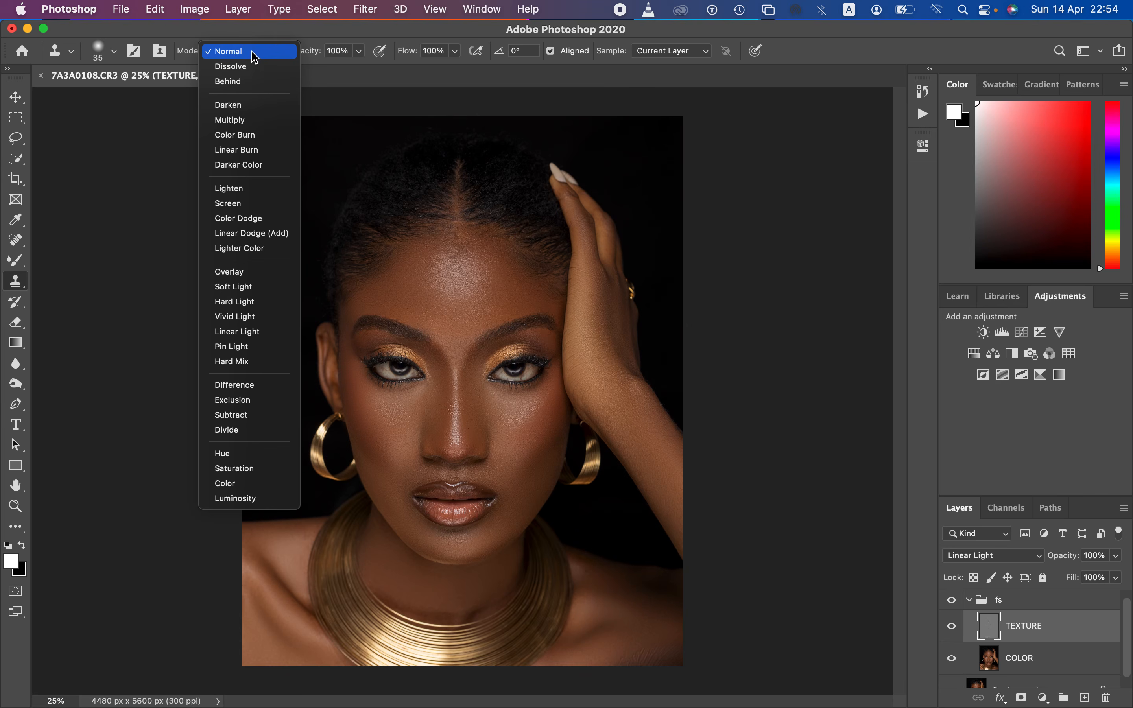
click(251, 49)
click(114, 52)
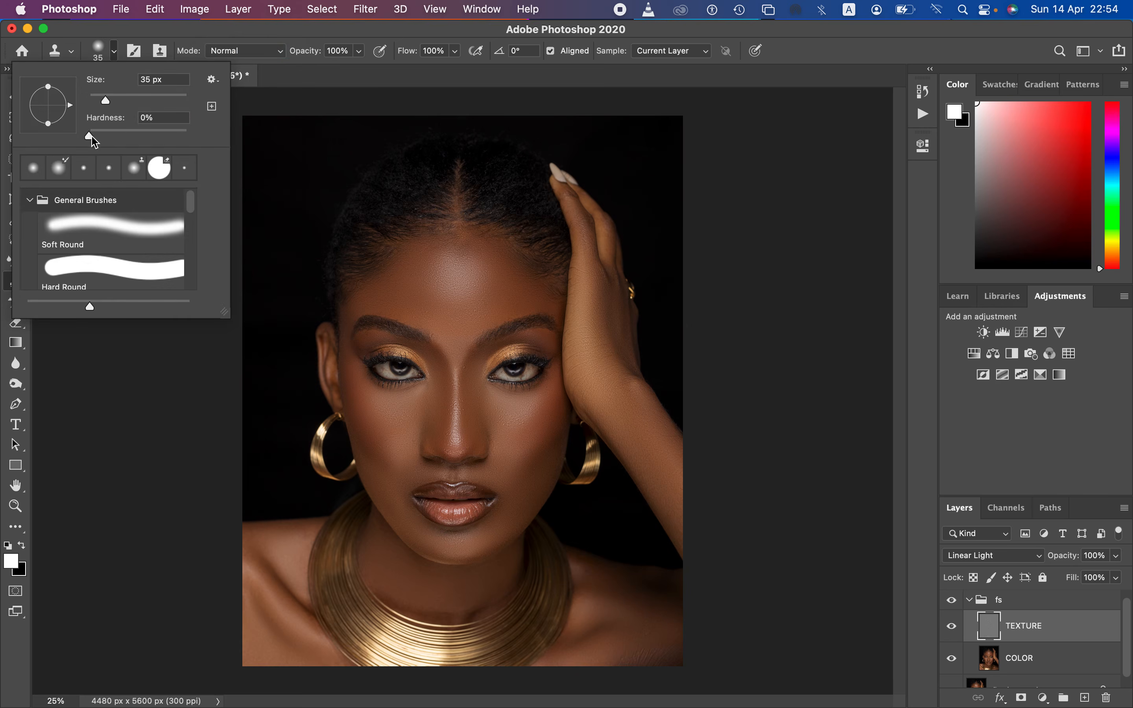
click(114, 52)
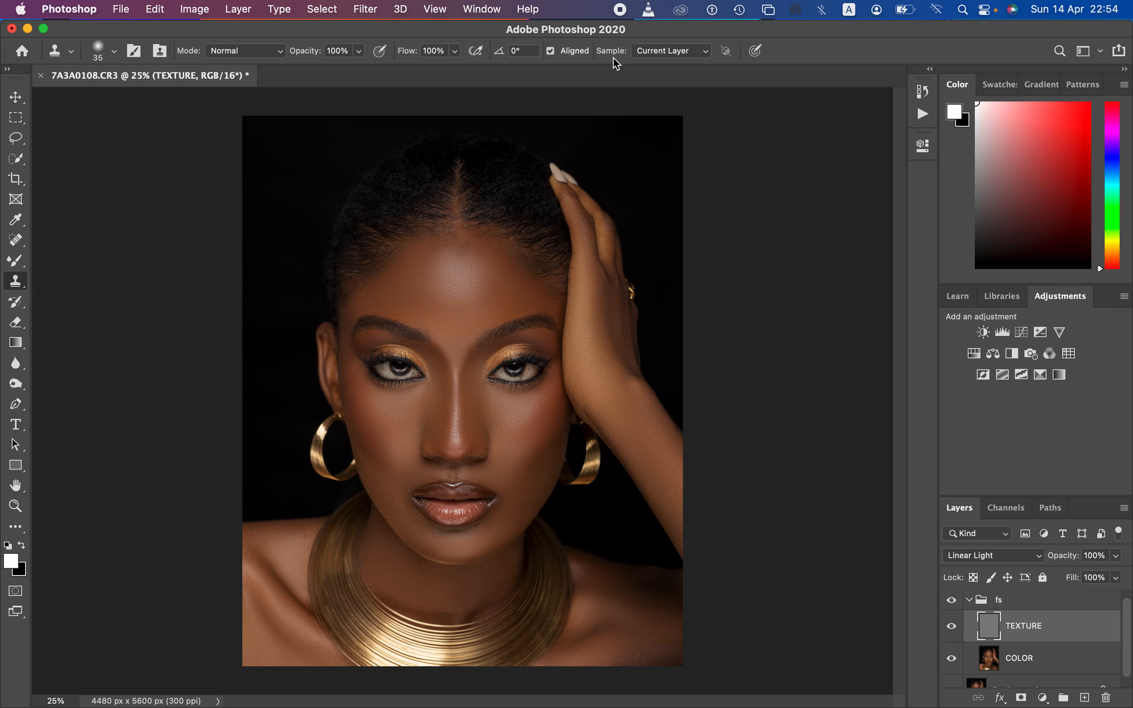
click(672, 55)
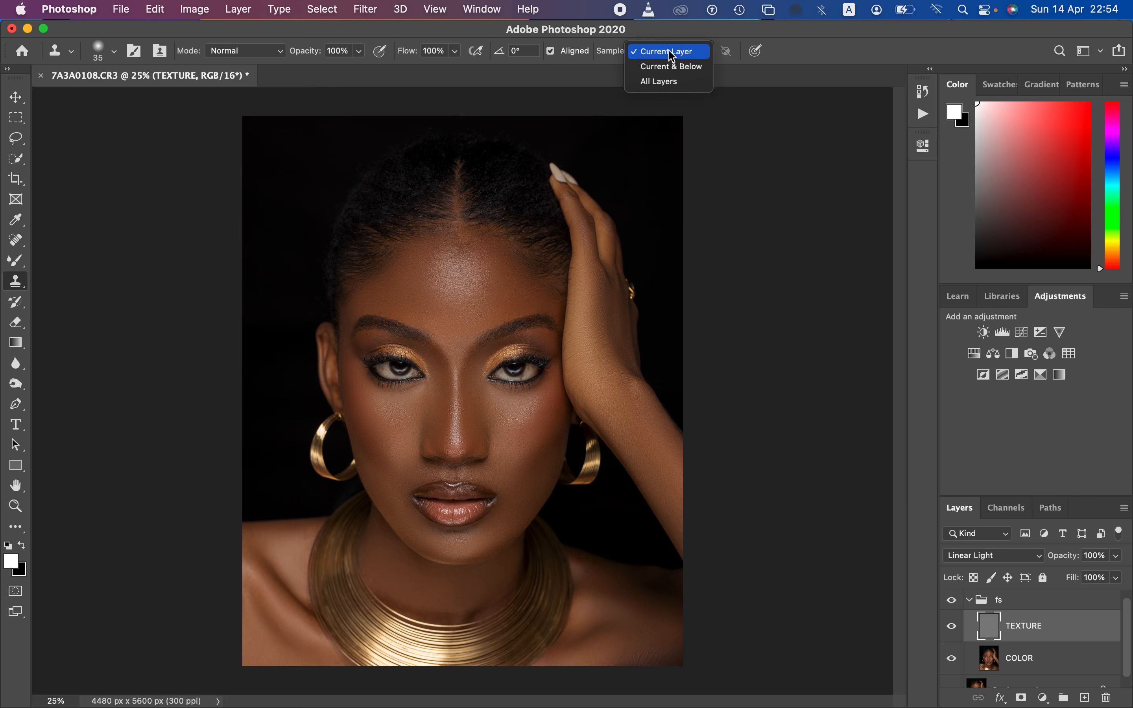
click(668, 57)
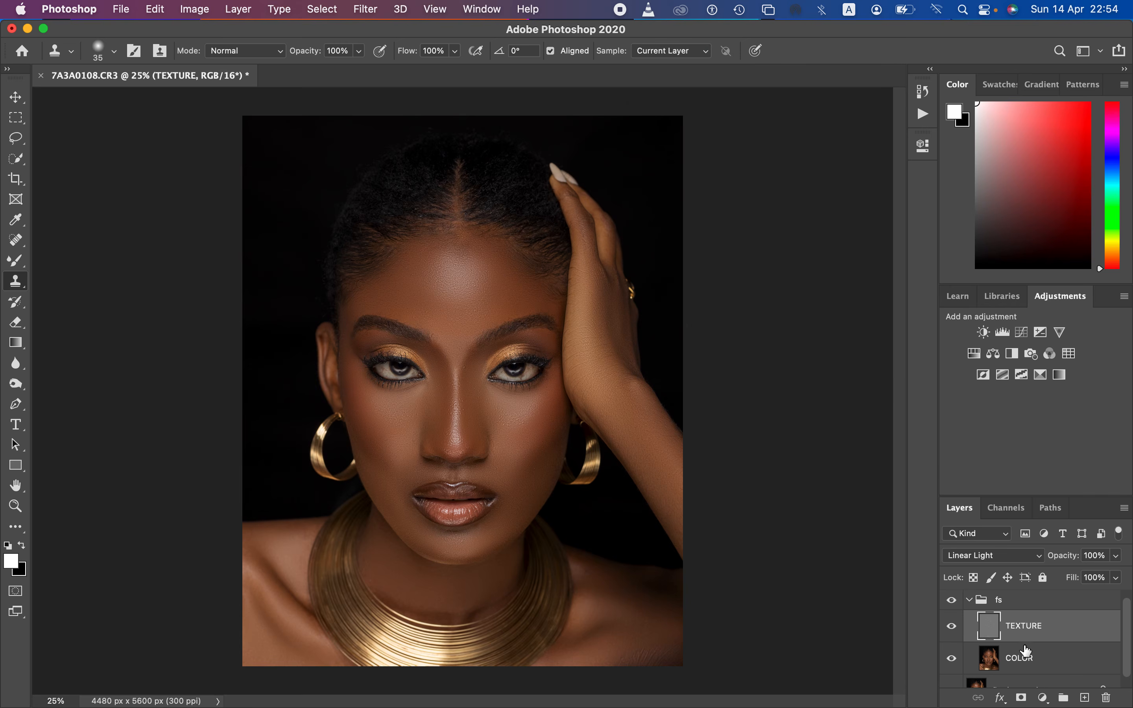
click(683, 51)
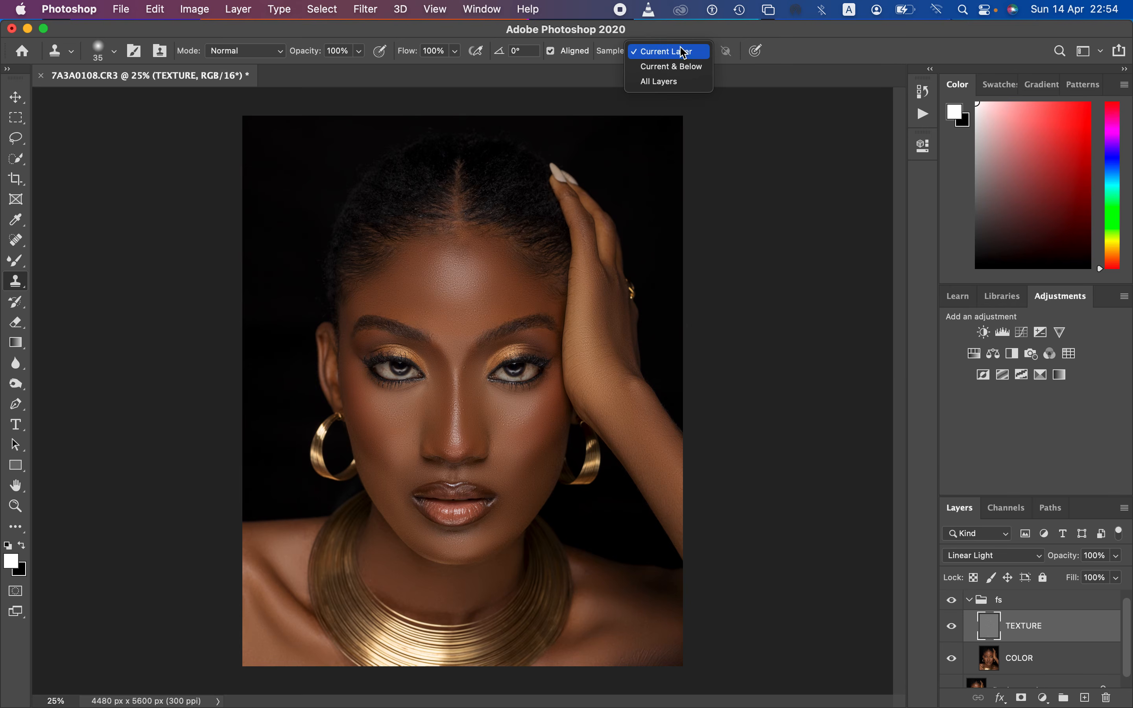
click(674, 55)
click(673, 55)
click(675, 57)
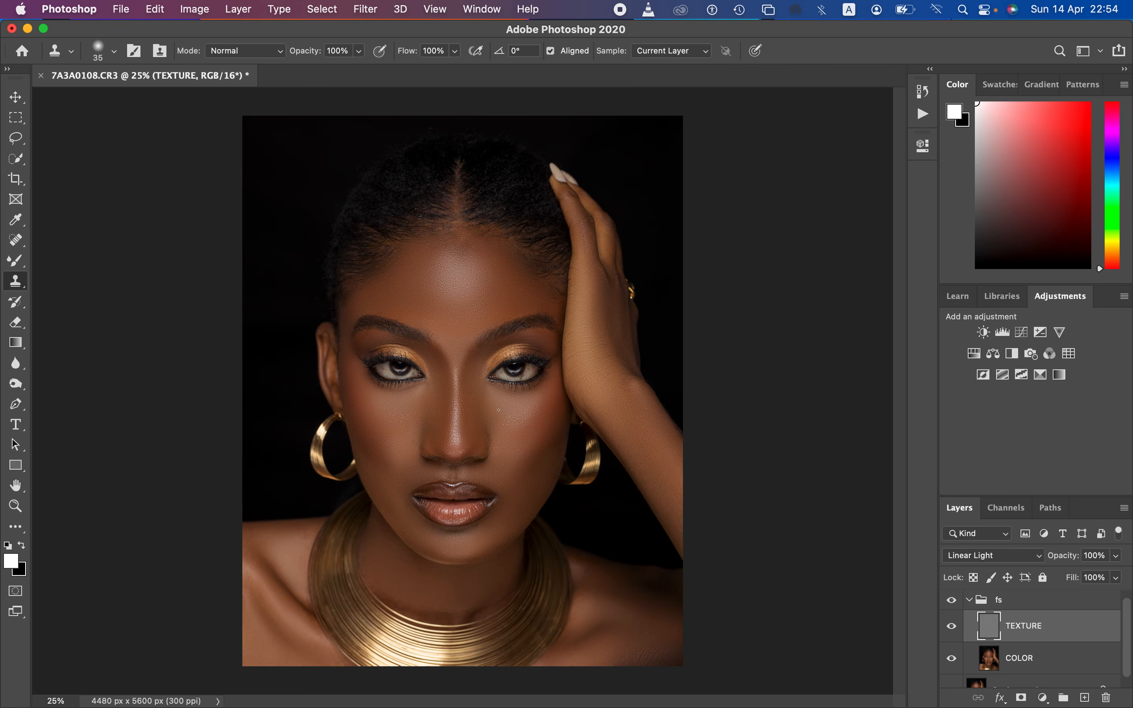
Step: Clone clean texture over the rough spots on the nose bridge and surrounding facial skin with a soft 40 to 60 px brush
key(super+equal)
key(super+equal)
key(super+equal)
key(super+equal)
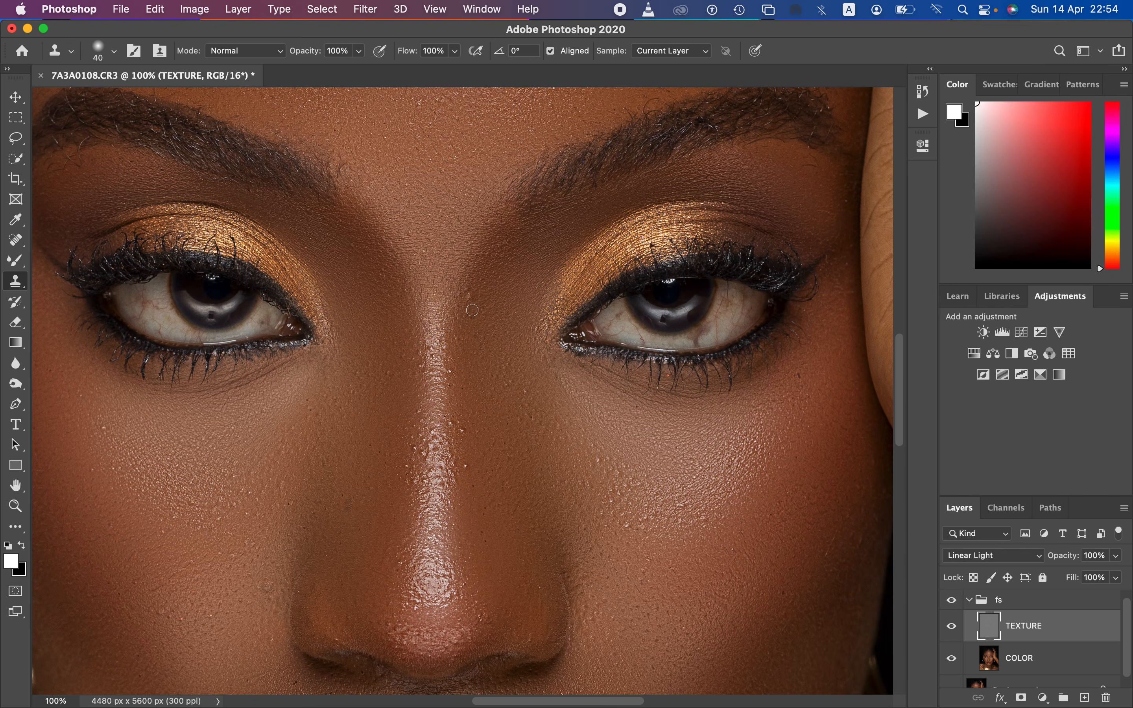
drag(469, 296, 467, 289)
alt+click(472, 307)
mouse_move(466, 435)
mouse_down()
mouse_move(467, 463)
mouse_move(433, 451)
mouse_up()
drag(426, 386, 421, 352)
drag(438, 447, 425, 475)
alt+click(400, 495)
click(401, 494)
alt+click(402, 493)
click(409, 483)
alt+click(403, 482)
click(407, 468)
alt+click(411, 465)
click(415, 449)
alt+click(415, 457)
alt+click(430, 462)
click(428, 450)
alt+click(431, 502)
click(423, 477)
alt+click(425, 497)
click(426, 488)
alt+click(413, 474)
click(411, 468)
alt+click(369, 512)
click(345, 514)
alt+click(276, 573)
click(269, 586)
alt+click(272, 654)
click(270, 637)
alt+click(266, 612)
click(264, 588)
alt+click(494, 592)
click(485, 612)
Step: Examine the forehead and the whole portrait for remaining texture flaws
scroll(904, 384, up, 2)
scroll(904, 370, up, 8)
scroll(904, 359, up, 1)
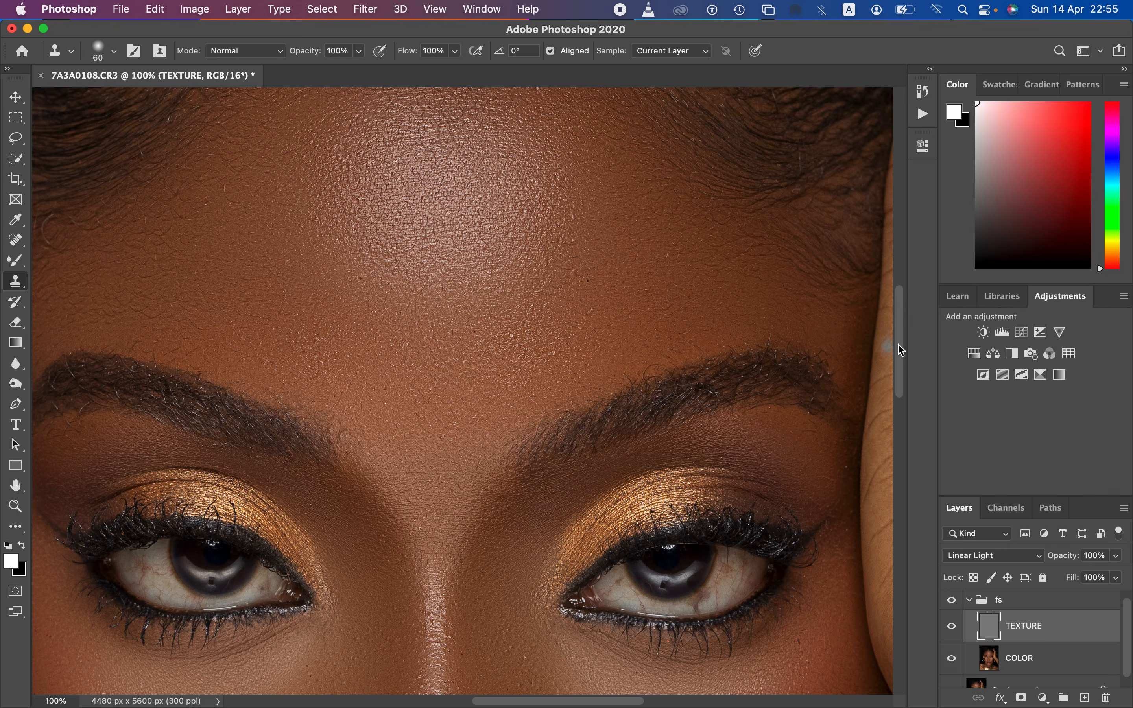
scroll(901, 323, up, 6)
scroll(901, 310, up, 1)
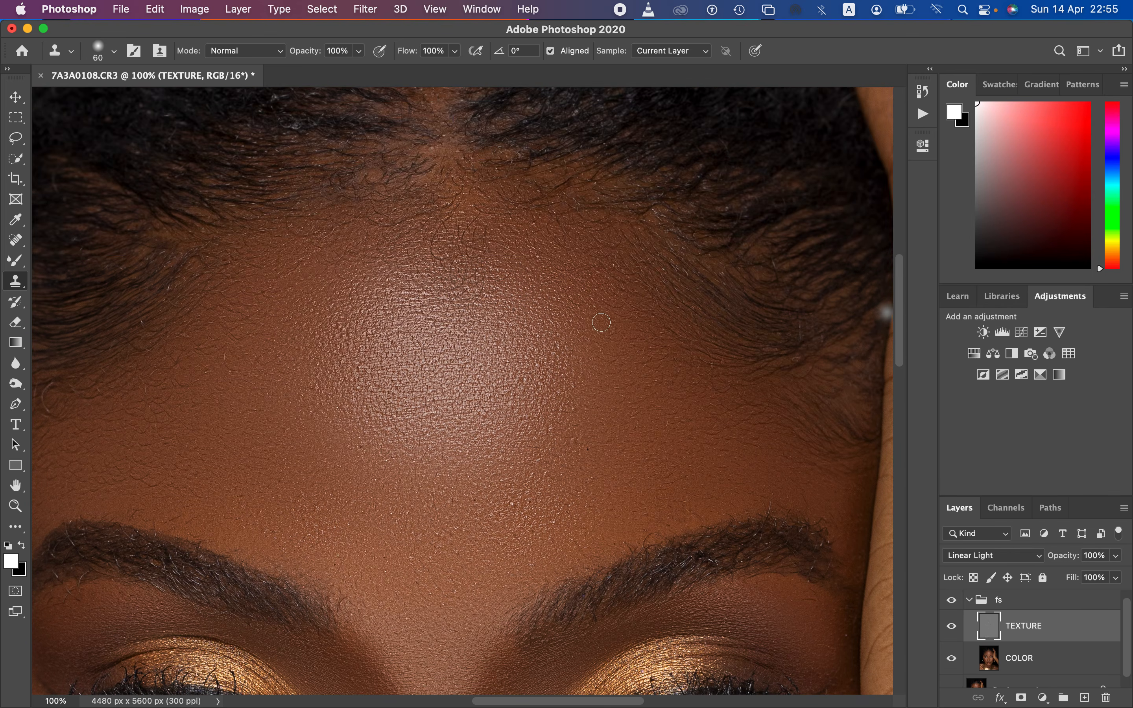
key(super+minus)
key(super+minus)
key(super+minus)
key(super+minus)
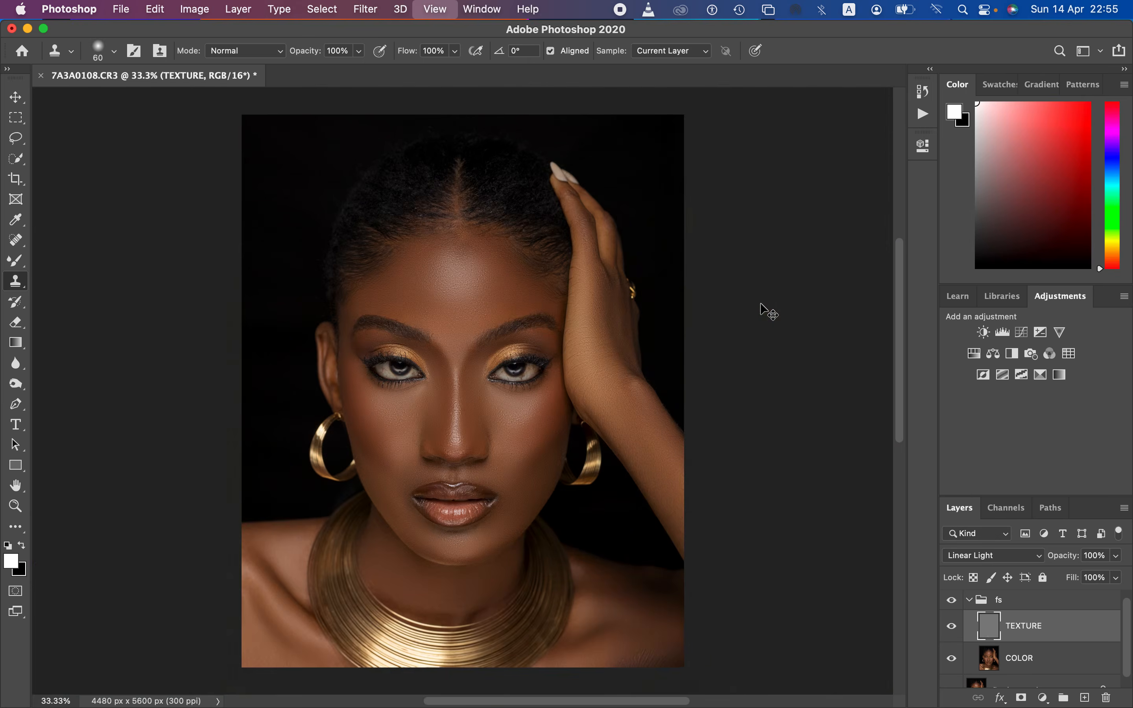
Step: Clone smooth texture over the skin creases on the right shoulder near the image's lower corner with a 175 px brush
key(super+plus)
key(super+plus)
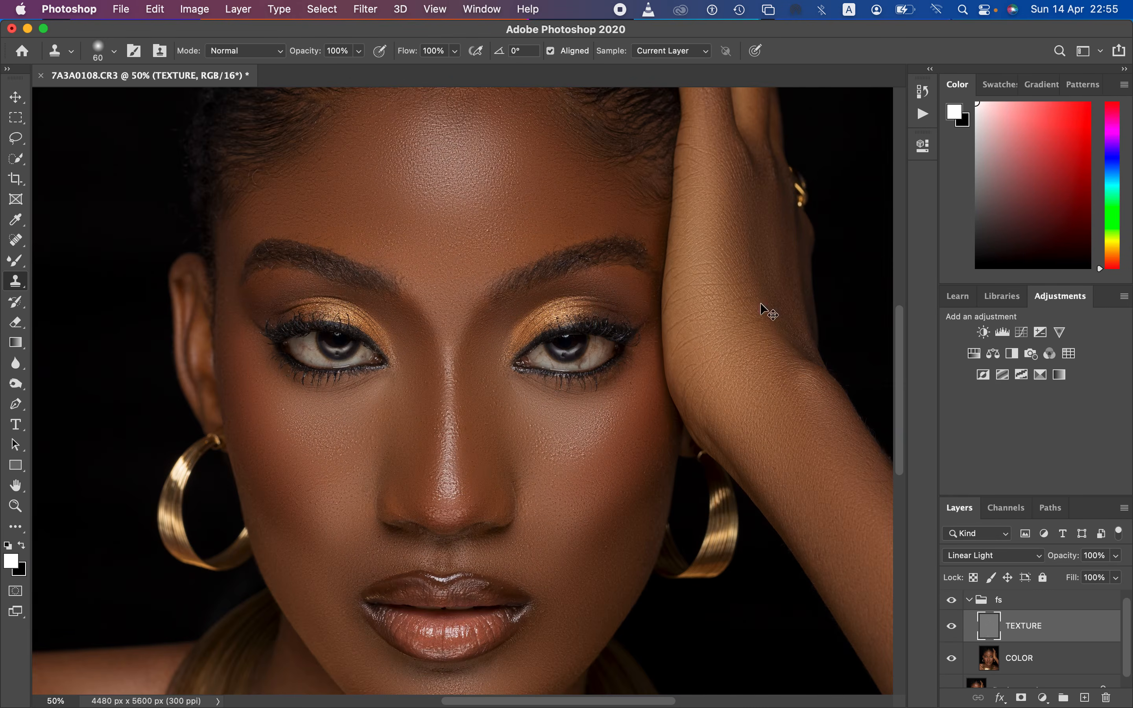
drag(552, 543, 423, 273)
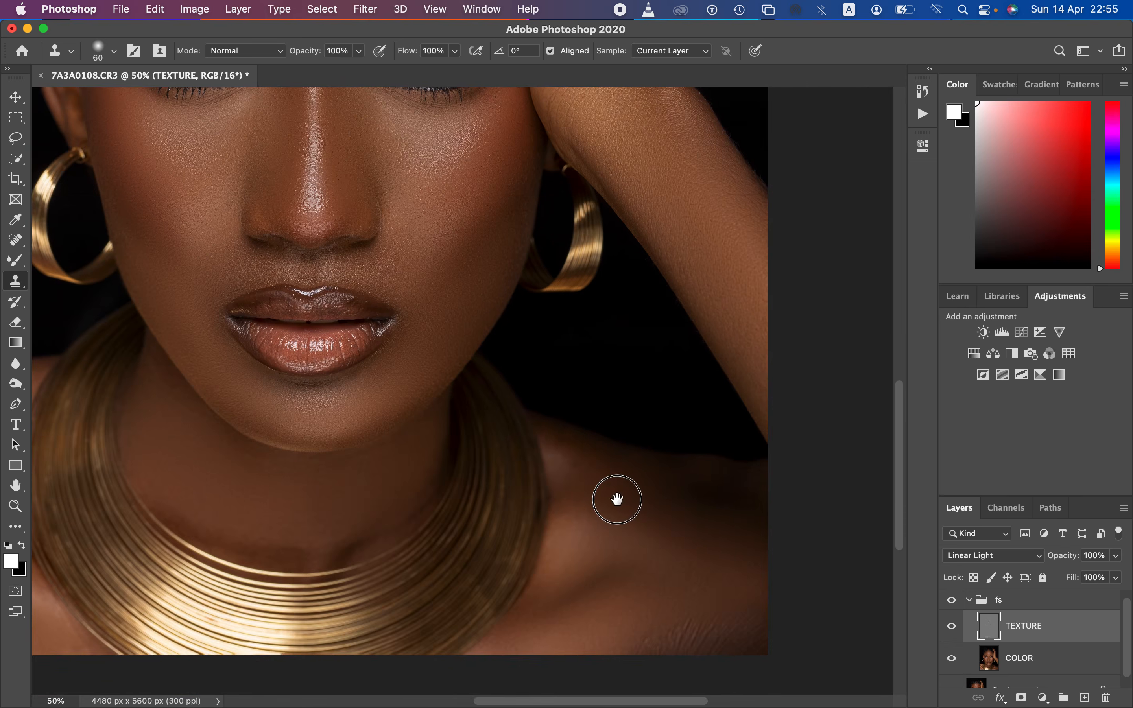
key(bracketright)
key(bracketright)
key(bracketright)
key(bracketright)
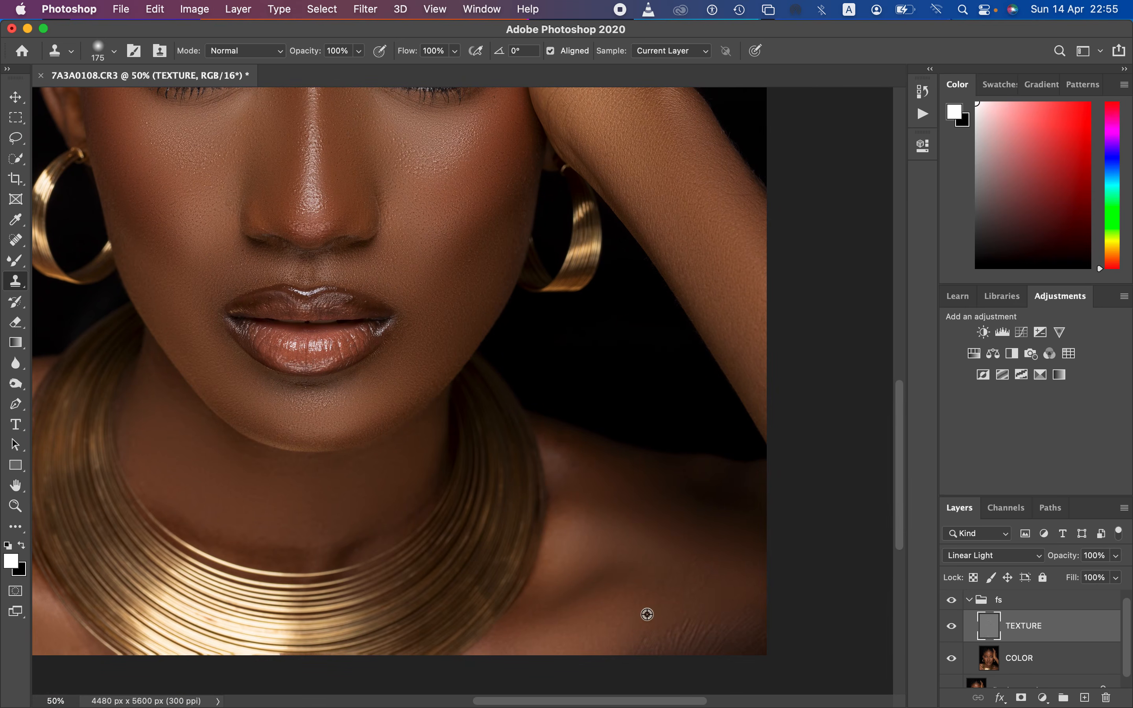
alt+click(637, 617)
drag(653, 627, 670, 610)
click(667, 622)
alt+click(677, 598)
click(687, 616)
alt+click(698, 603)
click(701, 616)
alt+click(702, 624)
click(717, 620)
alt+click(724, 602)
click(735, 621)
alt+click(747, 603)
click(757, 623)
click(742, 619)
alt+click(714, 614)
click(704, 640)
click(736, 640)
alt+click(731, 613)
click(754, 635)
alt+click(749, 629)
click(739, 634)
click(710, 648)
alt+click(747, 620)
click(758, 647)
alt+click(712, 639)
click(691, 648)
drag(691, 639, 655, 652)
alt+click(700, 617)
click(692, 598)
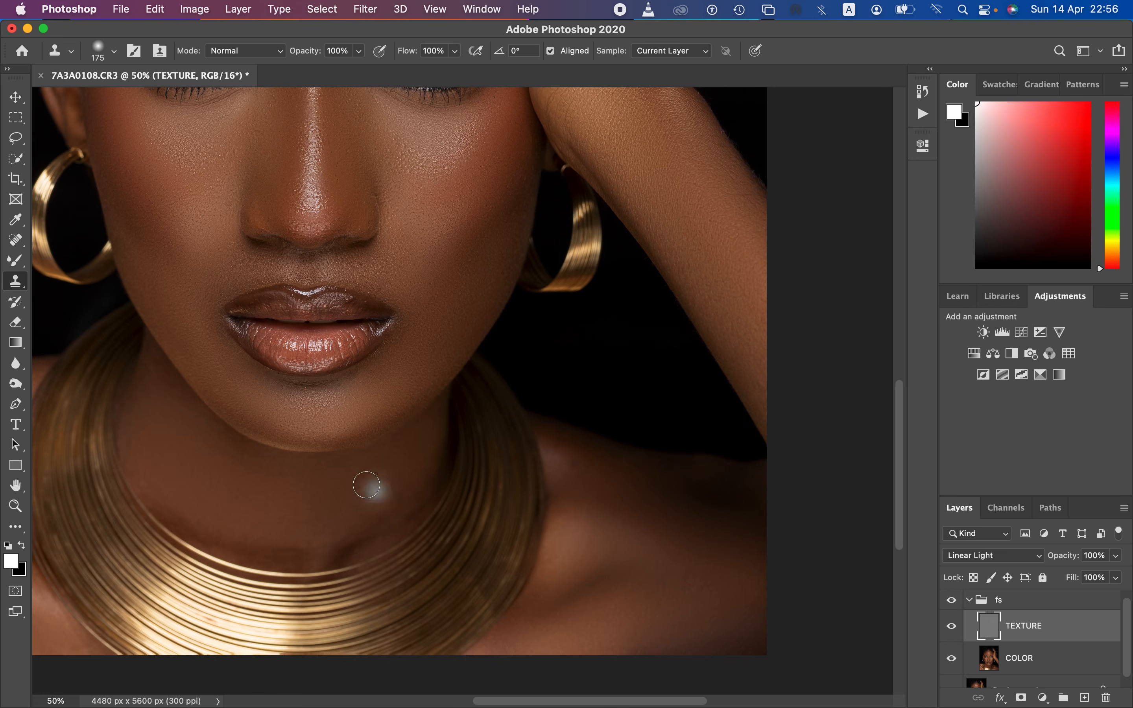
Step: Collapse the fs group and toggle its visibility to compare the full retouch before and after
key(super+minus)
key(super+minus)
key(super+minus)
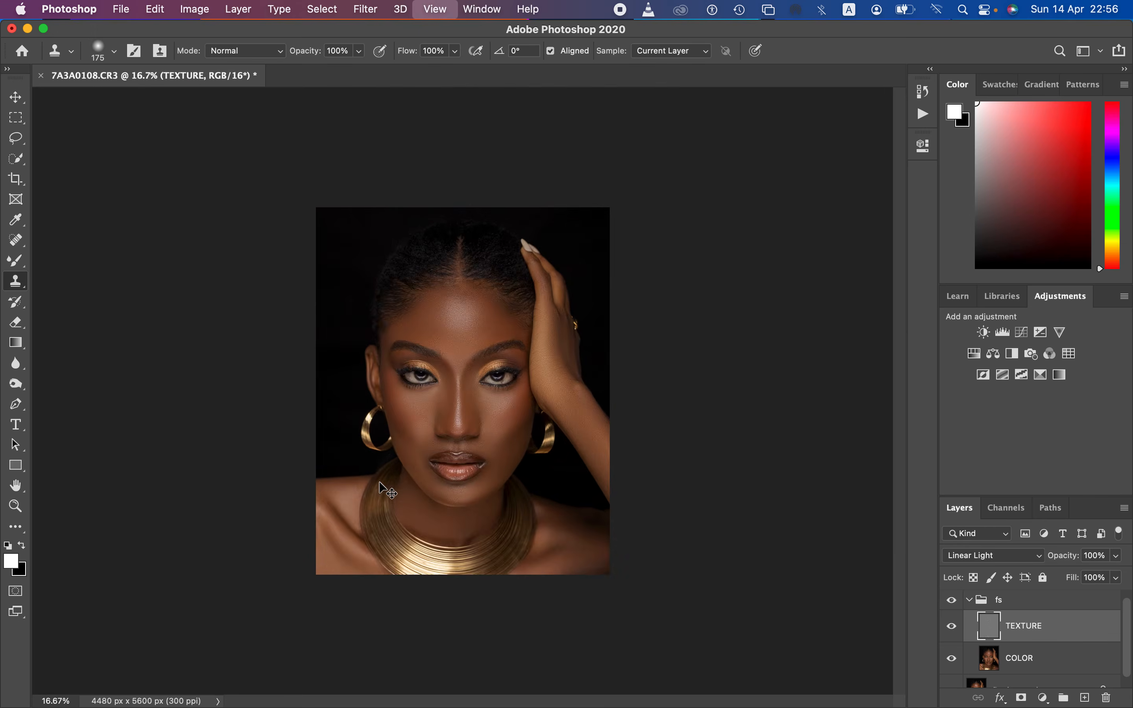
key(super+plus)
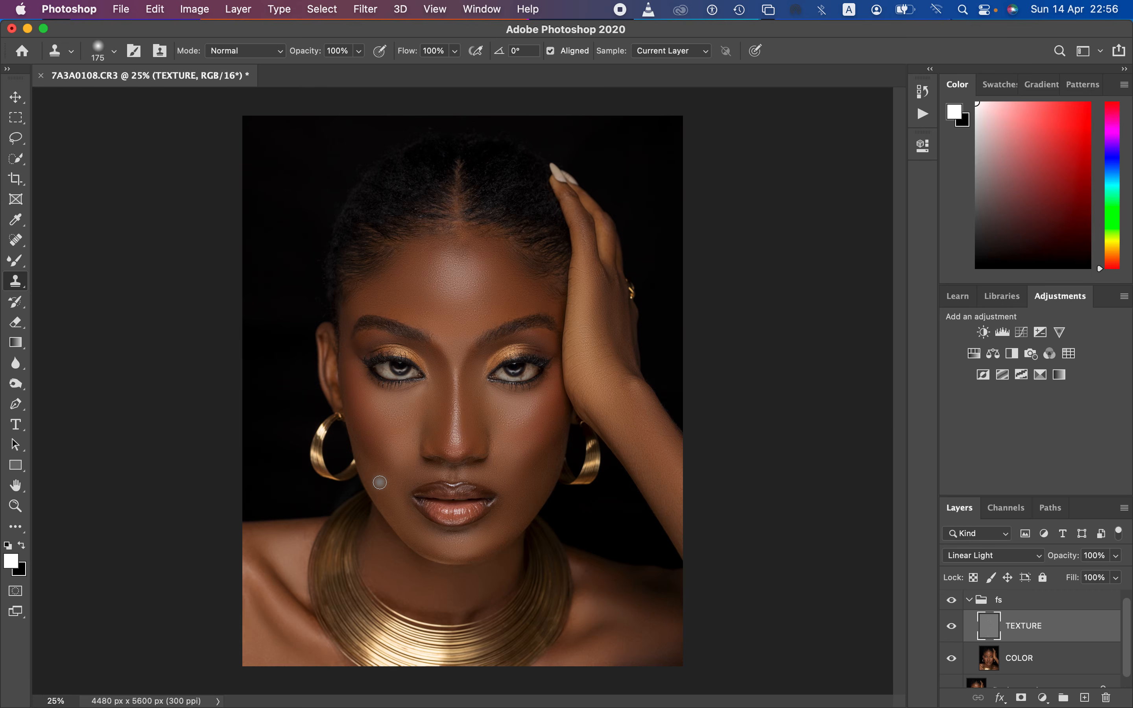
click(968, 600)
click(956, 602)
click(956, 603)
click(955, 603)
click(955, 603)
click(952, 599)
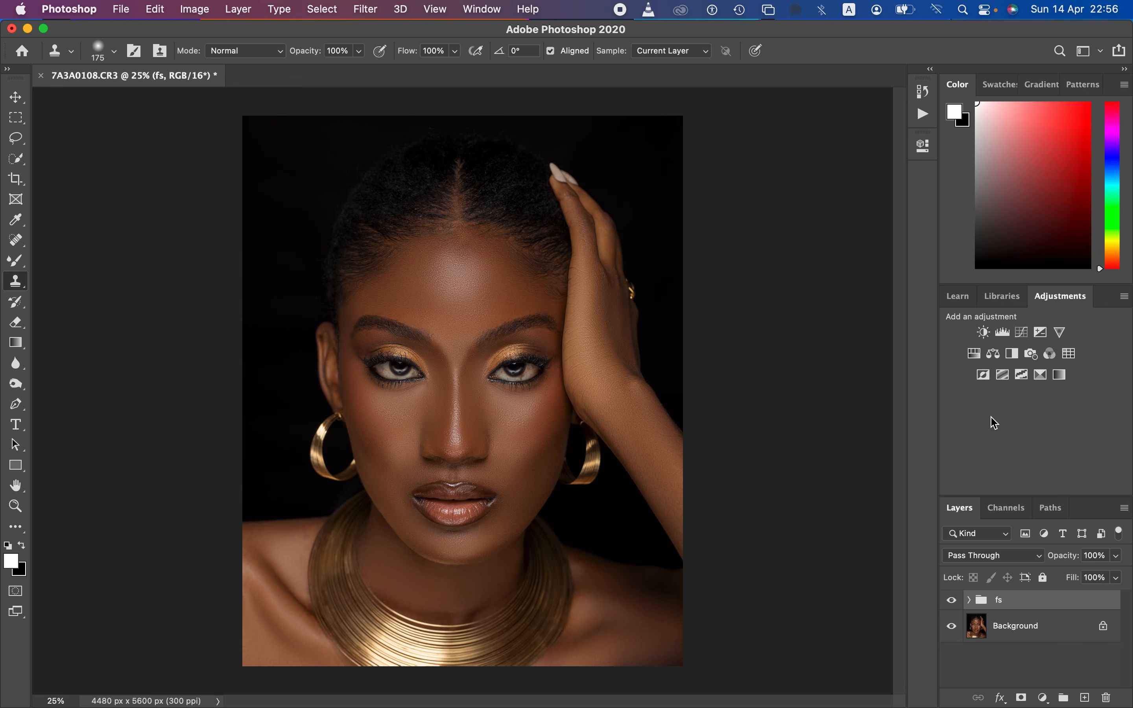
click(1061, 375)
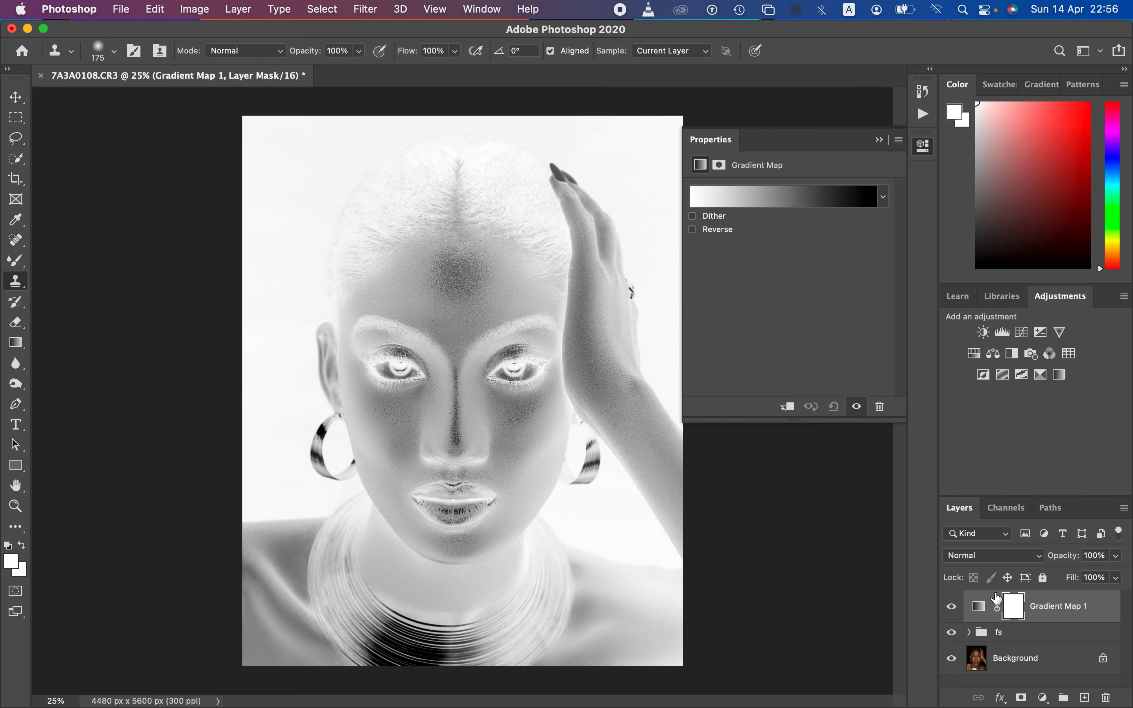
click(980, 607)
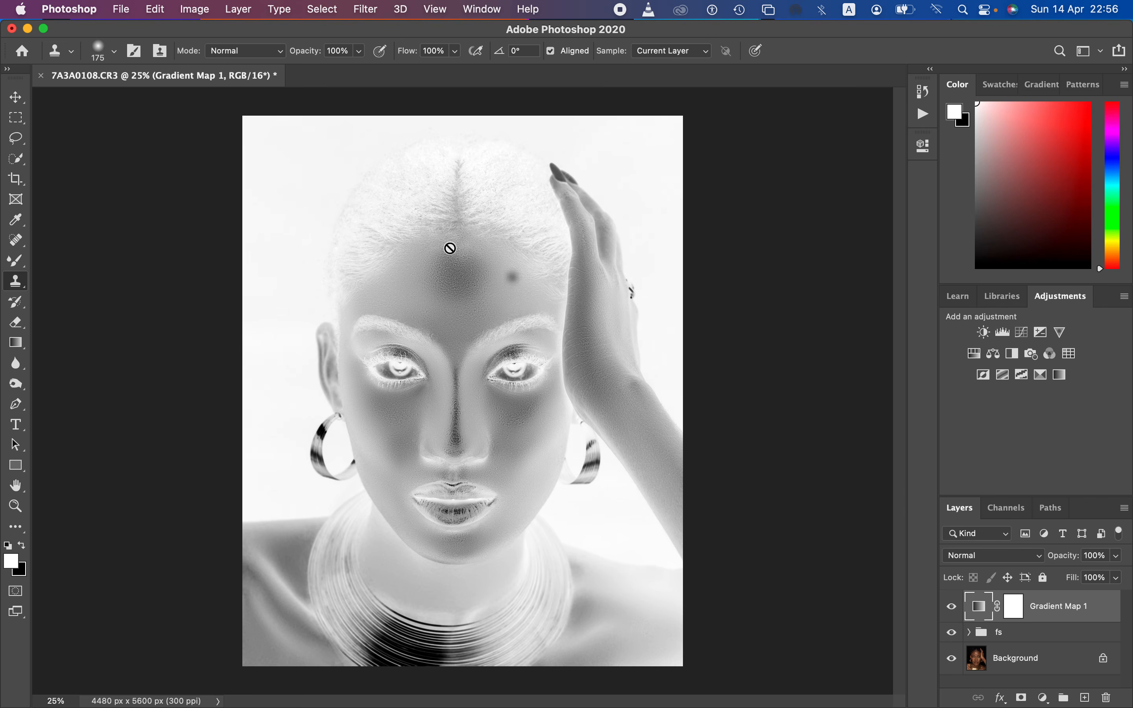
click(16, 140)
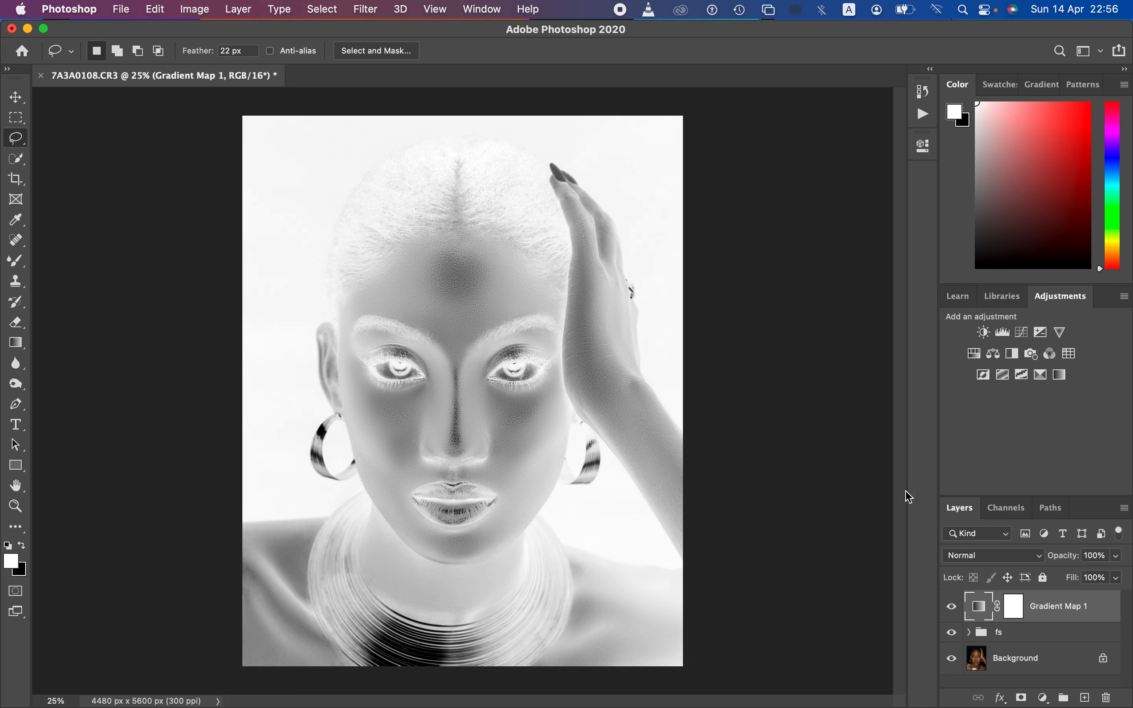
double_click(978, 611)
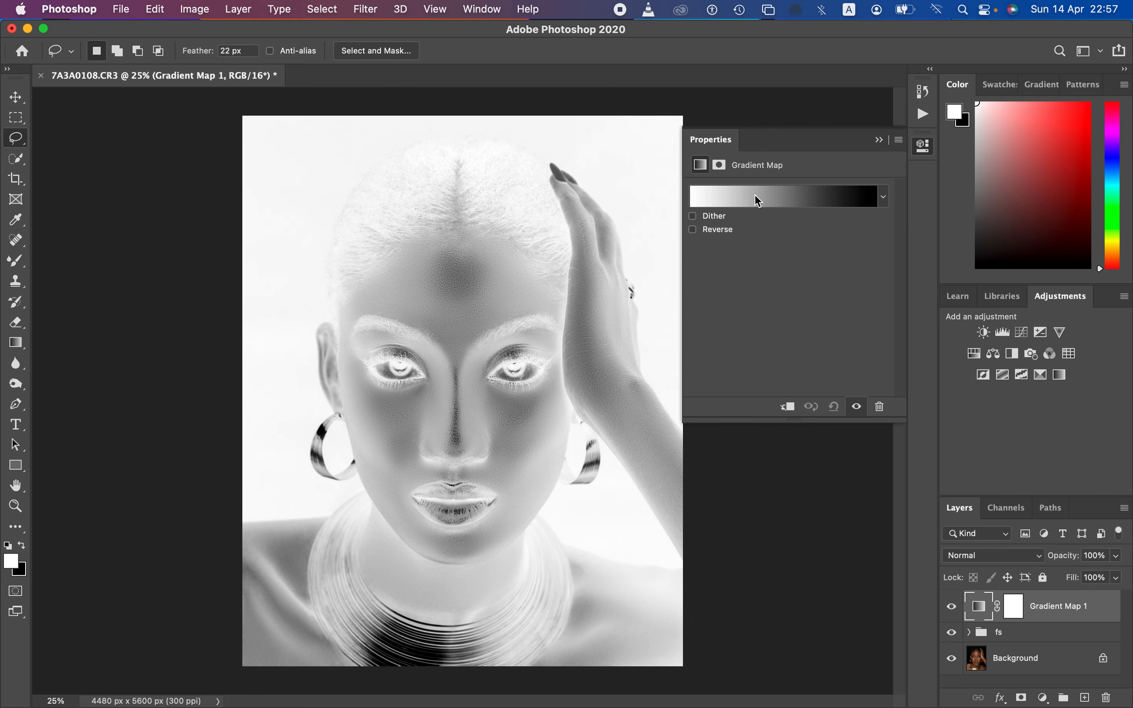
click(767, 200)
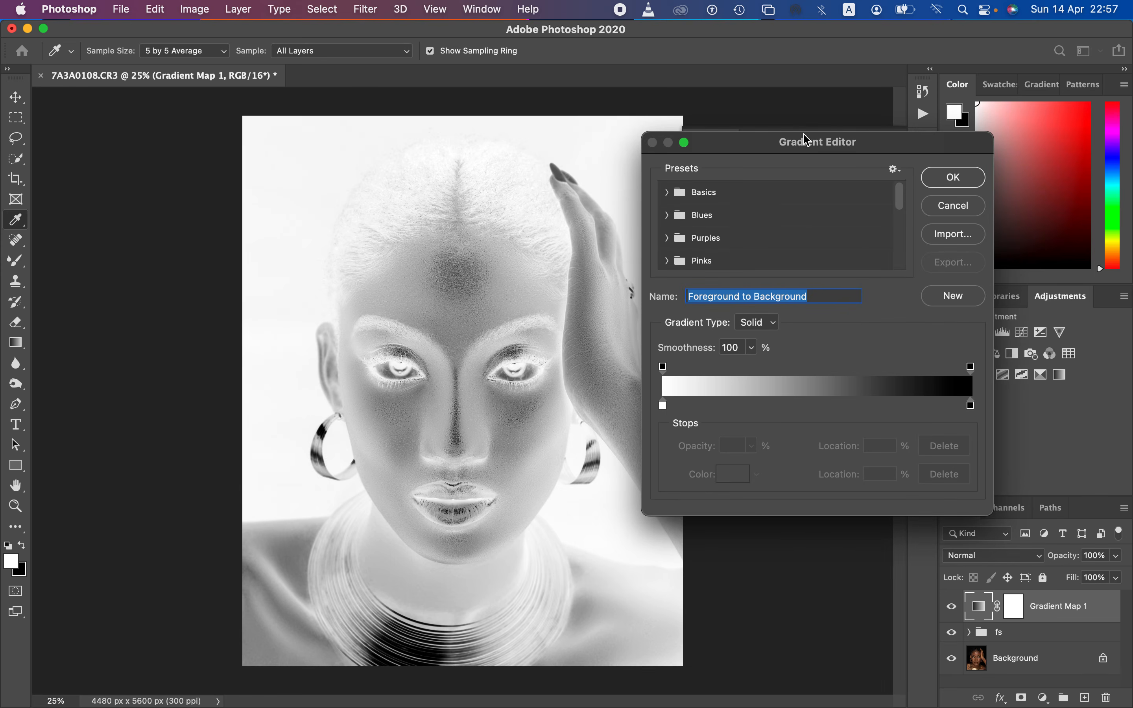
drag(804, 135, 827, 130)
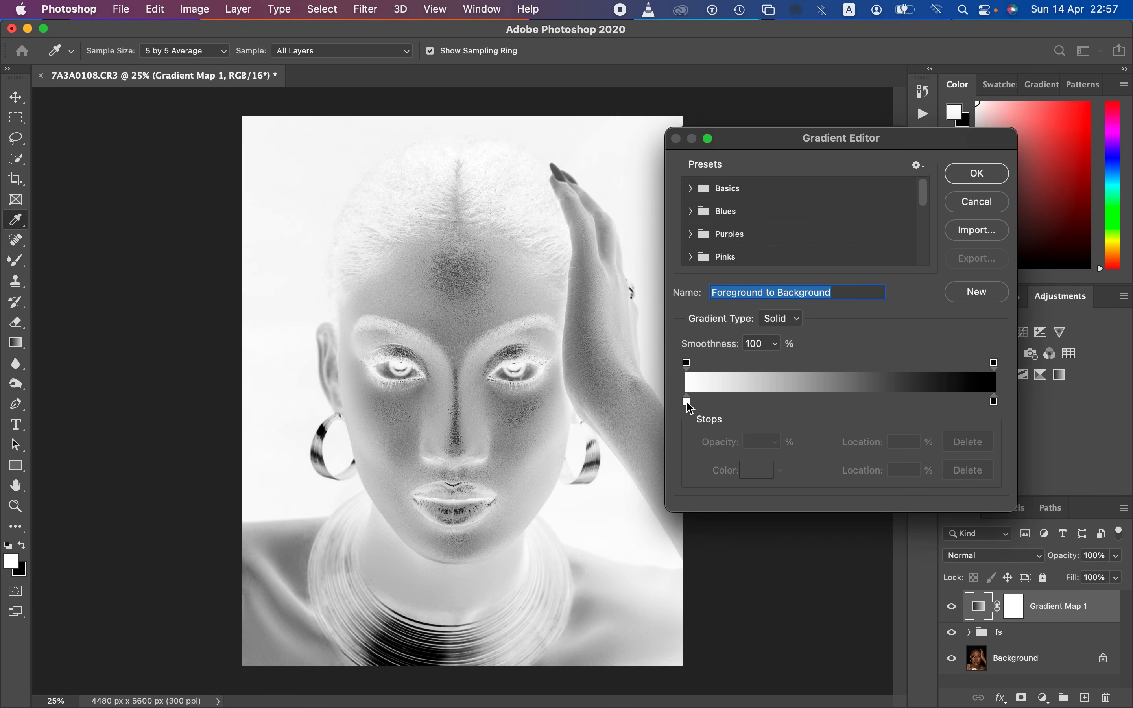
click(978, 204)
click(954, 607)
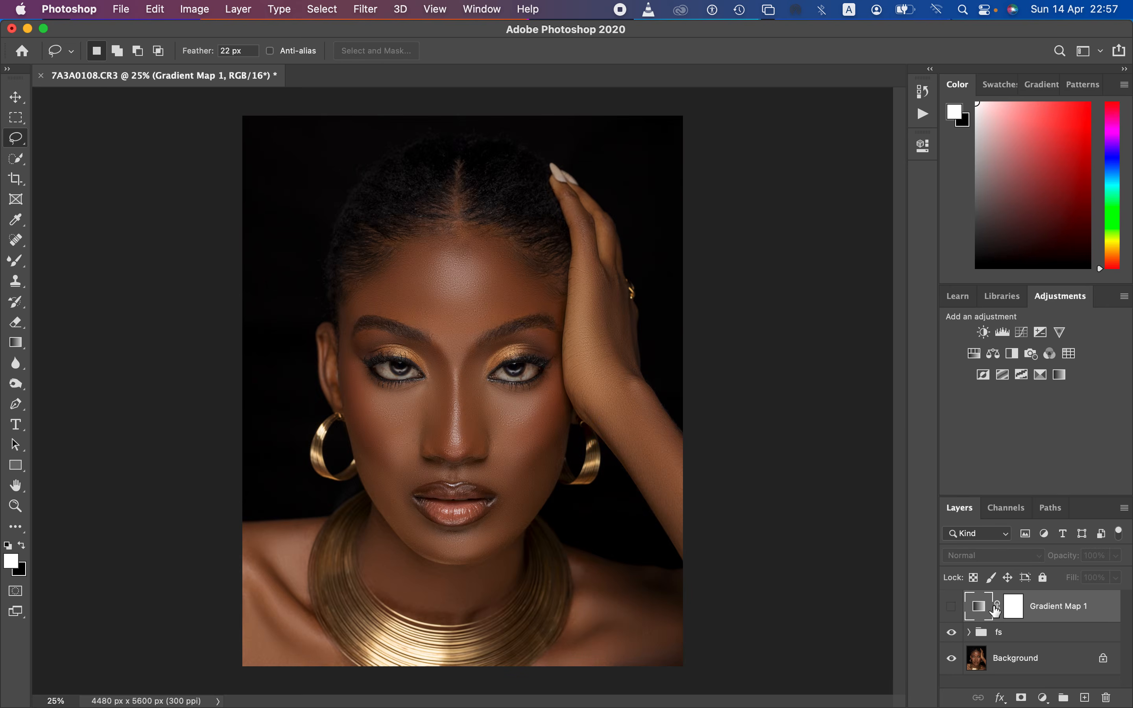
drag(1082, 610, 1106, 698)
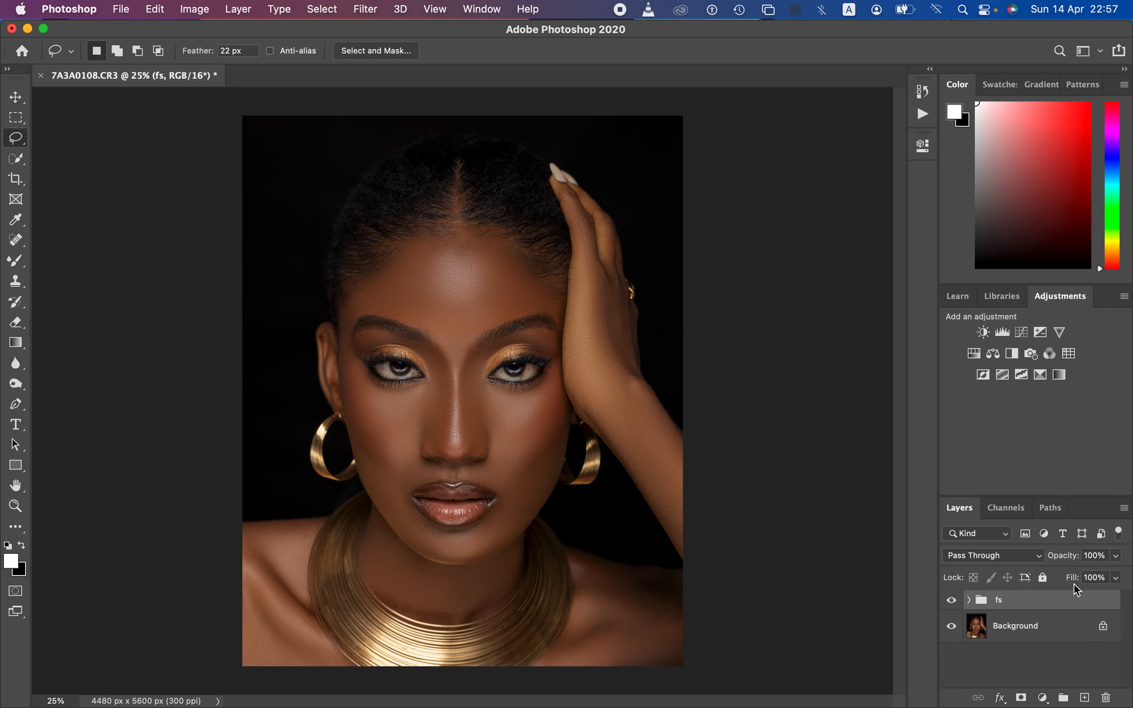
Step: Add a Gradient Map adjustment layer above the fs group, hide it, and open its properties
click(1061, 375)
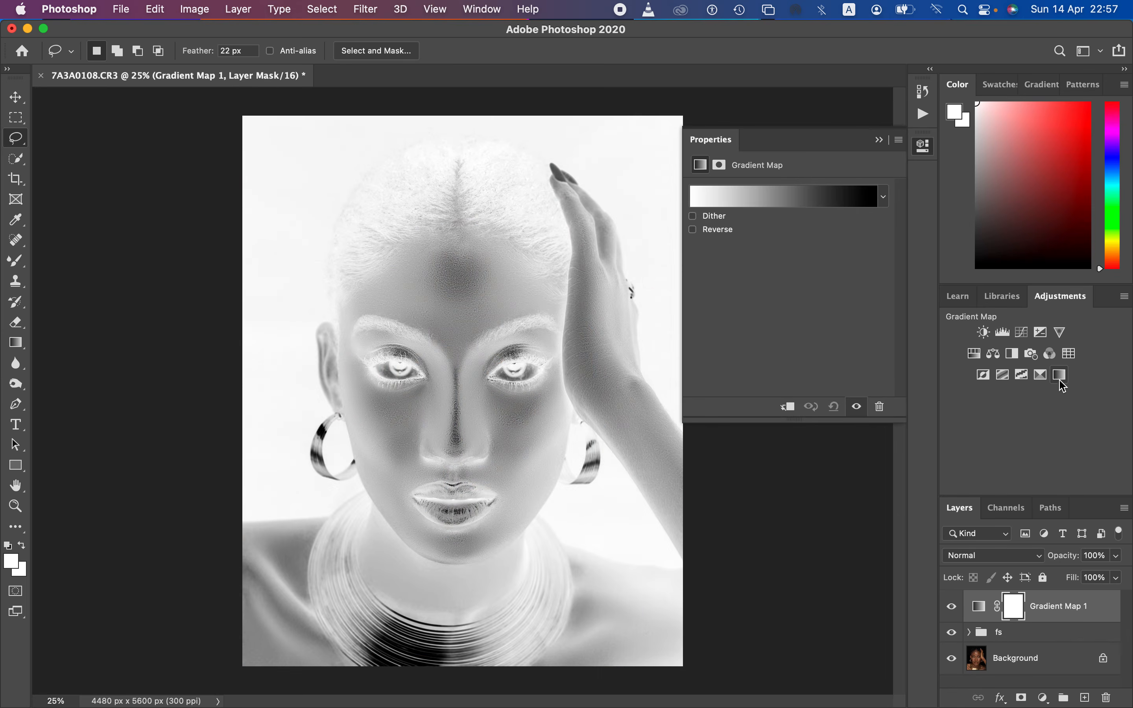
click(952, 609)
click(980, 607)
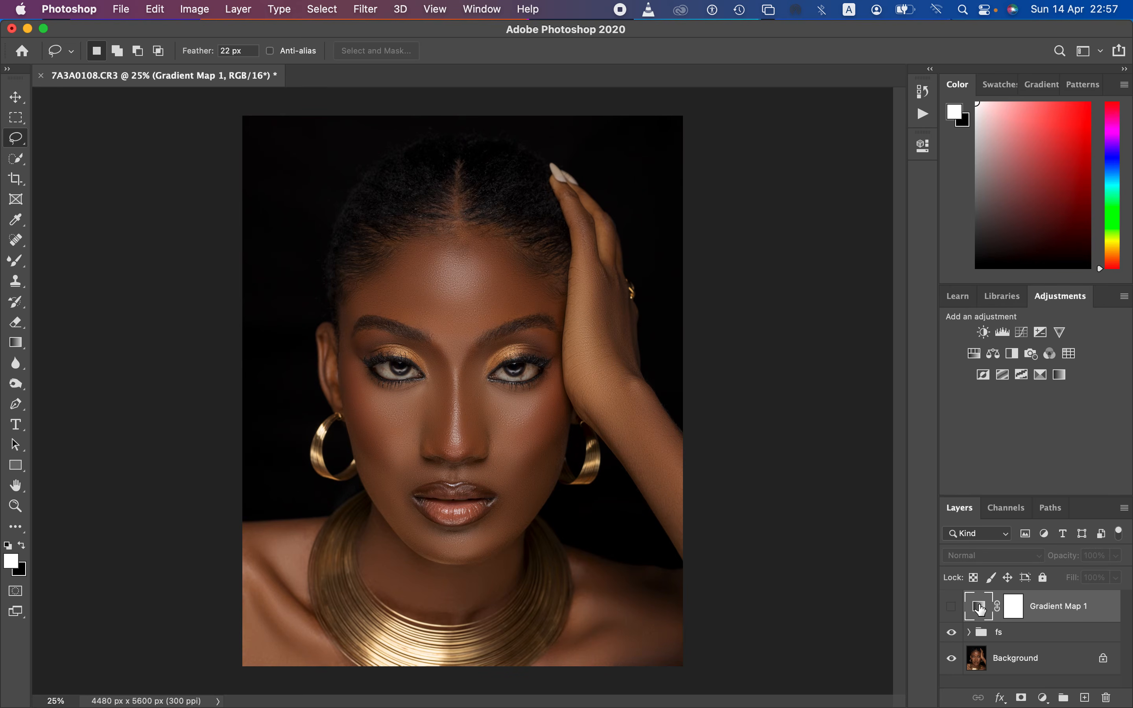
double_click(981, 610)
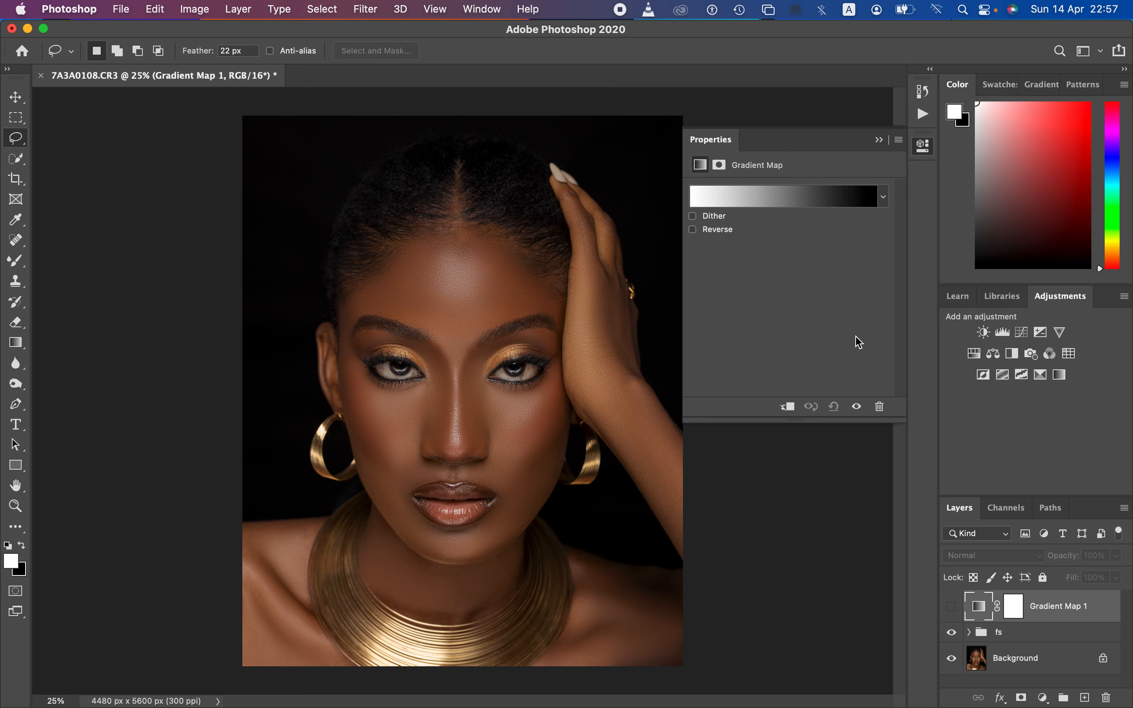
Step: Set the gradient's 0% color stop to the dark skin tone 2f1d11 sampled from the neck shadow, with a 5 by 5 average sample
click(769, 200)
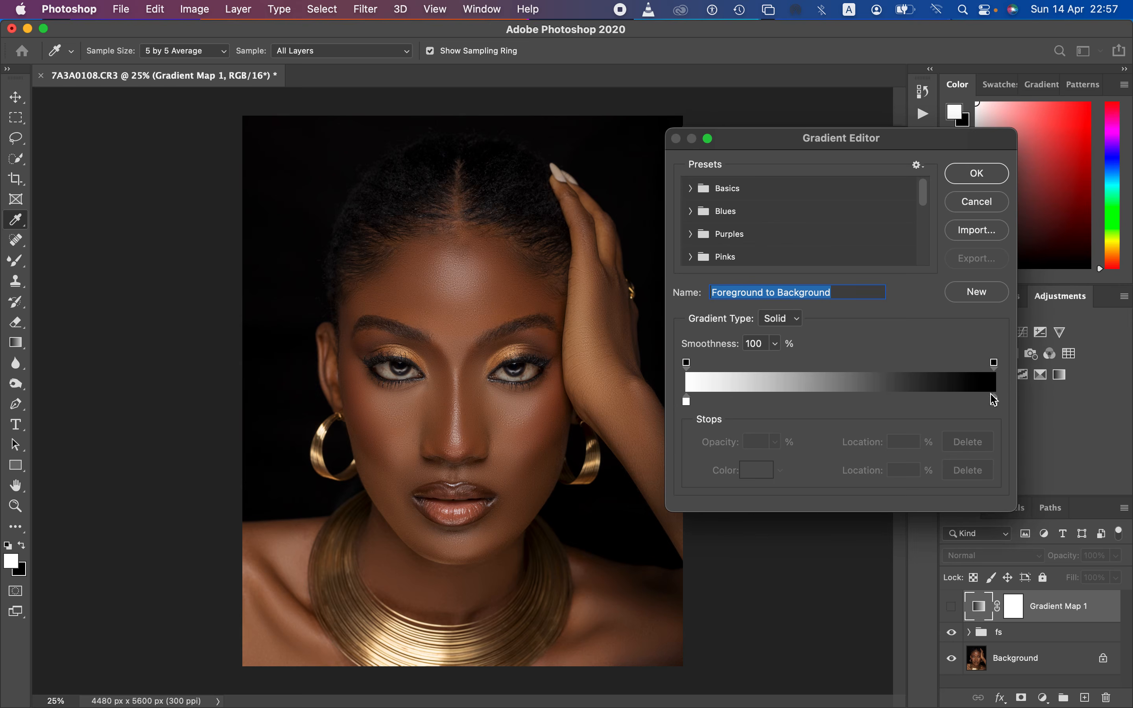
click(687, 402)
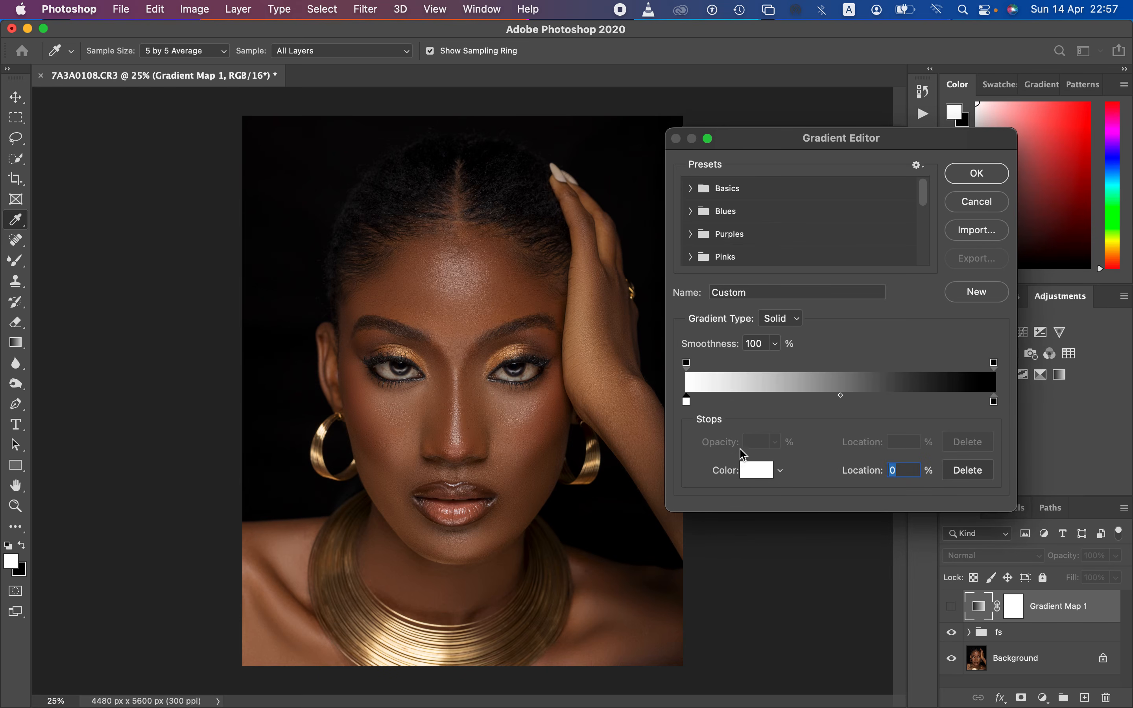
click(200, 52)
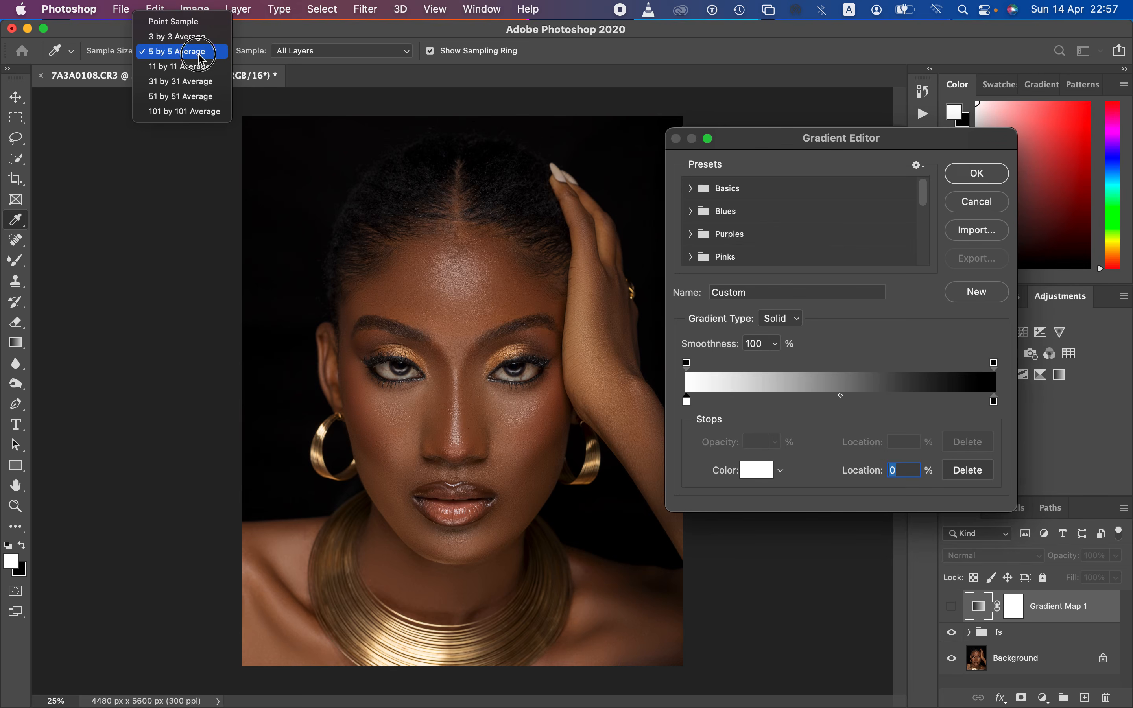
click(202, 54)
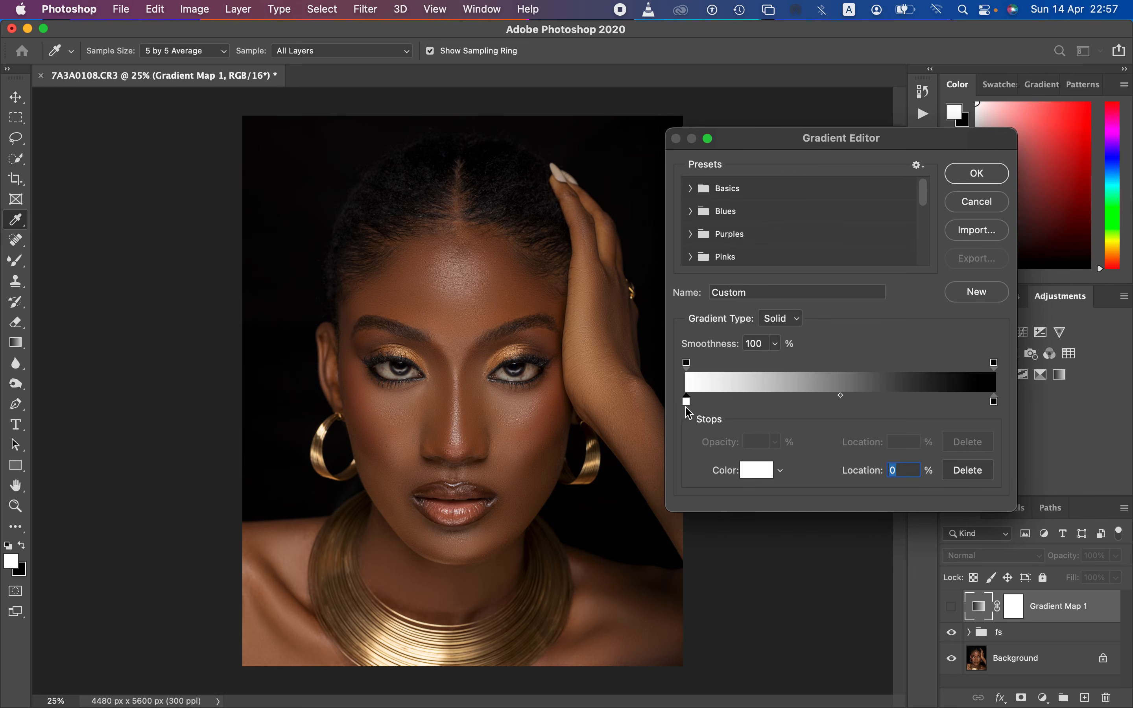
click(757, 472)
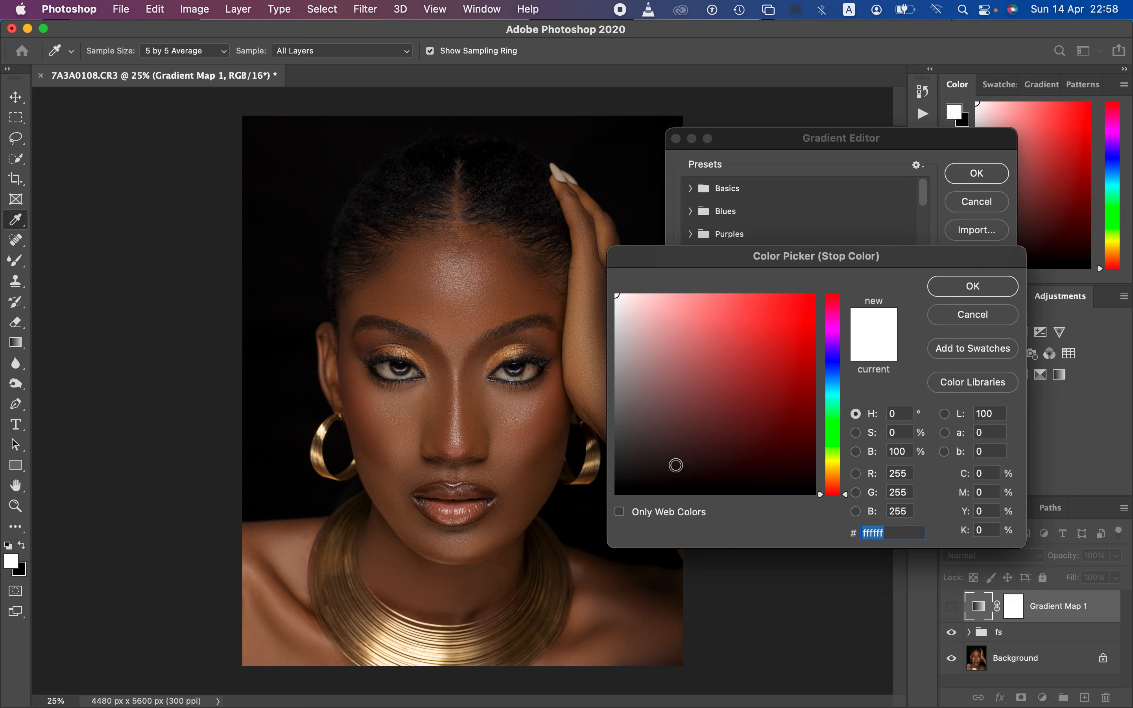
key(super+plus)
key(super+plus)
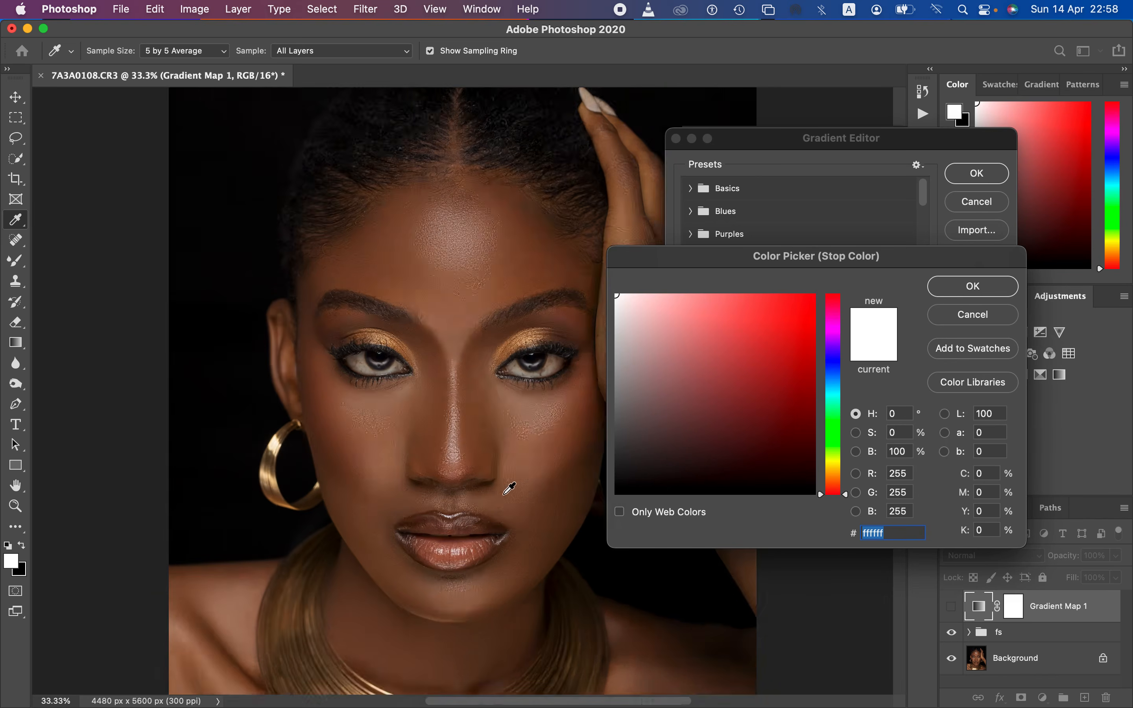
drag(473, 541, 461, 271)
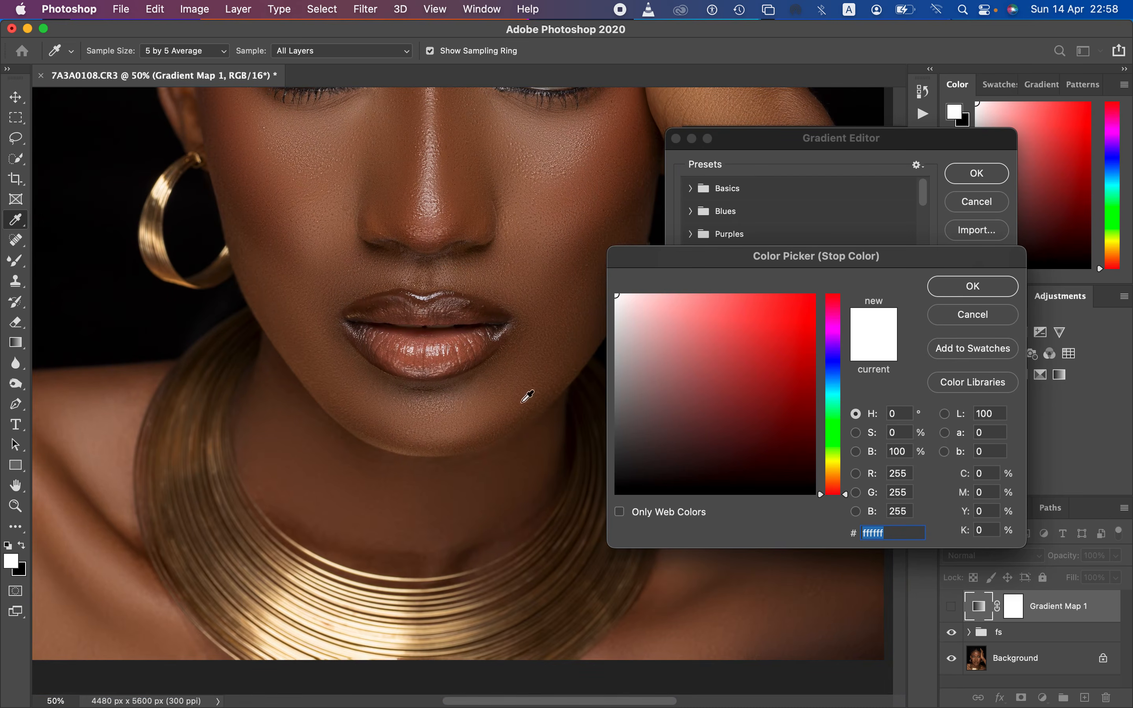
click(549, 503)
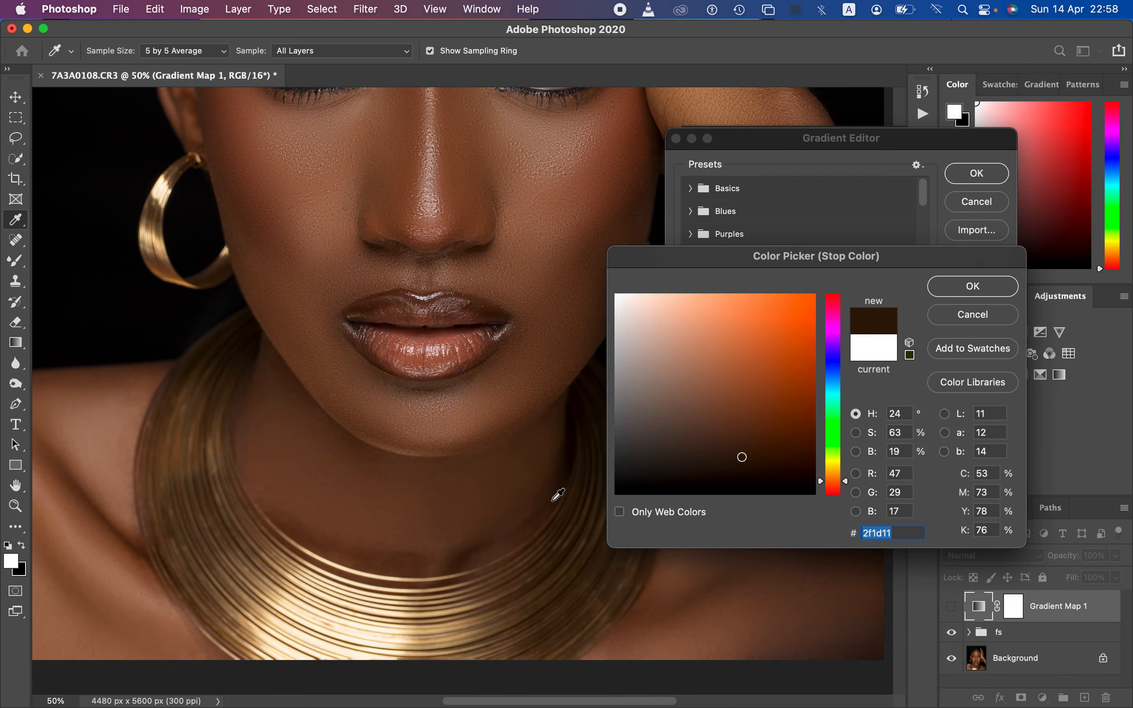
click(965, 287)
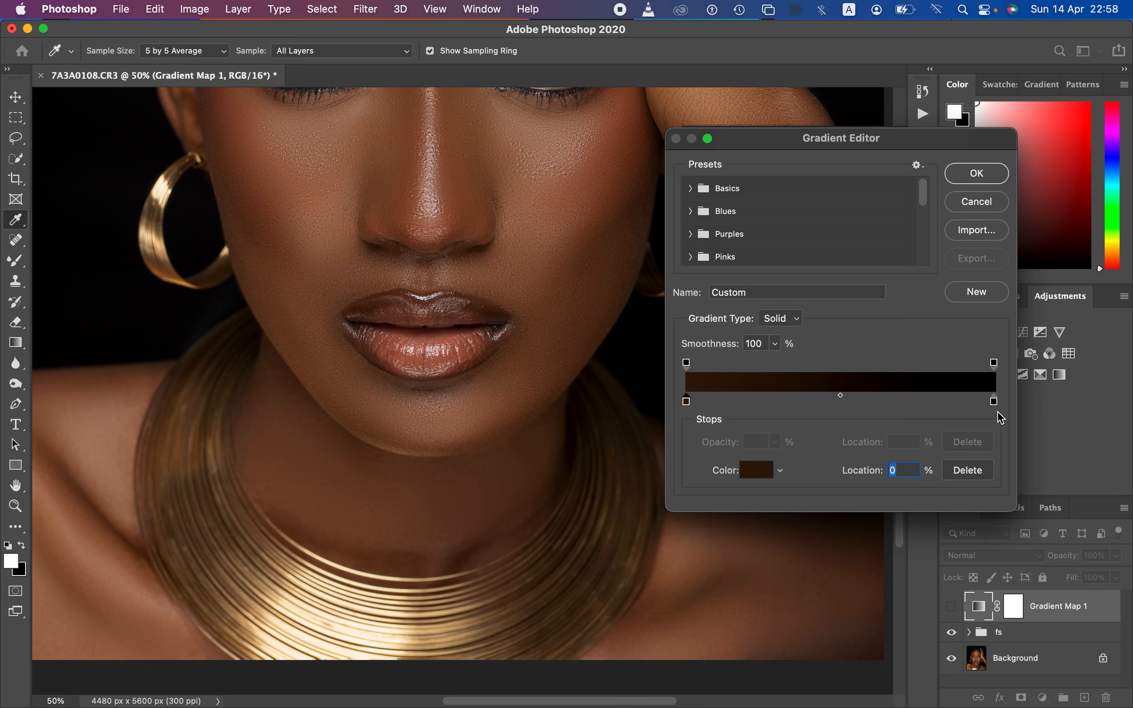
Step: Set the gradient's 100% color stop to the highlight tone a18478 sampled from the nose bridge
click(994, 402)
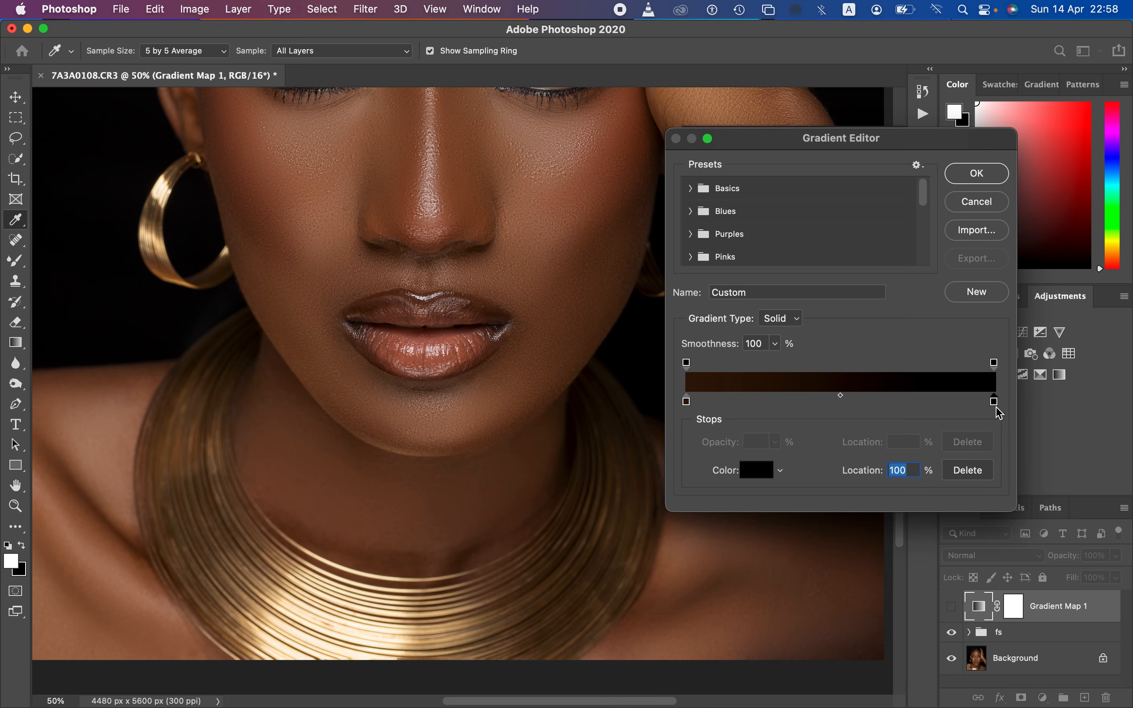
click(760, 477)
drag(497, 277, 496, 382)
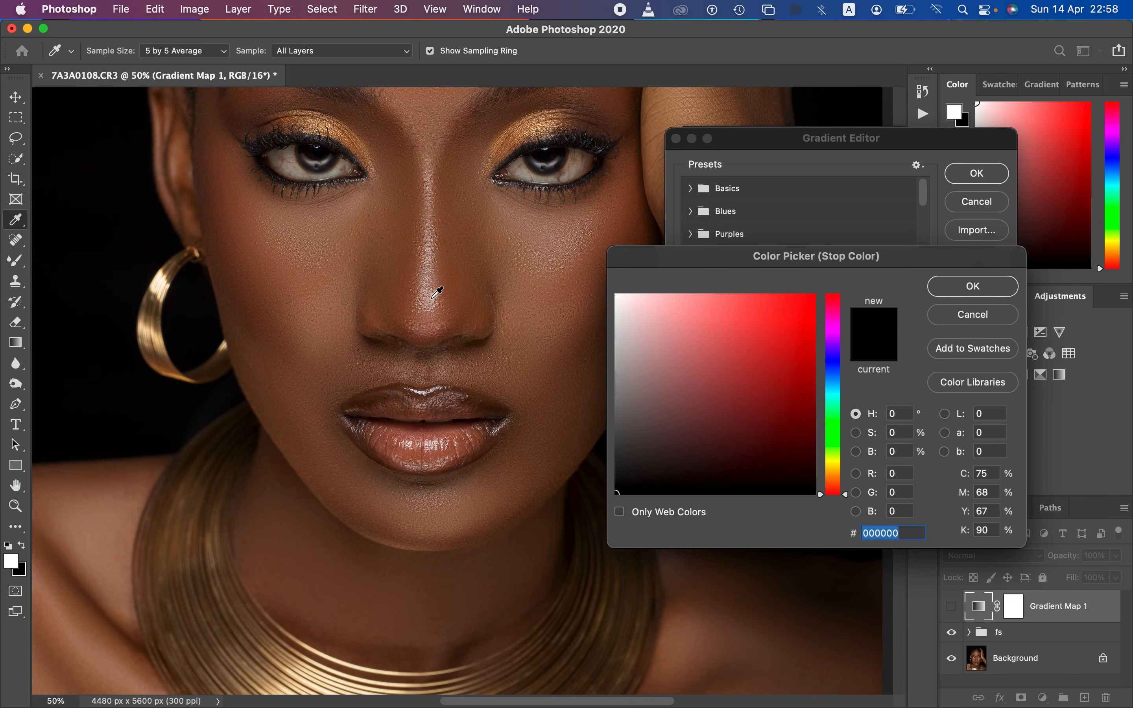
drag(445, 246, 449, 426)
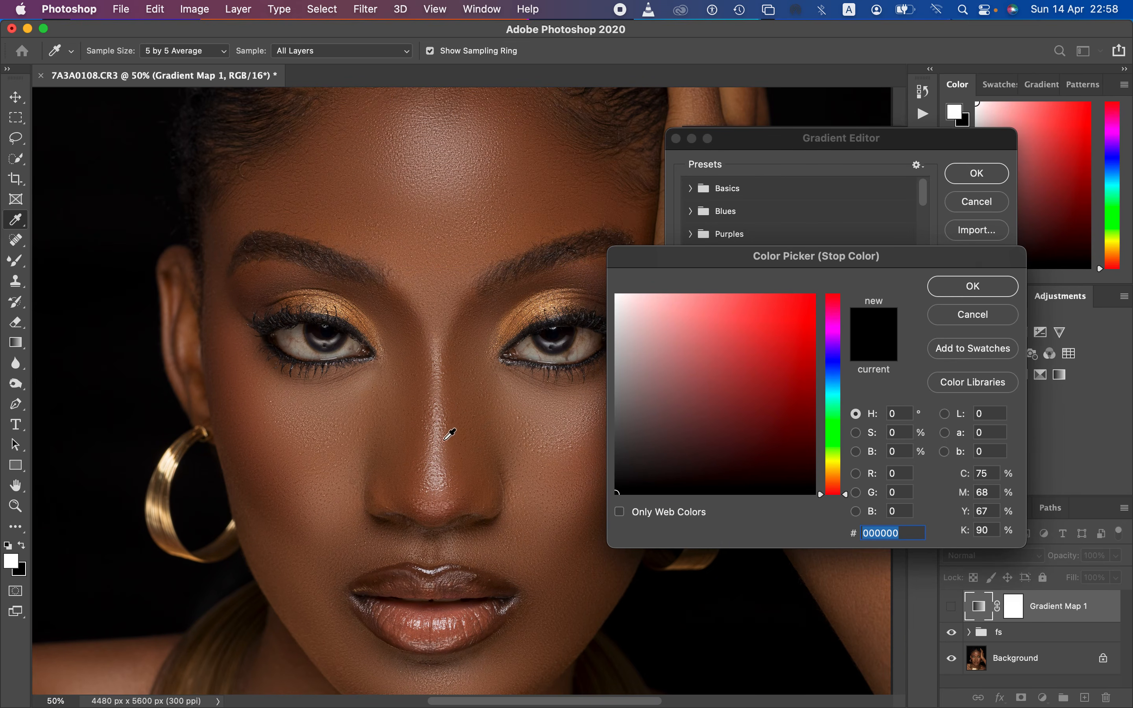
click(438, 436)
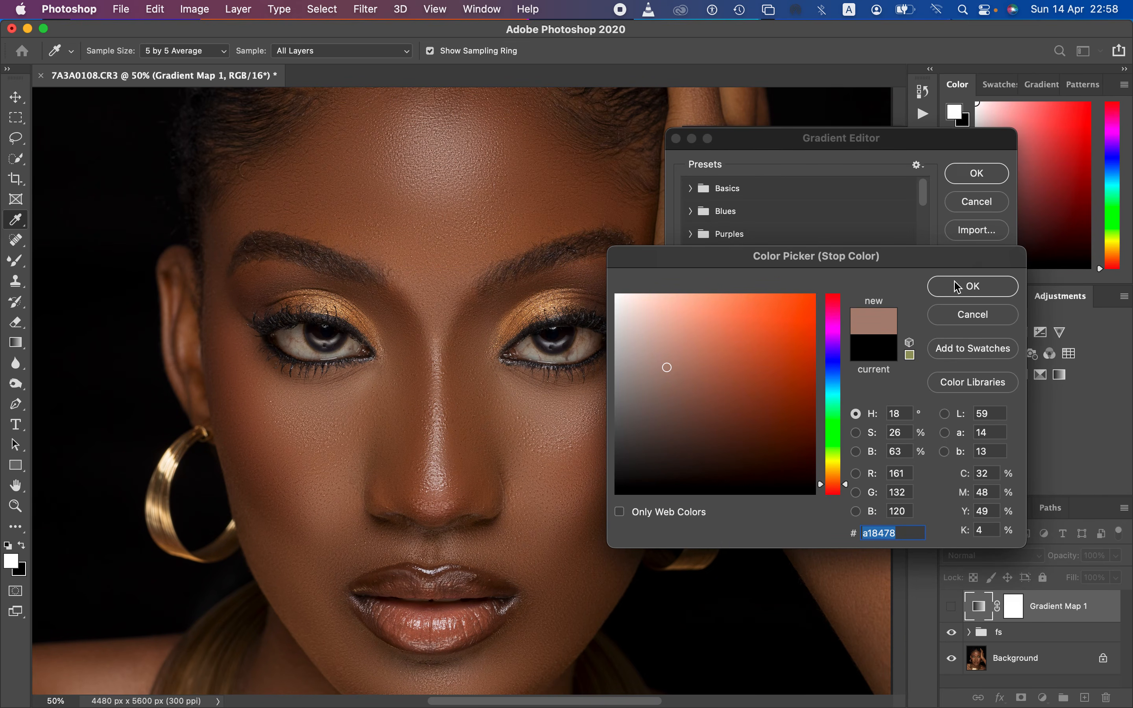
click(955, 287)
Step: Add a middle color stop at 50% with the midtone 8c6852 sampled between the eyebrows, and accept the gradient
click(833, 400)
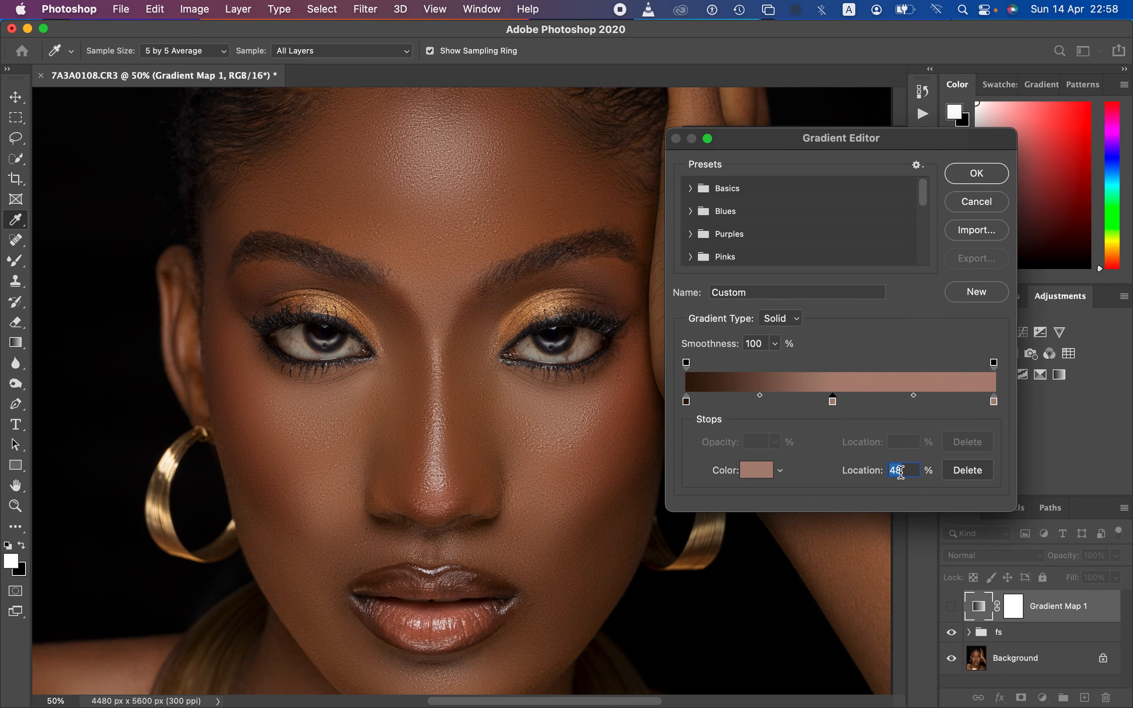
text(50)
click(751, 470)
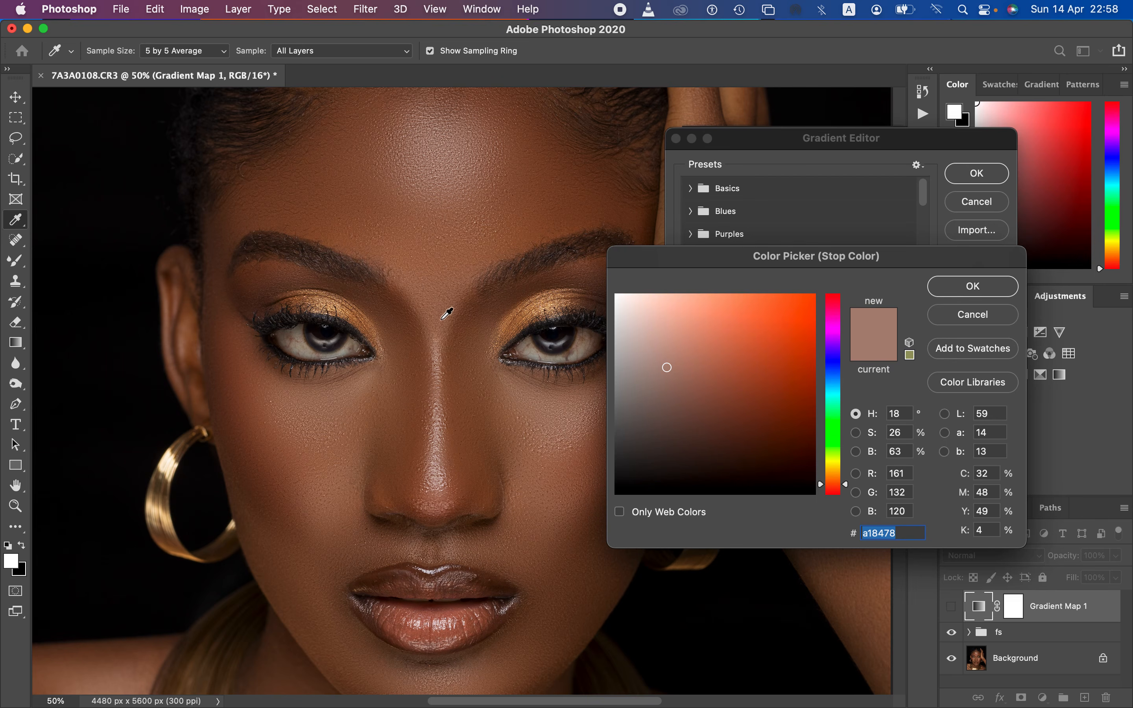
click(445, 305)
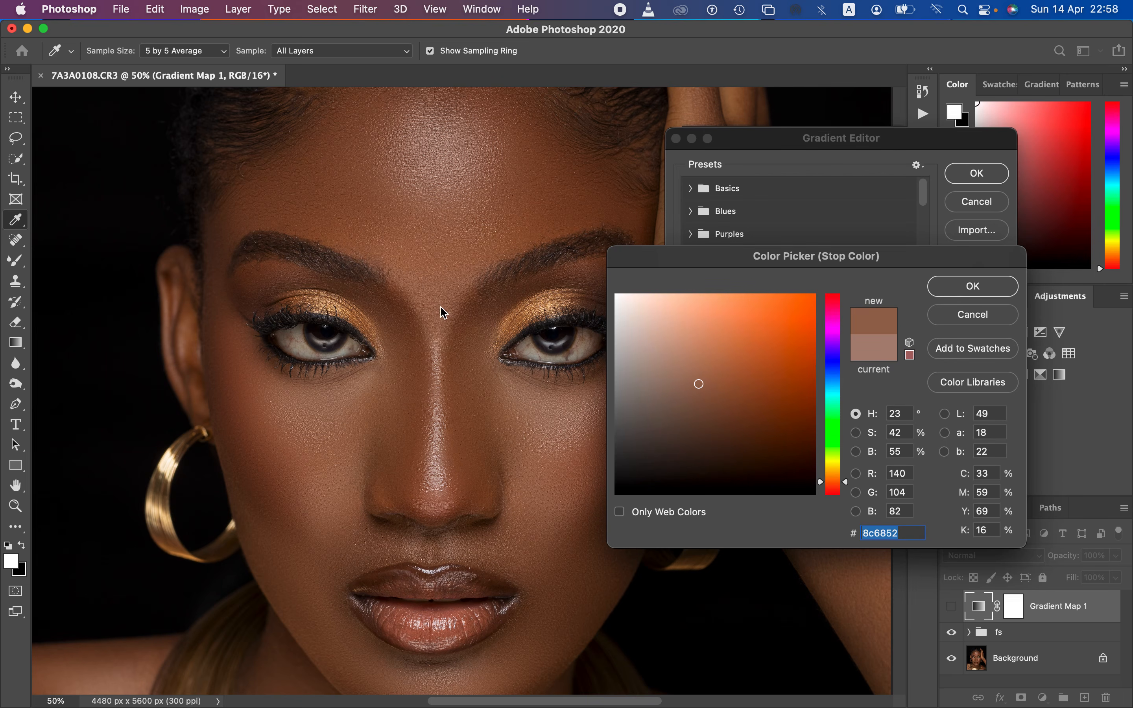
click(936, 286)
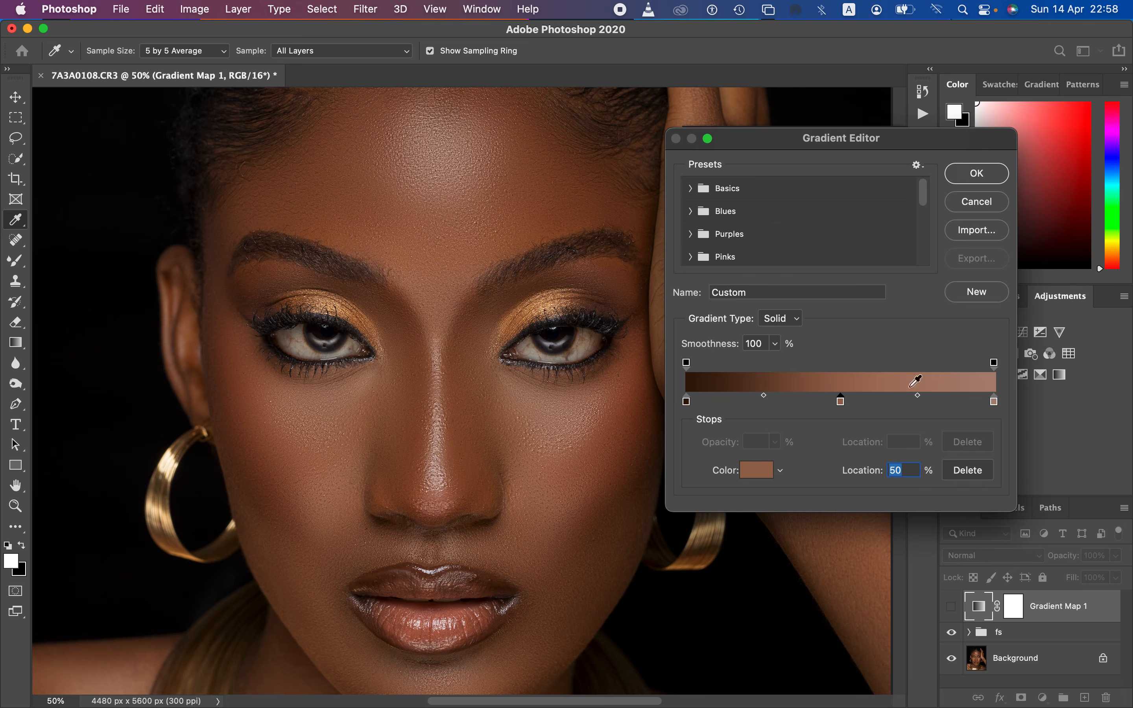
click(977, 174)
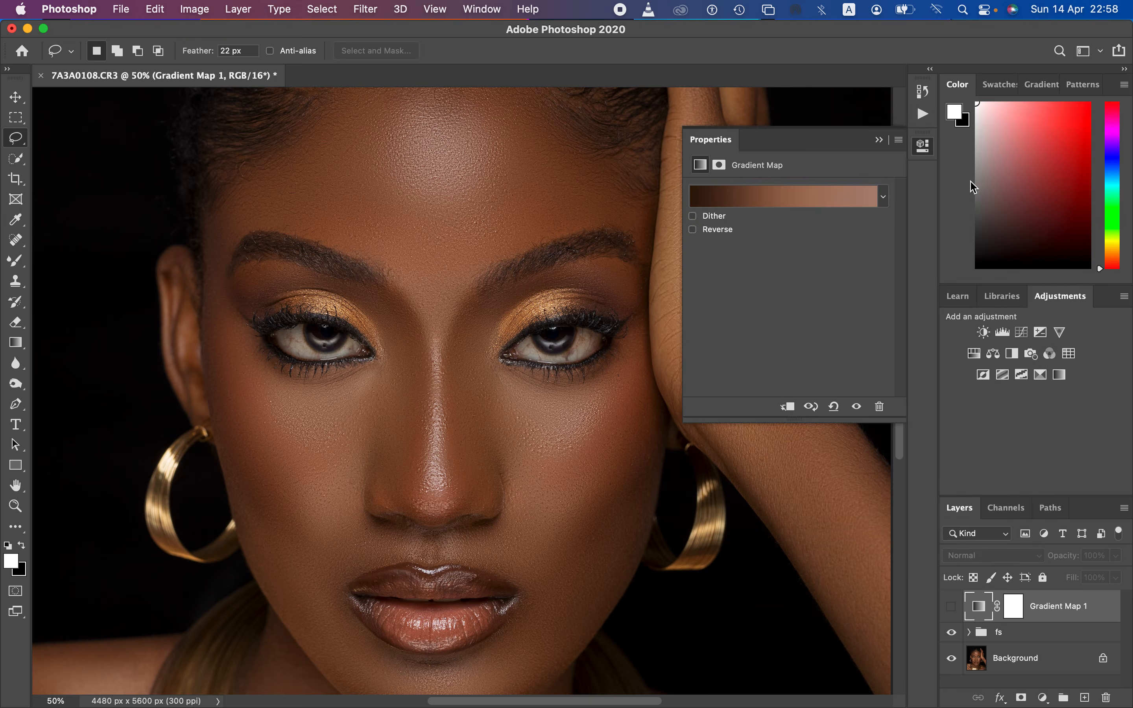
Step: Show the Gradient Map layer and set its blend mode to Color
click(951, 609)
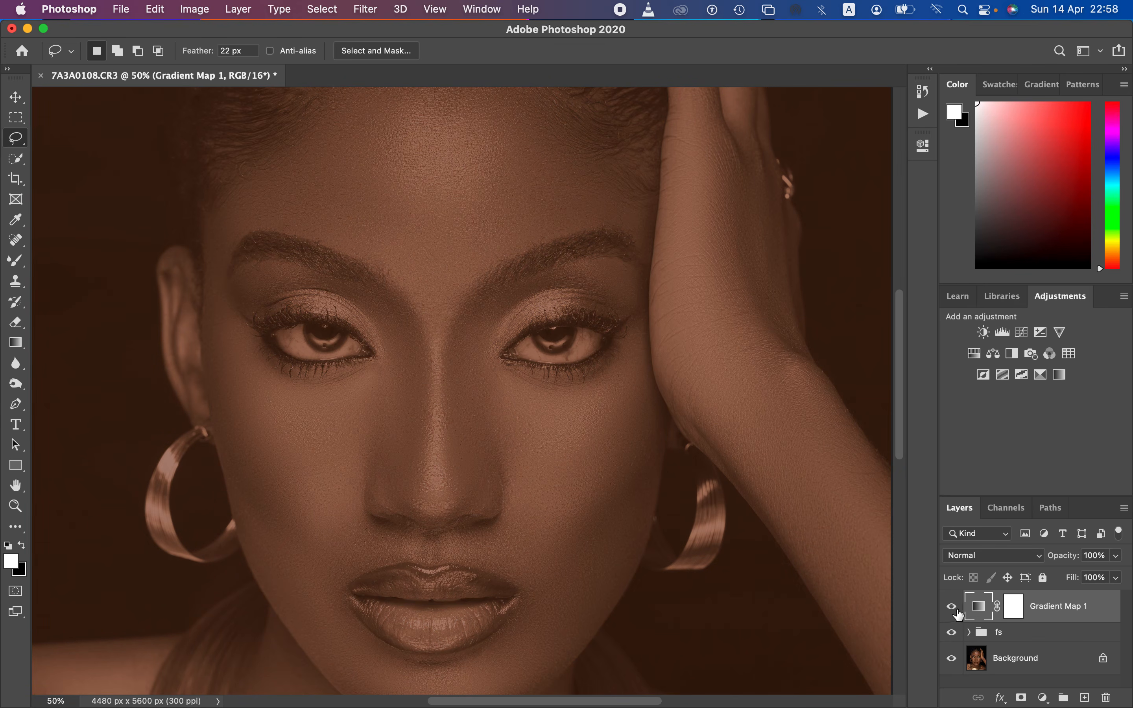
click(992, 556)
mouse_move(1005, 706)
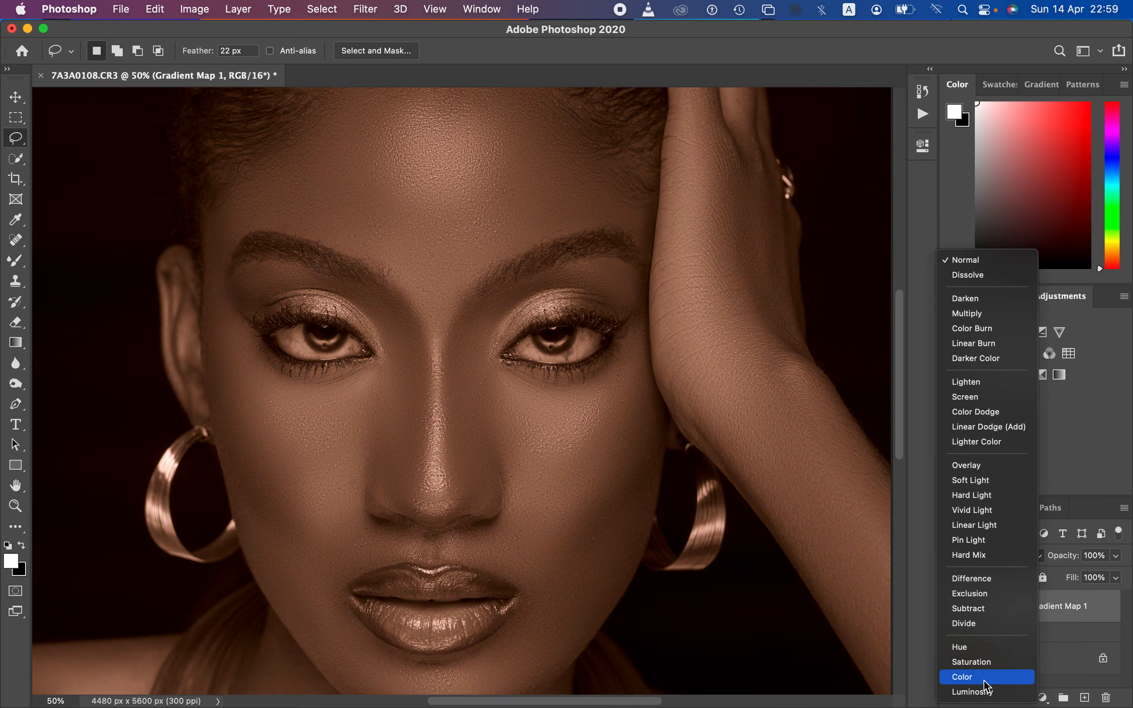
click(988, 677)
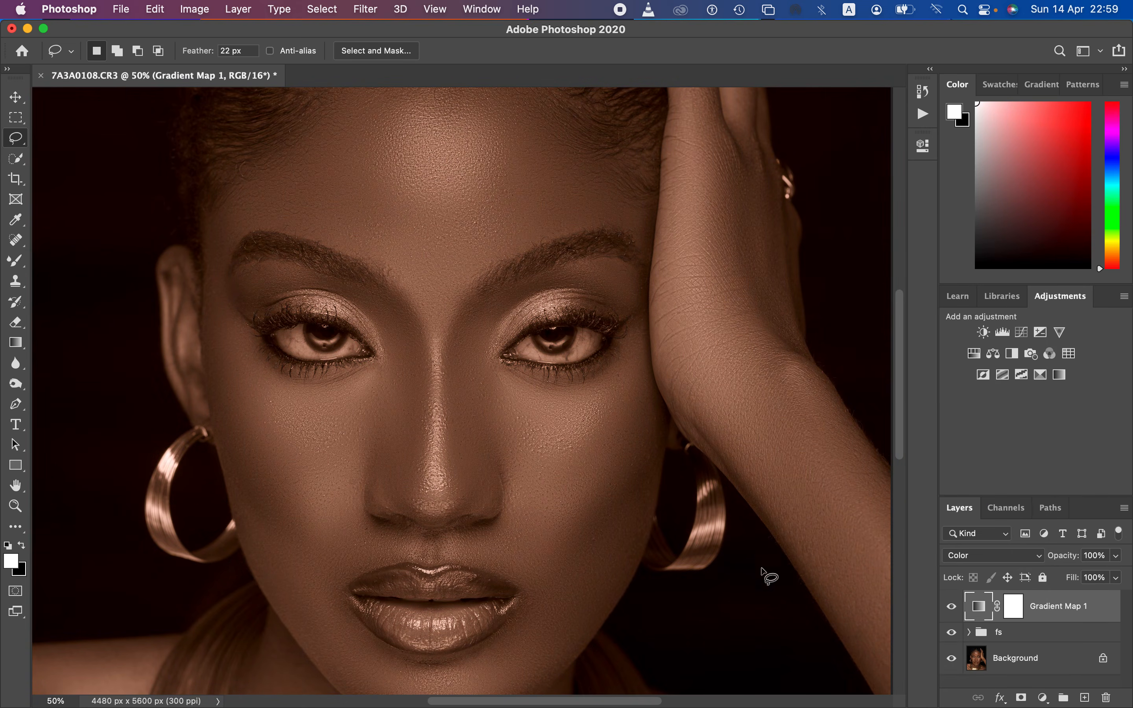
Step: Invert the Gradient Map's layer mask to black so the effect is hidden across the portrait
key(super+minus)
key(super+minus)
key(super+plus)
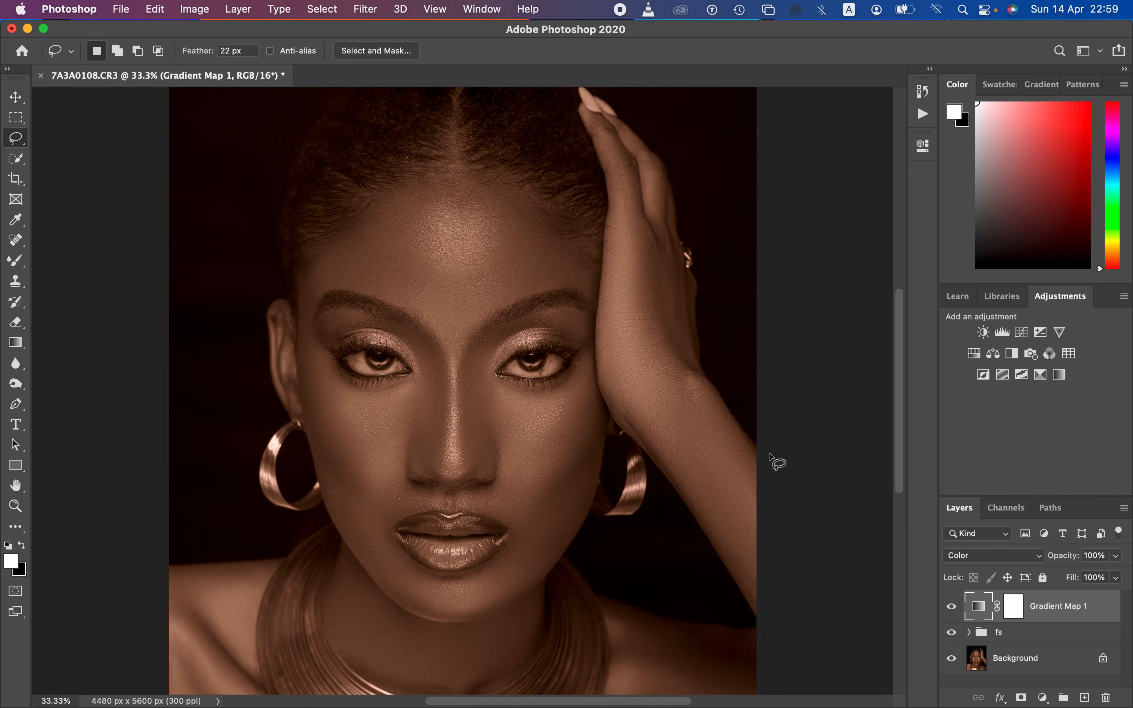
click(1015, 611)
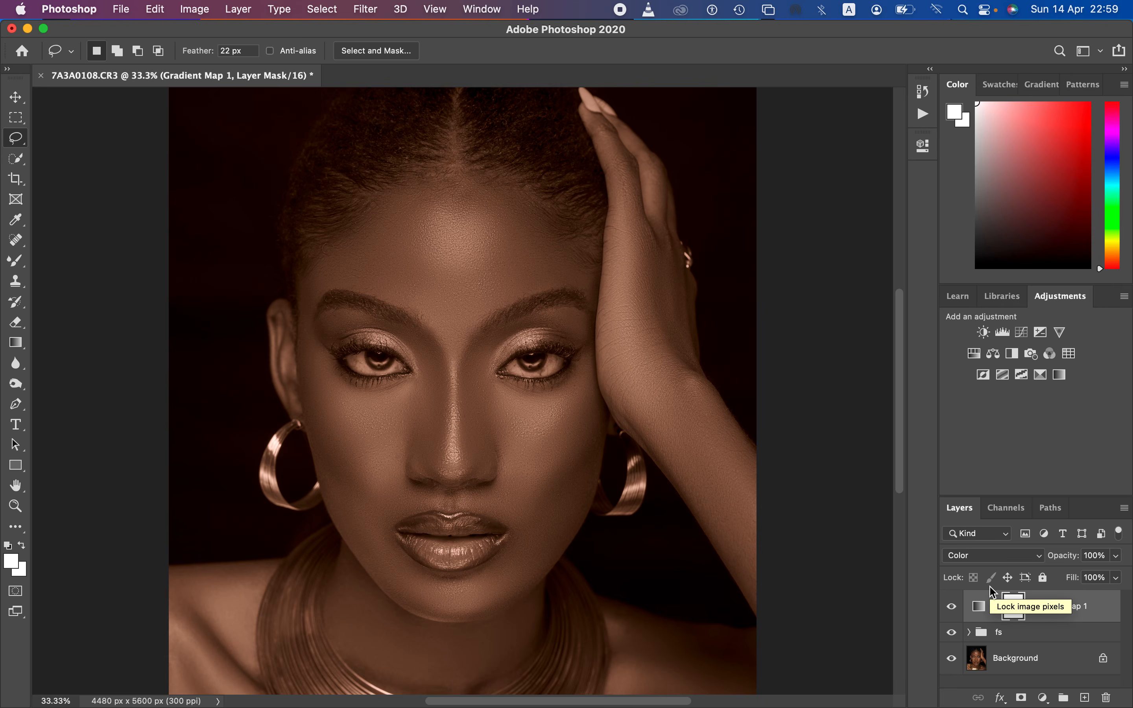
key(super+i)
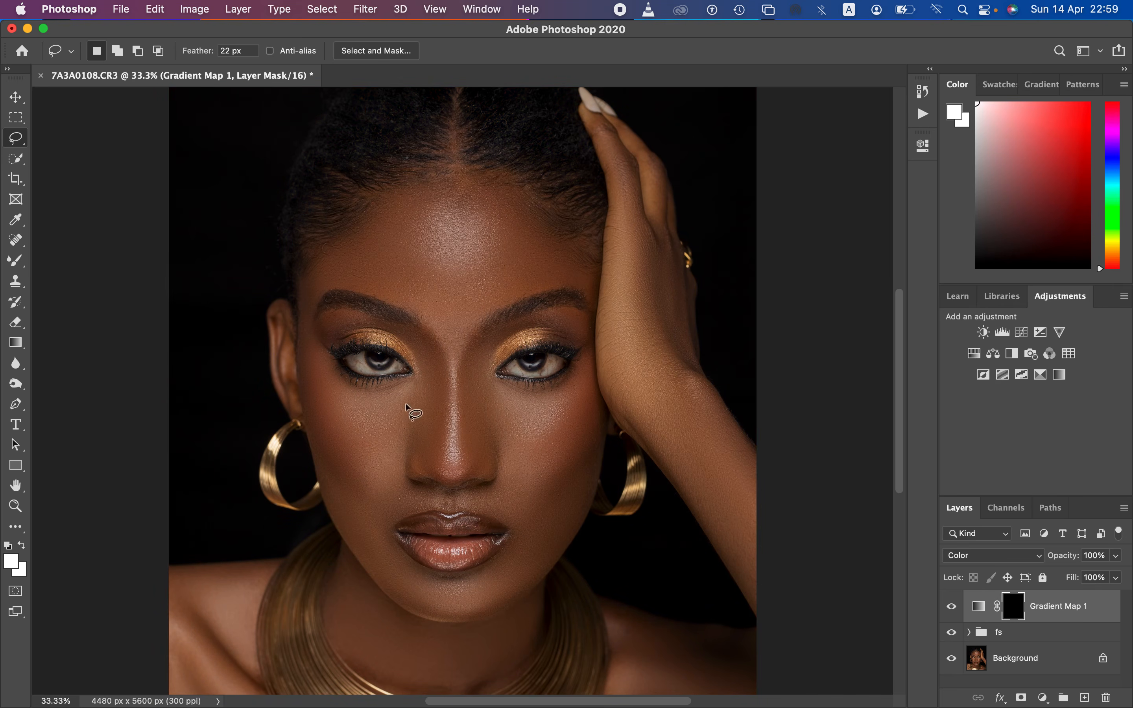
Step: Switch from the Mixer Brush to the regular Brush tool with a Soft Round tip at 0% hardness
click(19, 262)
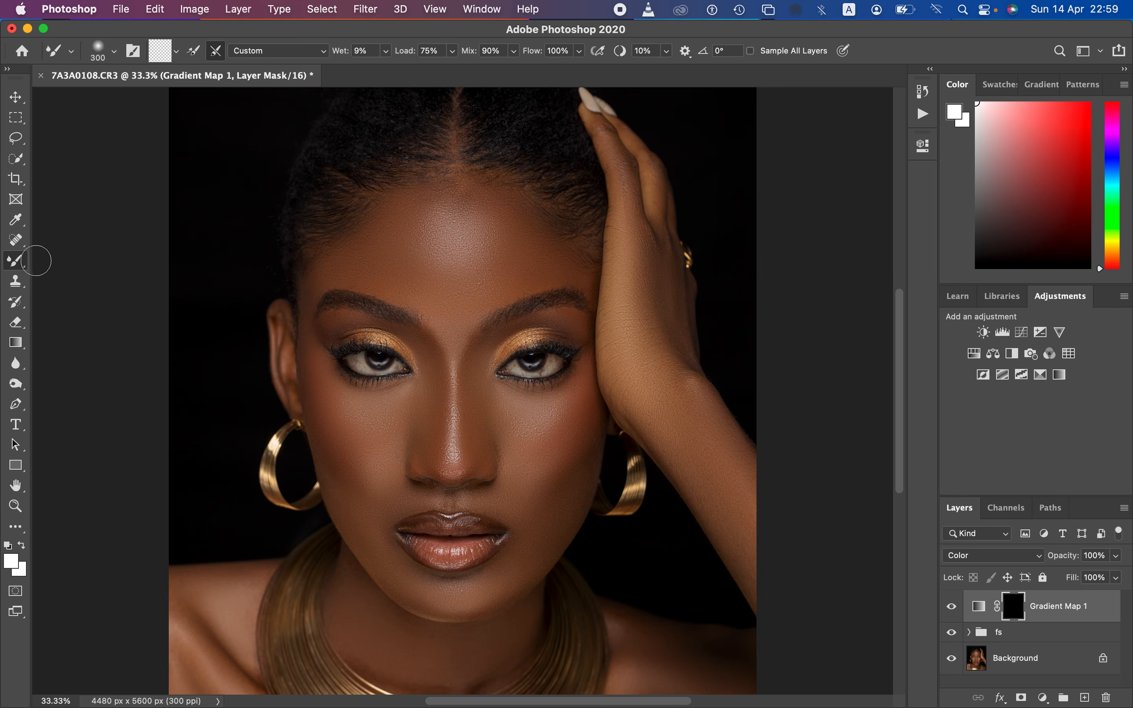
right_click(19, 261)
click(51, 259)
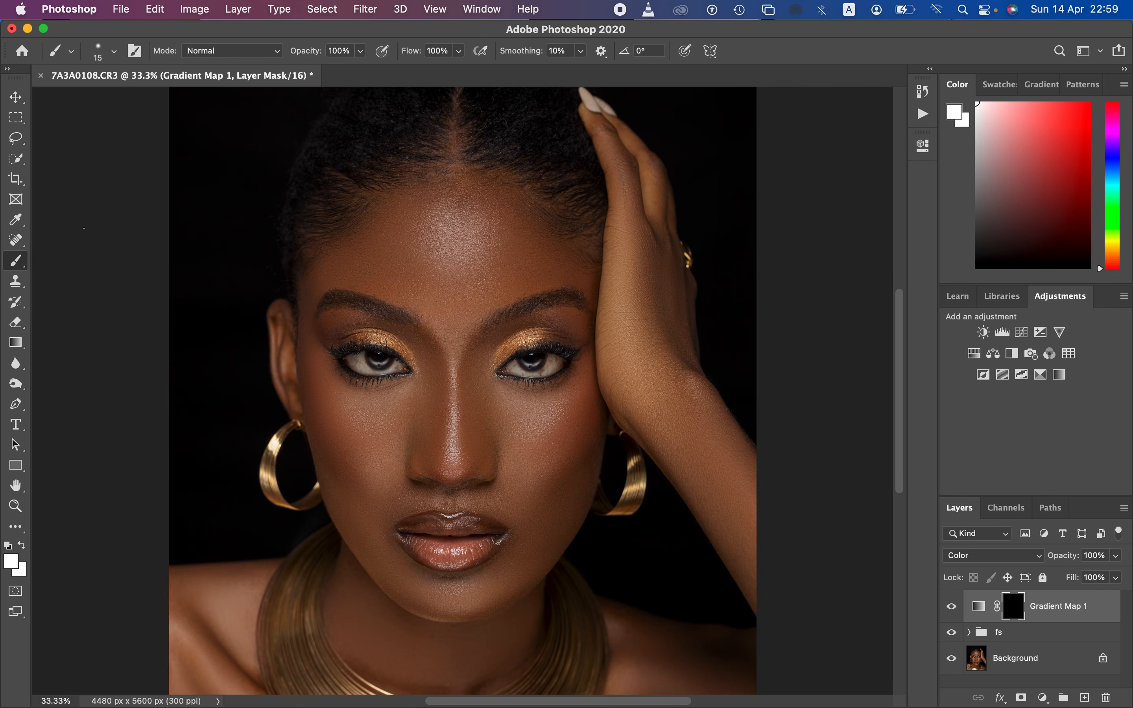
click(113, 51)
drag(114, 136, 74, 140)
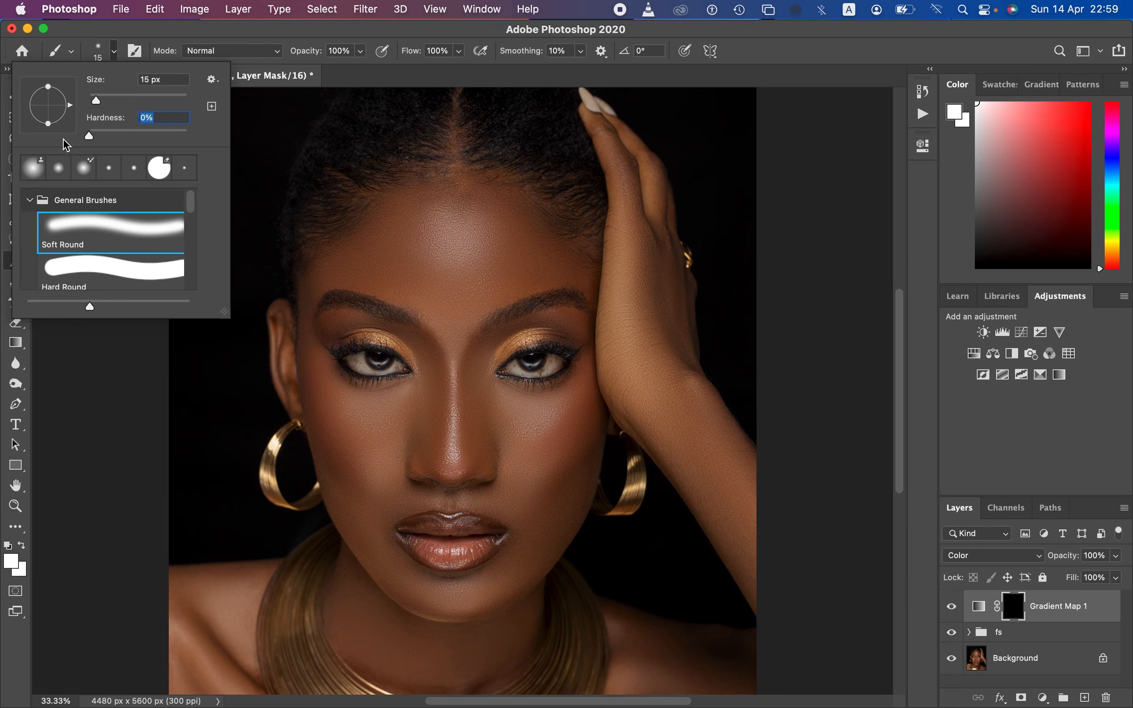
click(327, 29)
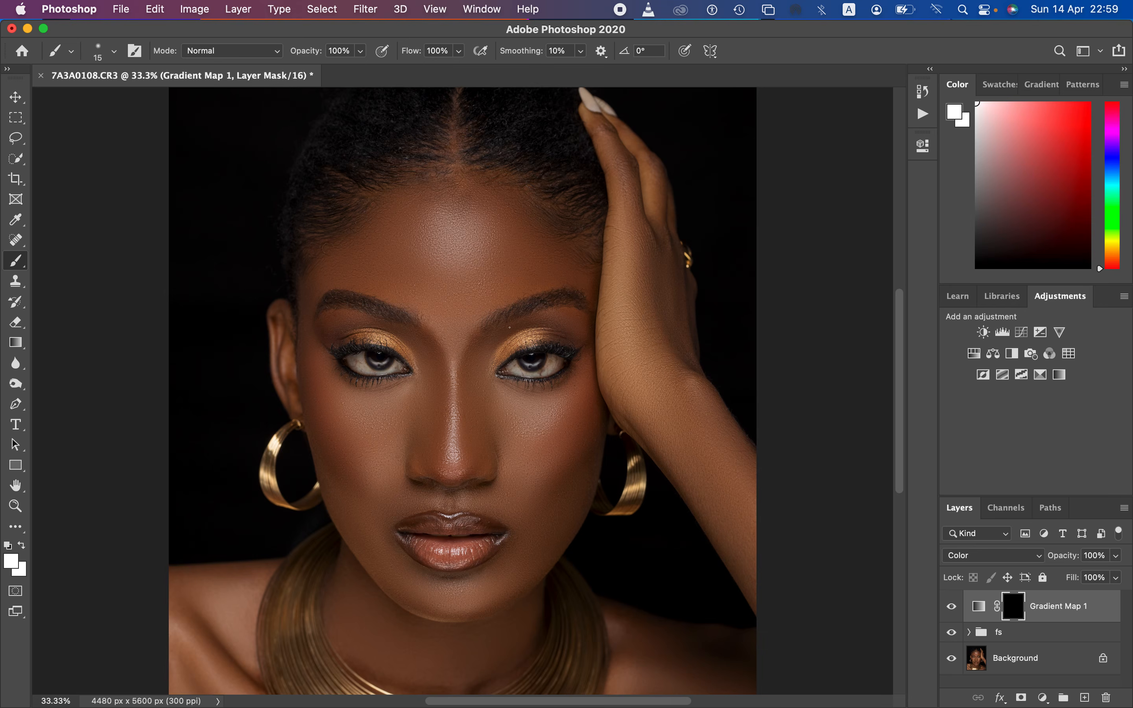
Step: Paint white on the Gradient Map mask over the forehead, face and other large skin areas with a large soft brush of about 800 px
key(bracketright)
key(bracketright)
key(bracketright)
key(bracketright)
key(bracketright)
key(bracketright)
key(bracketright)
key(bracketright)
key(bracketright)
key(bracketright)
key(bracketright)
key(bracketright)
key(bracketright)
key(bracketright)
key(bracketright)
key(bracketright)
key(bracketright)
key(bracketright)
key(bracketright)
key(bracketleft)
click(4, 548)
click(22, 543)
click(23, 544)
click(23, 544)
click(23, 546)
click(23, 546)
click(23, 545)
drag(436, 246, 464, 236)
mouse_move(468, 232)
mouse_down()
mouse_move(477, 214)
mouse_move(467, 278)
mouse_move(455, 262)
mouse_up()
mouse_move(409, 226)
mouse_down()
mouse_move(369, 248)
mouse_move(417, 227)
mouse_move(448, 179)
mouse_move(487, 215)
mouse_move(615, 251)
mouse_move(625, 205)
mouse_move(612, 156)
mouse_move(644, 366)
mouse_move(753, 535)
mouse_move(672, 400)
mouse_move(750, 544)
mouse_move(733, 626)
mouse_move(708, 655)
mouse_move(640, 665)
mouse_move(617, 647)
mouse_move(465, 634)
mouse_move(387, 603)
mouse_move(340, 410)
mouse_move(357, 442)
mouse_move(310, 379)
mouse_move(371, 431)
mouse_move(486, 453)
mouse_move(556, 442)
mouse_move(543, 472)
mouse_move(567, 424)
mouse_move(626, 364)
mouse_move(568, 463)
mouse_move(538, 557)
mouse_up()
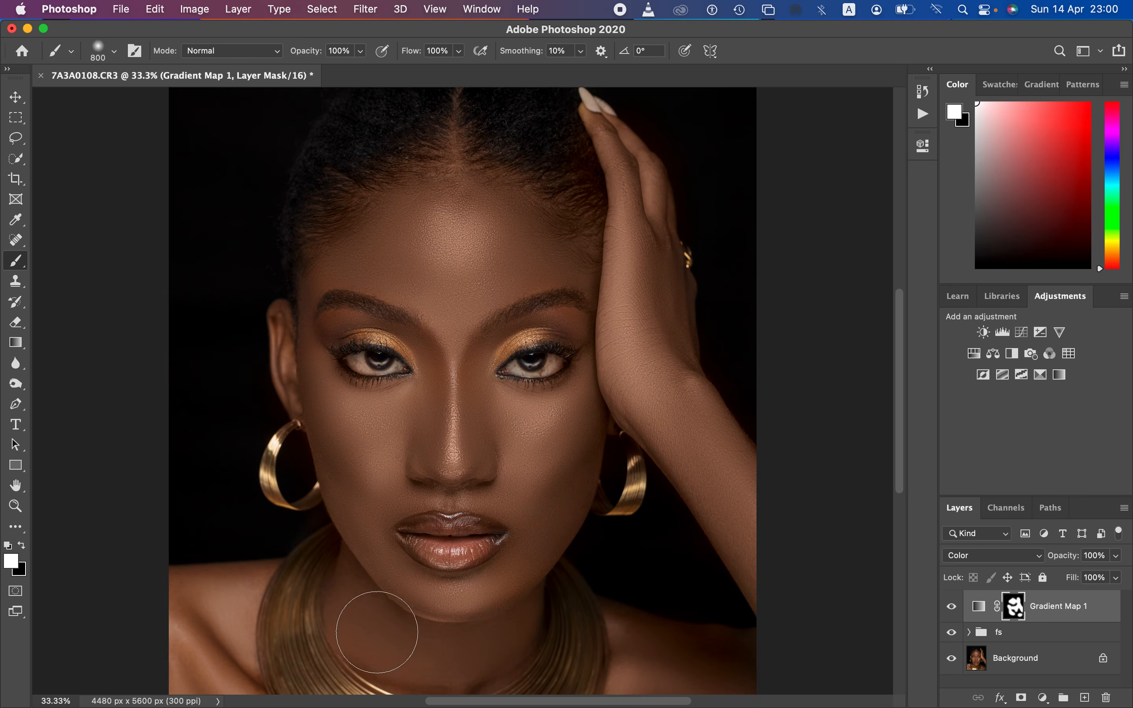
Step: Paint white with a smaller soft brush on the mask over the shoulder, neck, nose bridge and skin around the eyes
key(bracketleft)
key(bracketleft)
key(bracketleft)
mouse_move(211, 606)
mouse_down()
mouse_move(218, 596)
mouse_move(197, 607)
mouse_move(240, 652)
mouse_move(303, 653)
mouse_up()
drag(373, 641, 415, 662)
mouse_move(559, 541)
mouse_down()
mouse_move(641, 332)
mouse_move(646, 240)
mouse_move(475, 219)
mouse_move(441, 194)
mouse_move(450, 177)
mouse_move(453, 194)
mouse_move(455, 169)
mouse_move(481, 257)
mouse_move(468, 275)
mouse_move(481, 369)
mouse_move(455, 370)
mouse_up()
mouse_move(449, 381)
mouse_down()
mouse_move(439, 356)
mouse_move(436, 382)
mouse_move(428, 346)
mouse_move(431, 371)
mouse_move(431, 353)
mouse_move(479, 356)
mouse_up()
drag(585, 323, 515, 327)
Step: Paint black on the mask with a 200 px brush over the hairline, eyes, lips and gold necklace to restore their original color
click(23, 545)
mouse_move(557, 204)
mouse_down()
mouse_move(576, 144)
mouse_move(592, 200)
mouse_move(475, 127)
mouse_move(422, 131)
mouse_move(331, 200)
mouse_move(321, 251)
mouse_up()
mouse_move(344, 334)
mouse_down()
mouse_move(337, 325)
mouse_move(367, 322)
mouse_move(410, 362)
mouse_up()
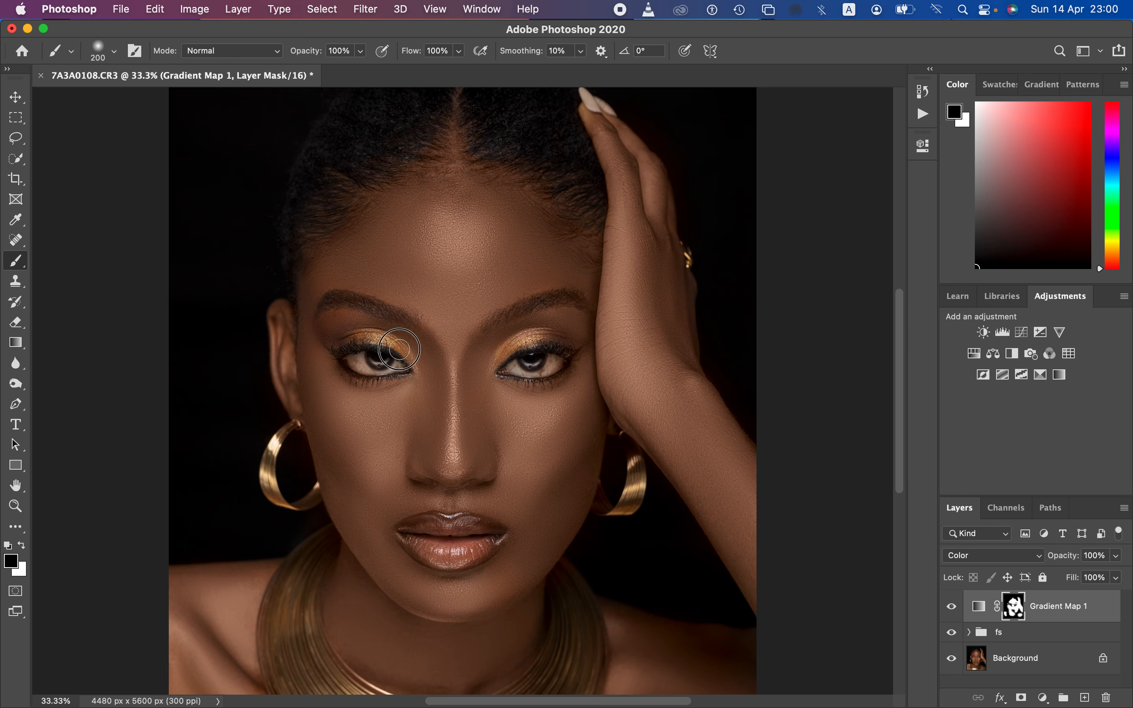
mouse_move(532, 347)
mouse_down()
mouse_move(520, 330)
mouse_move(576, 339)
mouse_move(518, 371)
mouse_up()
mouse_move(449, 532)
mouse_down()
mouse_move(418, 547)
mouse_move(453, 555)
mouse_up()
click(21, 545)
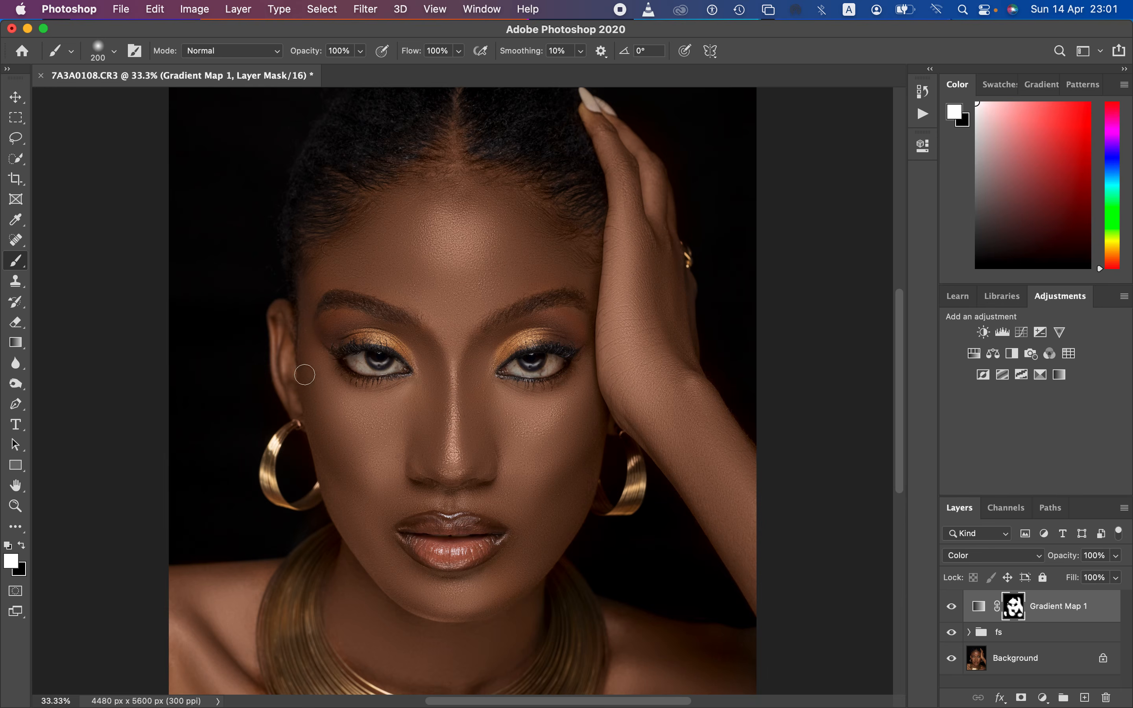
key(x)
mouse_move(274, 630)
mouse_down()
mouse_move(279, 666)
mouse_move(282, 616)
mouse_move(282, 663)
mouse_move(302, 632)
mouse_up()
Step: Lower the Gradient Map layer's opacity to 55%
drag(1066, 558, 1037, 562)
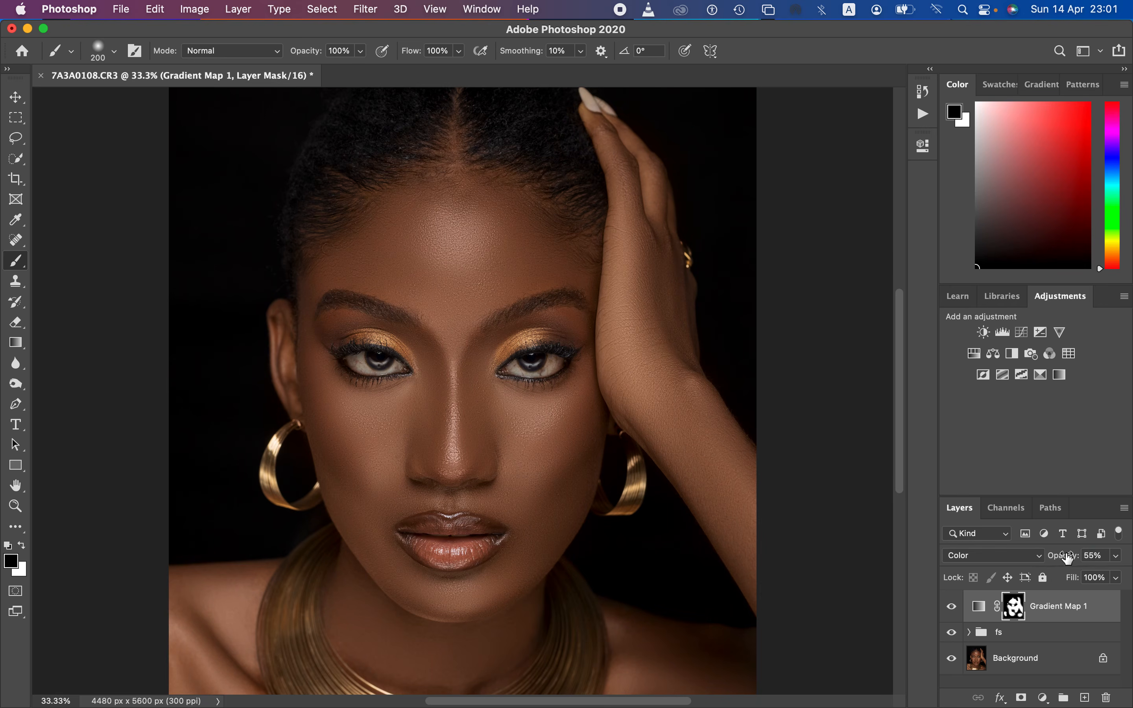
Step: Lower the Gradient Map layer's opacity to 37%
drag(1067, 557, 1077, 578)
click(1116, 556)
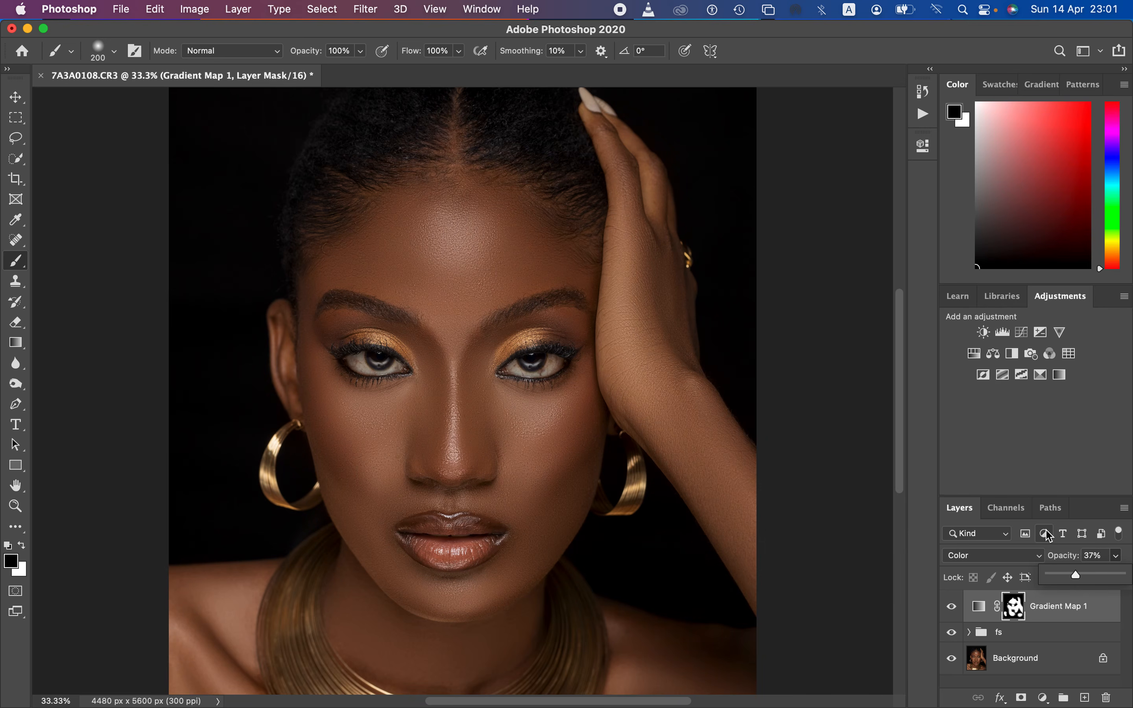
key(super+minus)
key(super+minus)
key(super+equal)
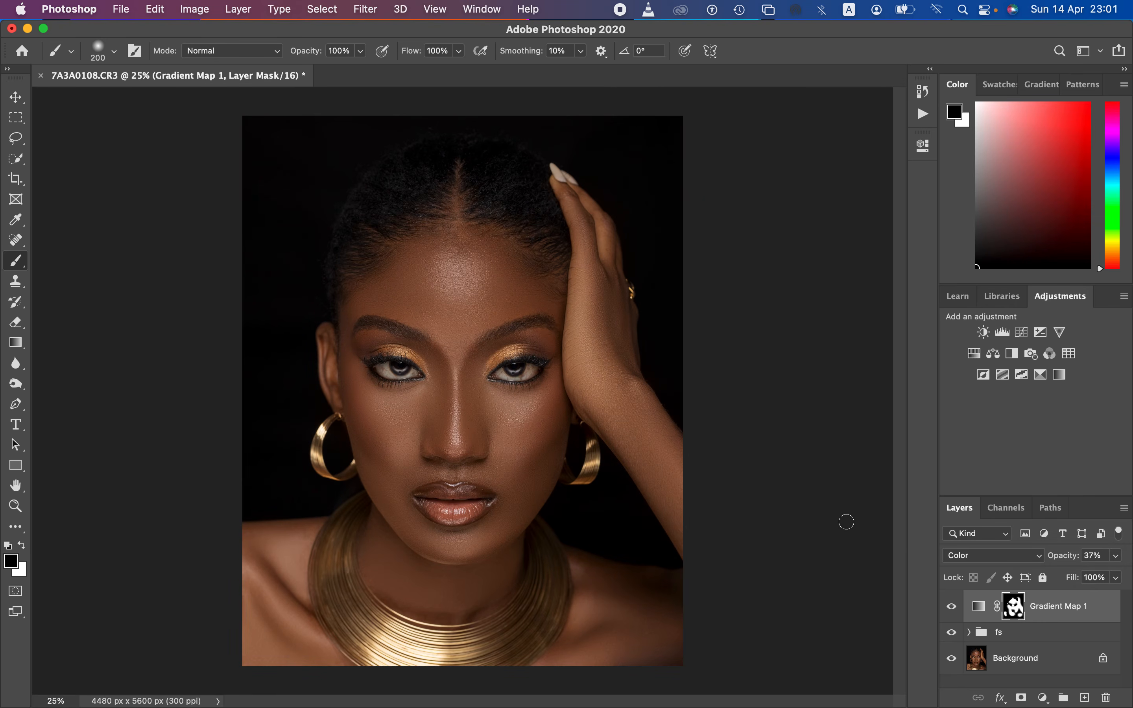
Step: Compare the skin tone with the Gradient Map layer hidden and shown
click(956, 612)
click(957, 612)
click(958, 614)
click(960, 615)
drag(1072, 560, 1070, 564)
Step: Add a Black & White adjustment layer above the Gradient Map and set its blend mode to Multiply
click(1042, 699)
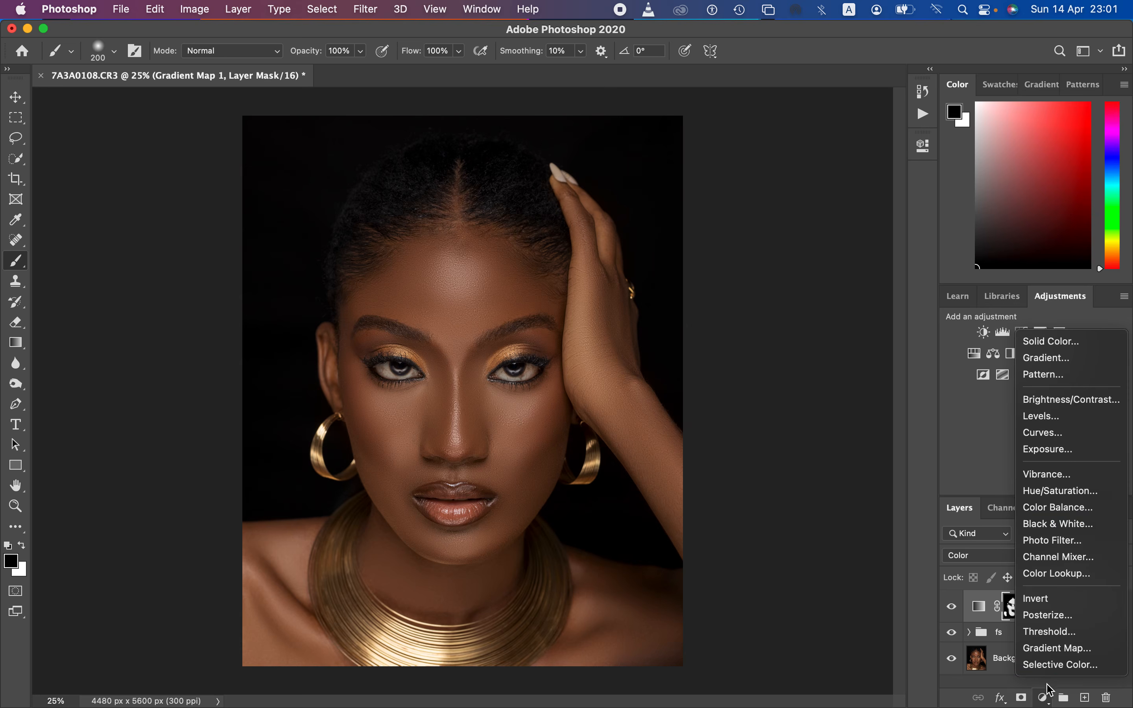
click(1053, 531)
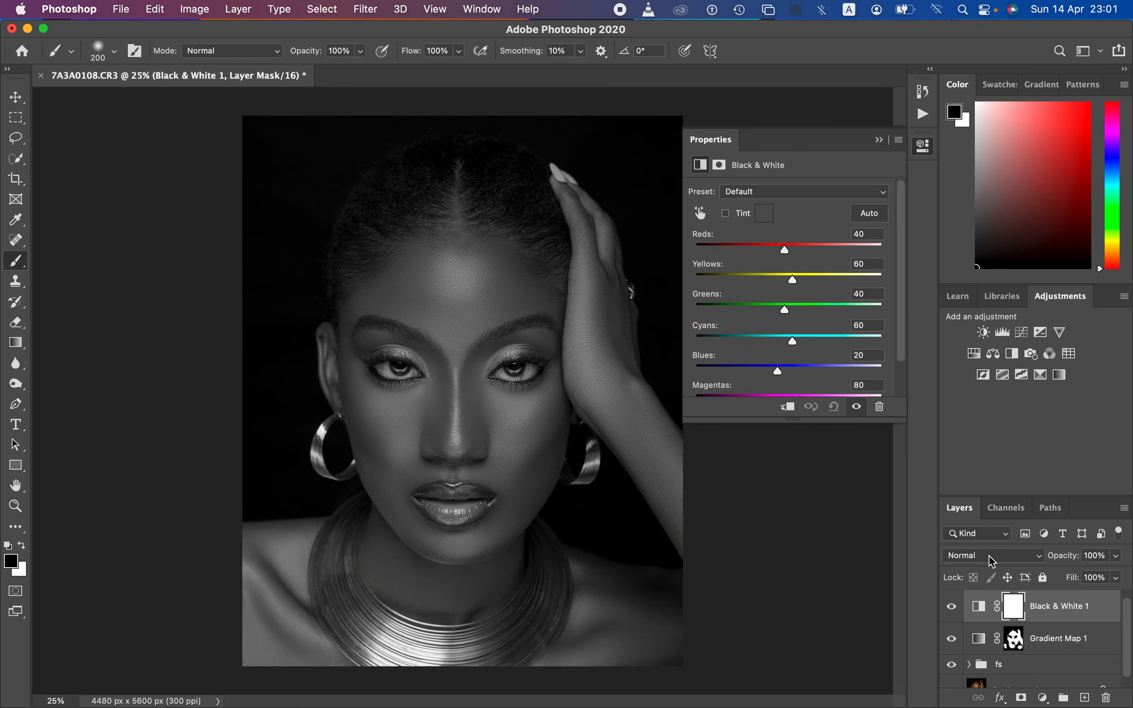
click(992, 561)
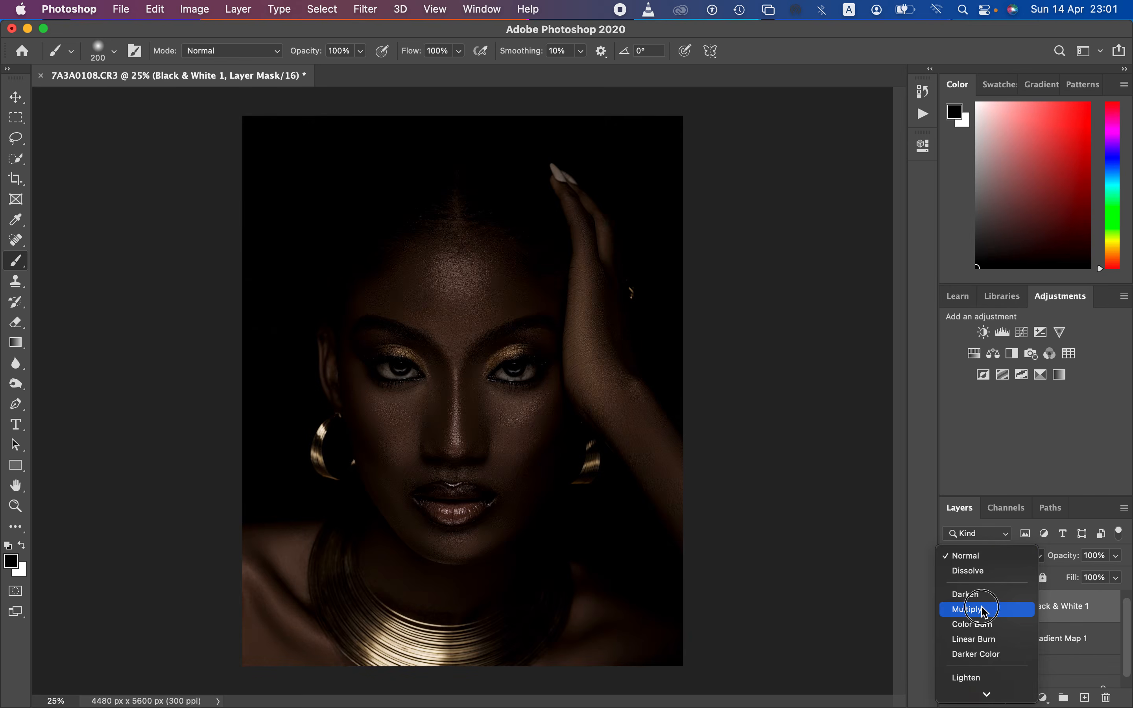
click(984, 610)
Step: Lower the Black & White layer's opacity to 11% and compare the portrait with the layer hidden and shown
click(1117, 555)
drag(1077, 583, 1056, 576)
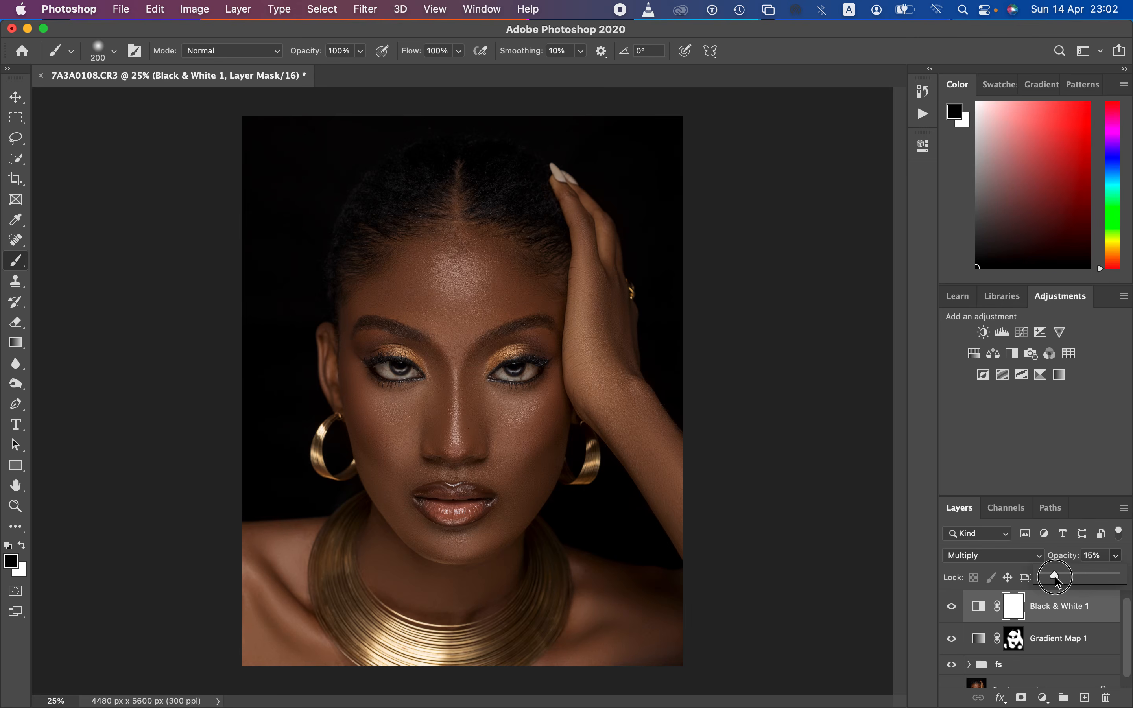
drag(1054, 576, 1057, 580)
click(951, 610)
click(951, 610)
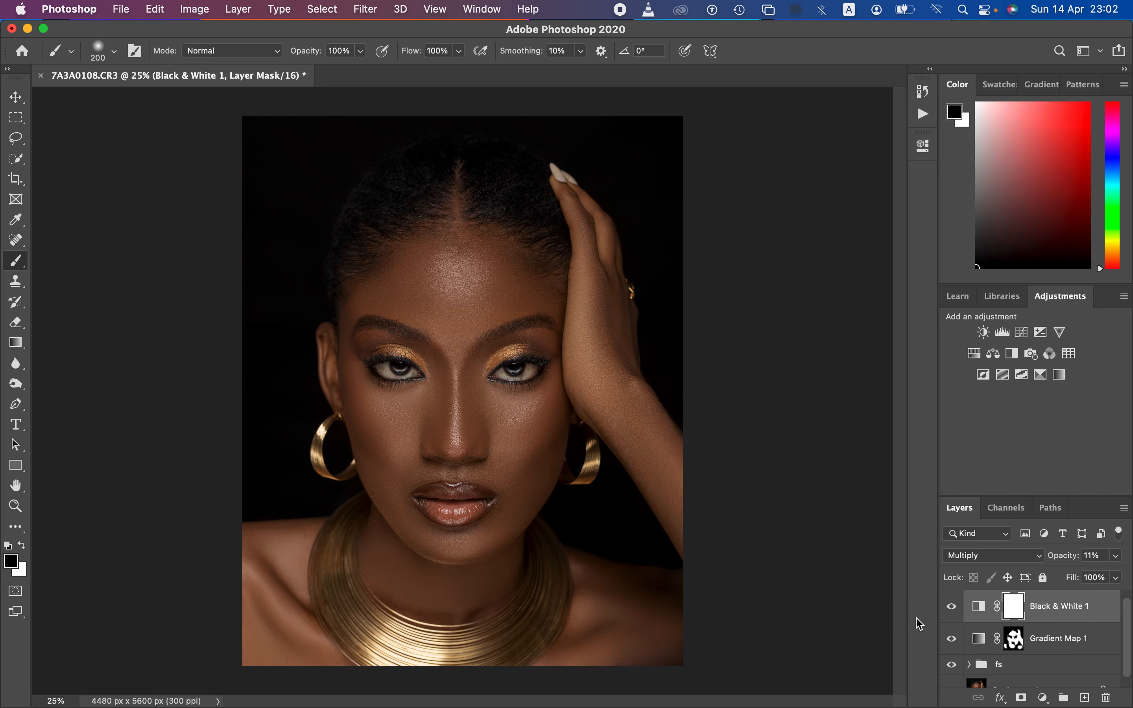
Step: Add a Selective Color adjustment layer and lower Yellow in the Blacks to give the shadows a blue tint
click(1042, 698)
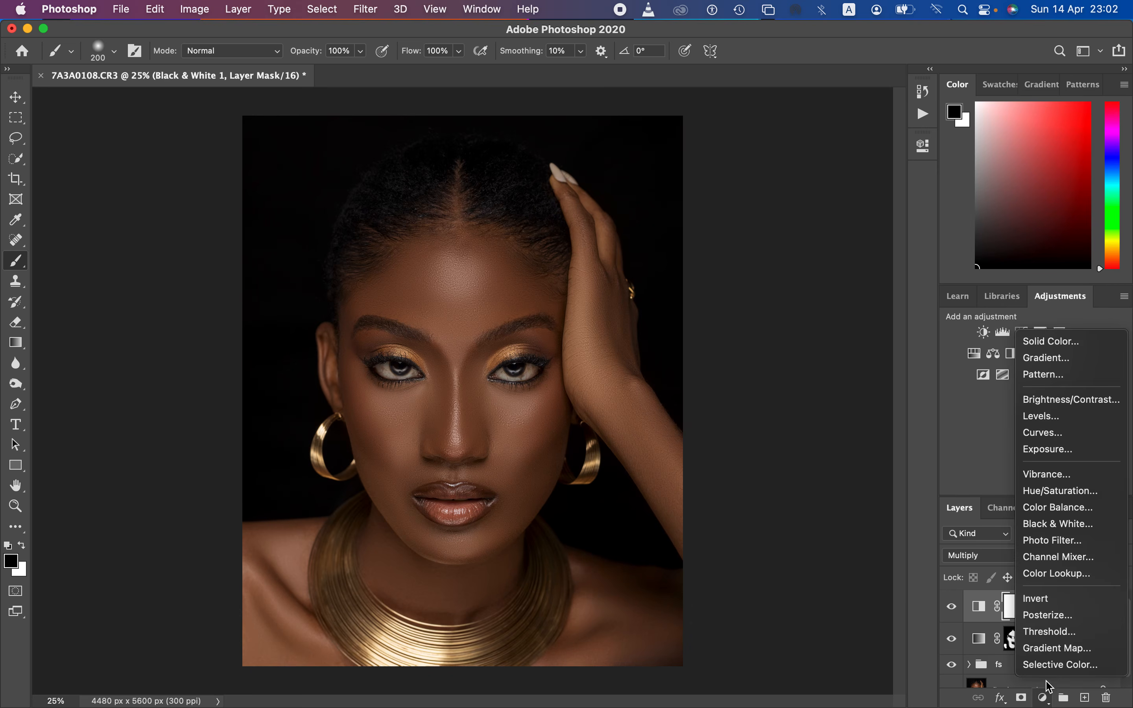
click(1054, 665)
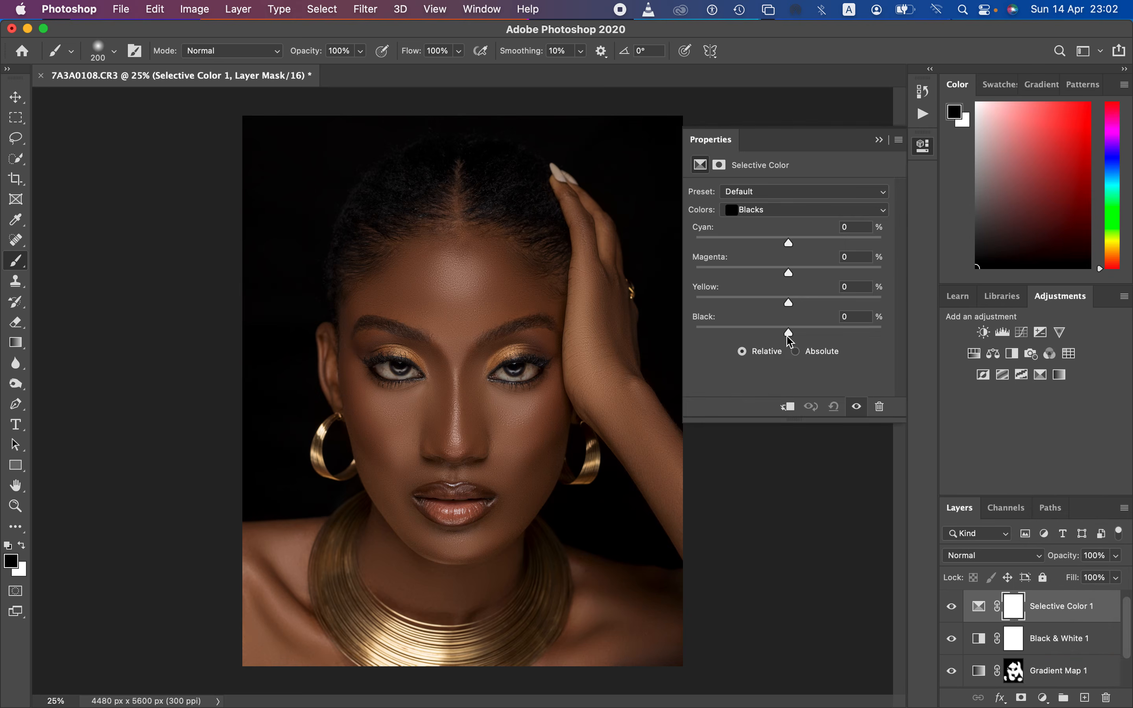
drag(788, 332, 785, 305)
click(879, 140)
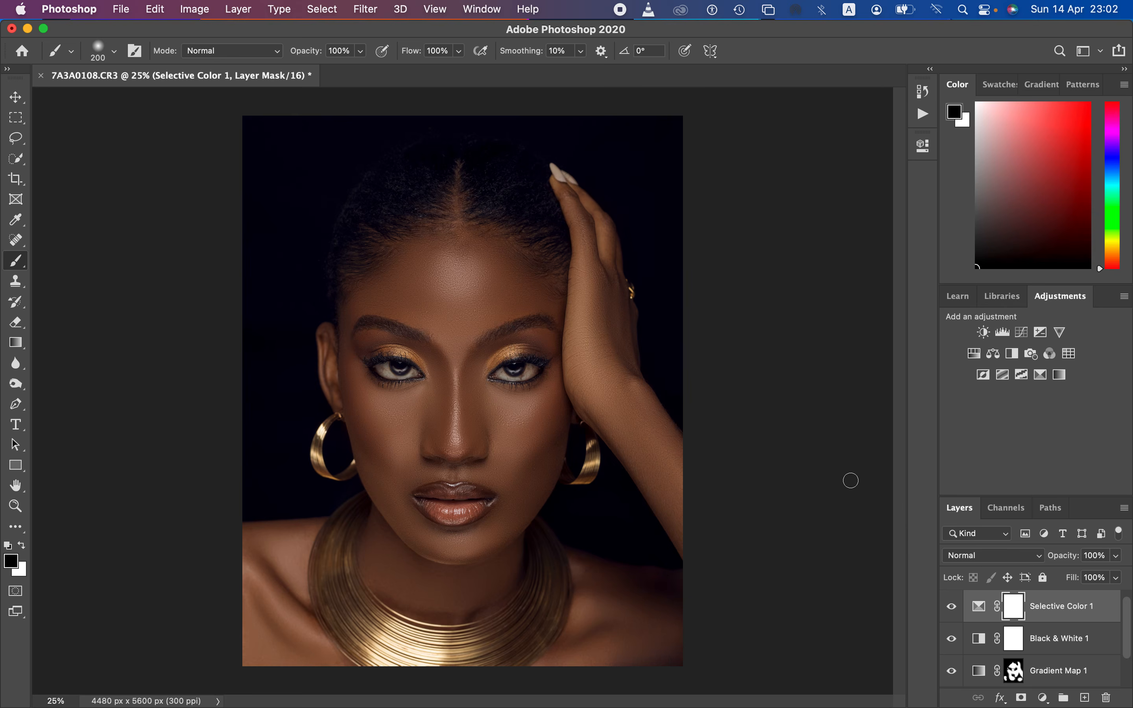
Step: Compare the original Background image with the retouched version by hiding and showing all the layers above it
drag(1128, 627, 1092, 661)
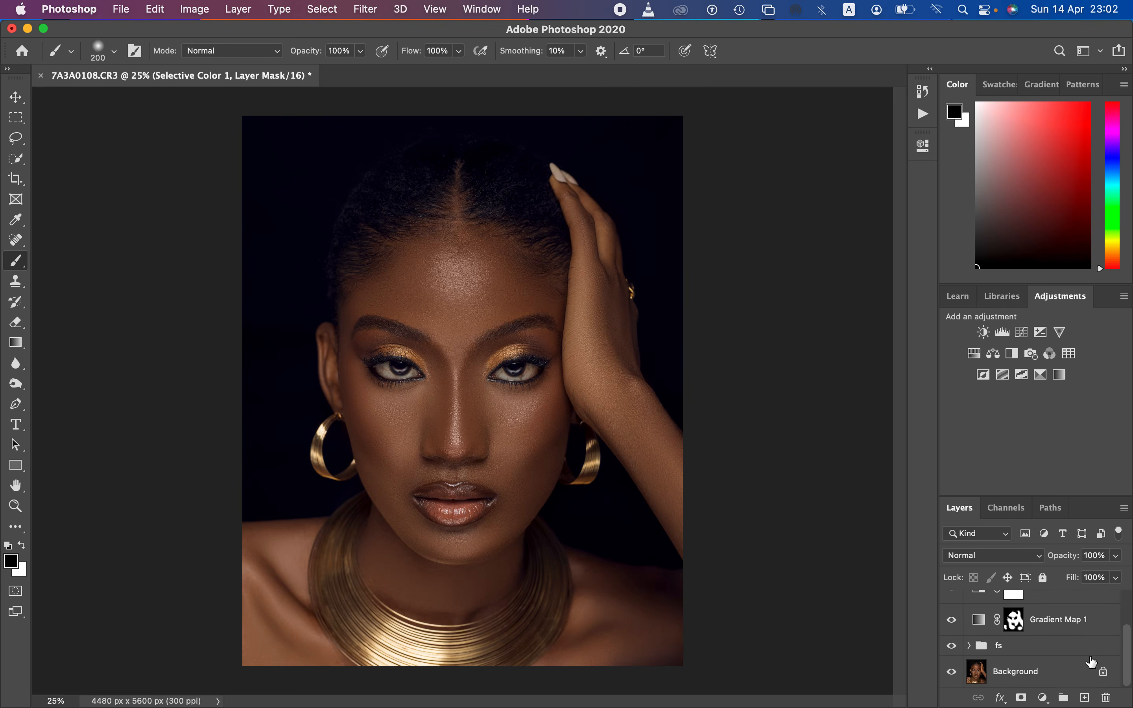
alt+click(952, 674)
alt+click(952, 674)
alt+click(953, 674)
alt+click(955, 674)
alt+click(956, 674)
alt+click(958, 674)
drag(1126, 636, 1130, 598)
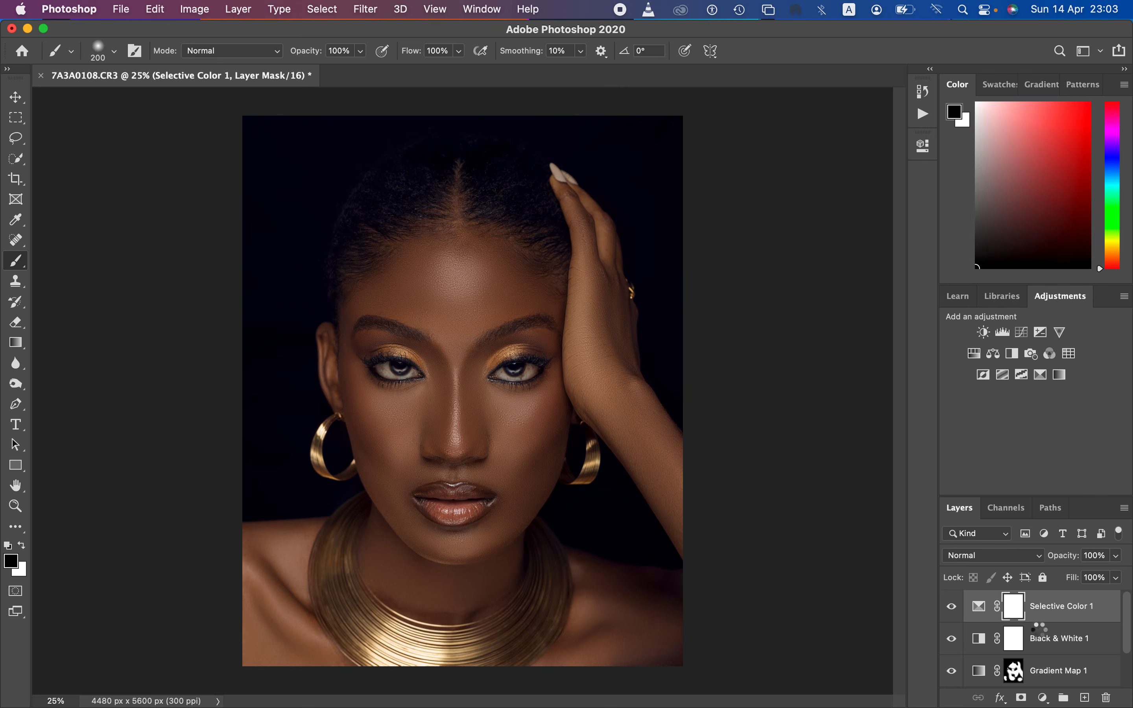
Step: Stamp all visible layers into a new merged layer at the top of the layer stack
key(x)
key(e)
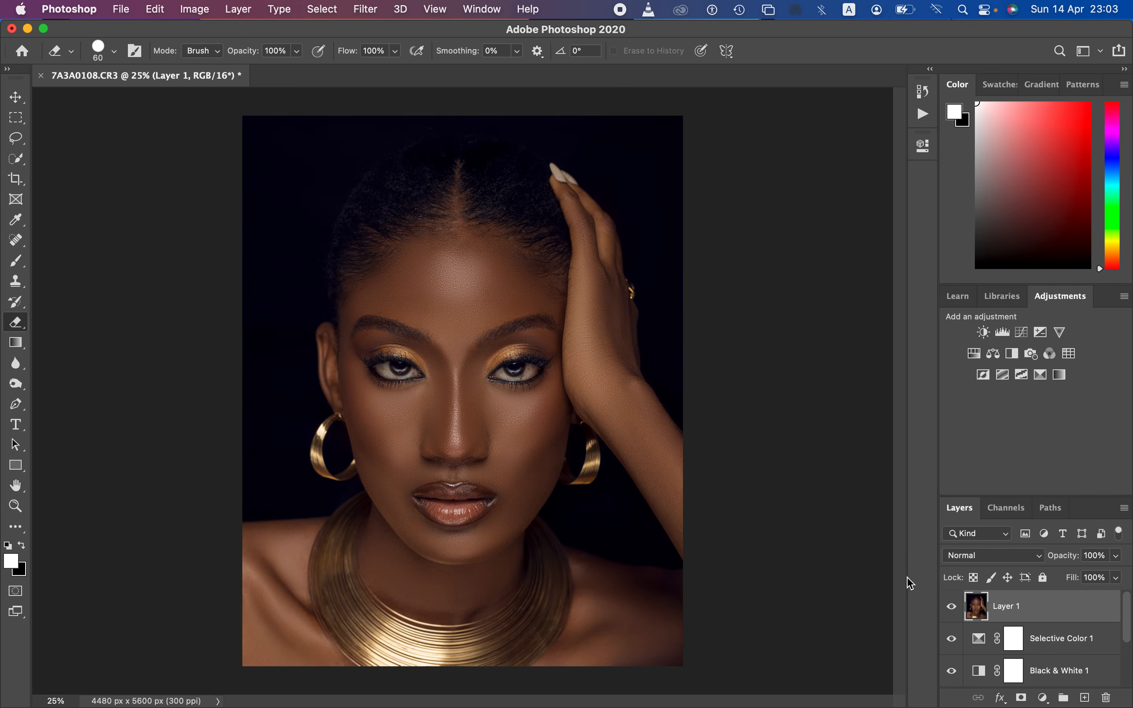
Step: Remove the veins from the whites of both eyes on the merged layer with a 20 to 25 px Spot Healing Brush
key(super+plus)
key(super+plus)
key(super+plus)
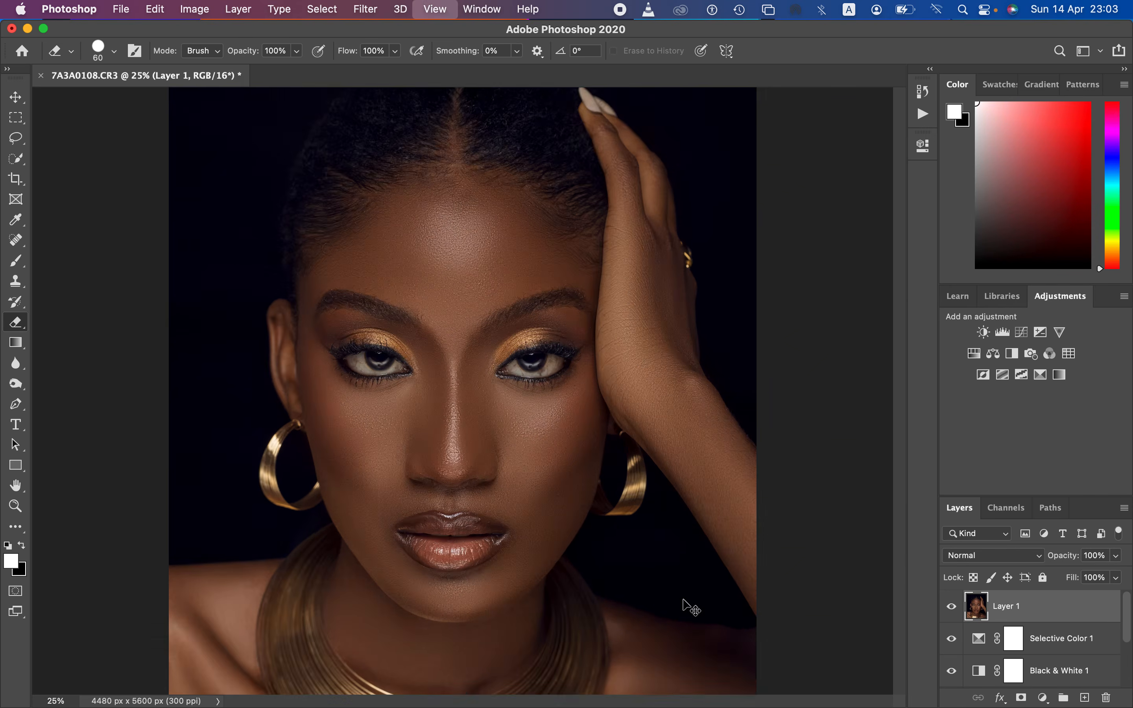
key(super+plus)
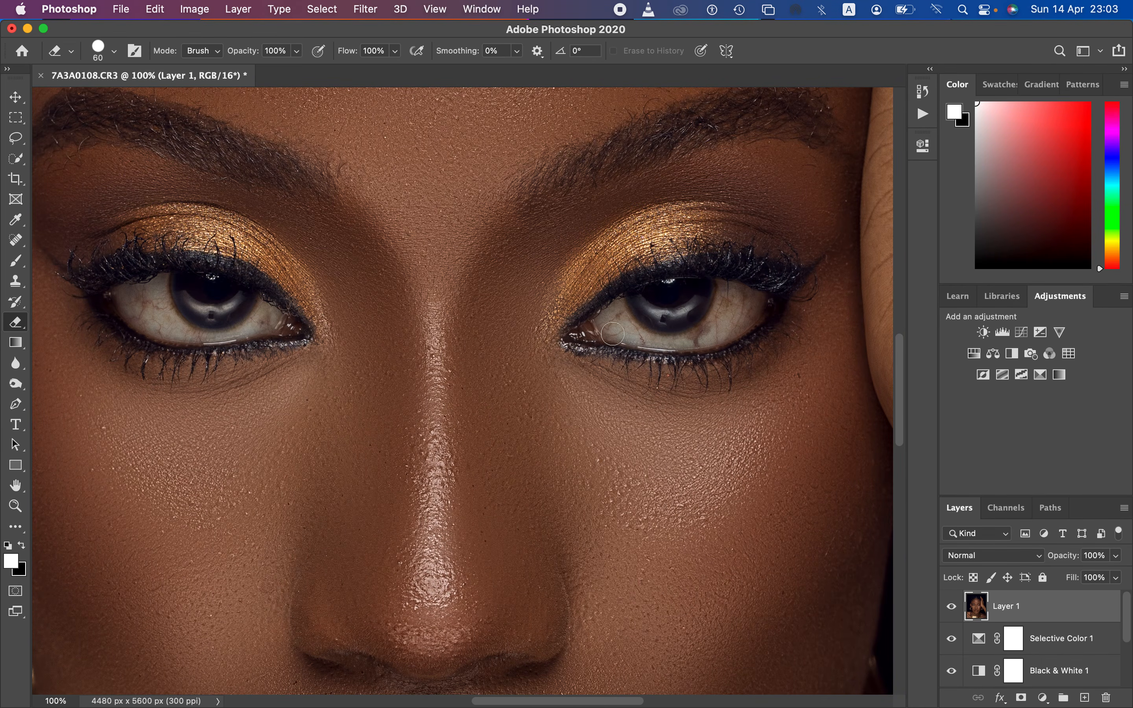
click(15, 240)
right_click(15, 241)
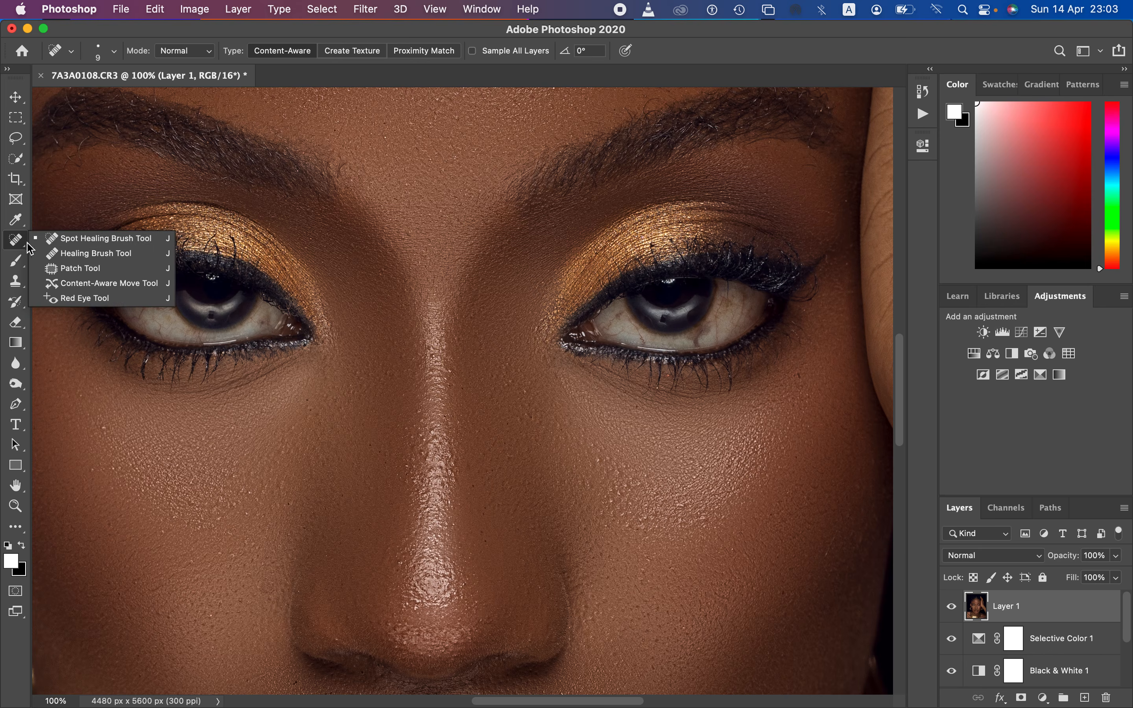
click(77, 241)
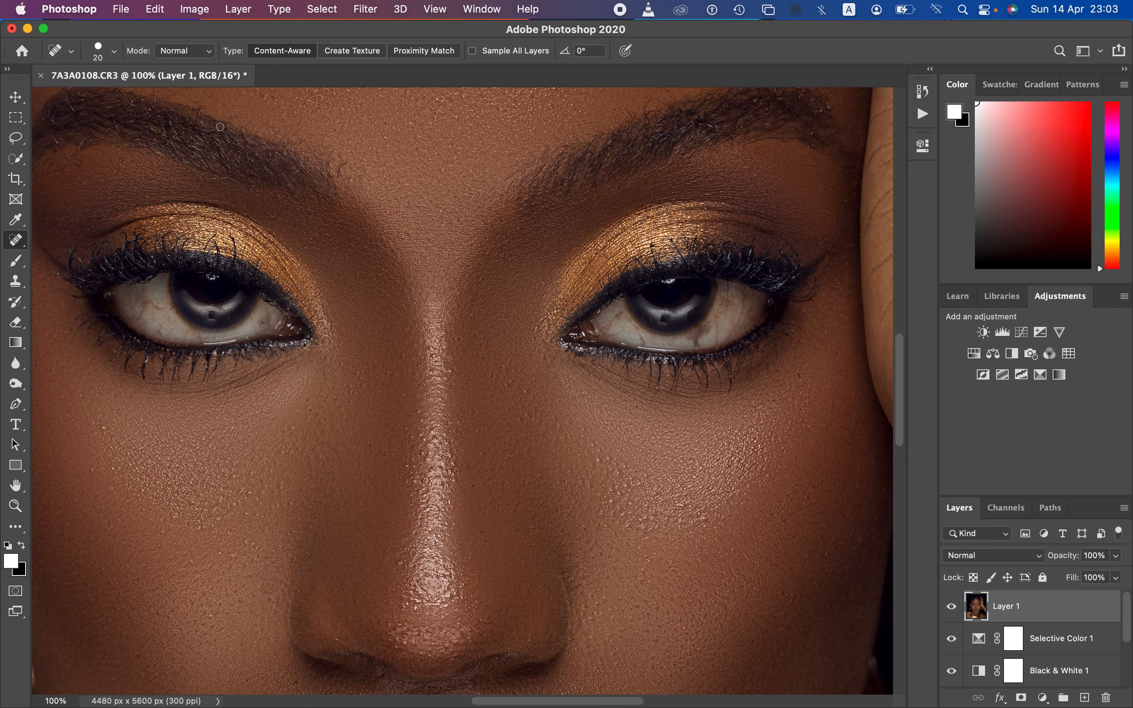
mouse_move(145, 297)
mouse_down()
mouse_move(162, 307)
mouse_move(142, 316)
mouse_up()
click(616, 321)
drag(630, 324, 641, 339)
click(696, 338)
drag(715, 339, 728, 293)
drag(710, 330, 690, 337)
drag(268, 317, 193, 336)
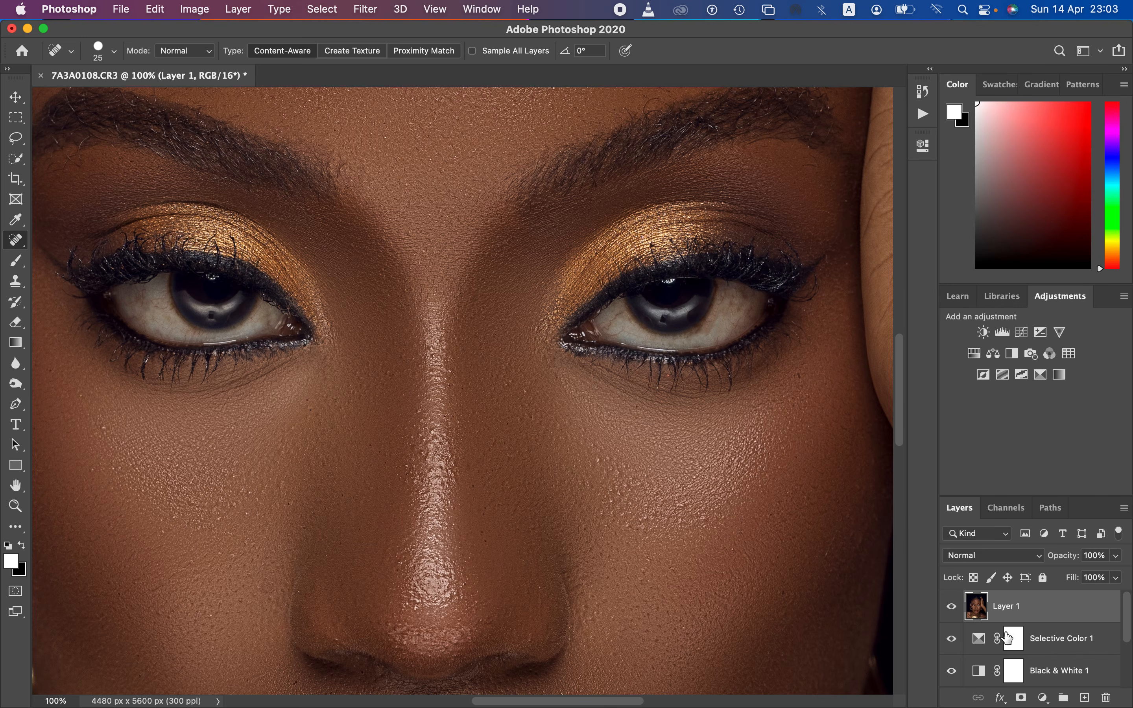
Step: Add a Hue/Saturation adjustment layer with strongly reduced saturation and invert its mask to black
click(1044, 697)
click(1060, 491)
click(761, 216)
click(759, 214)
drag(788, 286, 722, 282)
click(879, 140)
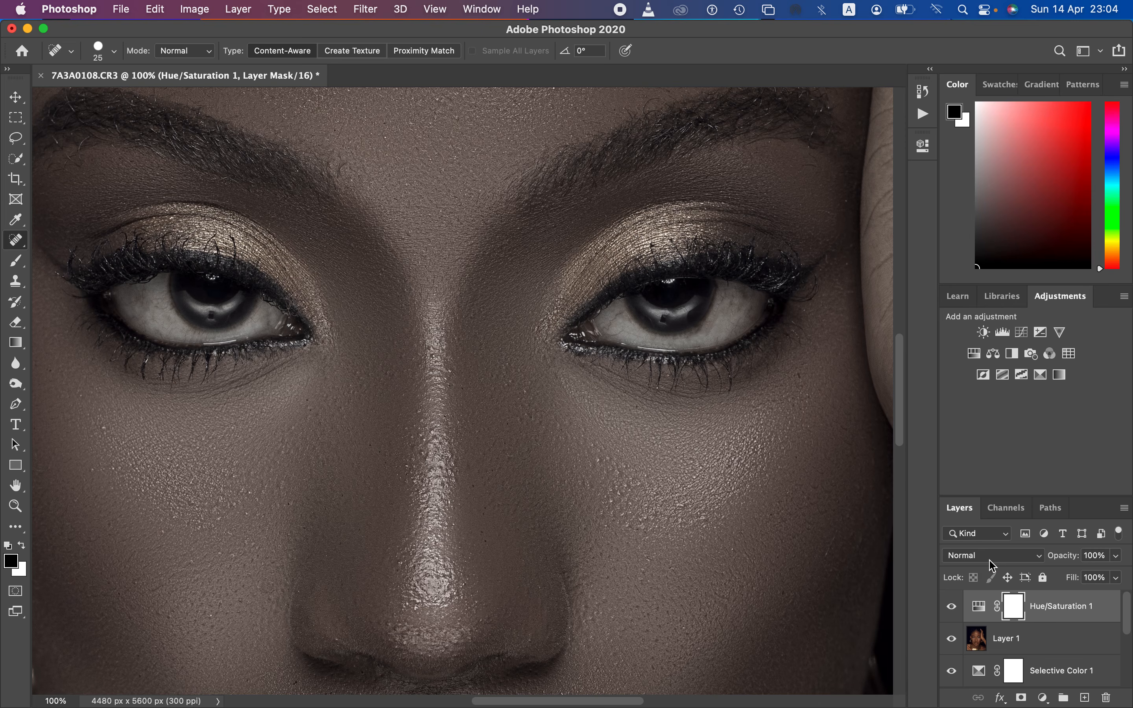
key(super+i)
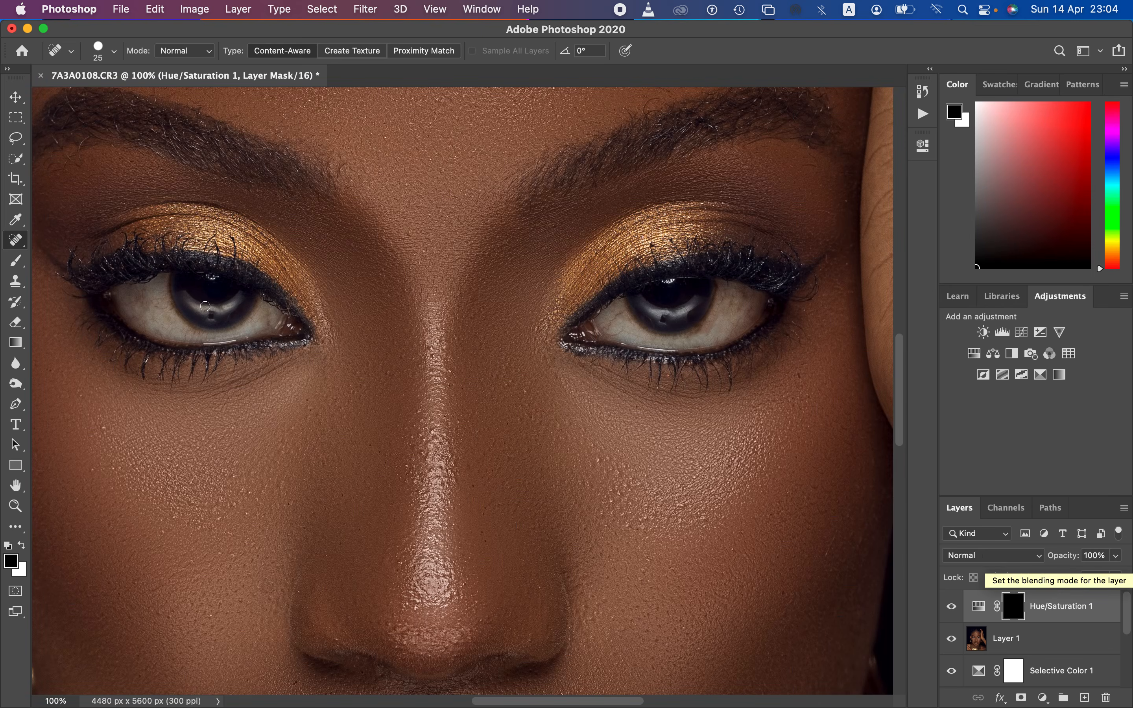
Step: Paint white on the Hue/Saturation mask over the whites of both eyes with a soft 60 px brush
click(15, 261)
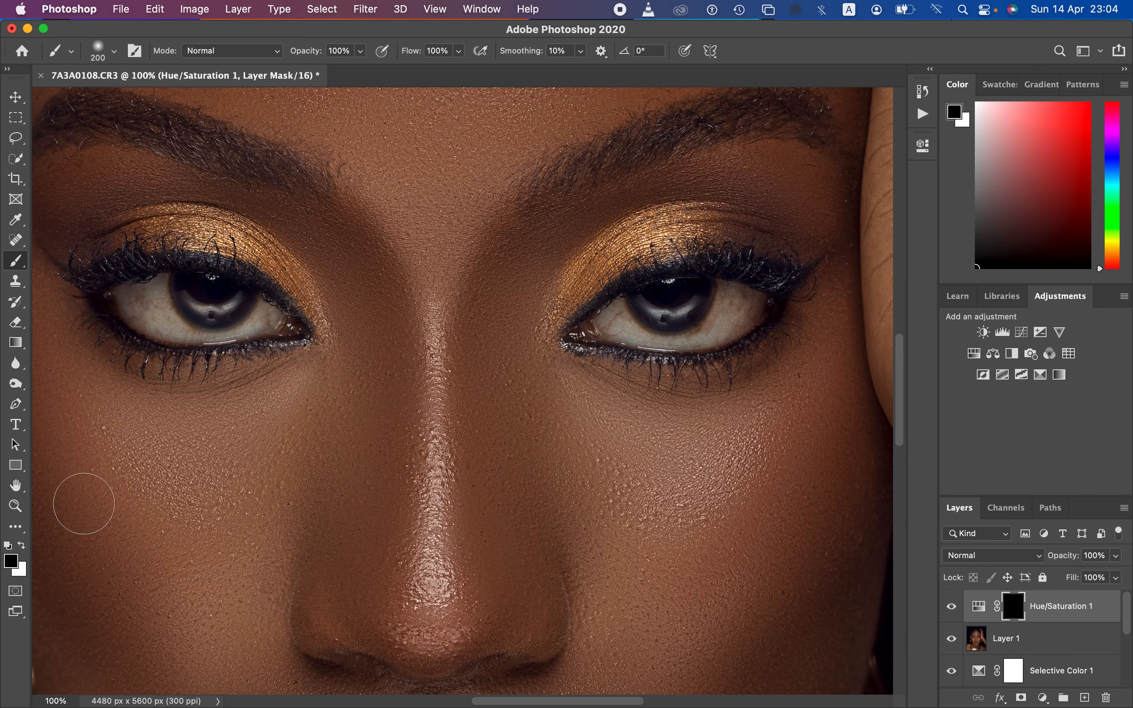
click(8, 544)
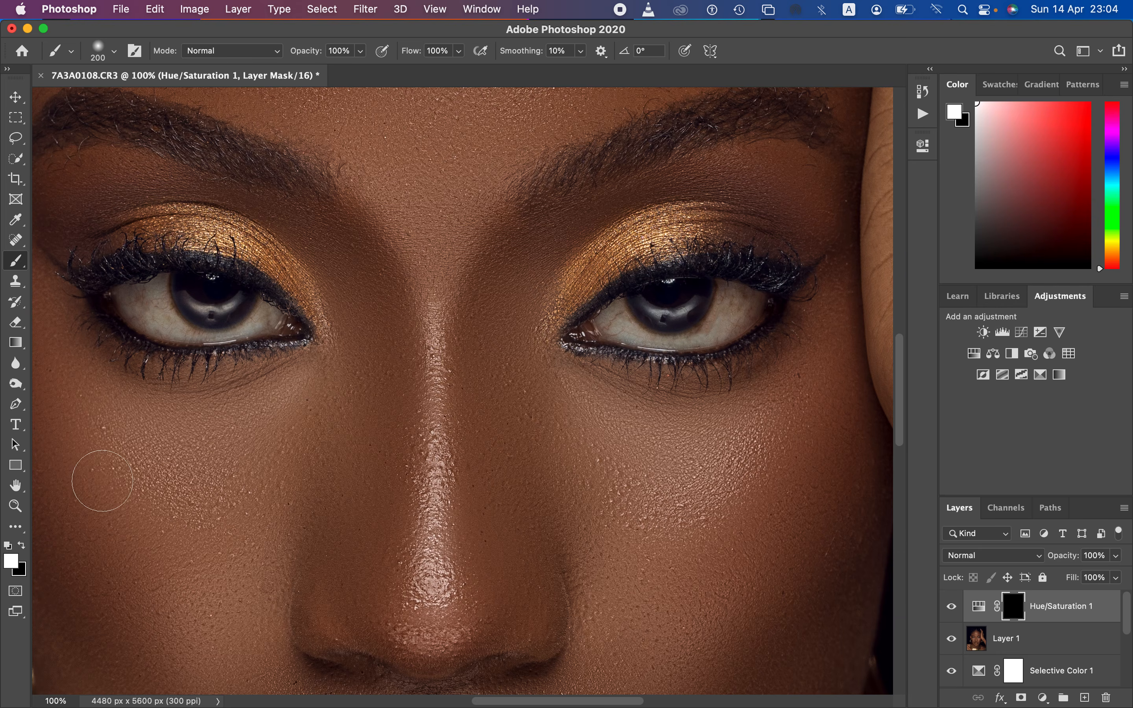
key(bracketleft)
key(bracketleft)
key(bracketleft)
key(bracketleft)
key(bracketleft)
key(bracketleft)
mouse_move(182, 308)
mouse_down()
mouse_move(154, 297)
mouse_move(144, 312)
mouse_move(132, 300)
mouse_move(149, 323)
mouse_move(158, 312)
mouse_move(173, 318)
mouse_move(163, 297)
mouse_move(140, 304)
mouse_move(127, 287)
mouse_move(190, 330)
mouse_move(239, 328)
mouse_move(268, 311)
mouse_move(250, 323)
mouse_move(187, 325)
mouse_move(165, 286)
mouse_move(125, 299)
mouse_move(188, 329)
mouse_up()
mouse_move(619, 303)
mouse_down()
mouse_move(623, 323)
mouse_move(609, 328)
mouse_move(618, 335)
mouse_move(679, 335)
mouse_move(739, 302)
mouse_move(747, 319)
mouse_move(724, 310)
mouse_move(728, 292)
mouse_move(756, 300)
mouse_move(658, 333)
mouse_move(615, 329)
mouse_move(625, 308)
mouse_move(728, 288)
mouse_move(701, 307)
mouse_move(731, 307)
mouse_move(730, 298)
mouse_up()
click(746, 310)
click(24, 545)
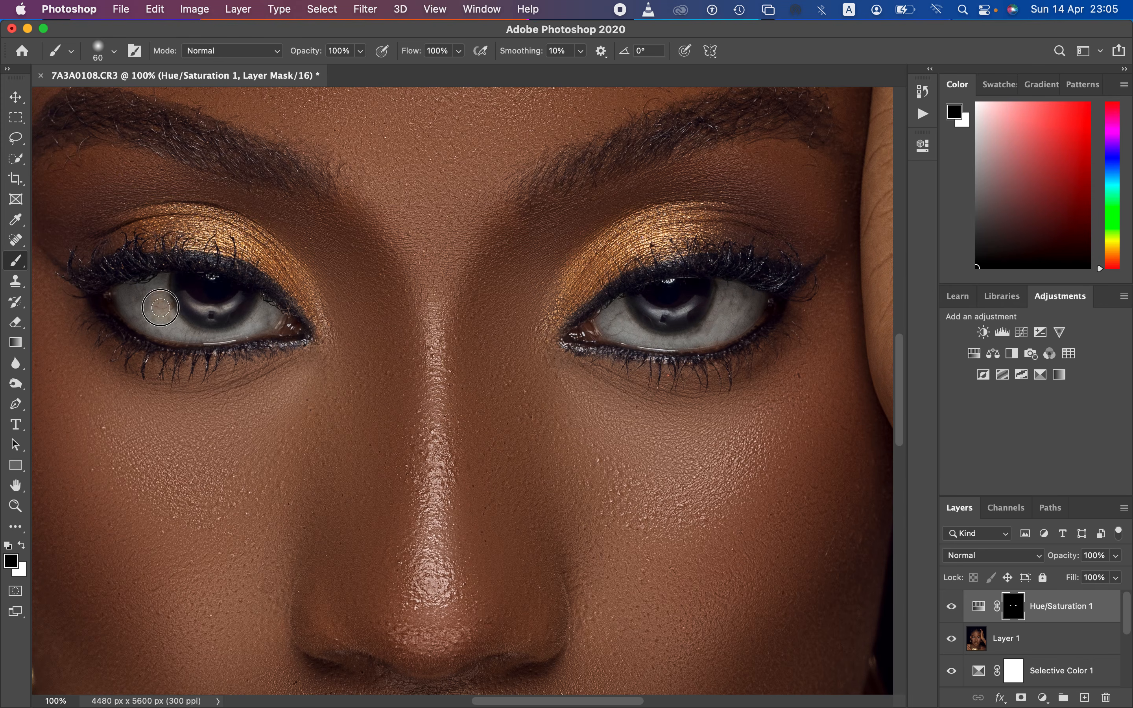
key(super+z)
key(super+minus)
key(super+minus)
key(super+minus)
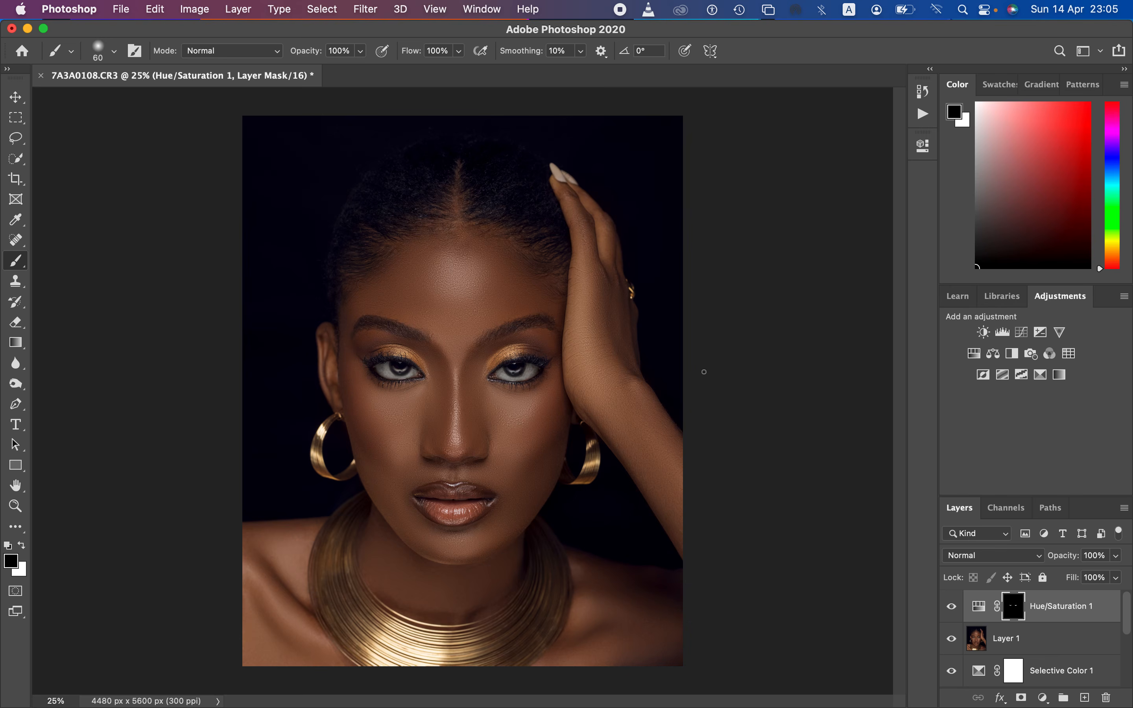
Step: Add a Brightness/Contrast adjustment layer and raise its contrast slightly
click(1043, 698)
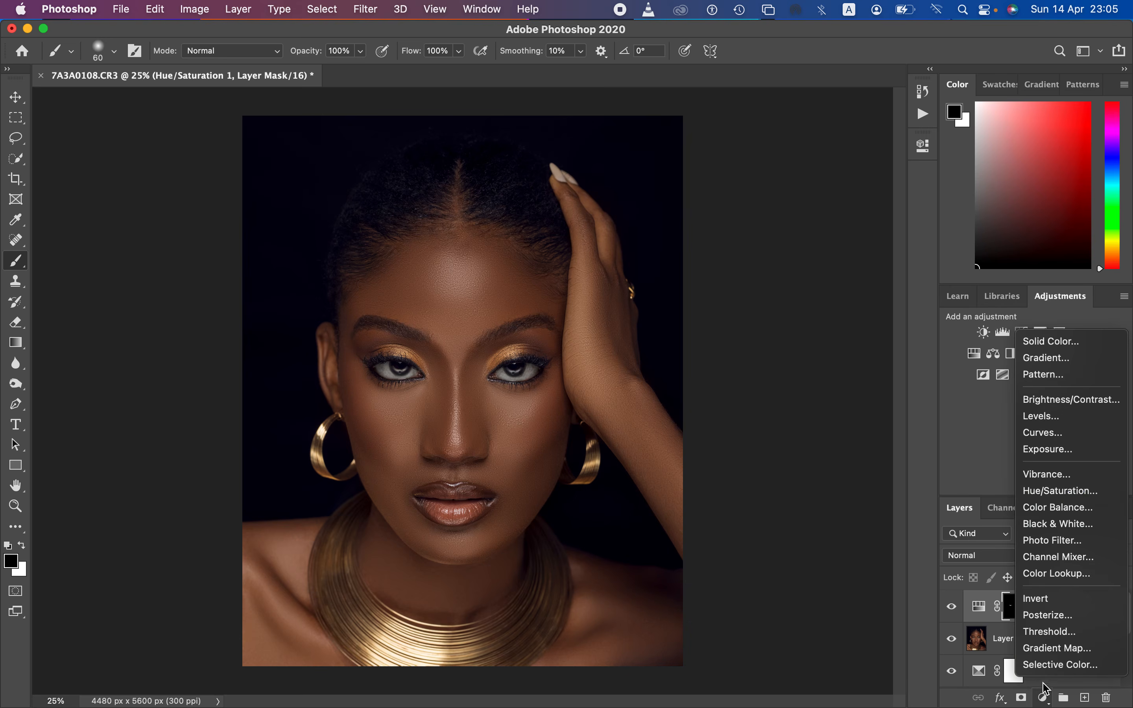
click(1059, 402)
drag(791, 270, 793, 268)
click(878, 140)
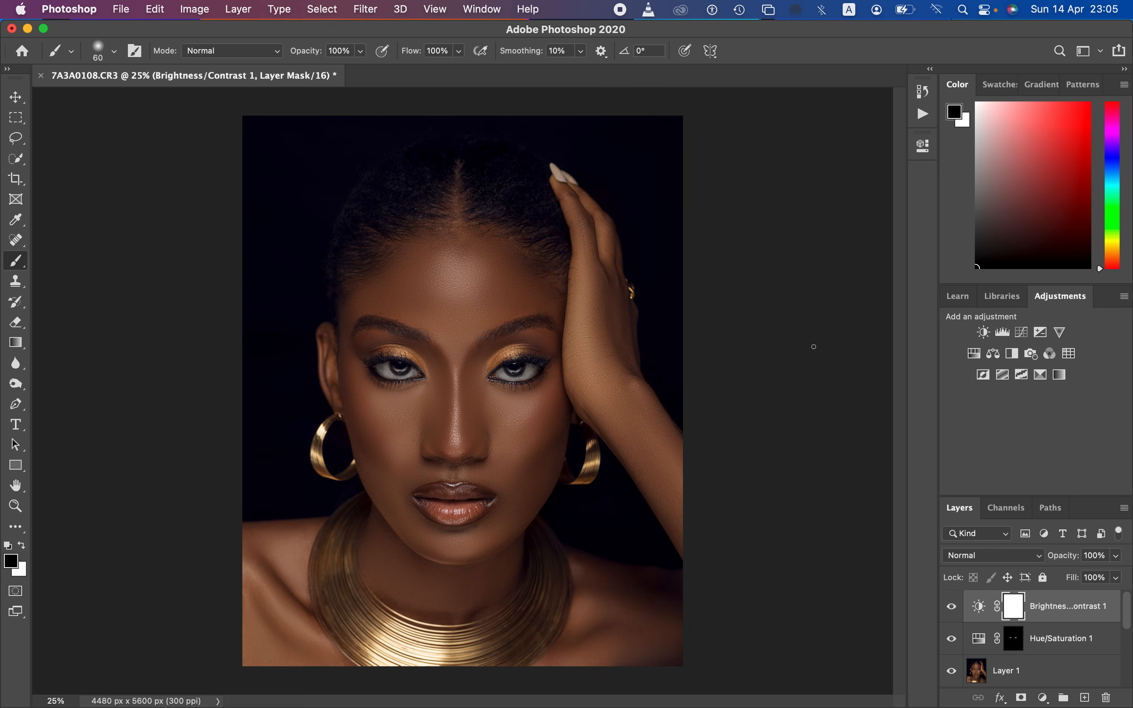
Step: Set up an Export As in JPG format at 100% quality with Bicubic Sharper resampling and an embedded color profile
click(121, 9)
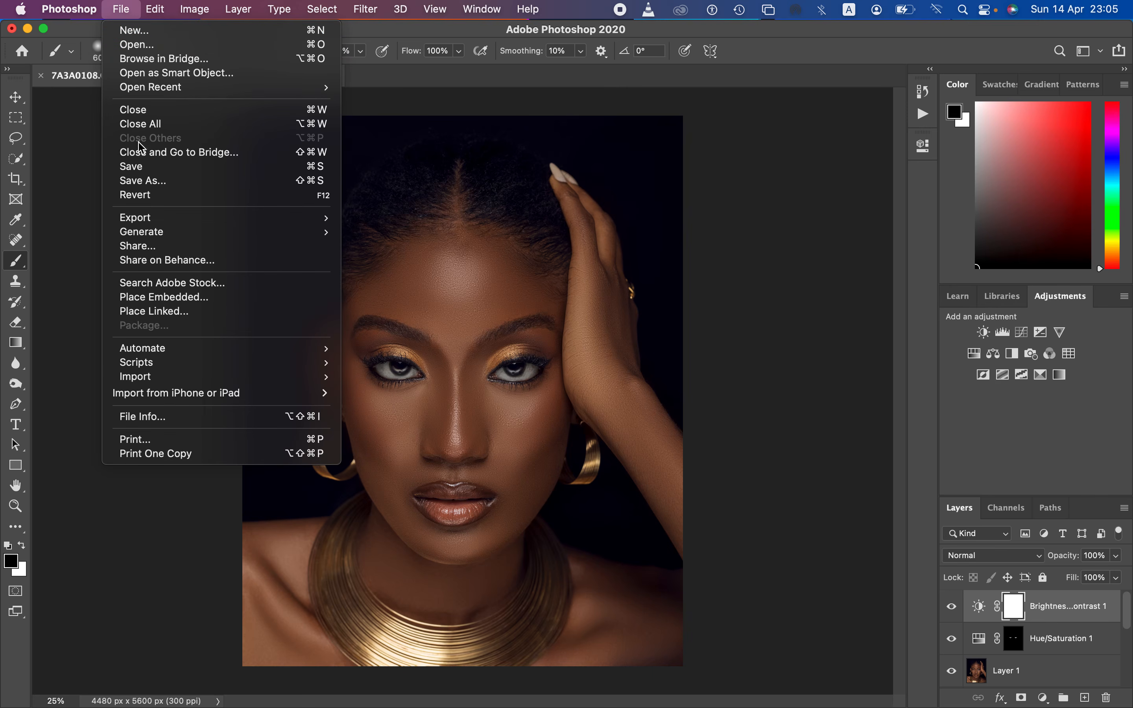
mouse_move(168, 223)
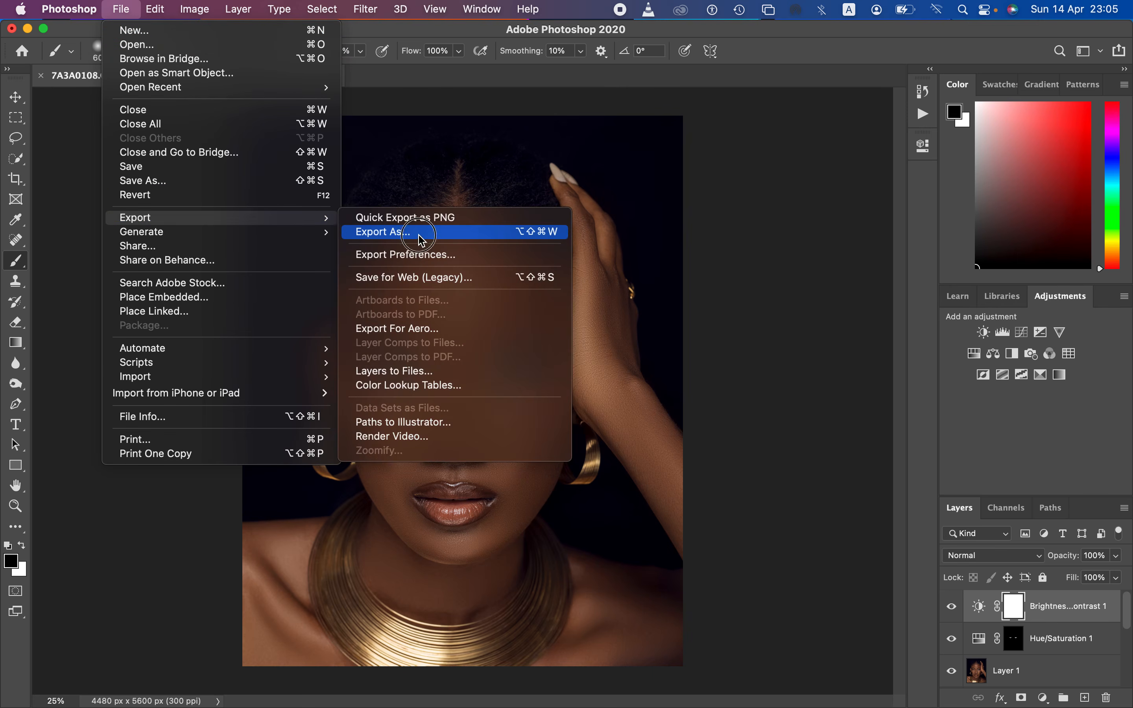
click(407, 230)
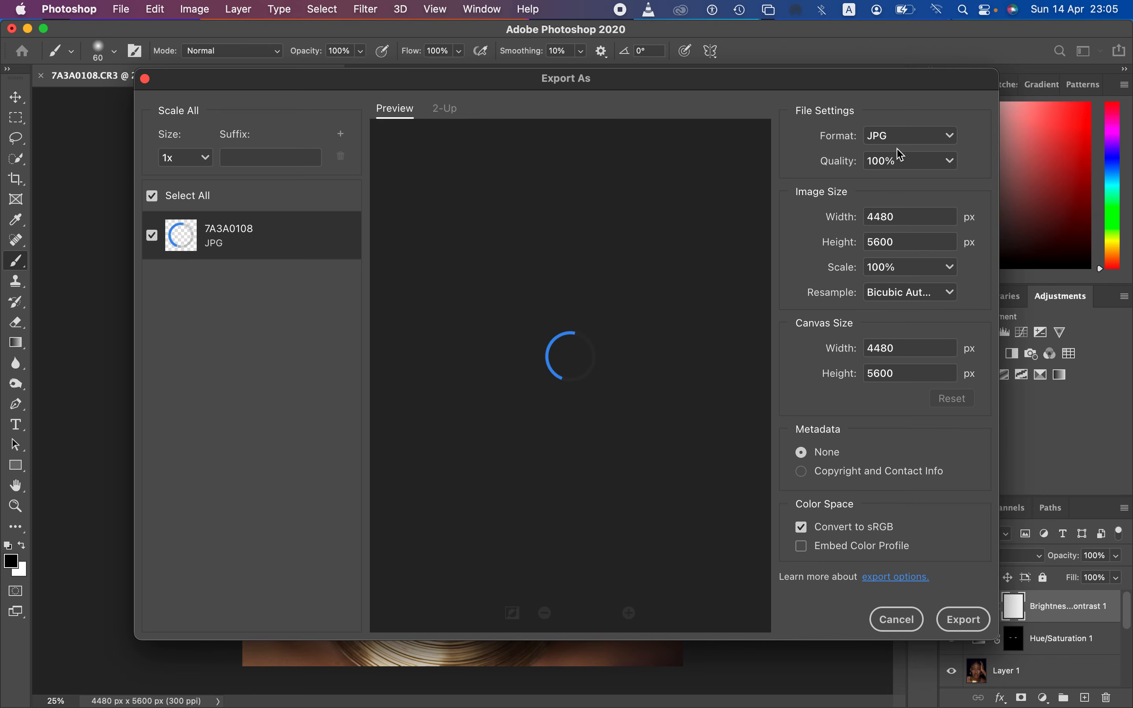
click(909, 141)
click(921, 143)
click(911, 293)
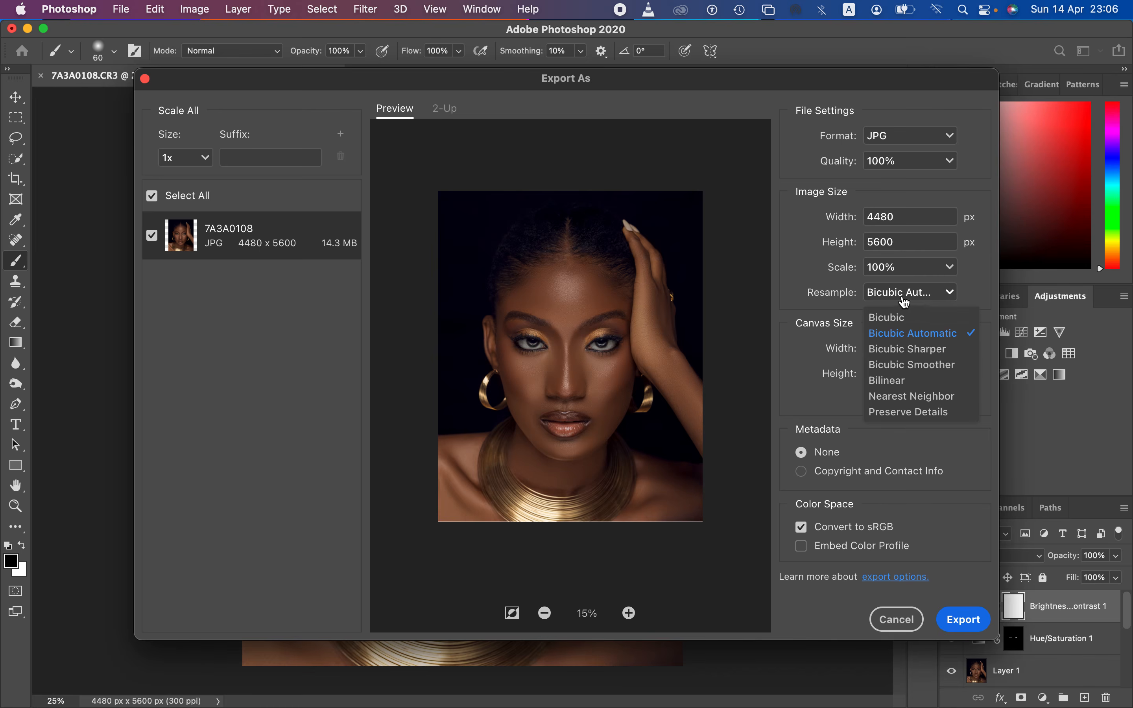
click(912, 350)
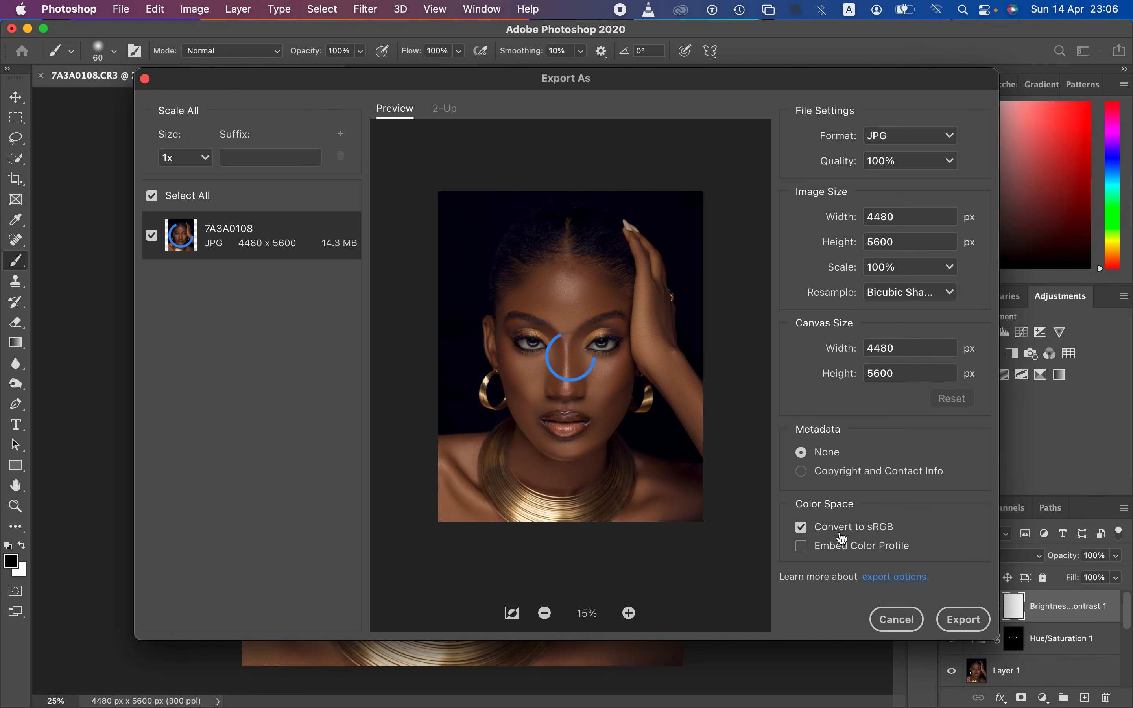
click(804, 549)
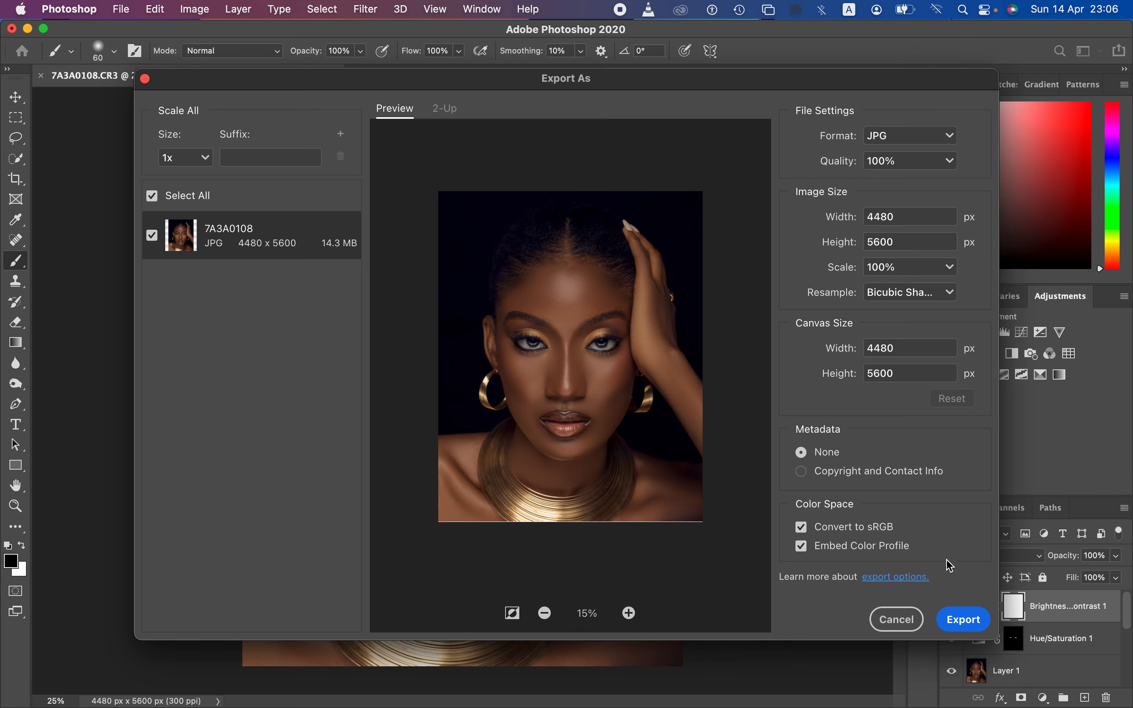
Step: Export the JPG to the Desktop with "eddd" added to the file name
click(961, 622)
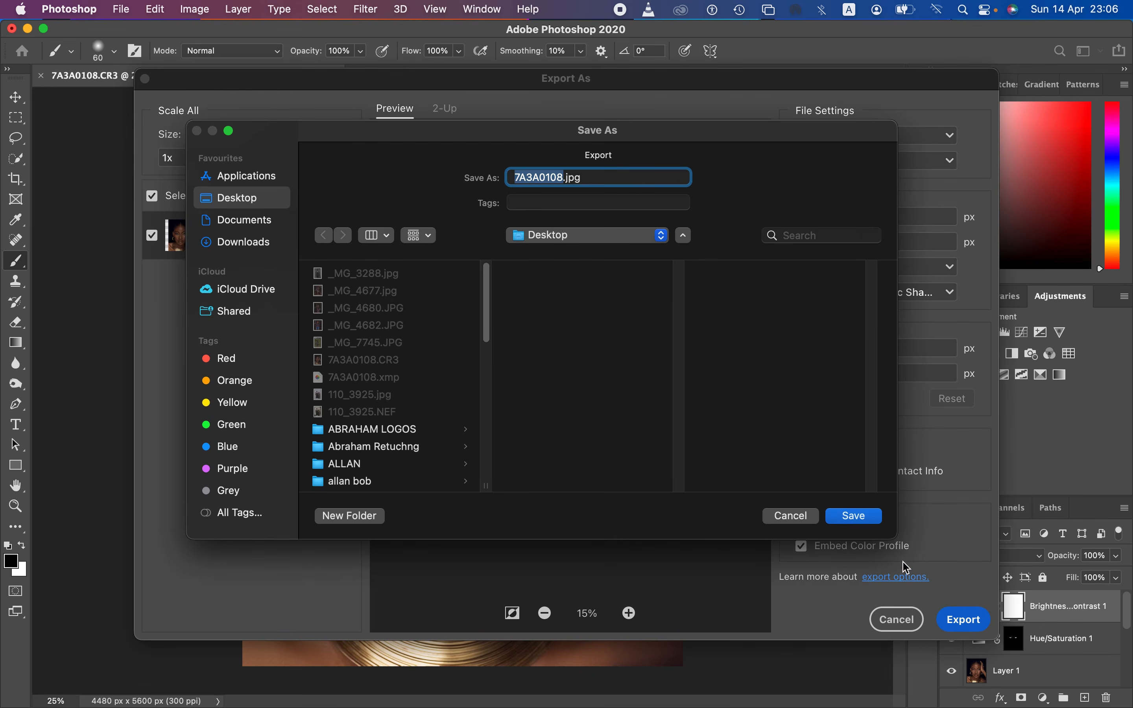
click(566, 179)
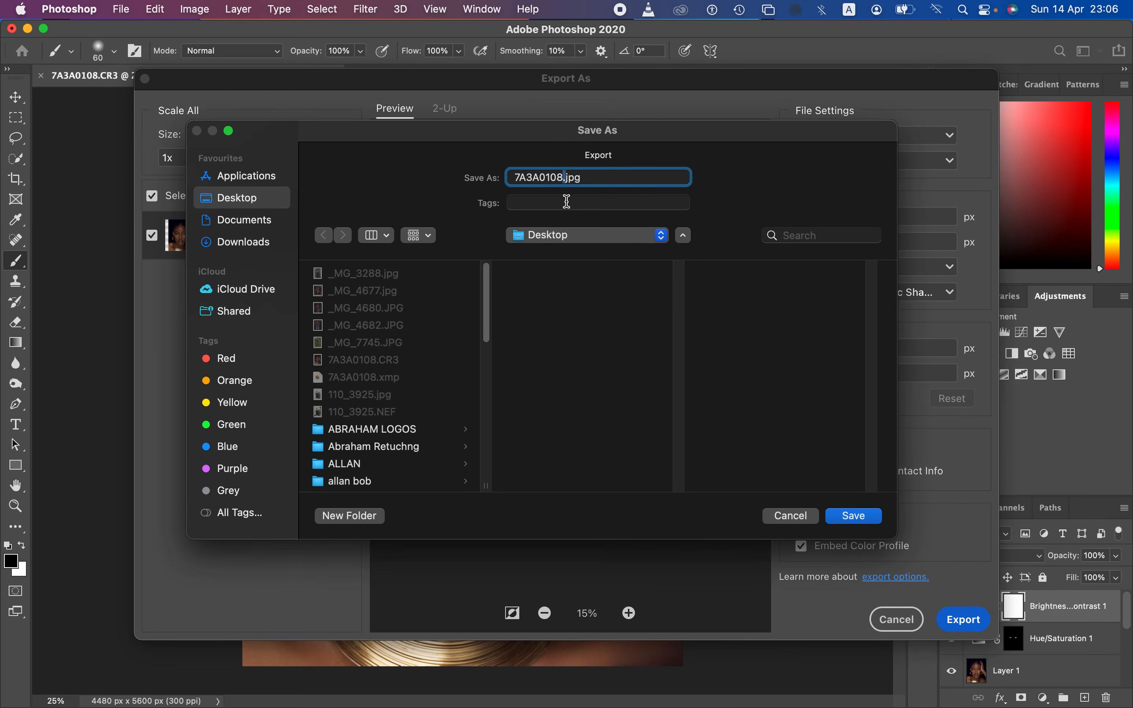
drag(564, 181, 559, 179)
text(eddd)
click(860, 517)
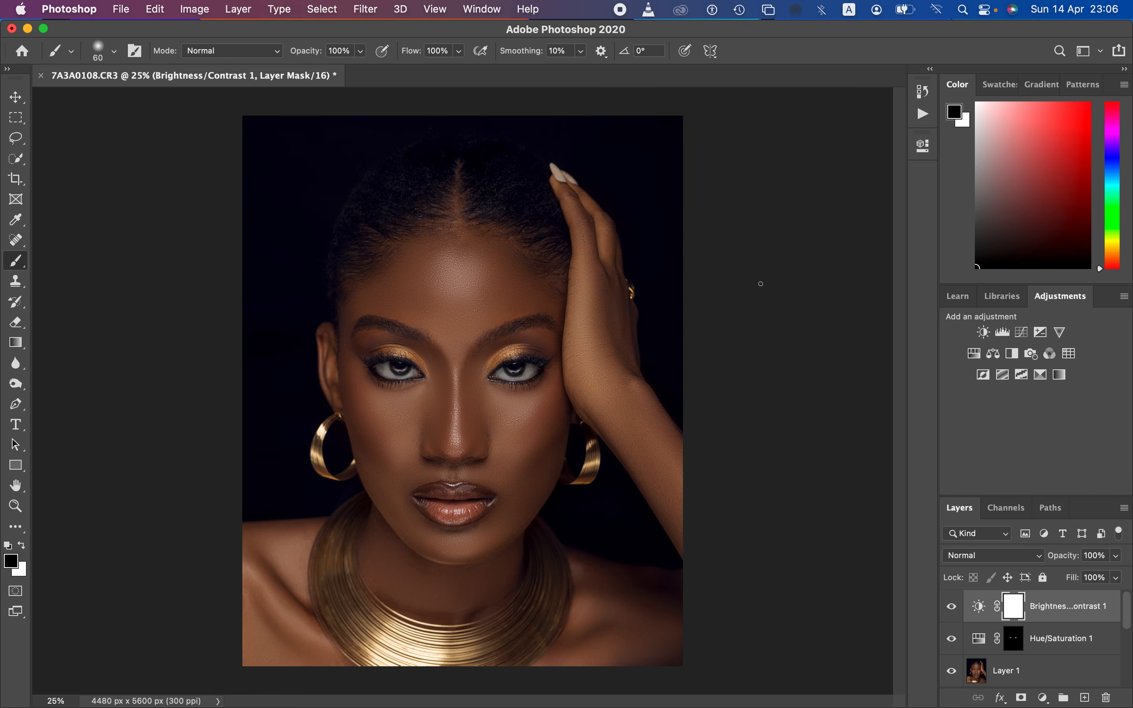
Step: Compare the finished retouch with the original Background image by hiding and showing the other layers
drag(1125, 617, 1130, 680)
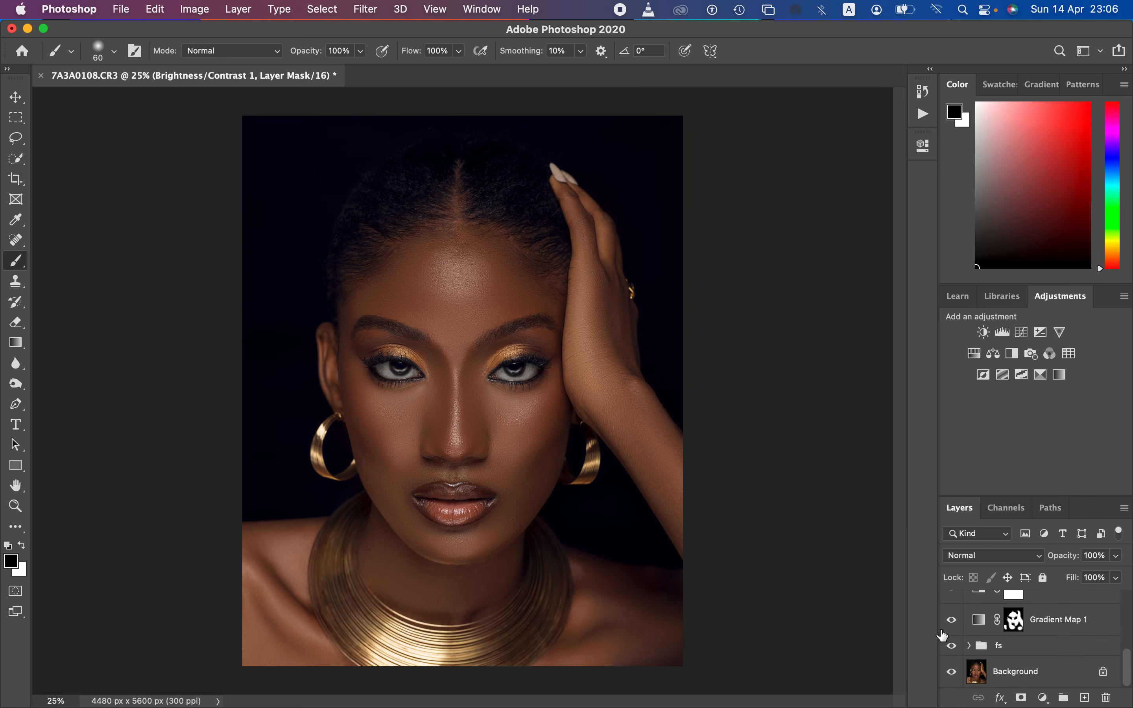
click(952, 674)
click(953, 674)
click(953, 675)
click(954, 675)
click(954, 676)
click(954, 676)
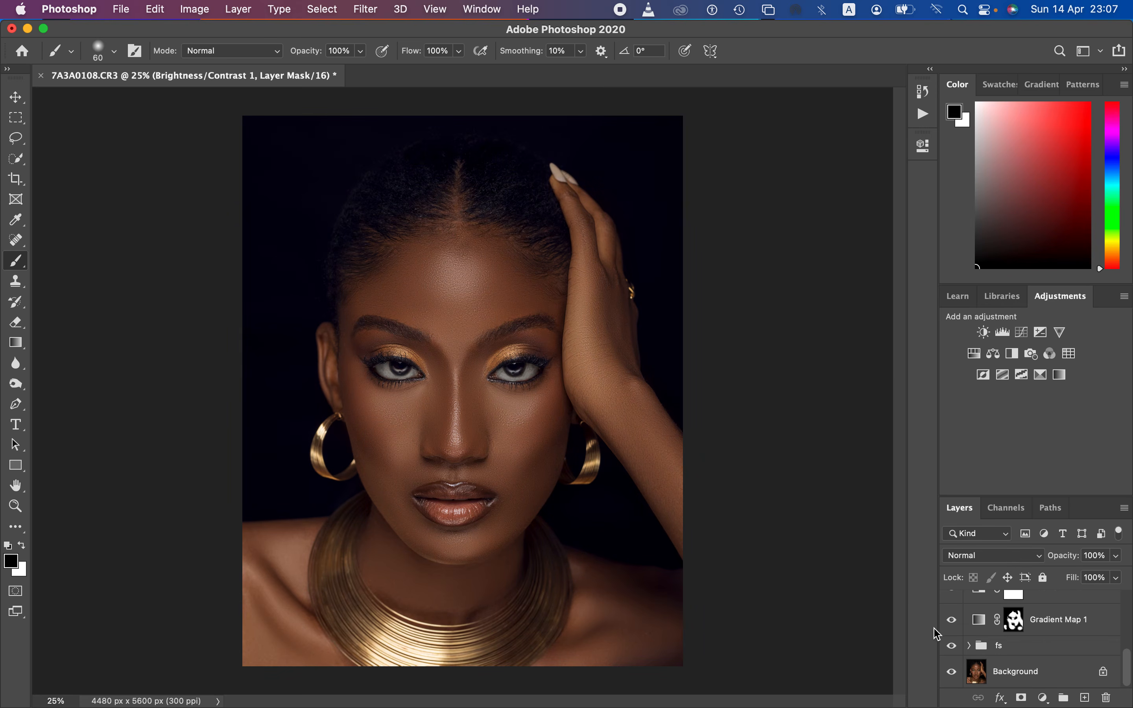